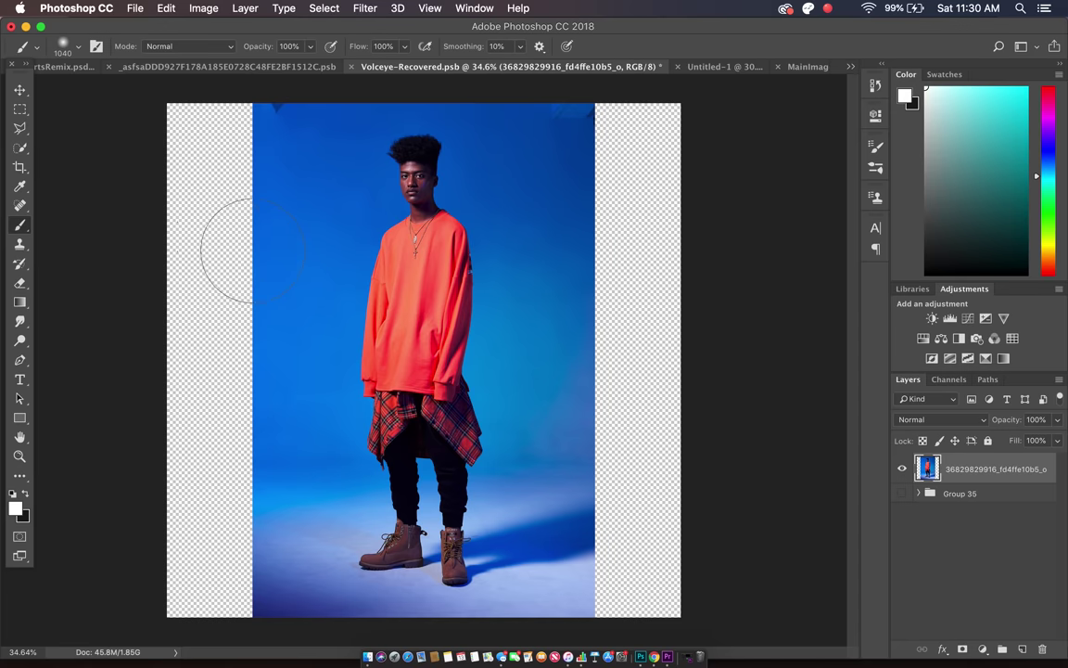
# Step: Sample the bright blue backdrop color and paint over the dark triangle at the photo's top-left edge
pyautogui.scroll(3, 252, 251)
pyautogui.scroll(5, 252, 251)
pyautogui.scroll(5, 252, 251)
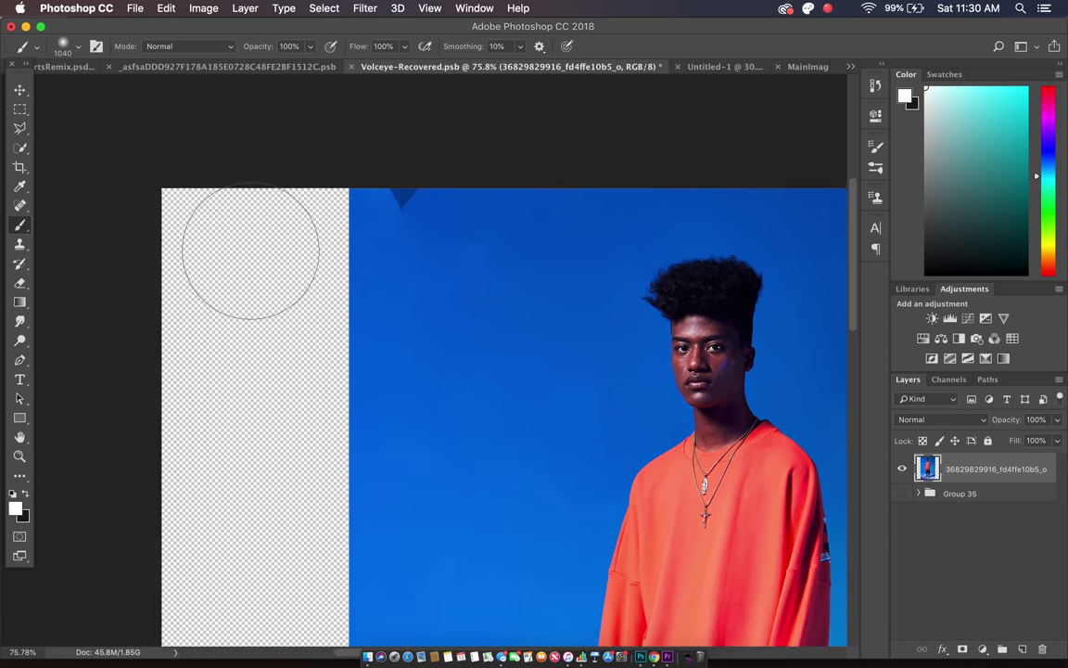
pyautogui.scroll(1, 251, 252)
pyautogui.keyDown('alt'); pyautogui.click(444, 291); pyautogui.keyUp('alt')
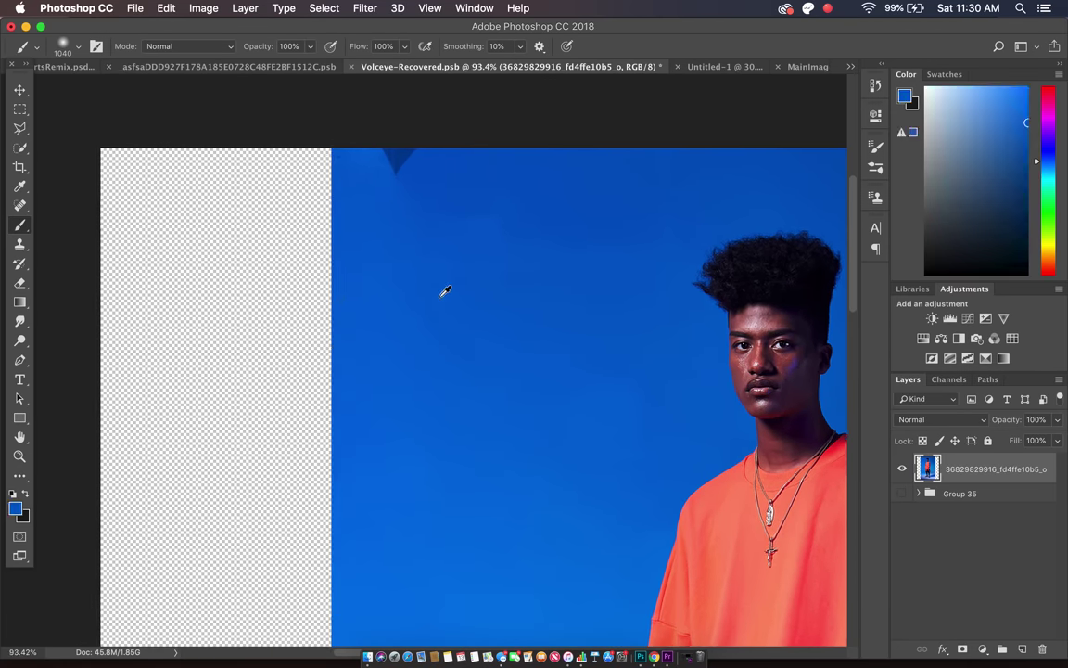
pyautogui.click(382, 131)
# Step: Sample the darker backdrop blue and paint over the stray studio objects in the photo's top-right corner
pyautogui.hscroll(10, 203, 441)
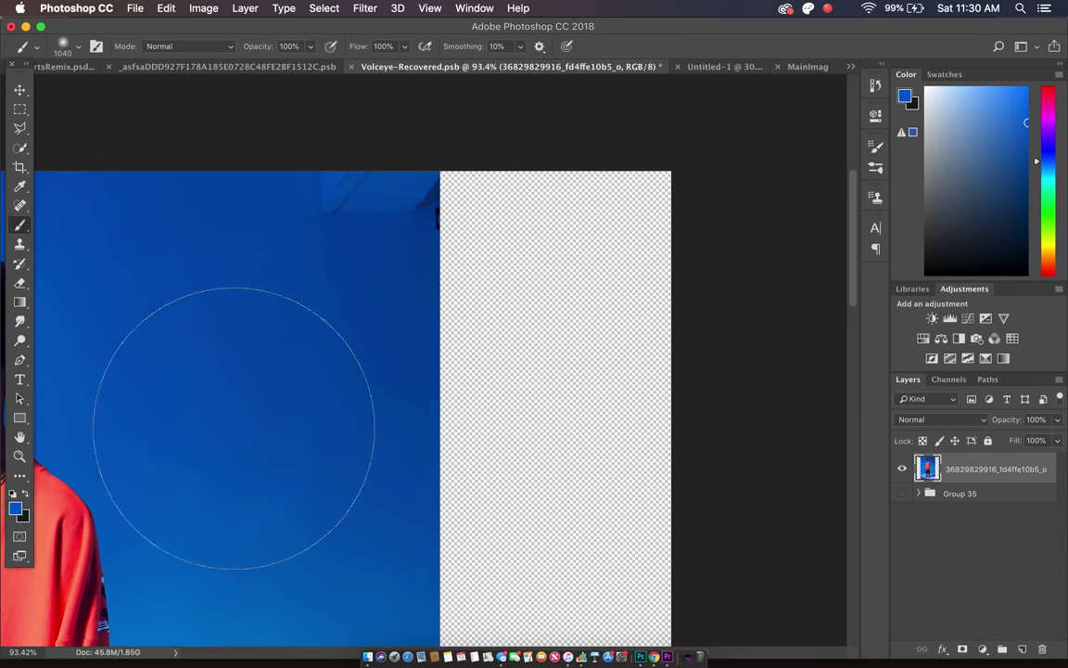
pyautogui.hscroll(-4, 272, 339)
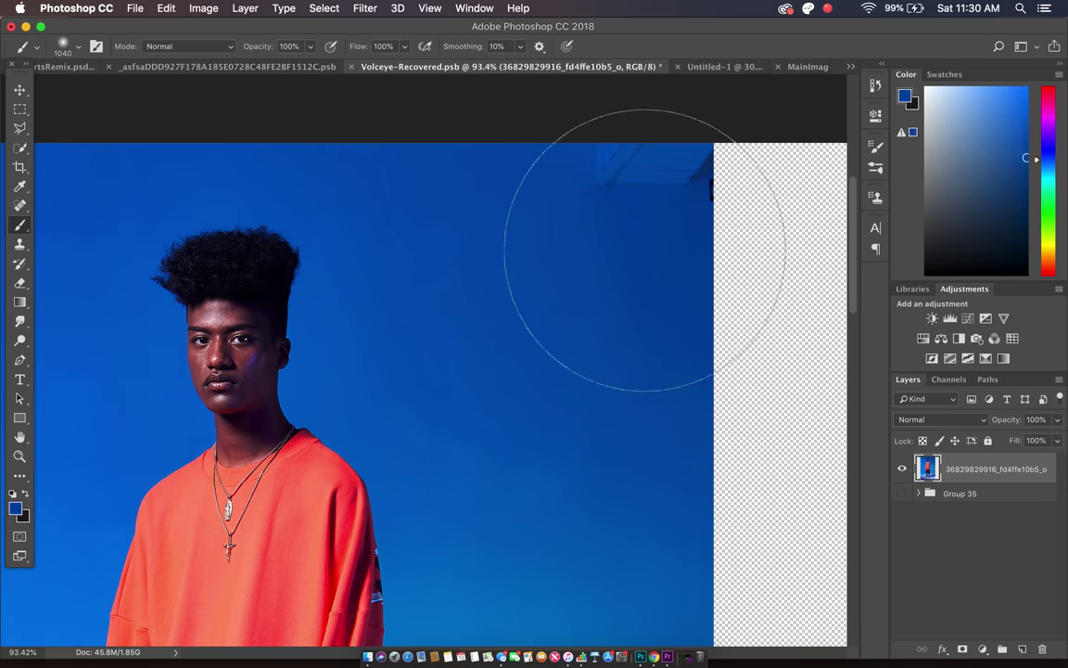
pyautogui.hscroll(-2, 520, 274)
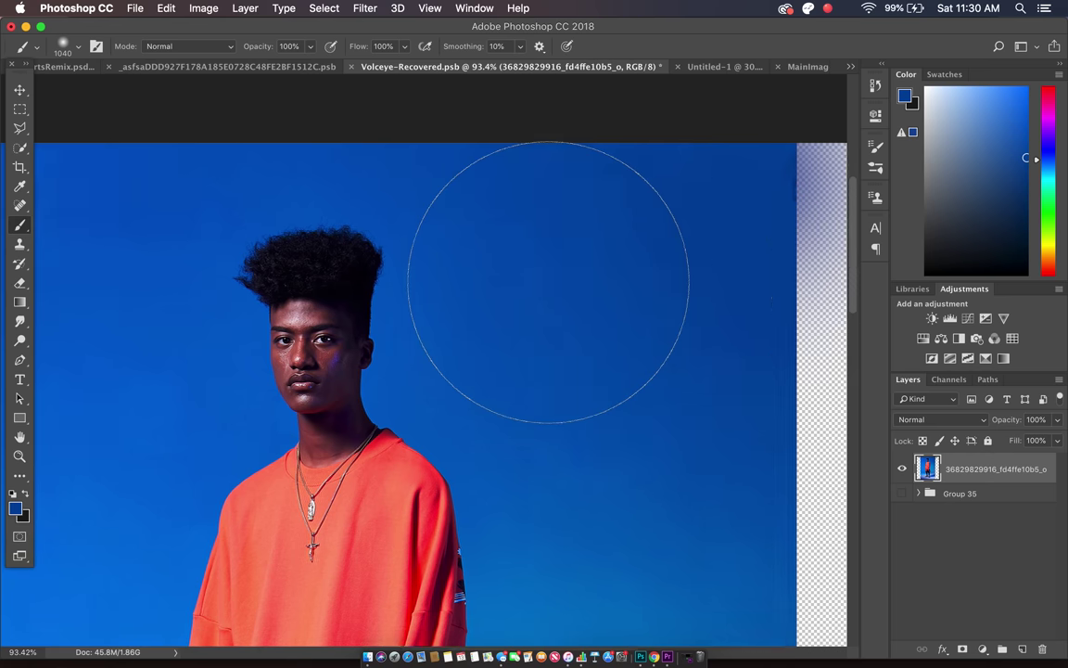
# Step: Switch to the Clone Stamp and replace its textured tip with a soft round brush
pyautogui.hscroll(-2, 548, 281)
pyautogui.press('s')
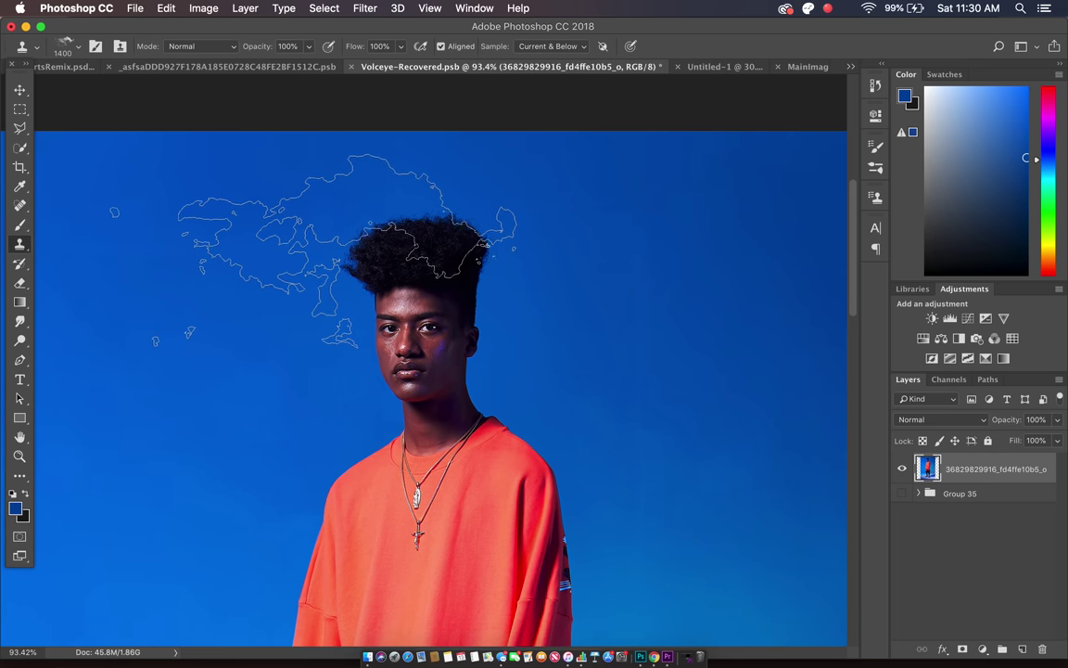
pyautogui.click(77, 47)
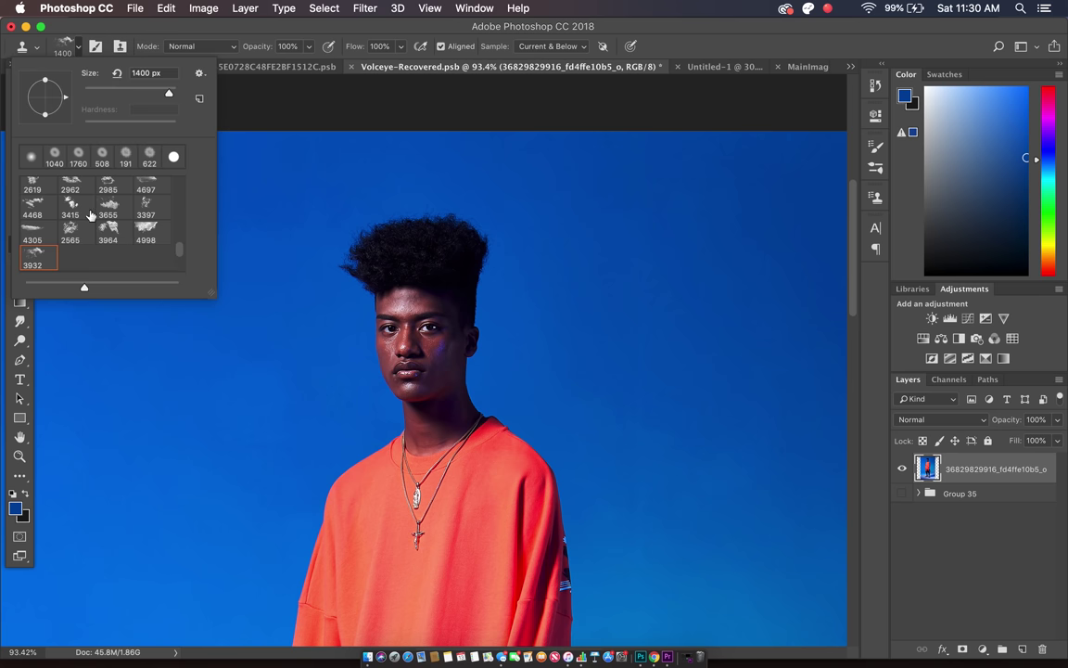
pyautogui.click(32, 158)
pyautogui.click(706, 238)
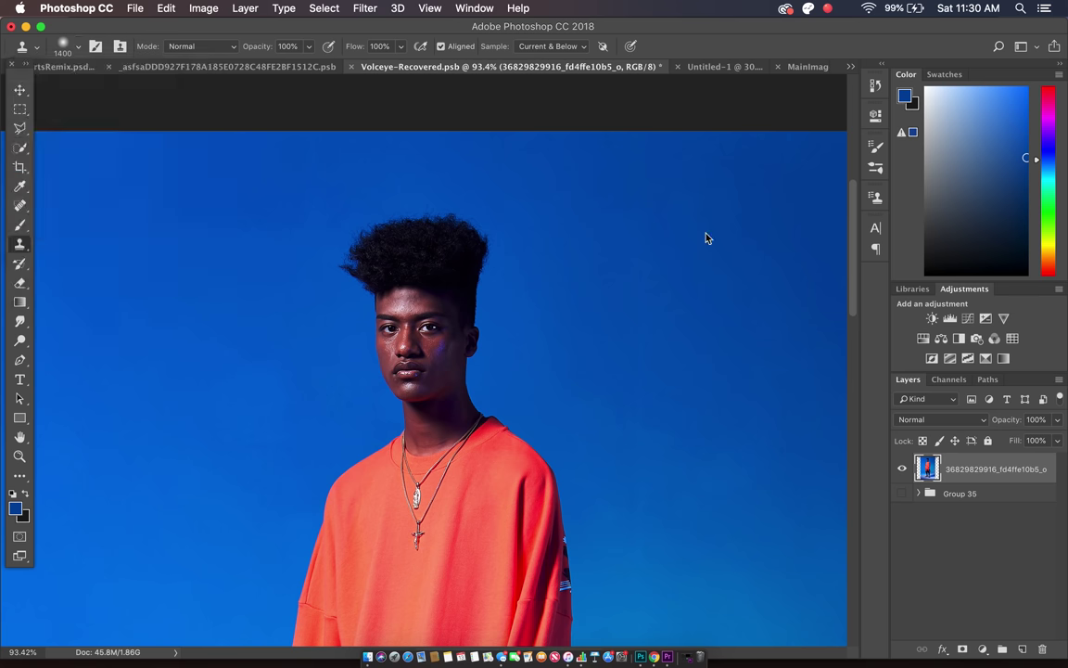
pyautogui.click(513, 381)
pyautogui.press('Return')
# Step: Try cloning the backdrop into the transparent strip beside the floor with a 316 px soft brush, and undo the strokes
pyautogui.hscroll(-10, 326, 427)
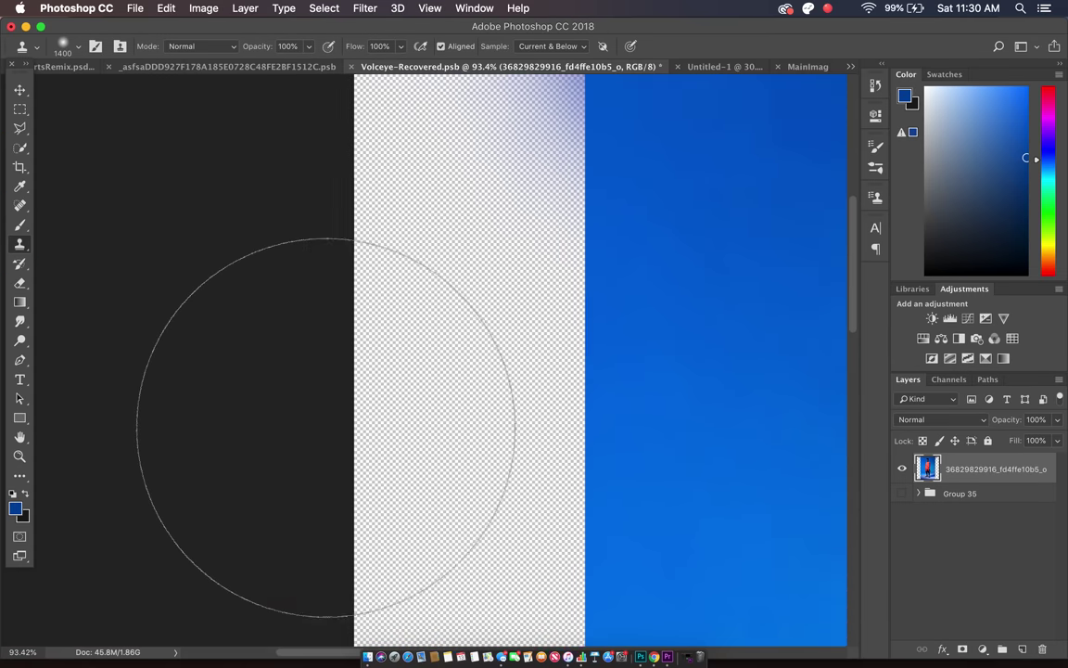
pyautogui.hscroll(3, 326, 427)
pyautogui.hscroll(5, 324, 427)
pyautogui.scroll(-10, 325, 426)
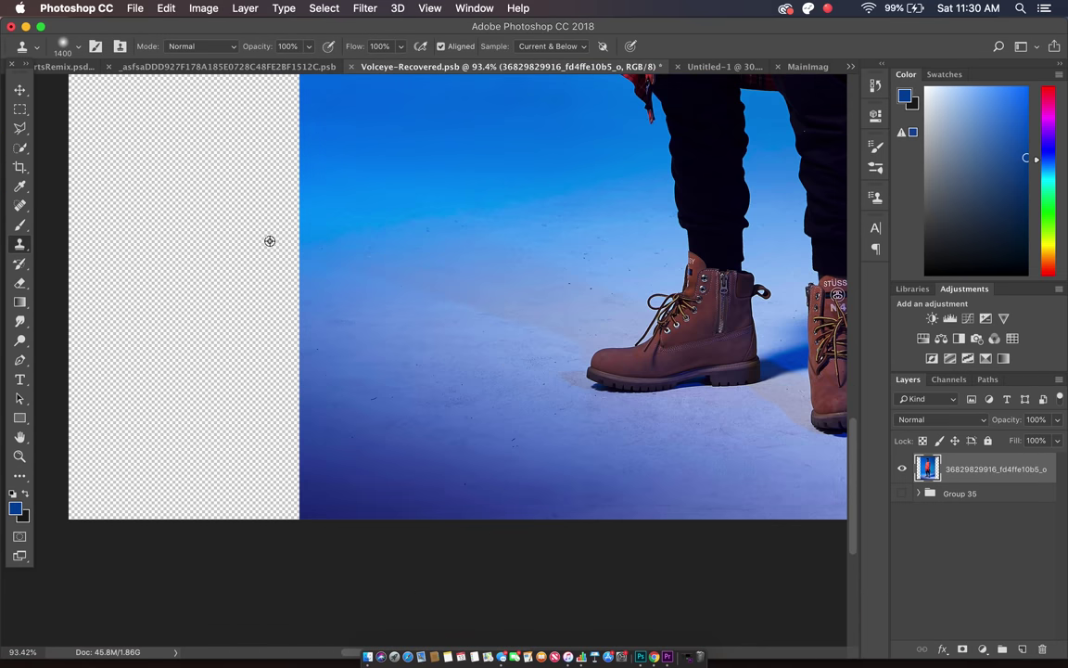
pyautogui.rightClick(450, 248)
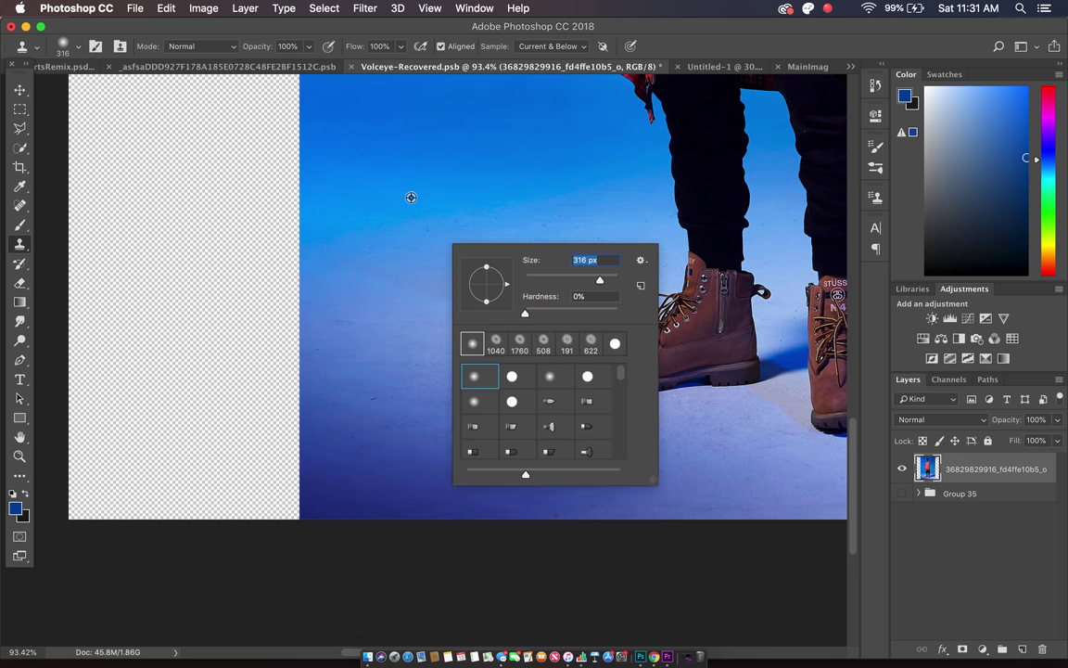
pyautogui.press('Return')
pyautogui.moveTo(290, 202)
pyautogui.mouseDown()
pyautogui.moveTo(210, 199)
pyautogui.moveTo(278, 206)
pyautogui.mouseUp()
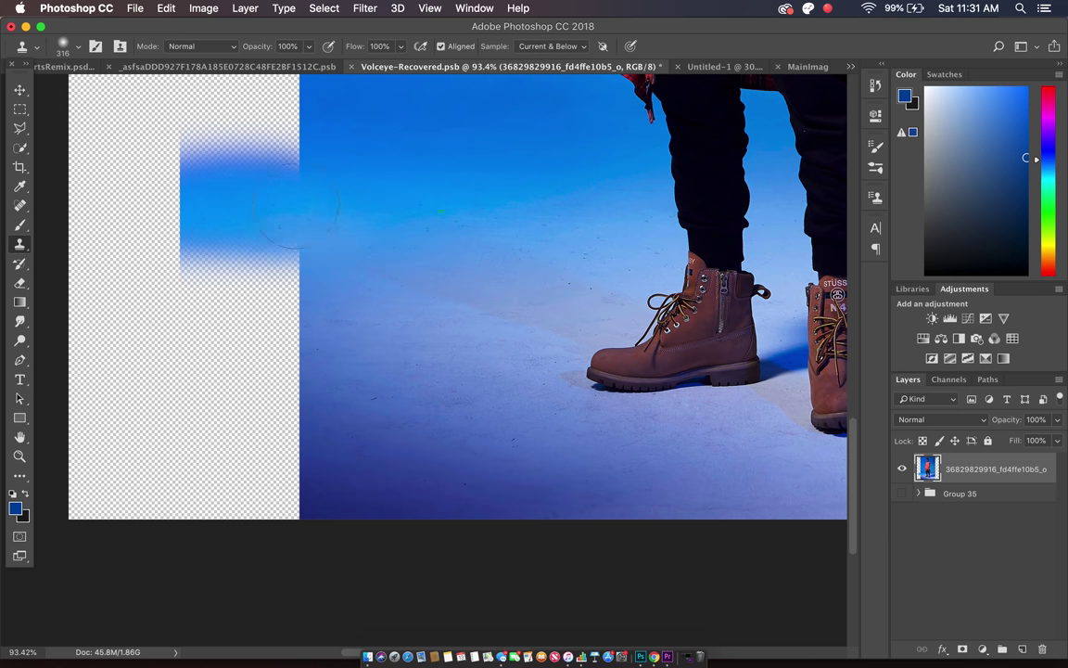
pyautogui.moveTo(256, 239); pyautogui.dragTo(291, 258)
pyautogui.press('super+minus')
pyautogui.press('super+z')
pyautogui.press('super+z')
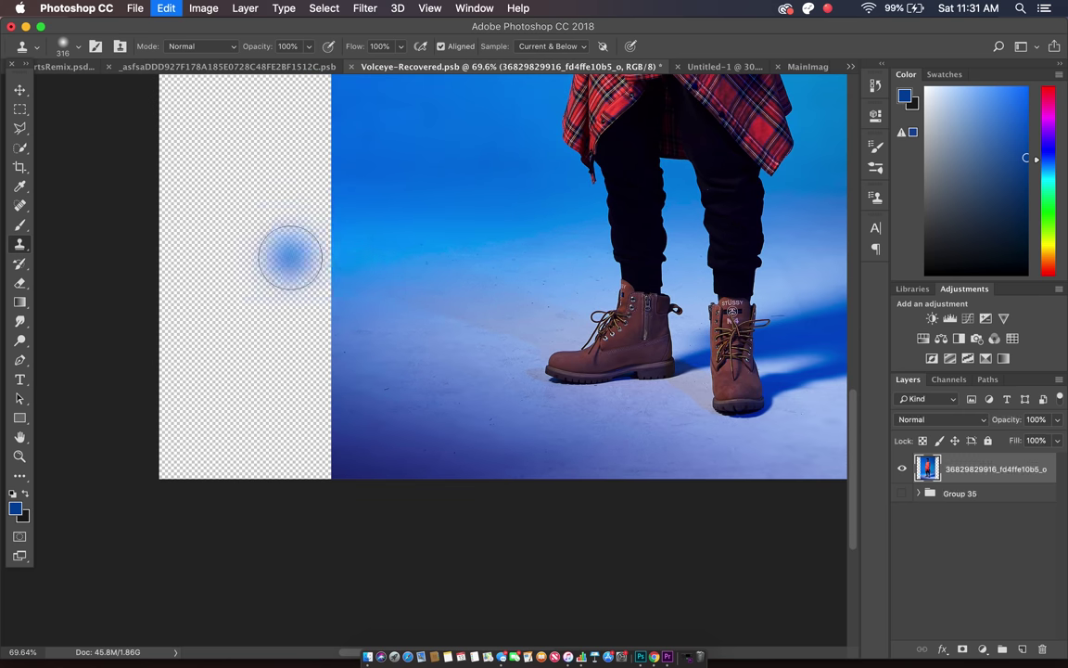
# Step: Marquee-select a full-height strip across the photo's left edge and part of the transparent area, and fill it content-aware
pyautogui.scroll(-3, 289, 257)
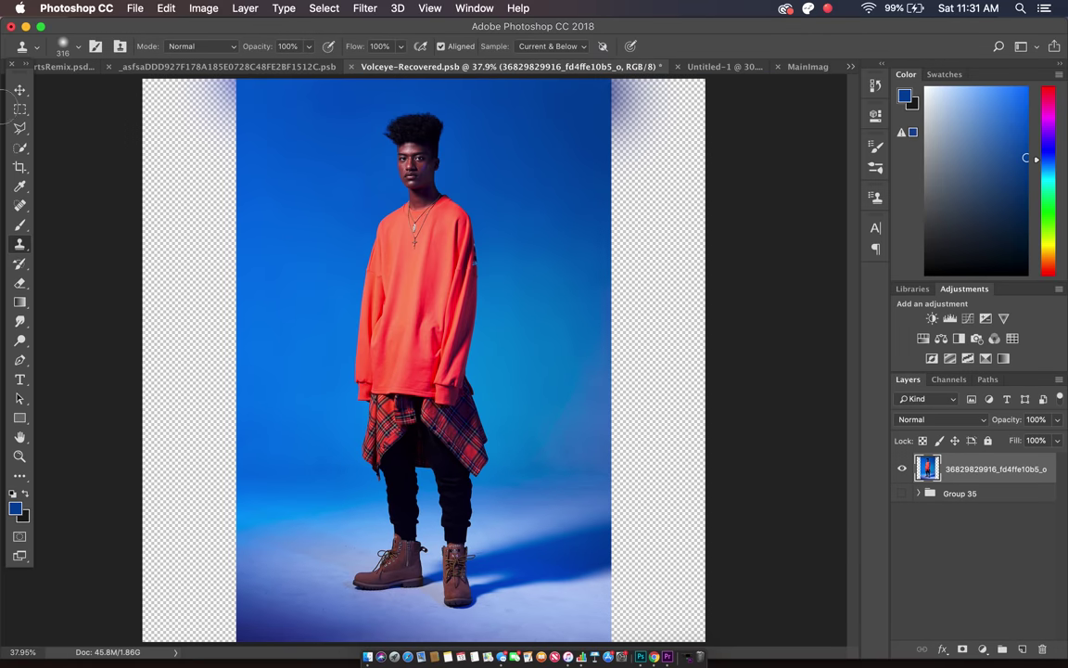
pyautogui.click(15, 109)
pyautogui.scroll(-1, 205, 195)
pyautogui.moveTo(196, 124); pyautogui.dragTo(244, 134)
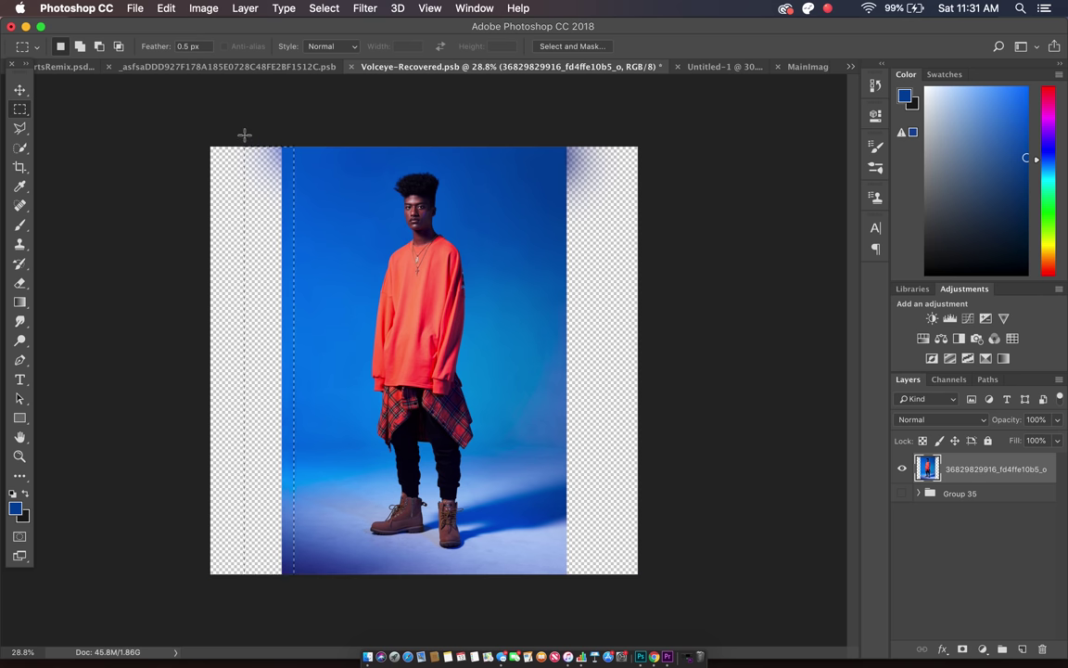
pyautogui.scroll(2, 276, 327)
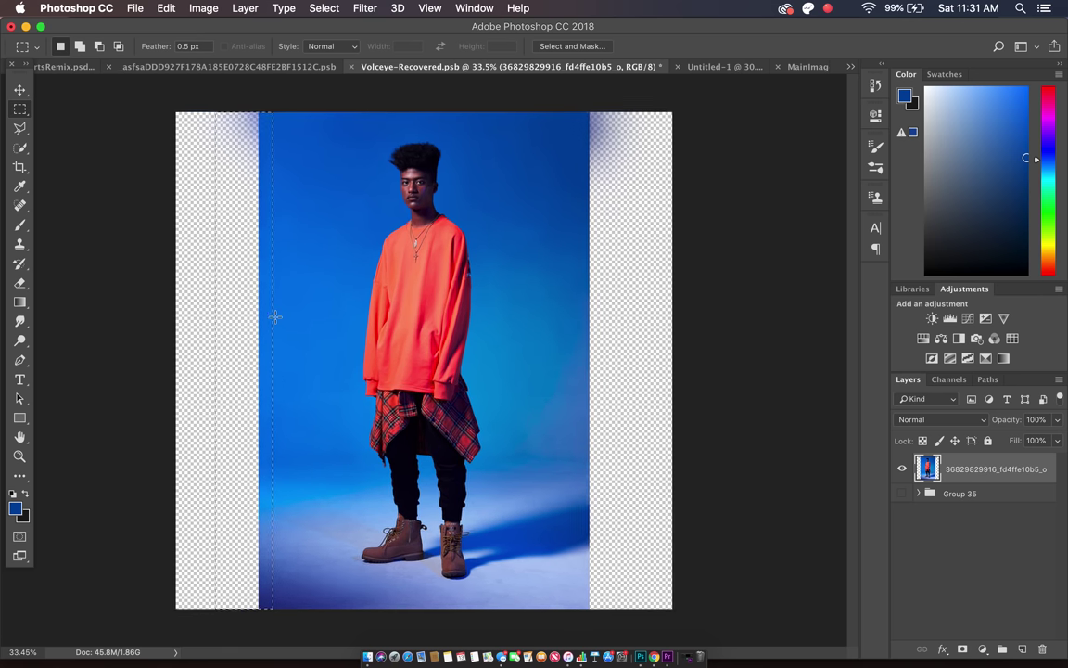
pyautogui.click(166, 8)
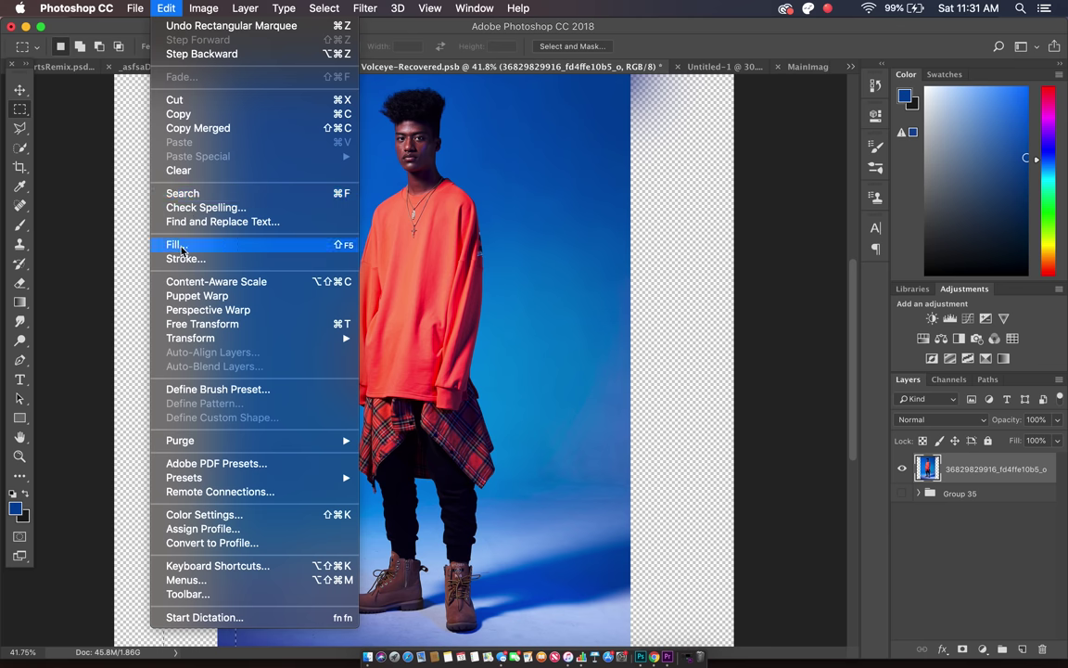
pyautogui.click(176, 227)
pyautogui.click(557, 246)
pyautogui.click(547, 290)
pyautogui.click(621, 247)
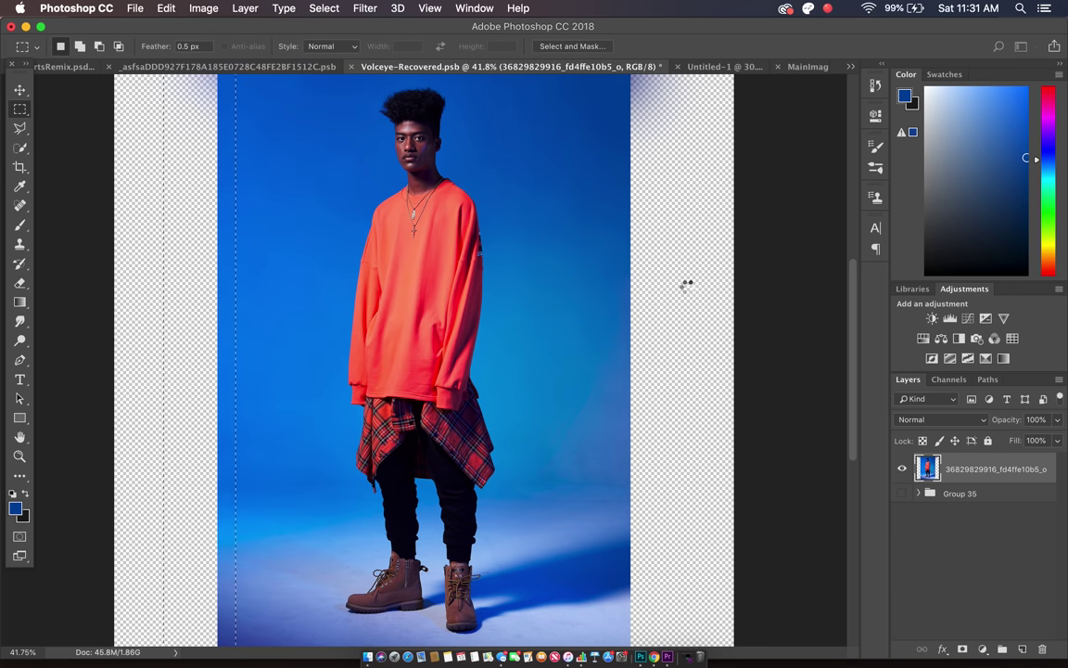
pyautogui.scroll(-3, 473, 281)
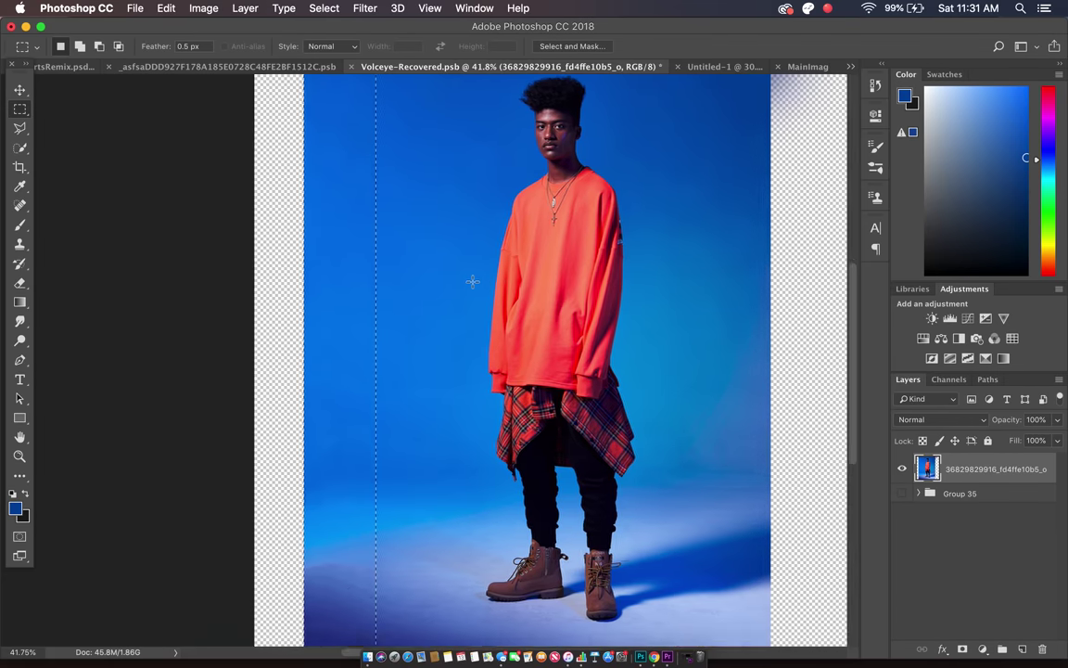
# Step: Select the full-height backdrop area left of the model and stretch it outward to cover the left transparent strip
pyautogui.scroll(-1, 471, 299)
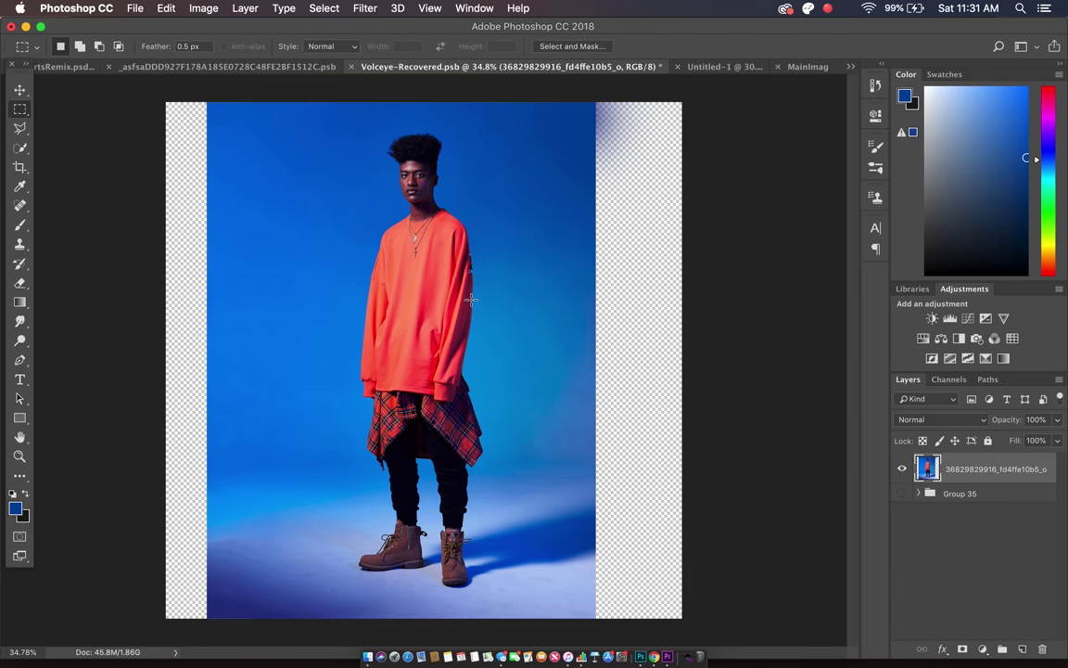
pyautogui.moveTo(137, 91); pyautogui.dragTo(339, 619)
pyautogui.click(162, 7)
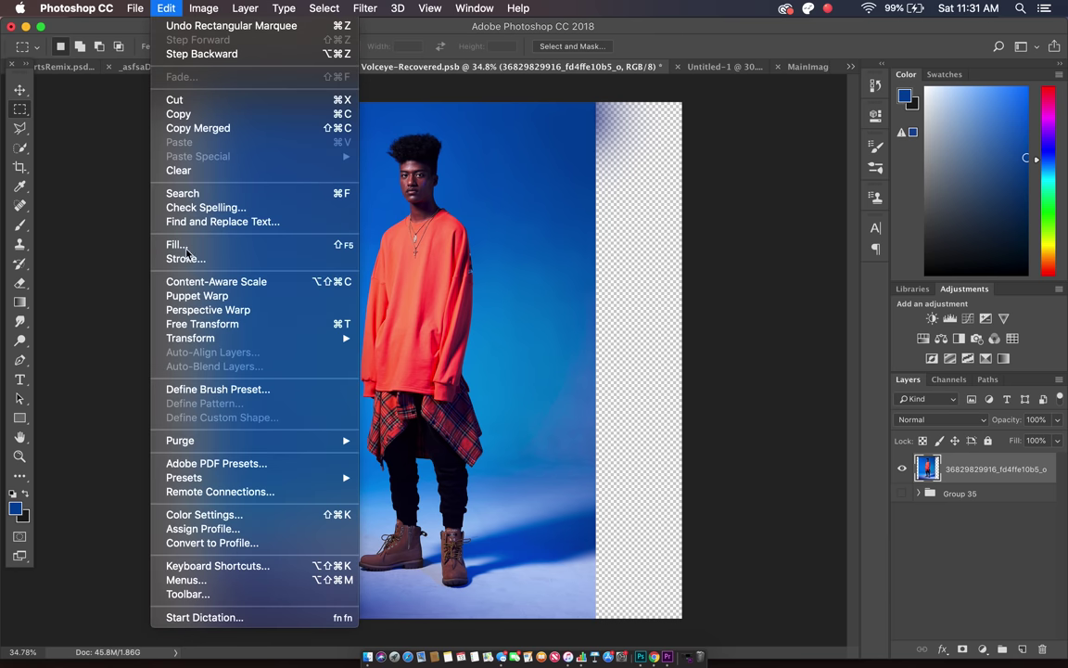
pyautogui.moveTo(199, 338)
pyautogui.click(389, 363)
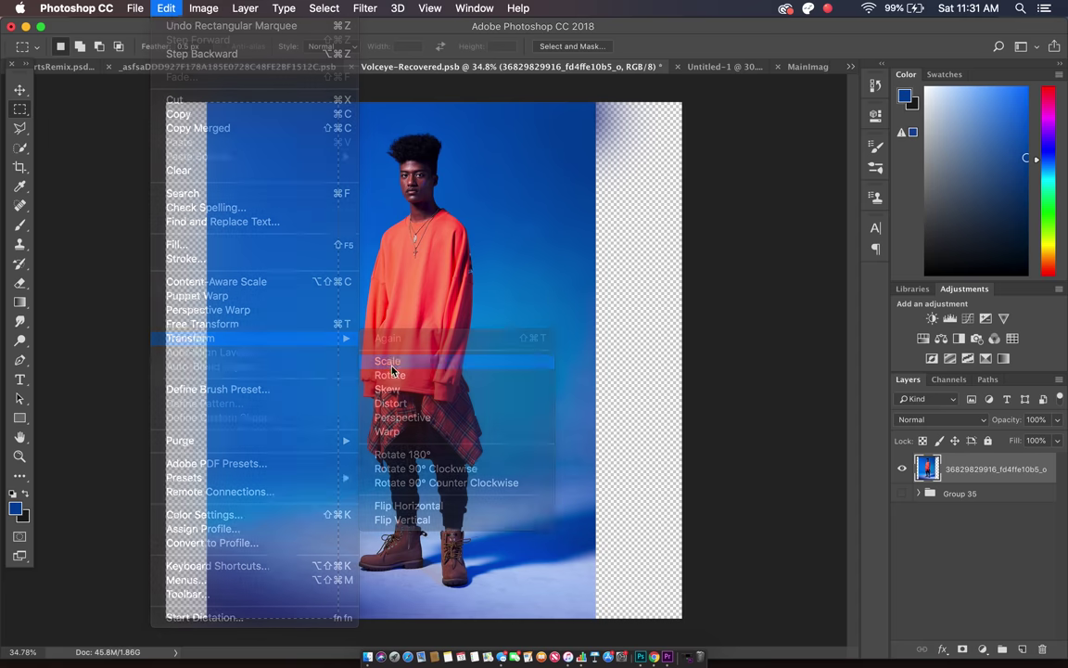
pyautogui.moveTo(166, 360); pyautogui.dragTo(108, 360)
pyautogui.press('Escape')
# Step: Examine the seam between the stretched left backdrop and the original photo, and clear the selection
pyautogui.scroll(3, 229, 363)
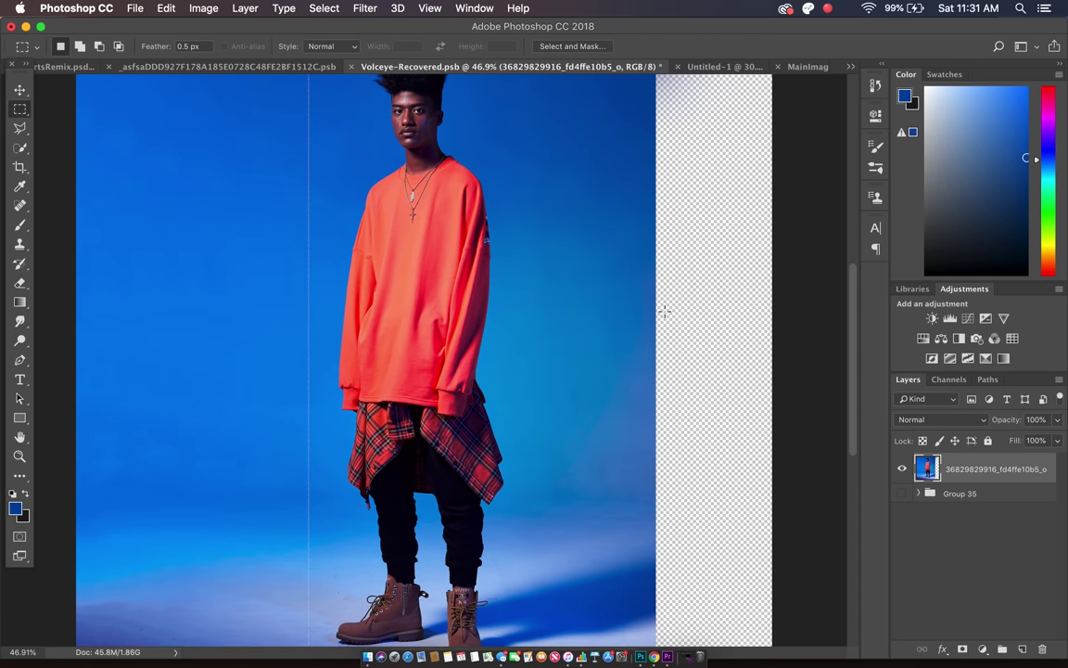
pyautogui.scroll(5, 275, 309)
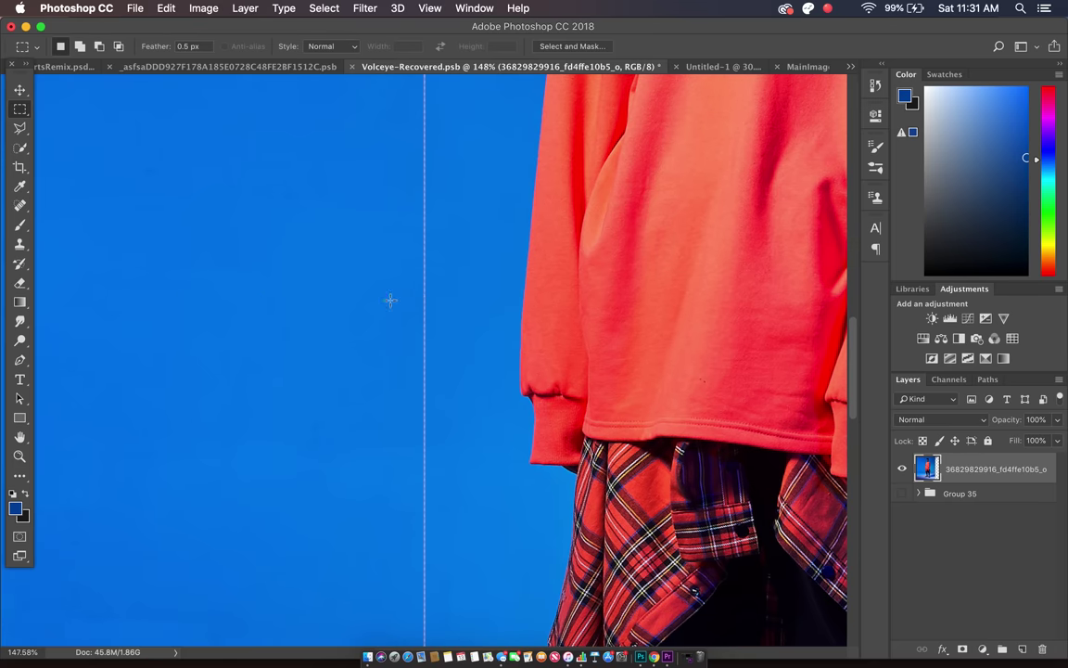
pyautogui.scroll(-3, 424, 291)
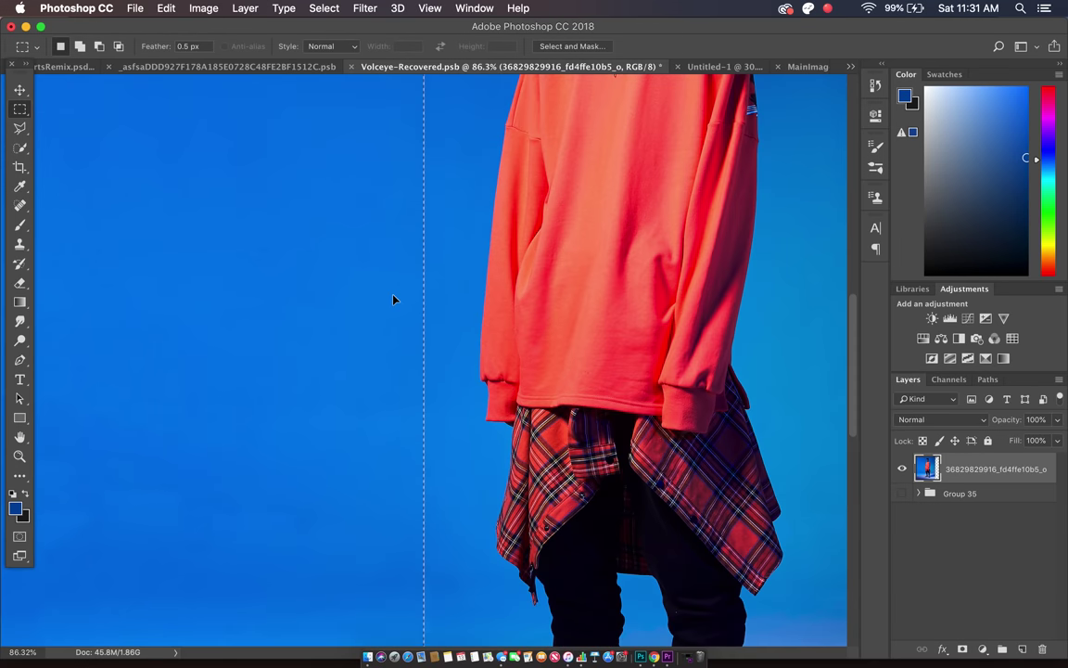
pyautogui.scroll(-2, 393, 300)
pyautogui.scroll(-1, 393, 300)
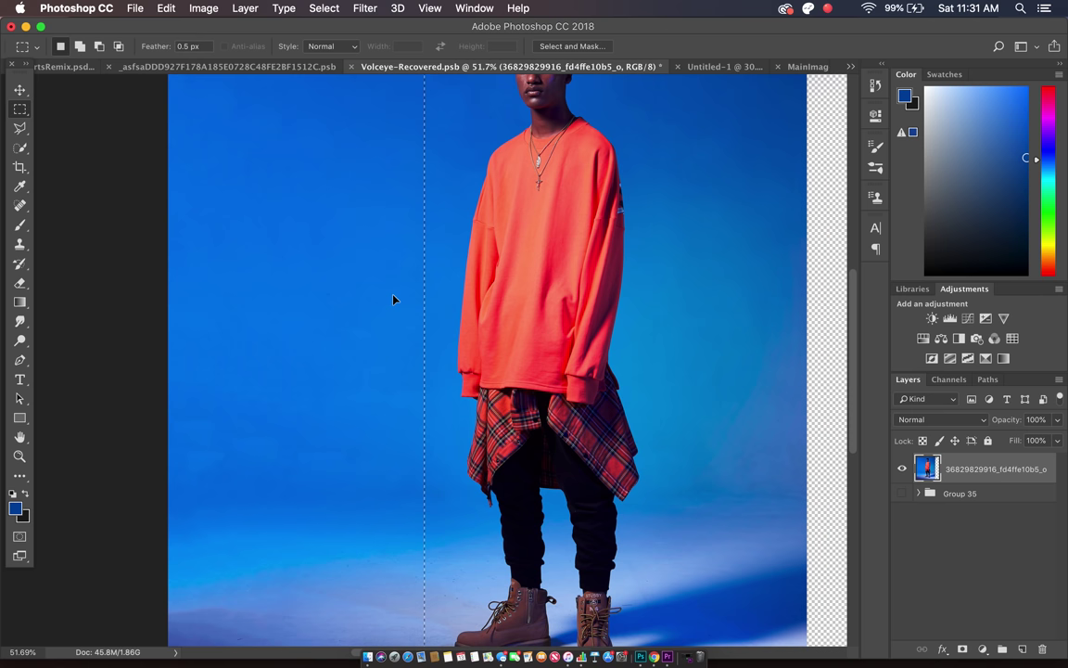
pyautogui.click(450, 290)
pyautogui.scroll(-2, 246, 342)
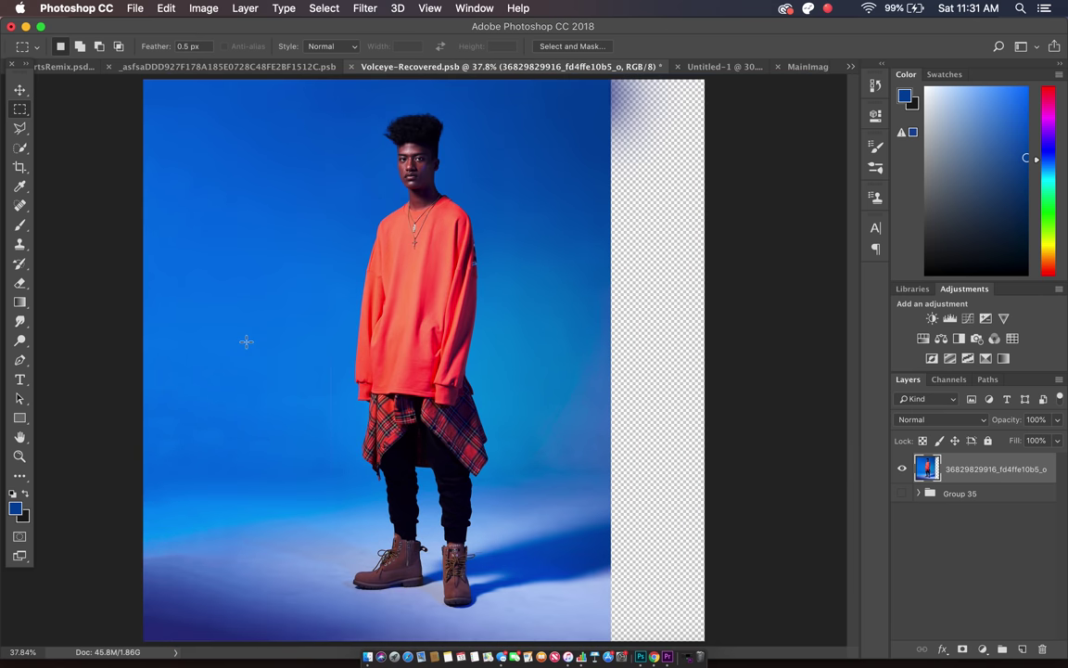
pyautogui.scroll(2, 306, 348)
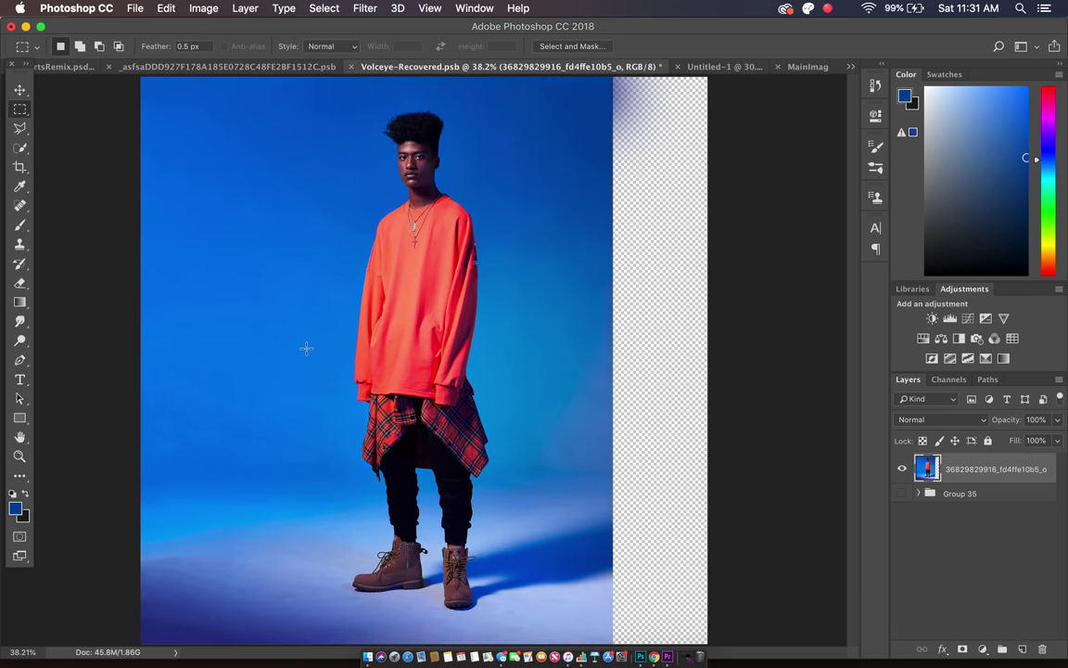
# Step: Select the full-height area right of the model, including the transparent strip, and stretch it outward to 141.89% width
pyautogui.scroll(-1, 306, 348)
pyautogui.moveTo(666, 582); pyautogui.dragTo(490, 108)
pyautogui.scroll(2, 423, 361)
pyautogui.click(166, 7)
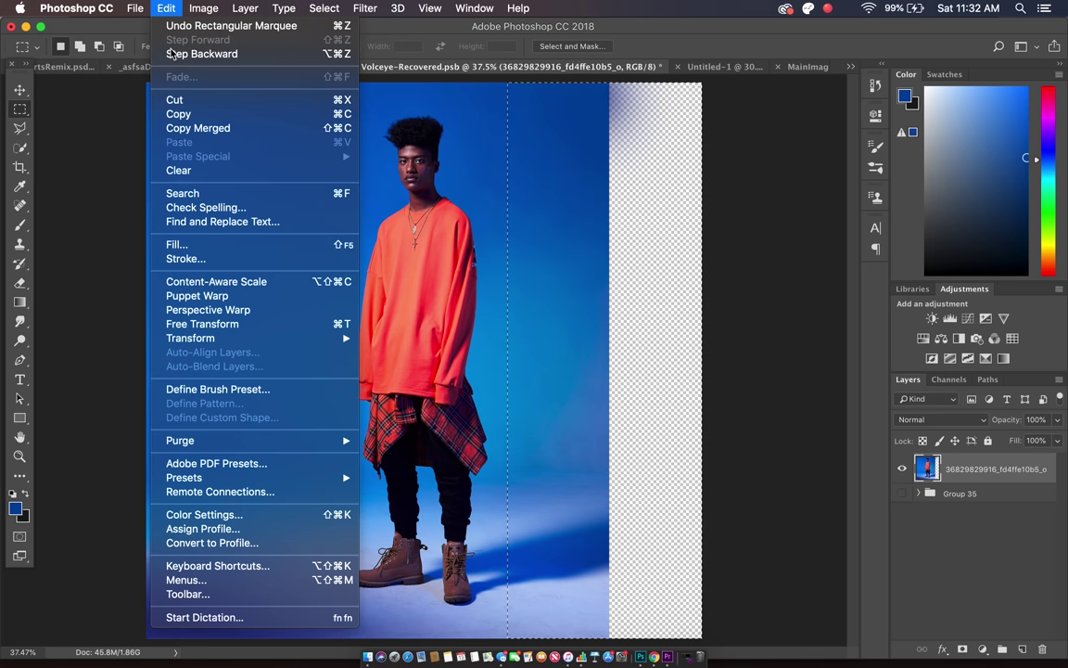
pyautogui.moveTo(307, 338)
pyautogui.click(416, 363)
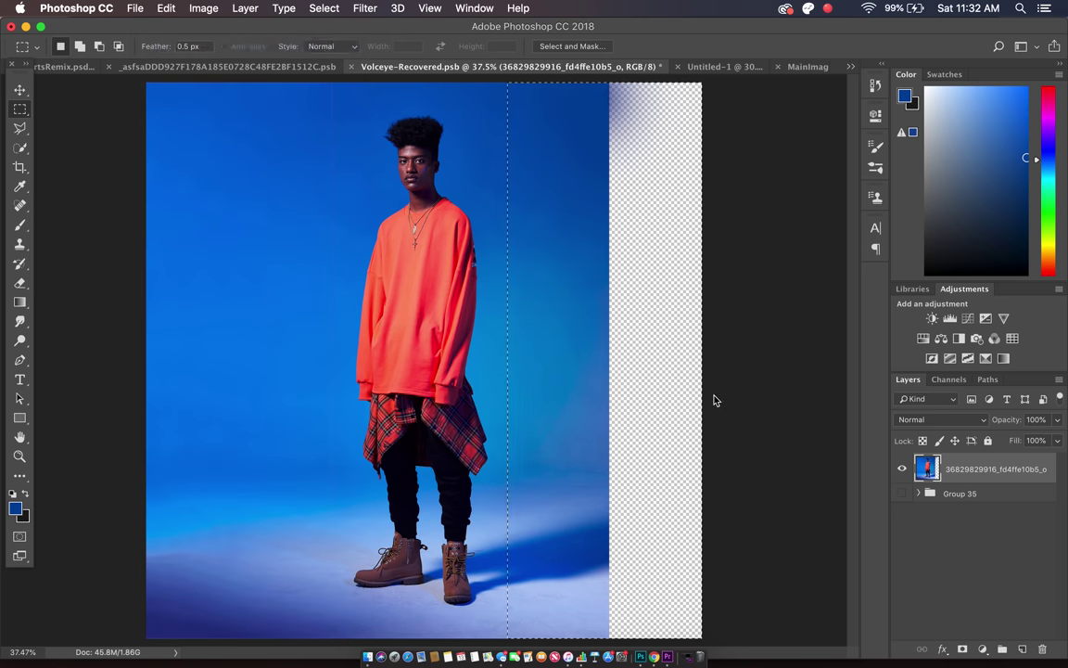
pyautogui.moveTo(705, 361); pyautogui.dragTo(791, 361)
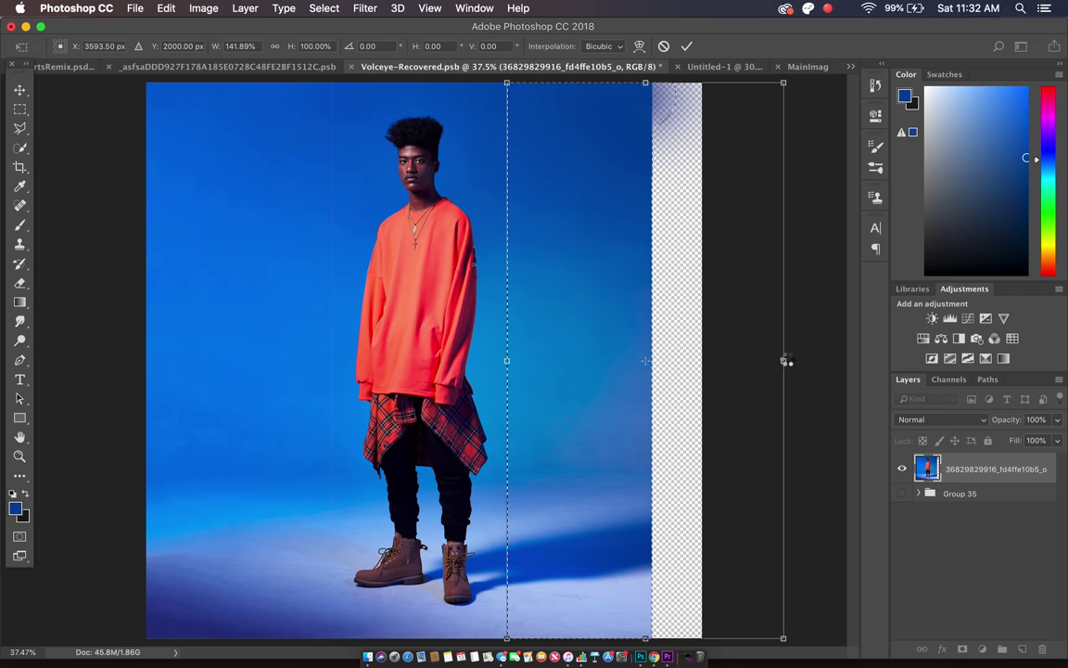
pyautogui.press('Escape')
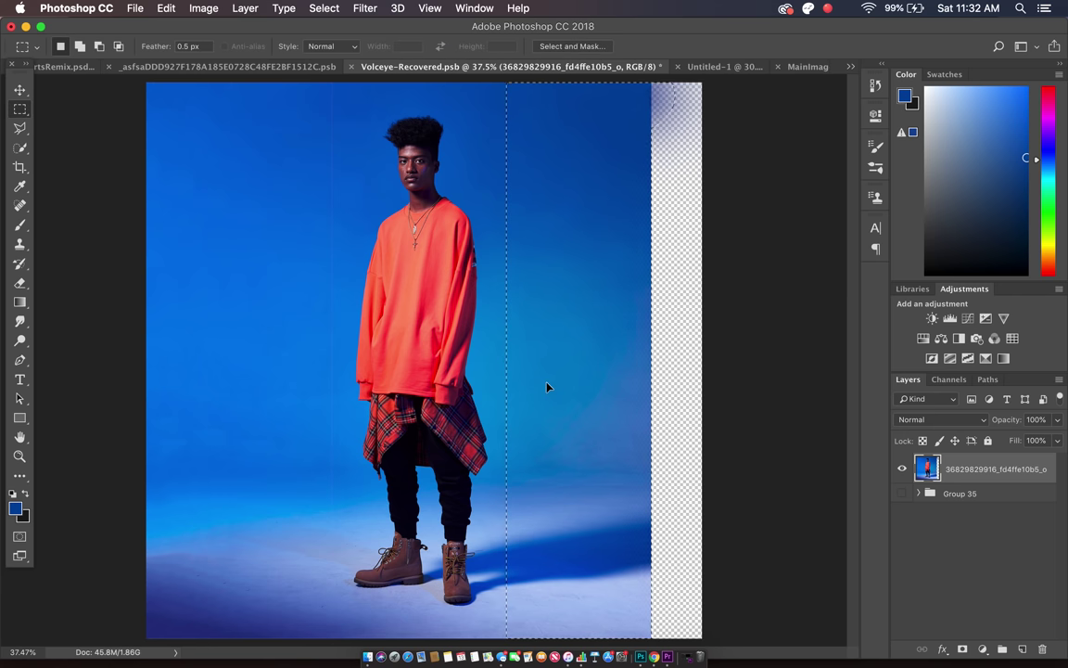
# Step: Marquee-select a full-height strip over the photo's right edge and the remaining transparent area, and fill it content-aware
pyautogui.scroll(-3, 228, 236)
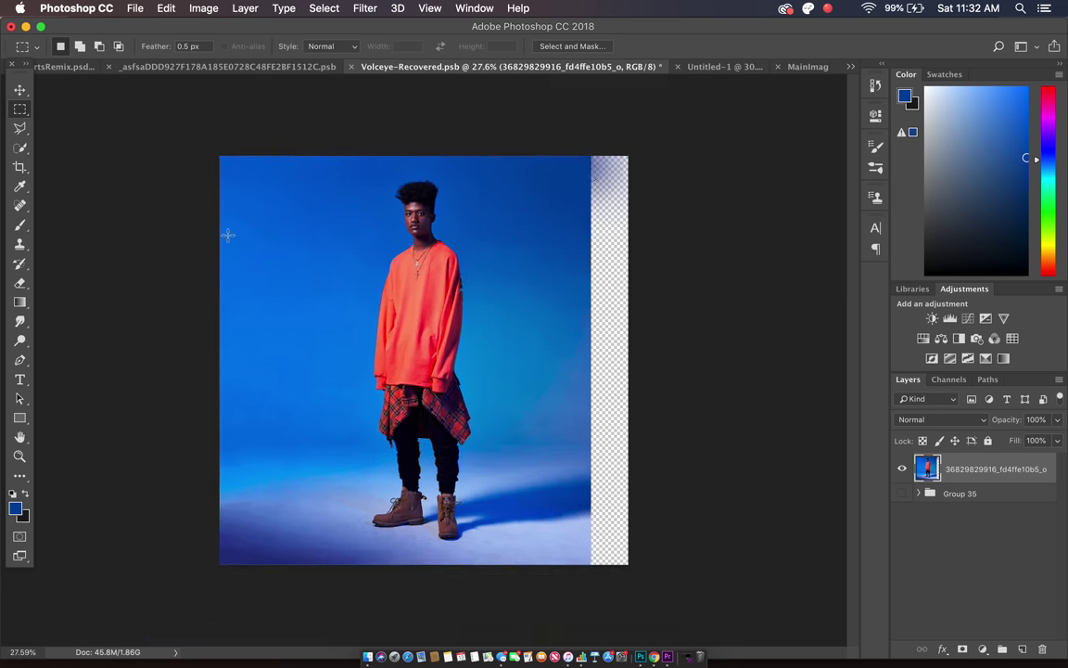
pyautogui.scroll(2, 686, 552)
pyautogui.moveTo(709, 613); pyautogui.dragTo(604, 108)
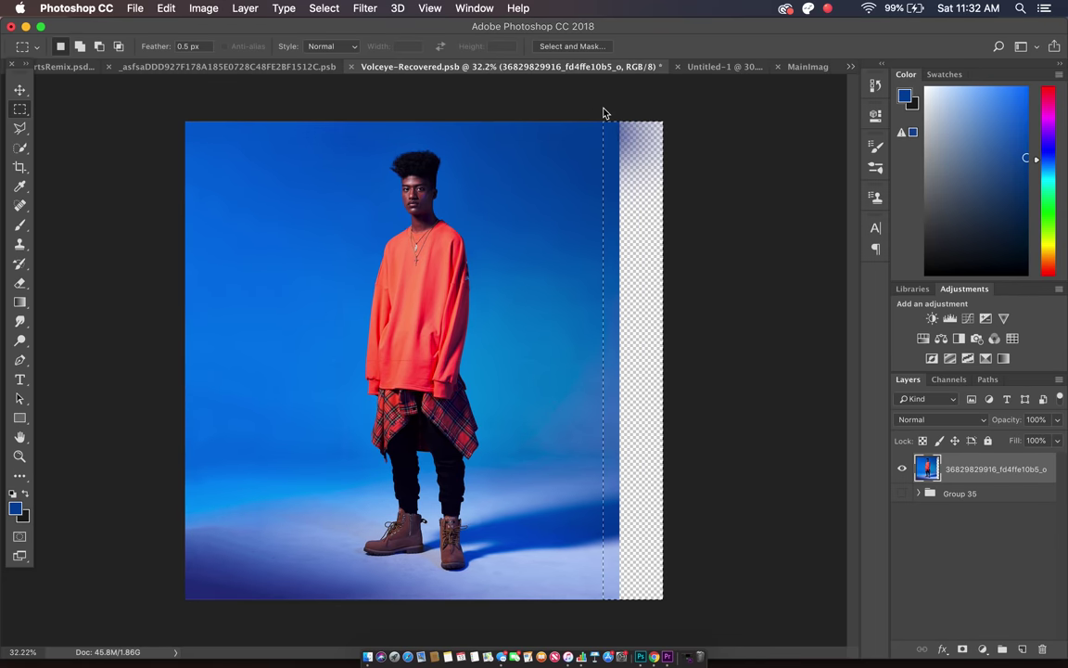
pyautogui.click(203, 8)
pyautogui.moveTo(166, 9)
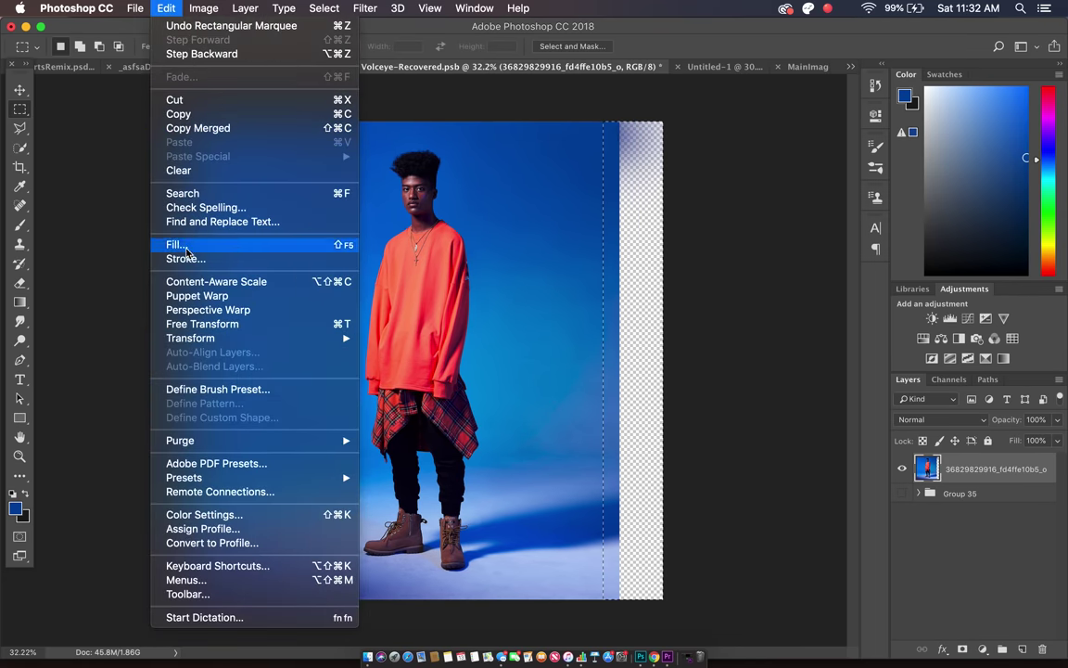
pyautogui.click(184, 246)
pyautogui.click(621, 245)
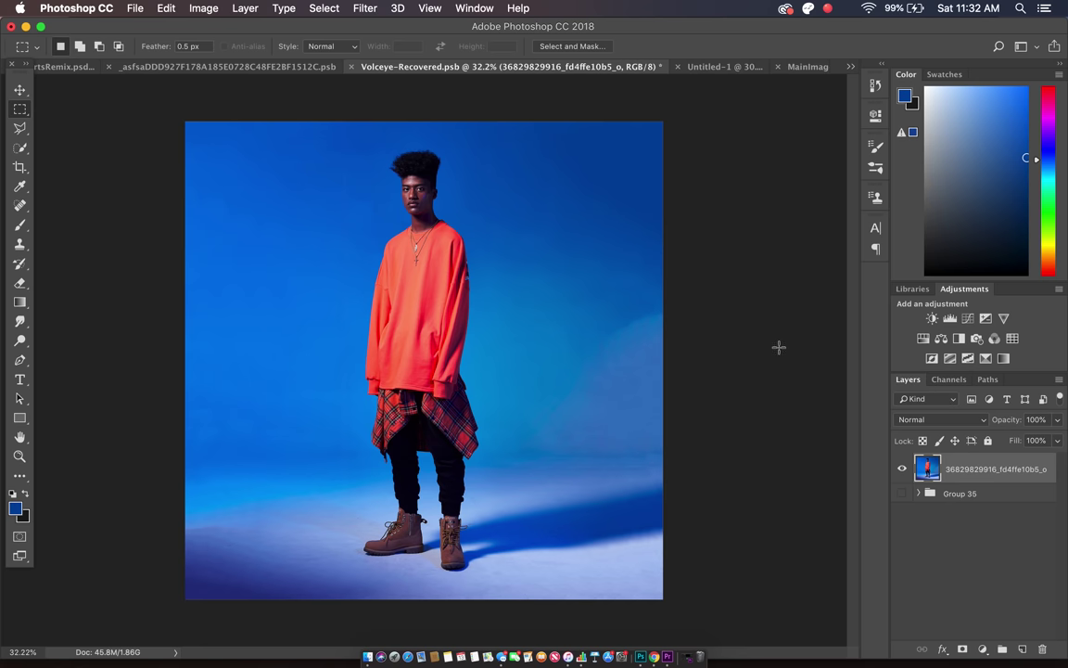
# Step: Clone clean blue backdrop over the upper edge of the pale patch right of the model with a 508 px Clone Stamp brush
pyautogui.scroll(5, 779, 346)
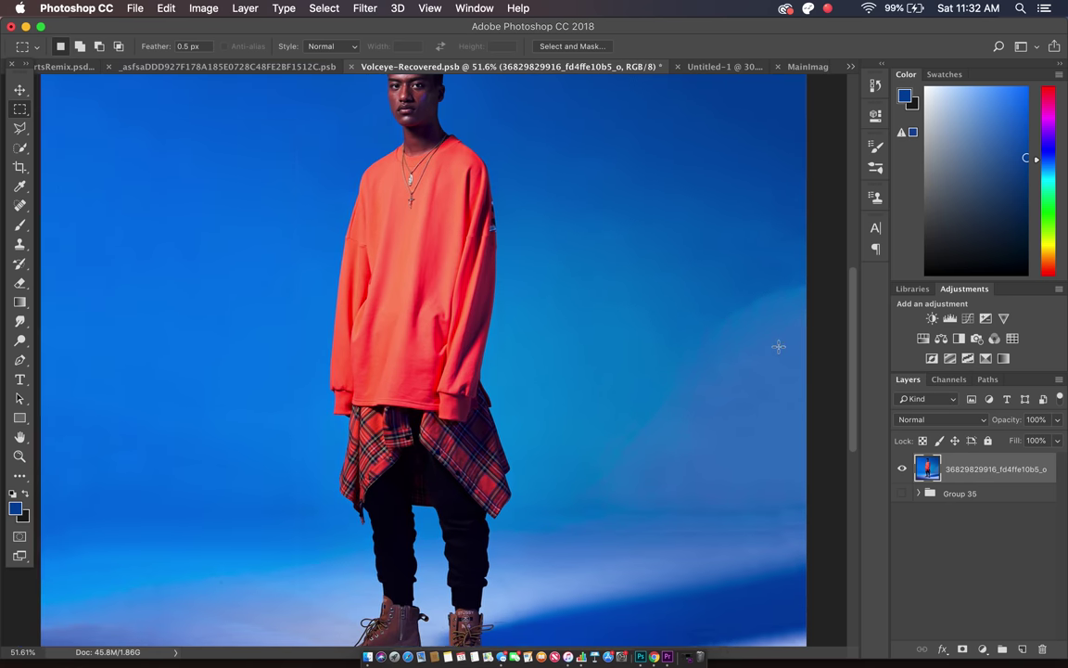
pyautogui.scroll(5, 779, 346)
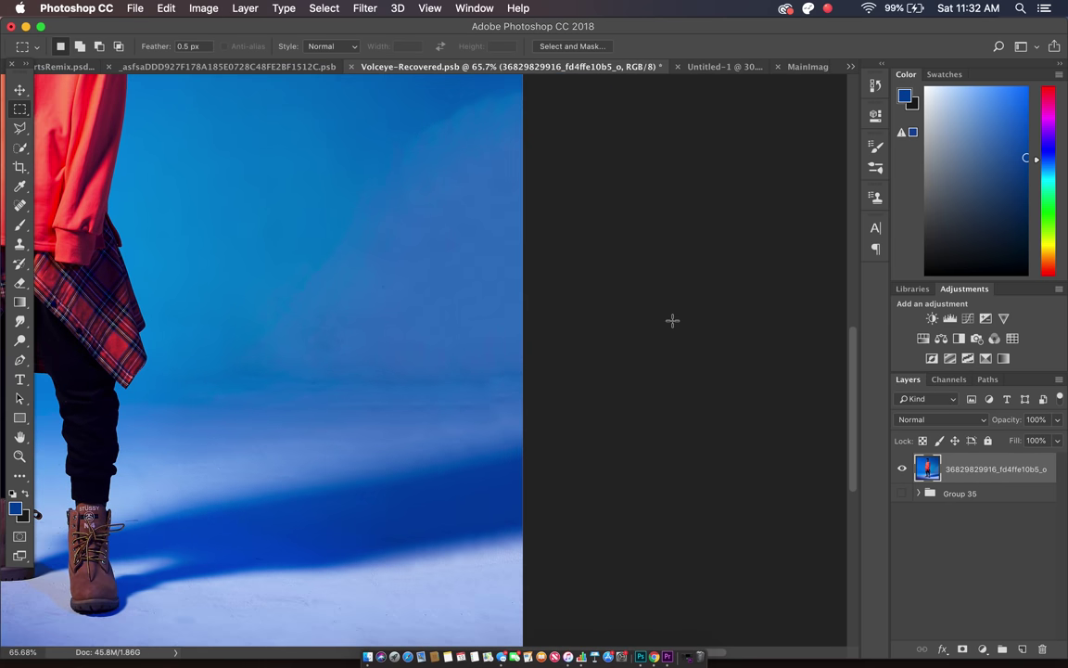
pyautogui.click(19, 243)
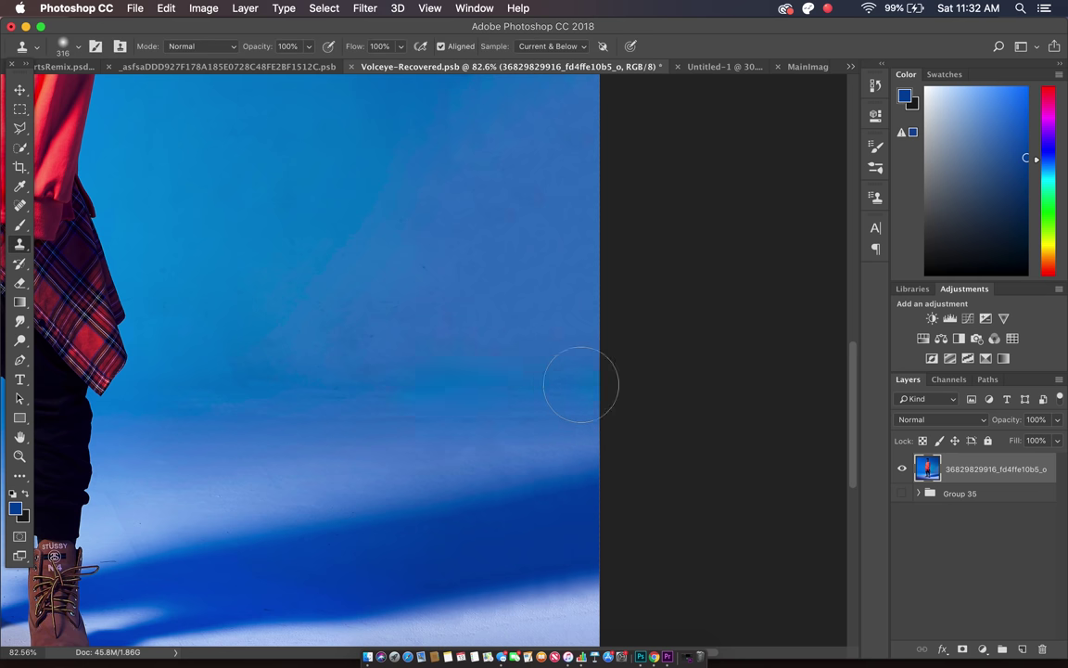
pyautogui.hscroll(-5, 445, 304)
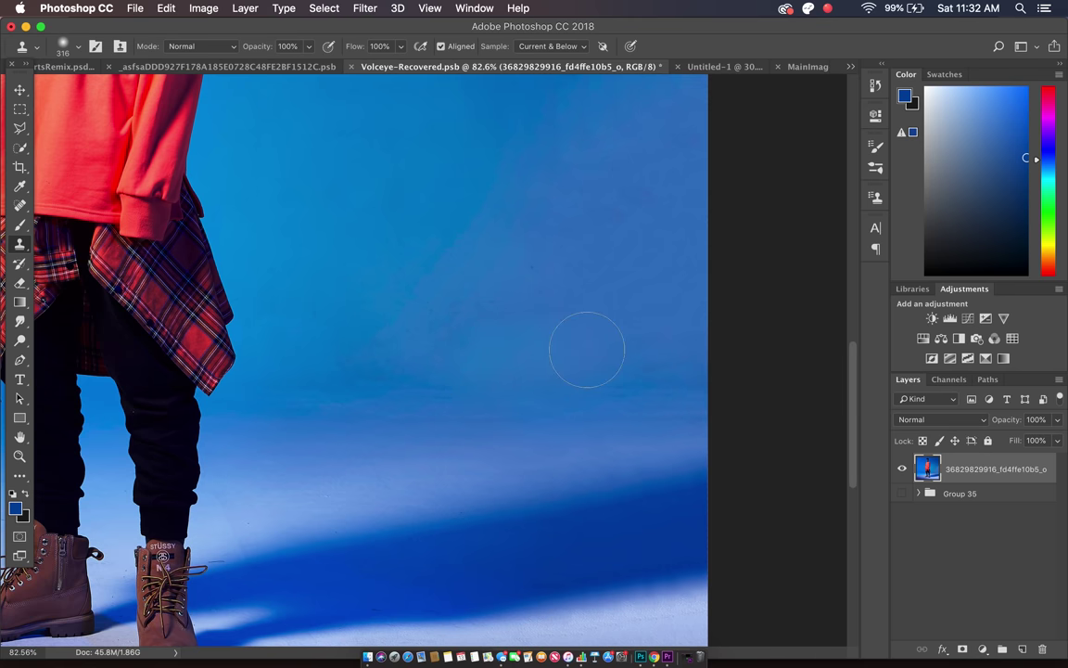
pyautogui.scroll(-5, 587, 350)
pyautogui.scroll(3, 289, 267)
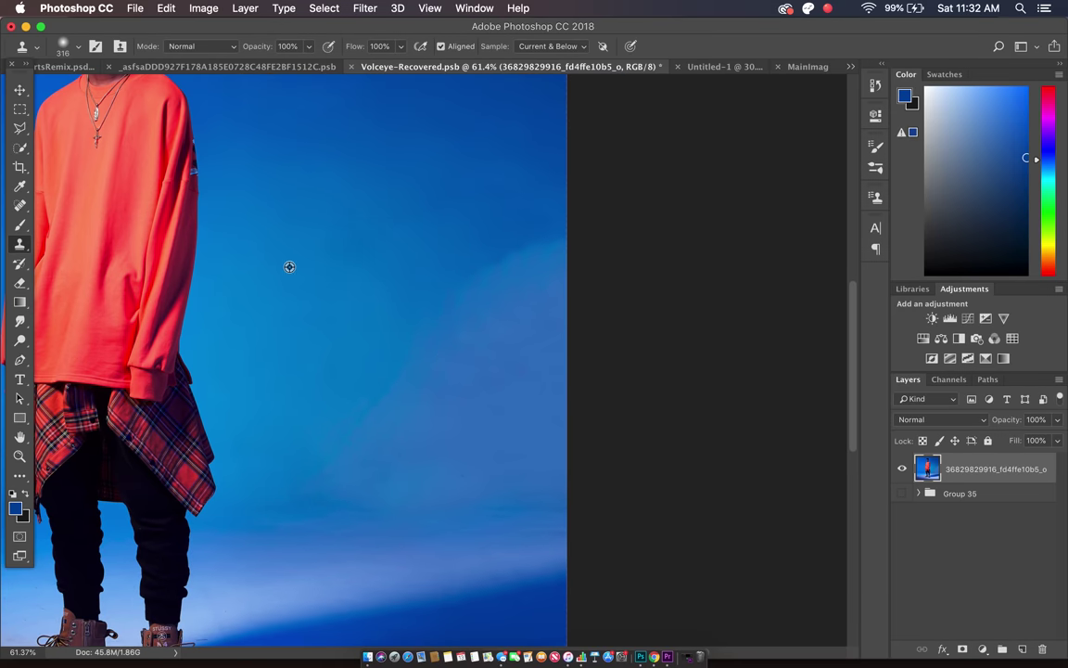
pyautogui.rightClick(464, 282)
pyautogui.click(630, 320)
pyautogui.click(689, 217)
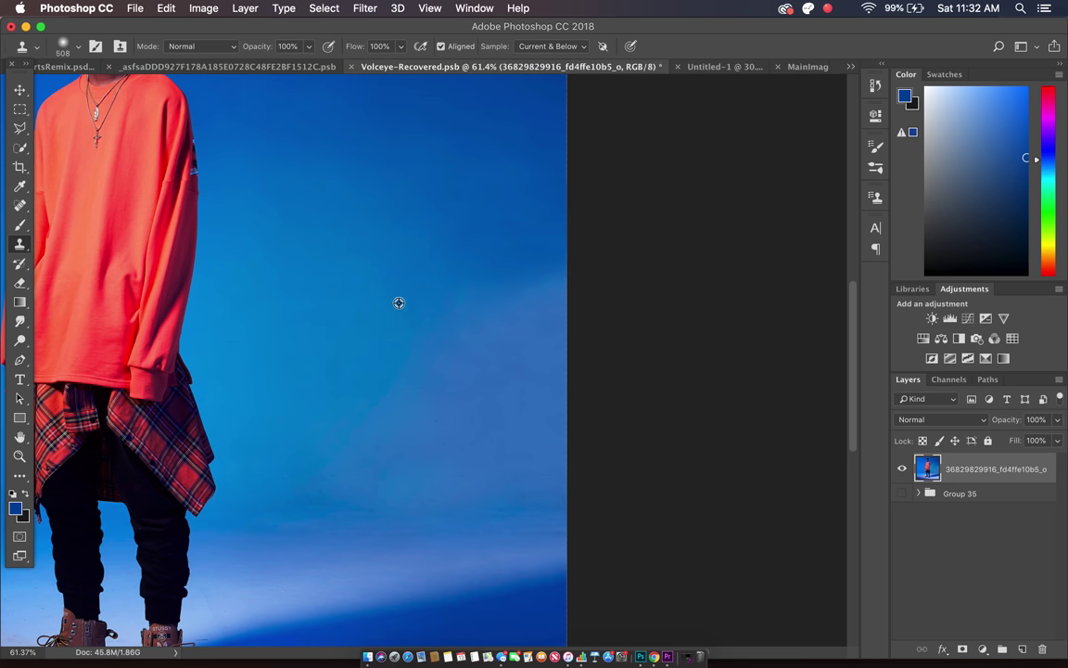
# Step: Set the Clone Stamp opacity to 45% and soften the pale patch's edge into the surrounding blue backdrop
pyautogui.click(308, 47)
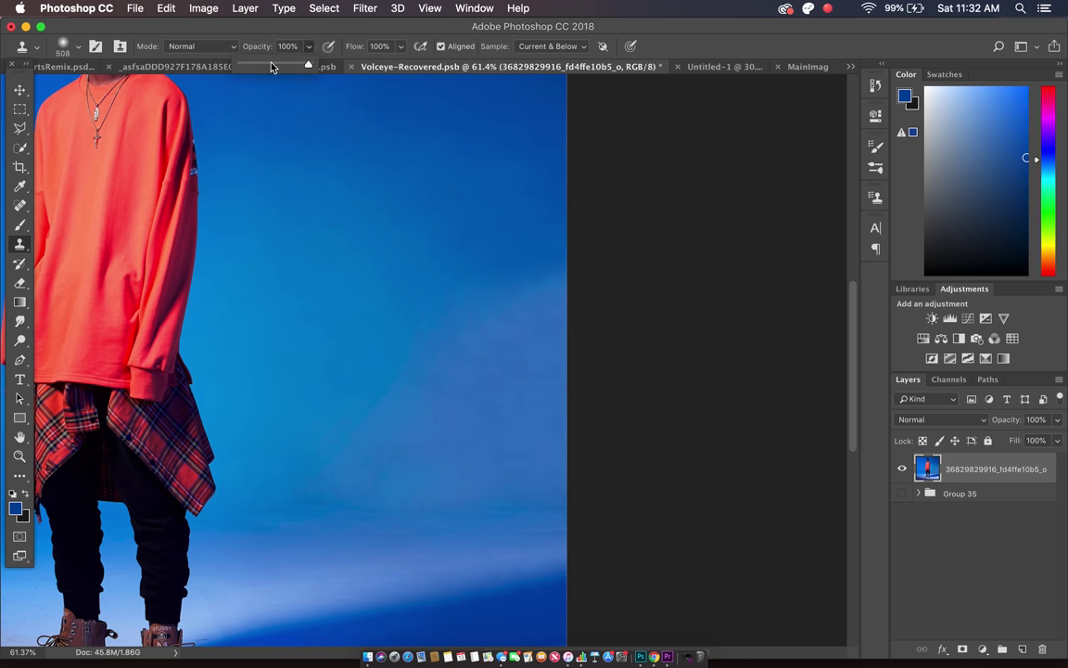
pyautogui.click(461, 300)
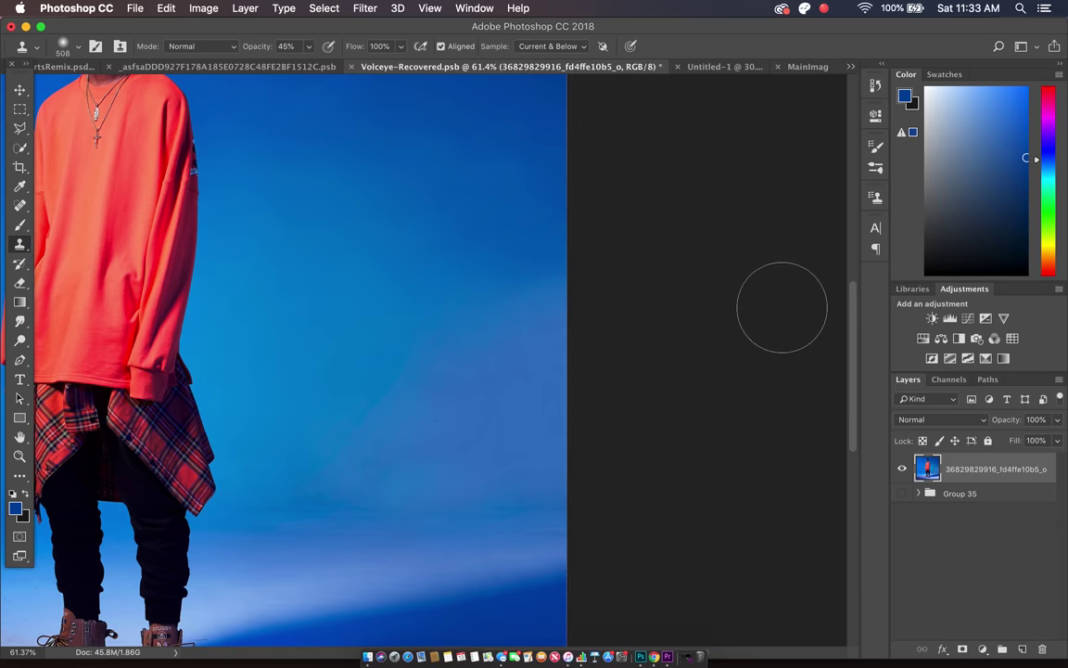
pyautogui.scroll(-5, 739, 279)
pyautogui.scroll(3, 801, 243)
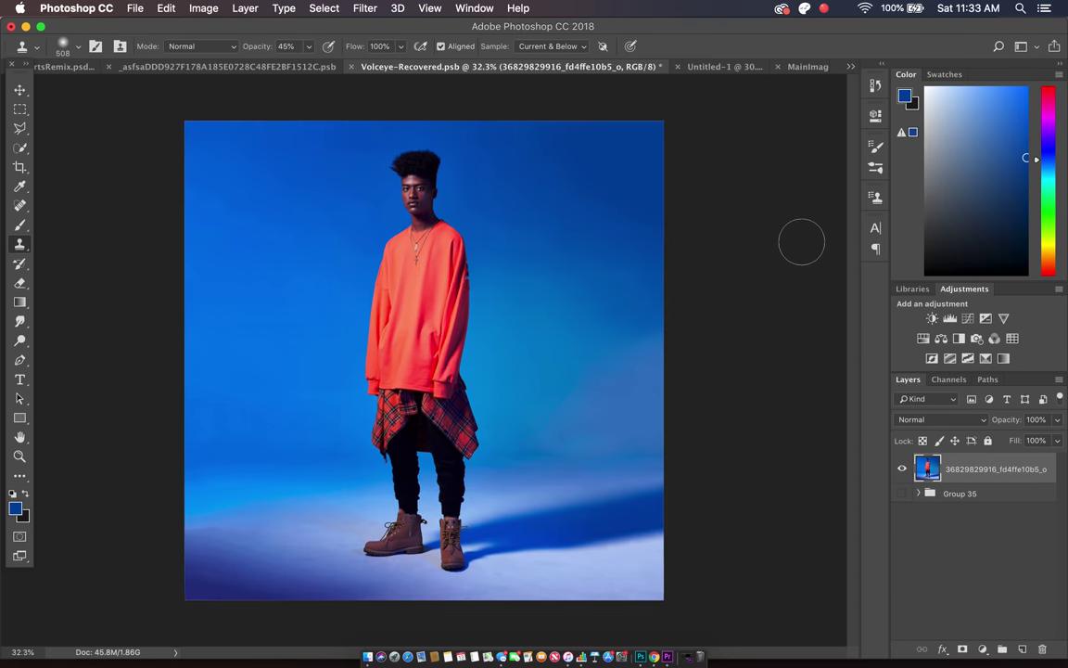
# Step: Sample the bright backdrop blue and paint over the uneven tones left of the model with a large soft brush
pyautogui.click(20, 224)
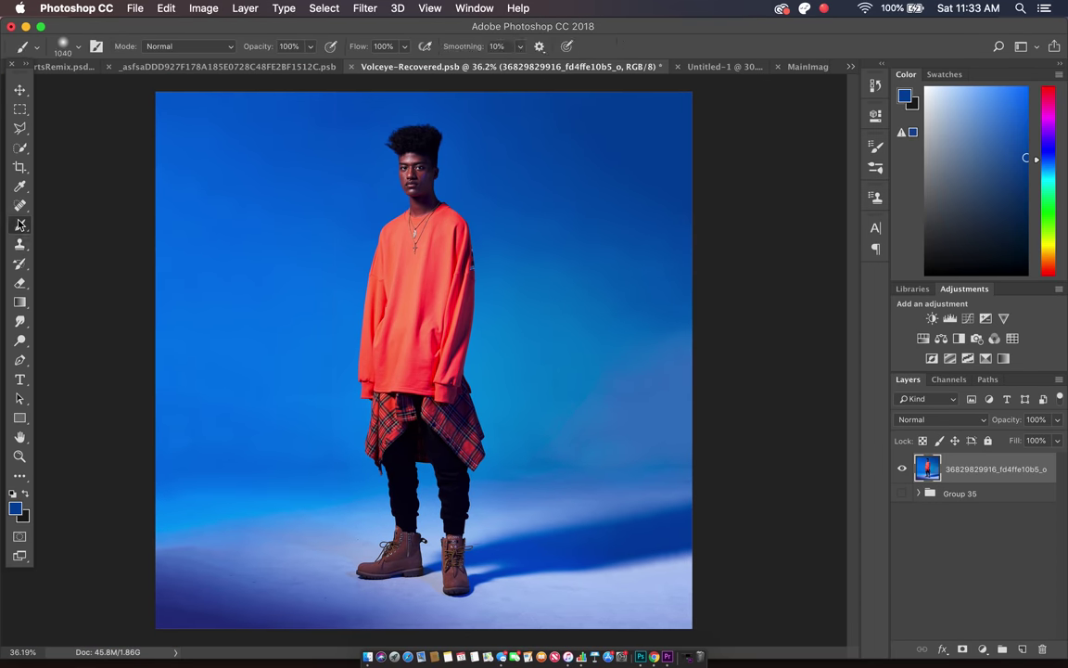
pyautogui.rightClick(198, 408)
pyautogui.click(357, 443)
pyautogui.press('Return')
pyautogui.scroll(5, 365, 335)
pyautogui.hscroll(-5, 365, 336)
pyautogui.scroll(2, 364, 336)
pyautogui.hscroll(5, 363, 341)
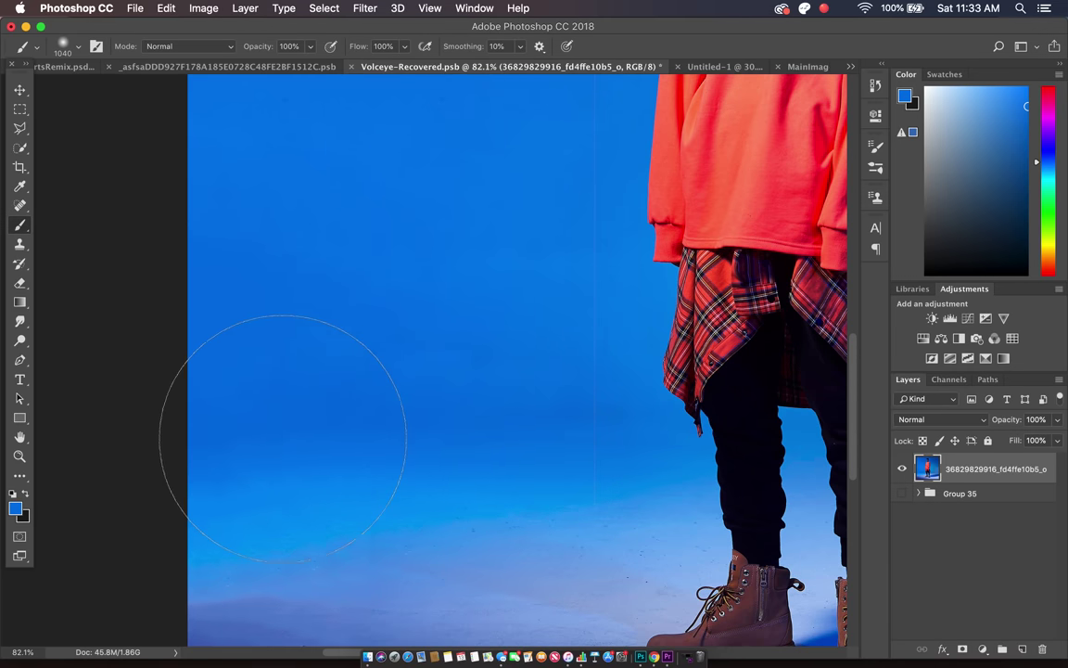
pyautogui.scroll(1, 282, 434)
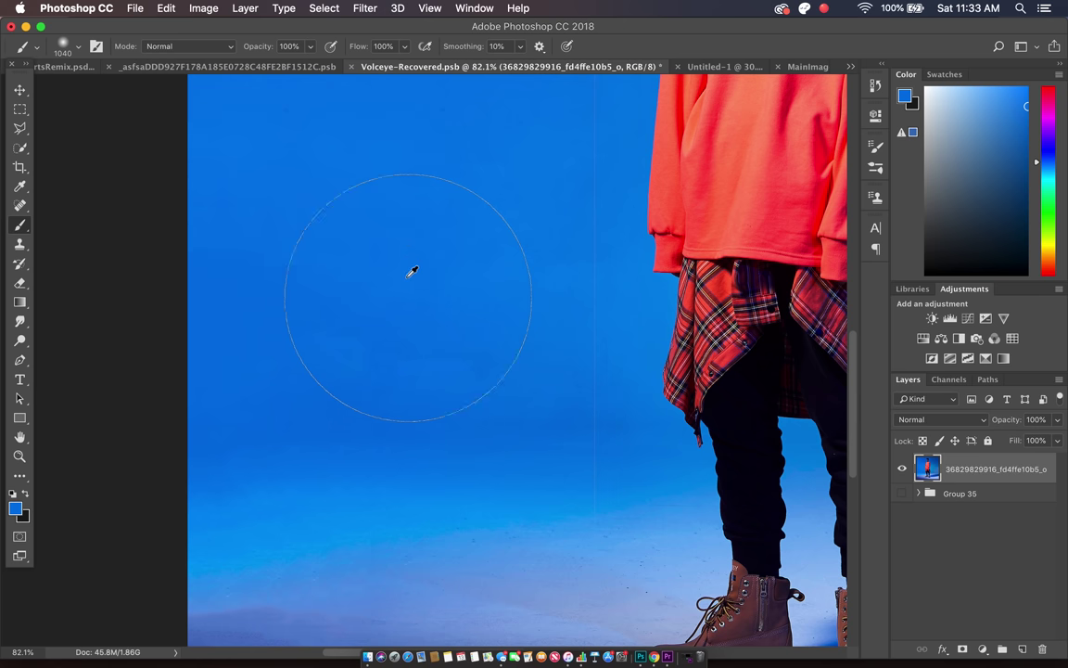
pyautogui.scroll(-2, 201, 369)
pyautogui.hscroll(-1, 201, 370)
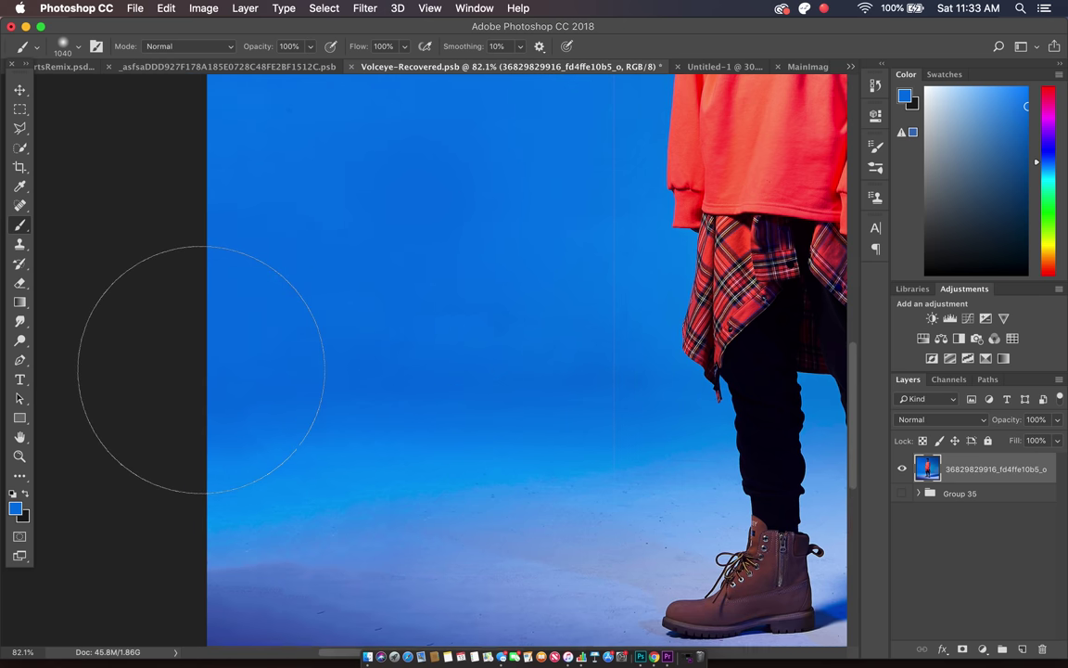
# Step: Remove the dark scratches and specks from the studio floor left of the boots with the Spot Healing Brush
pyautogui.scroll(-5, 201, 362)
pyautogui.scroll(2, 401, 422)
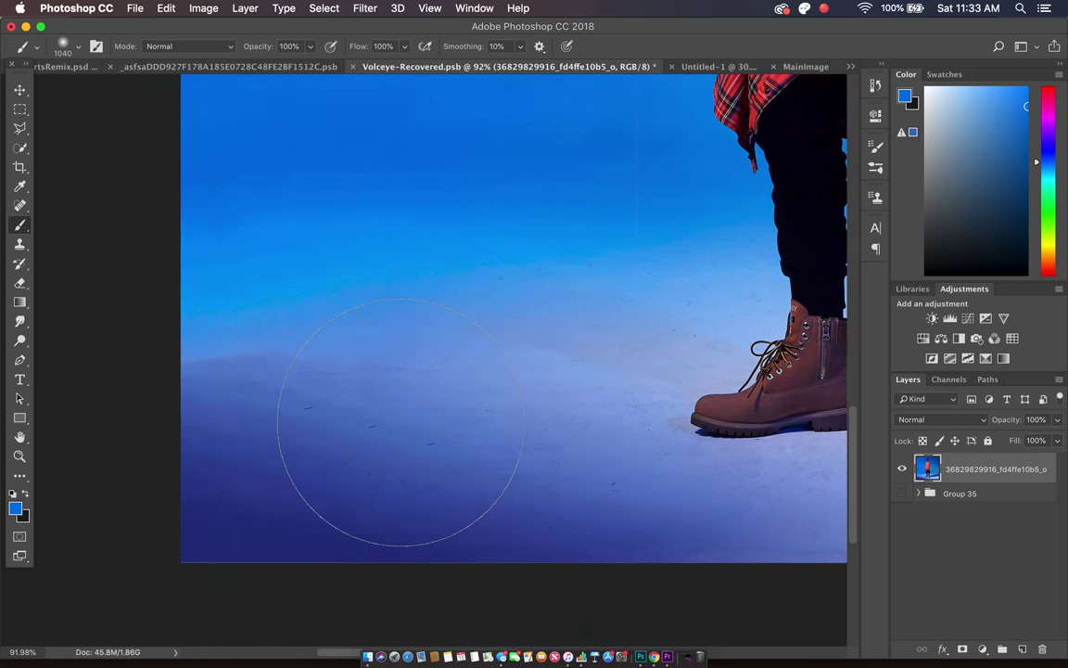
pyautogui.scroll(5, 401, 422)
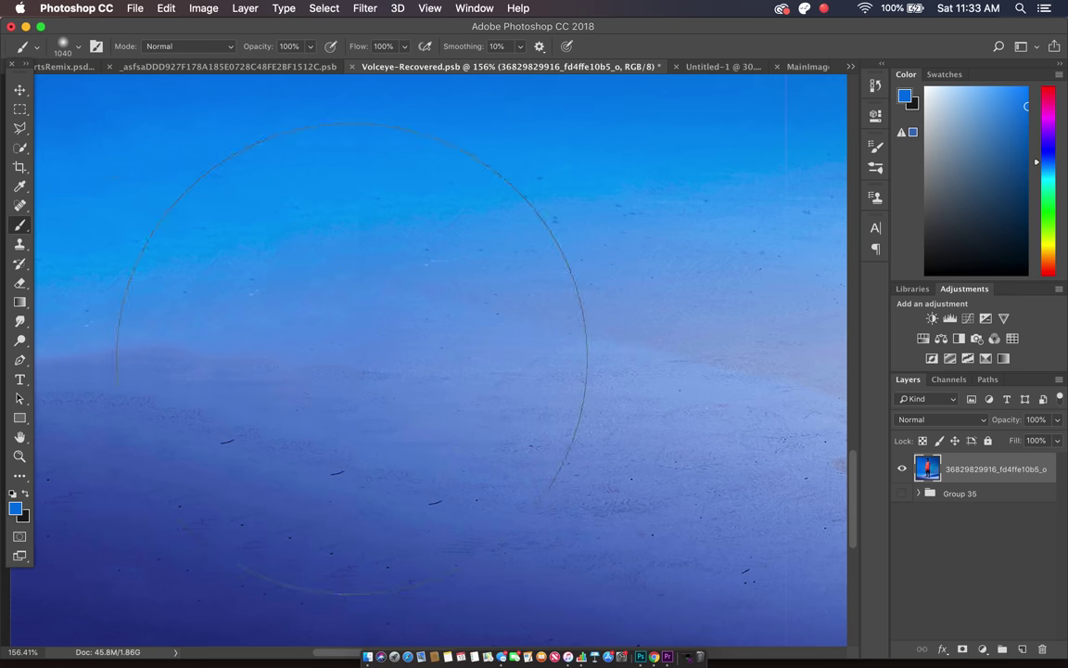
pyautogui.scroll(-4, 352, 358)
pyautogui.scroll(2, 314, 303)
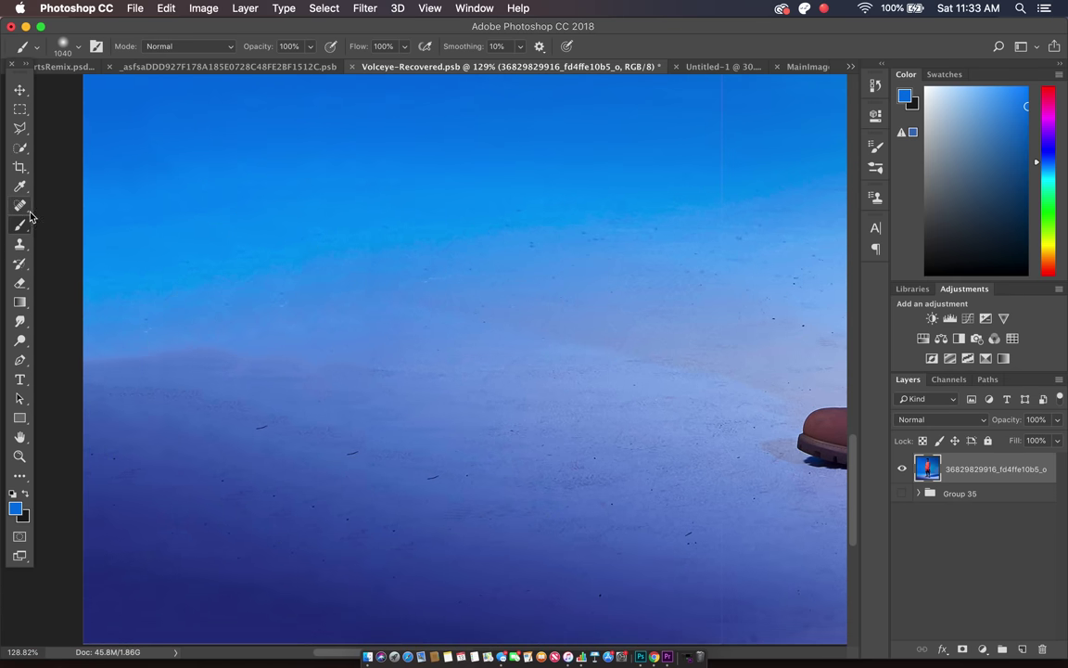
pyautogui.rightClick(21, 246)
pyautogui.click(56, 242)
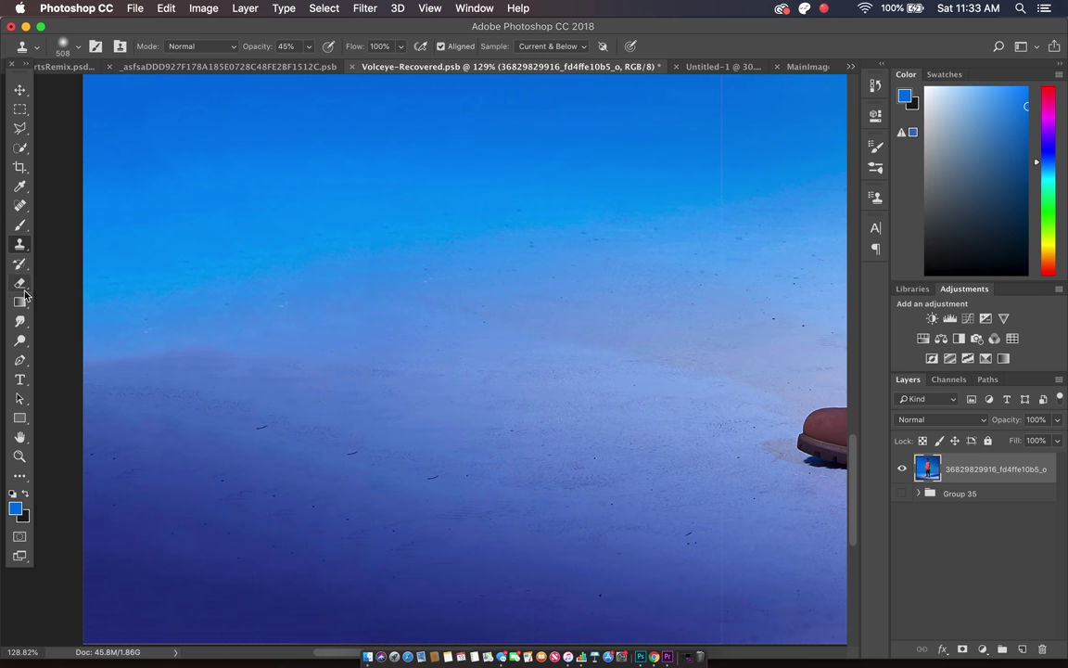
pyautogui.click(20, 206)
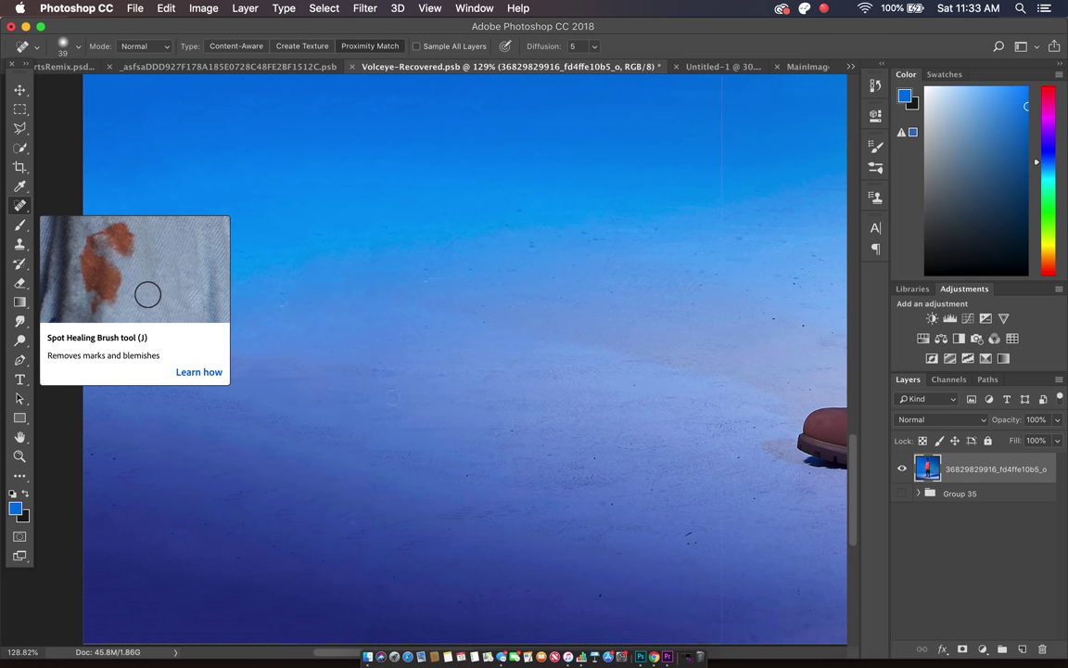
pyautogui.scroll(-3, 399, 418)
pyautogui.hscroll(5, 405, 438)
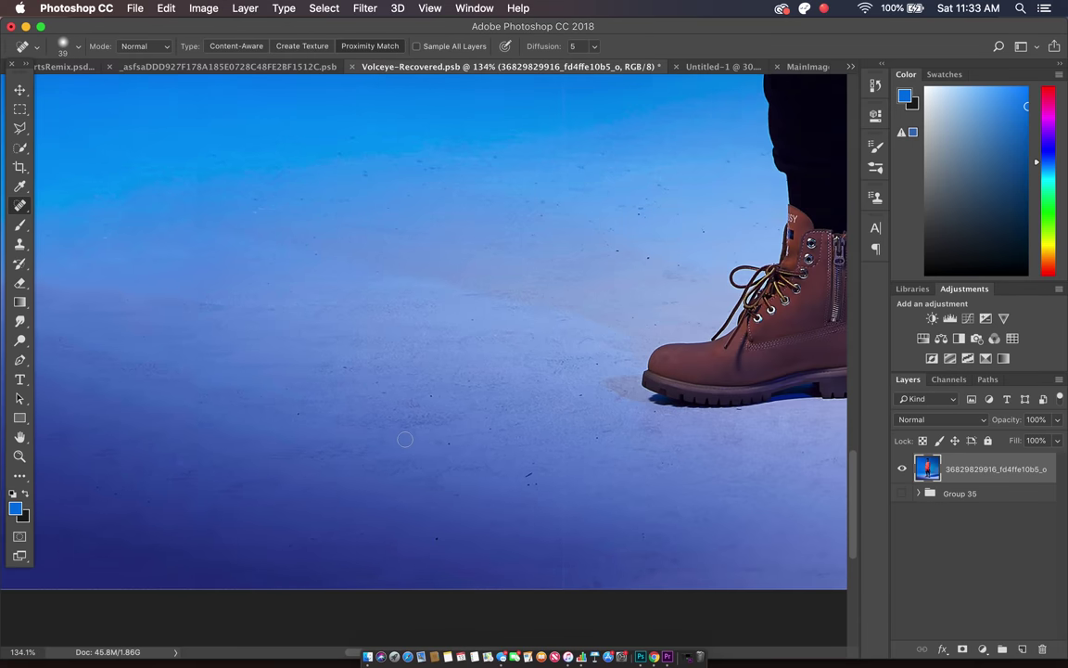
pyautogui.scroll(2, 406, 440)
pyautogui.click(435, 570)
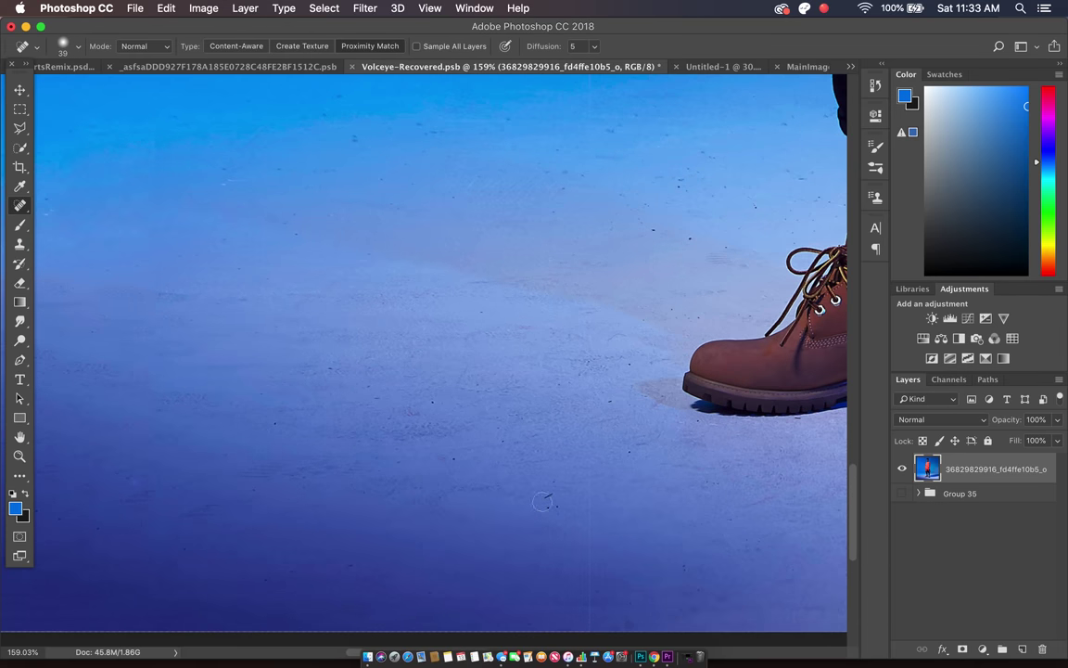
# Step: Sample the floor's muted blue and paint over the dark shadow edge at the far left with the Brush at 42% opacity
pyautogui.scroll(-8, 420, 503)
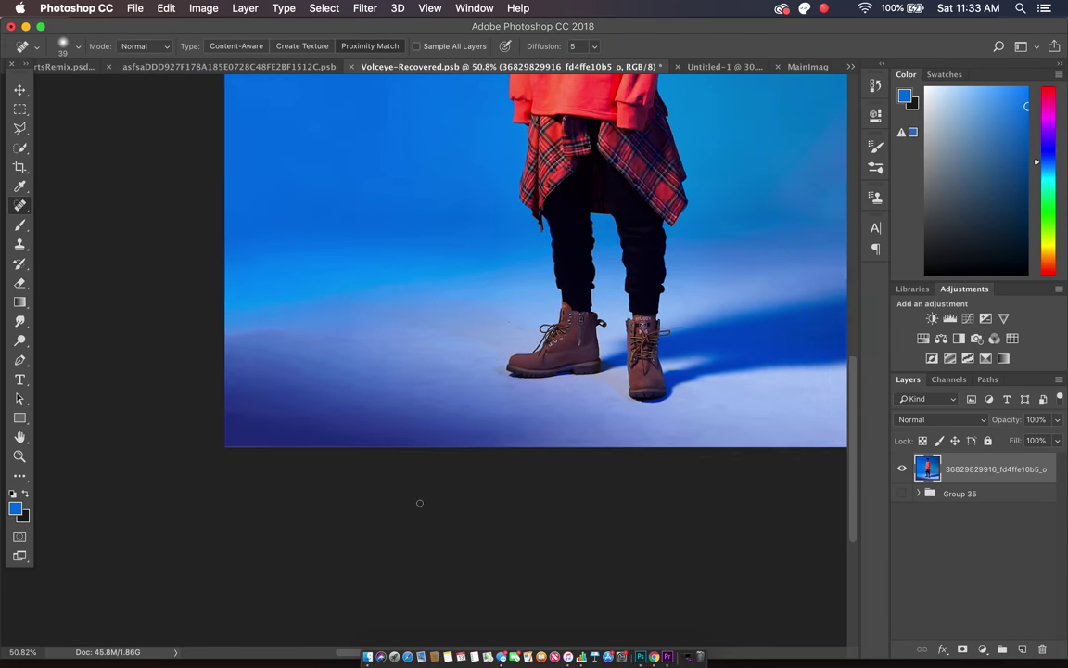
pyautogui.scroll(7, 374, 337)
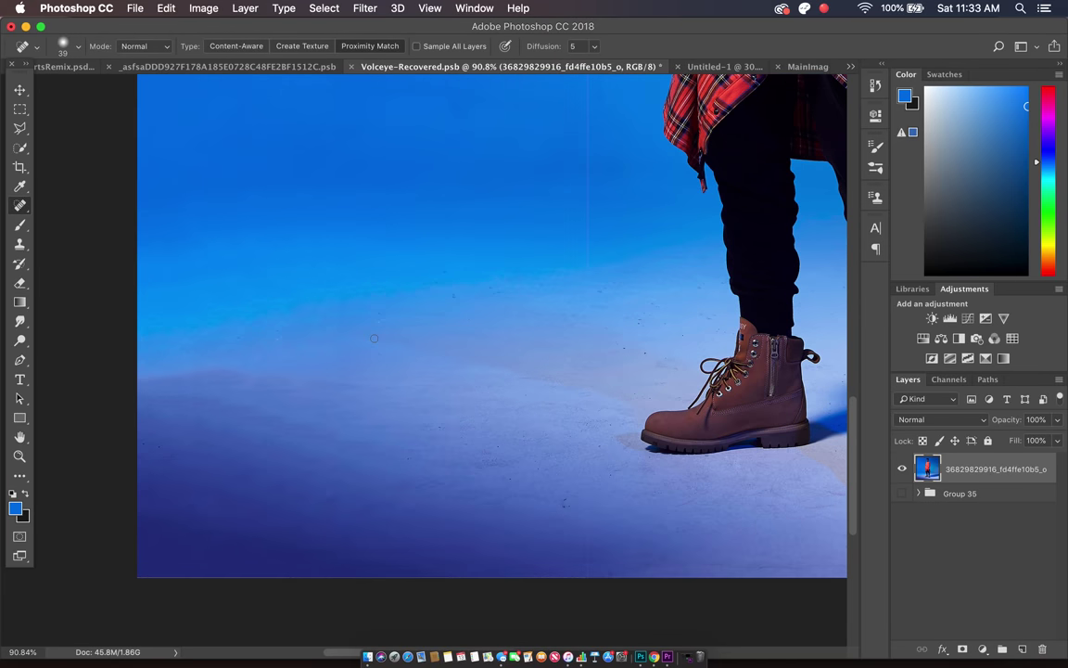
pyautogui.click(21, 228)
pyautogui.keyDown('alt'); pyautogui.click(372, 410); pyautogui.keyUp('alt')
pyautogui.rightClick(369, 407)
pyautogui.moveTo(232, 382)
pyautogui.mouseDown()
pyautogui.moveTo(168, 370)
pyautogui.moveTo(162, 414)
pyautogui.mouseUp()
pyautogui.click(310, 46)
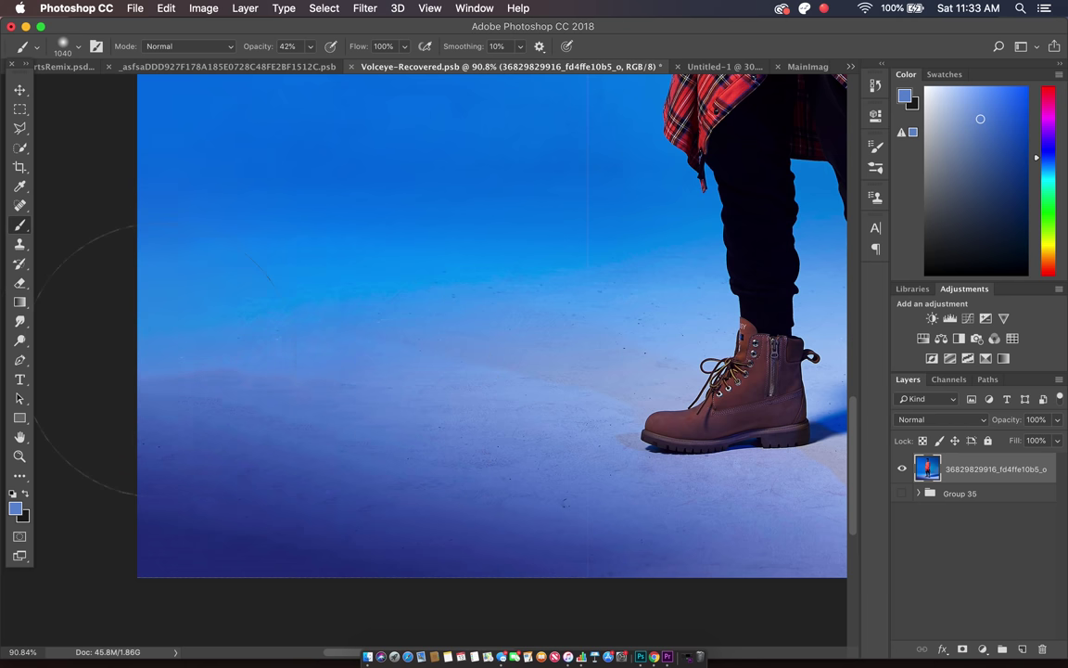
pyautogui.press('super+0')
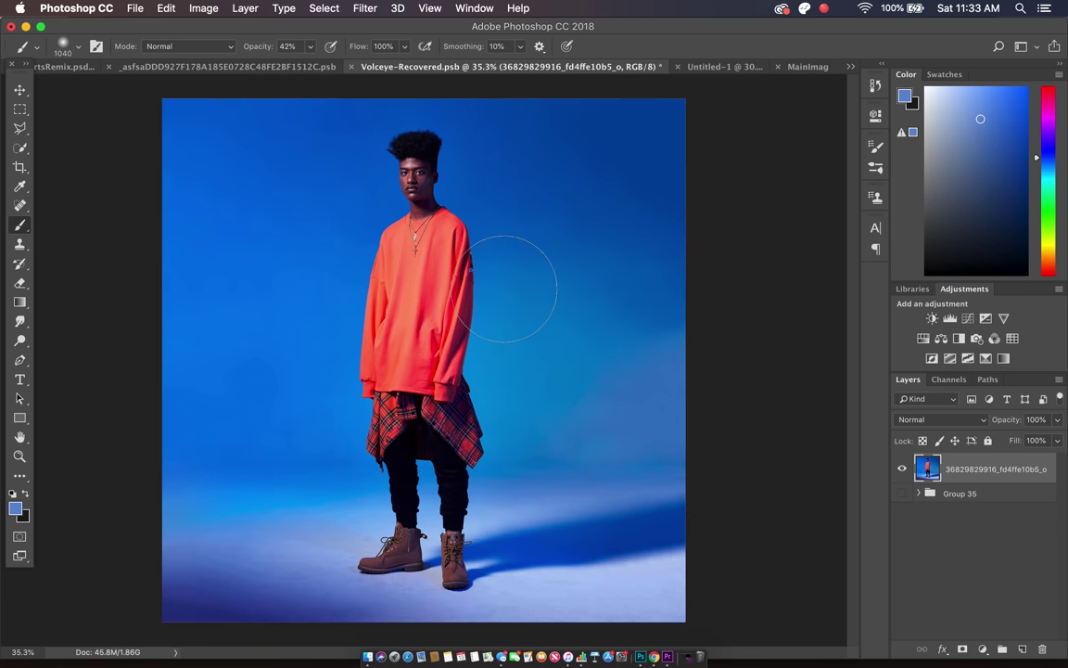
pyautogui.scroll(-1, 512, 283)
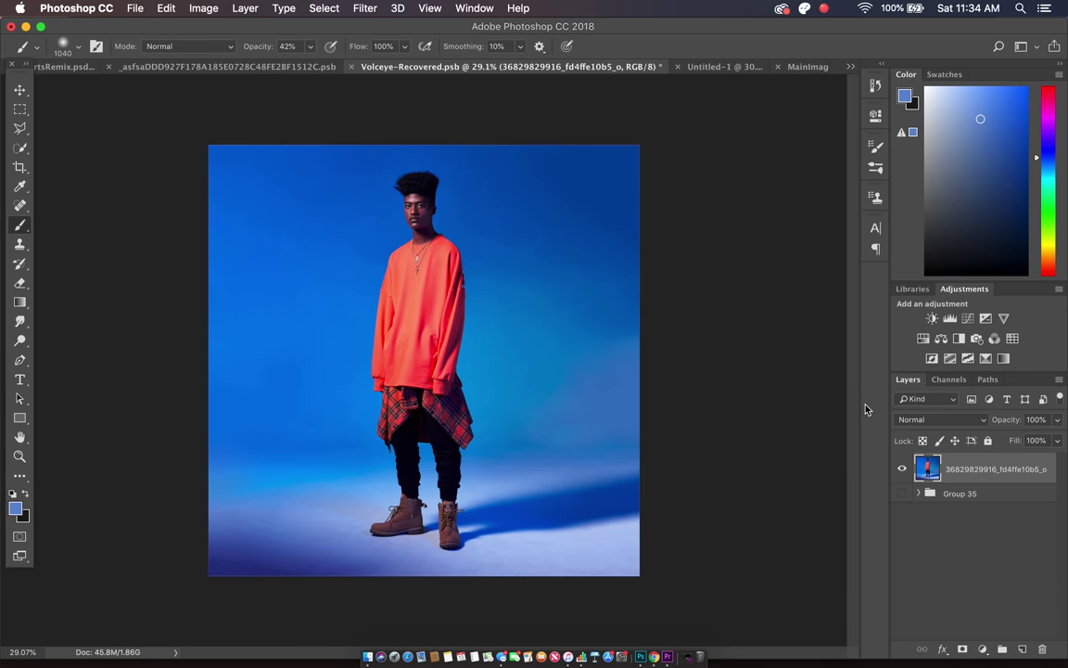
# Step: Activate the Smudge Tool for working on the model's portrait
pyautogui.scroll(1, 476, 246)
pyautogui.click(20, 109)
pyautogui.scroll(-1, 726, 309)
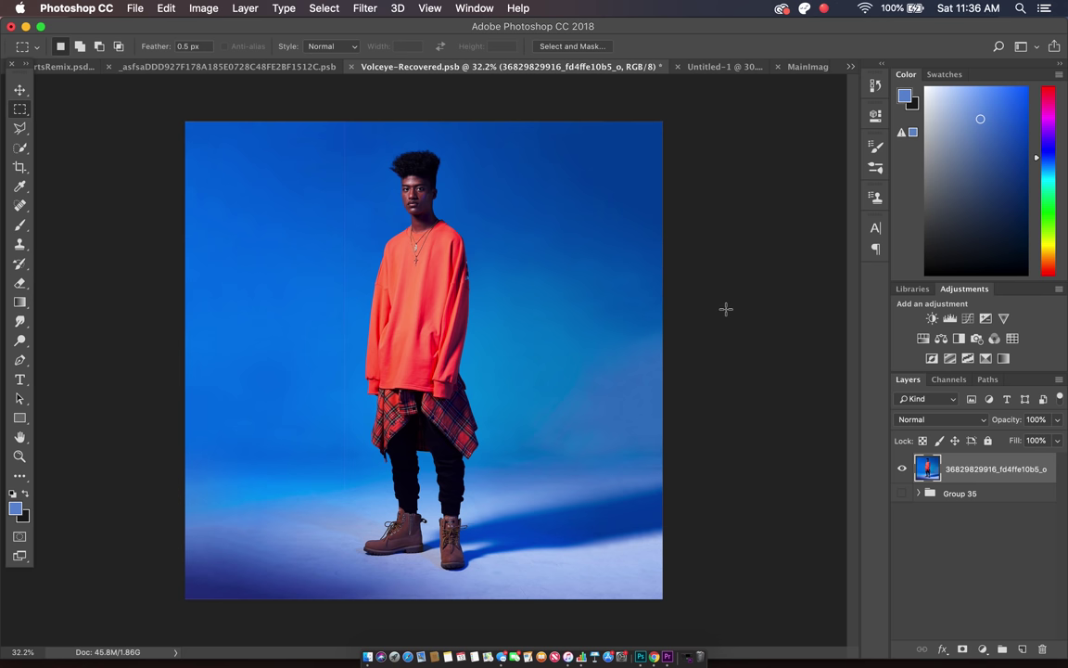
pyautogui.click(20, 321)
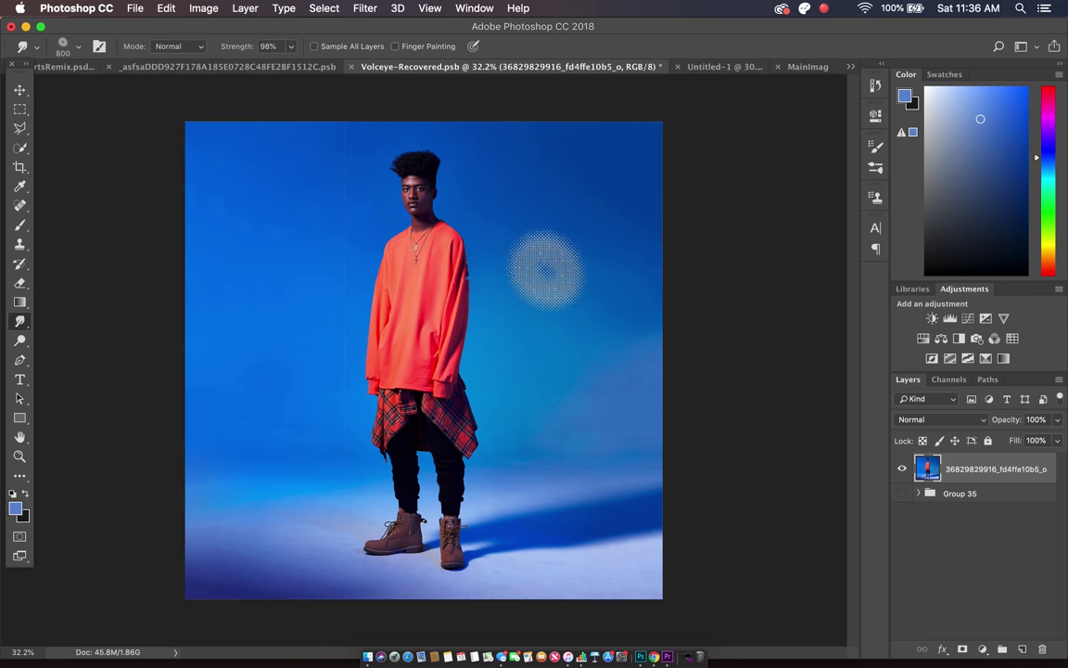
pyautogui.click(28, 322)
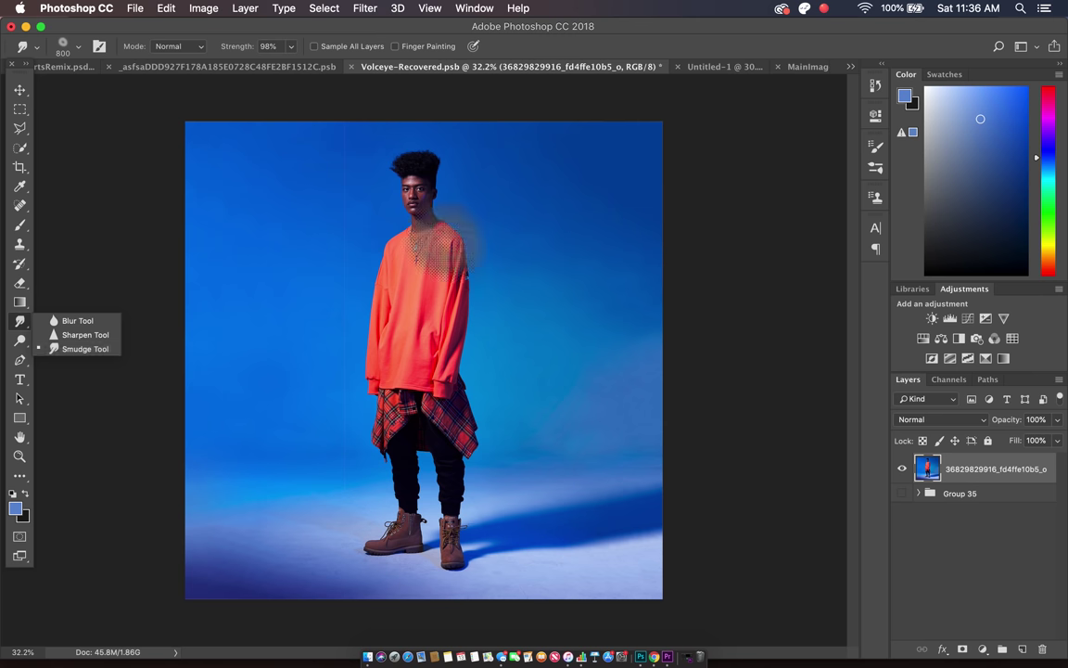
pyautogui.click(71, 352)
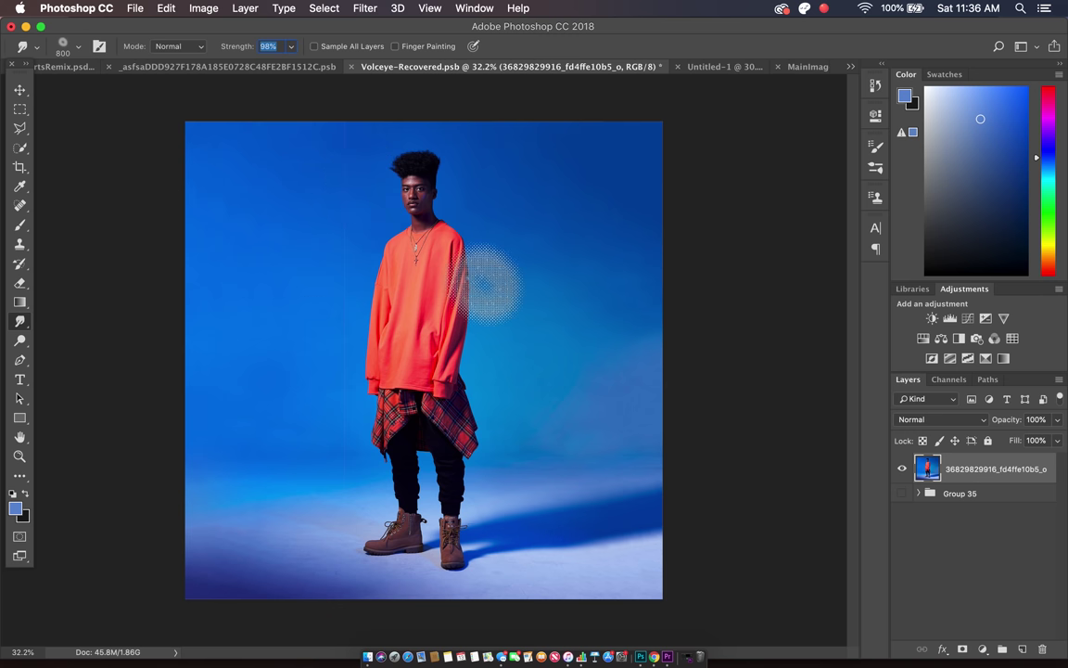
# Step: Browse the brush presets and choose a round textured 104 px tip for the Smudge tool
pyautogui.click(81, 46)
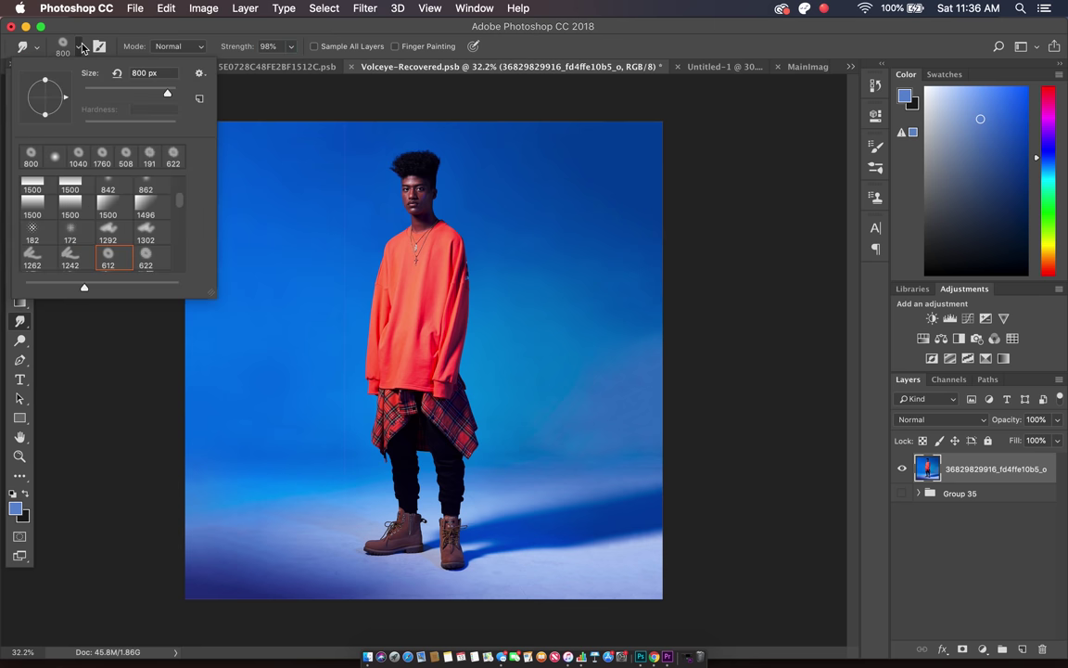
pyautogui.scroll(-2, 110, 257)
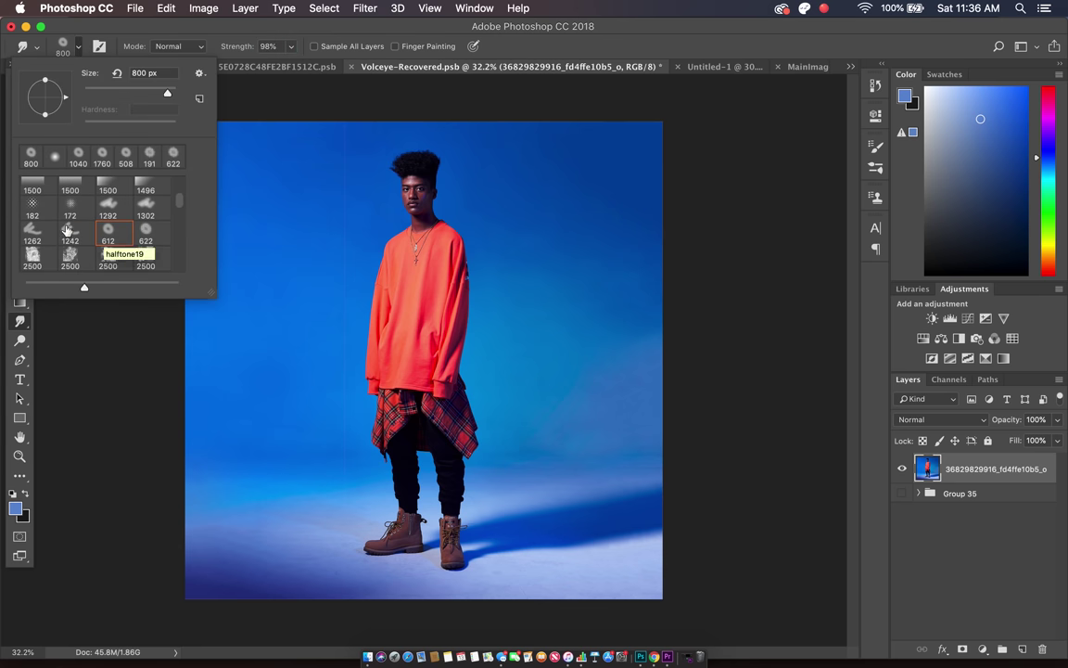
pyautogui.scroll(-2, 108, 227)
pyautogui.scroll(-10, 109, 227)
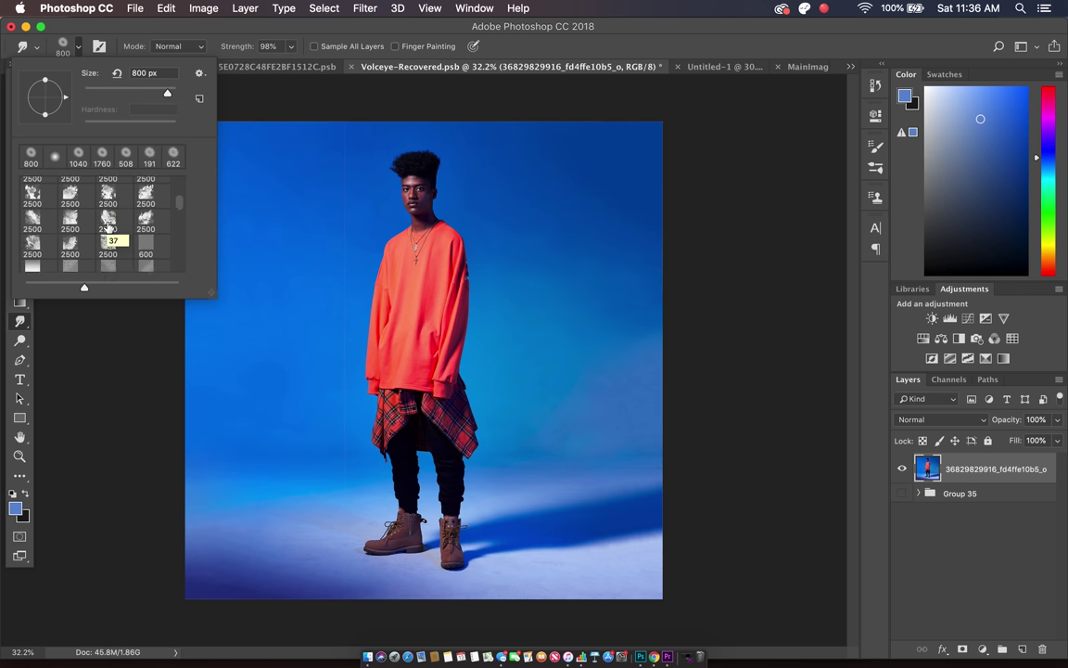
pyautogui.scroll(-6, 108, 227)
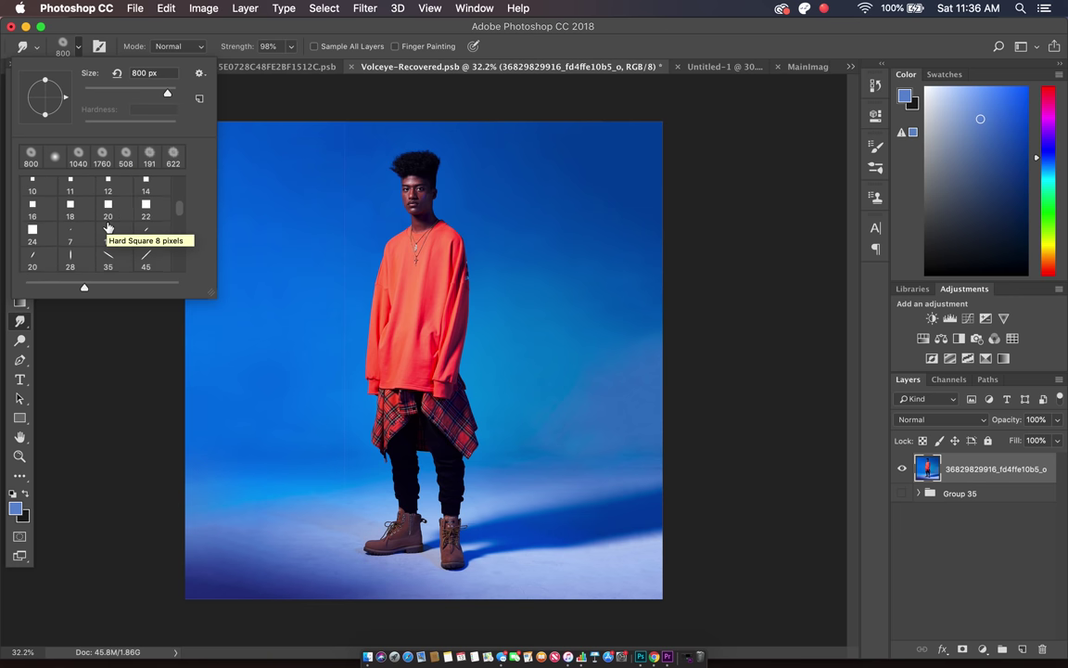
pyautogui.scroll(-6, 108, 227)
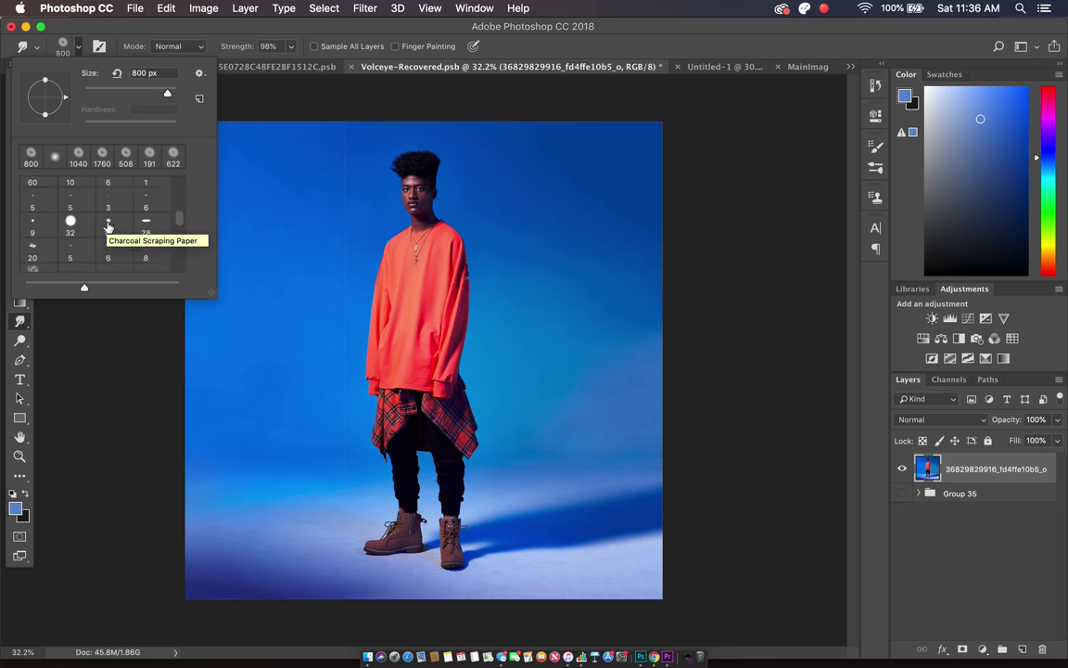
pyautogui.scroll(-3, 109, 227)
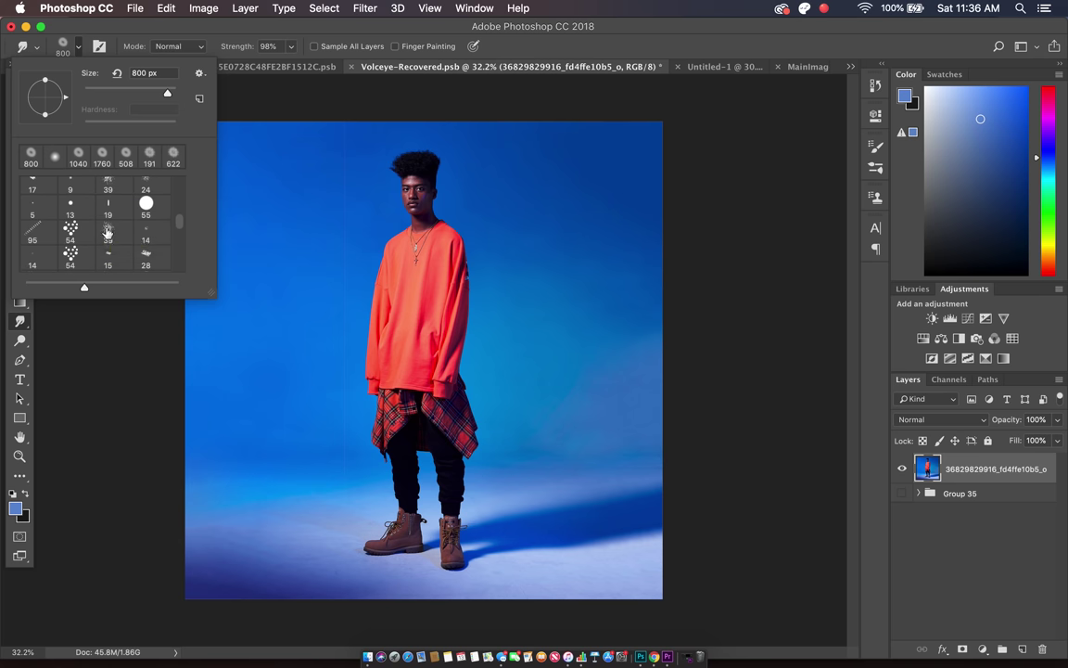
pyautogui.click(107, 228)
pyautogui.scroll(1, 119, 223)
pyautogui.click(108, 190)
pyautogui.scroll(-6, 89, 228)
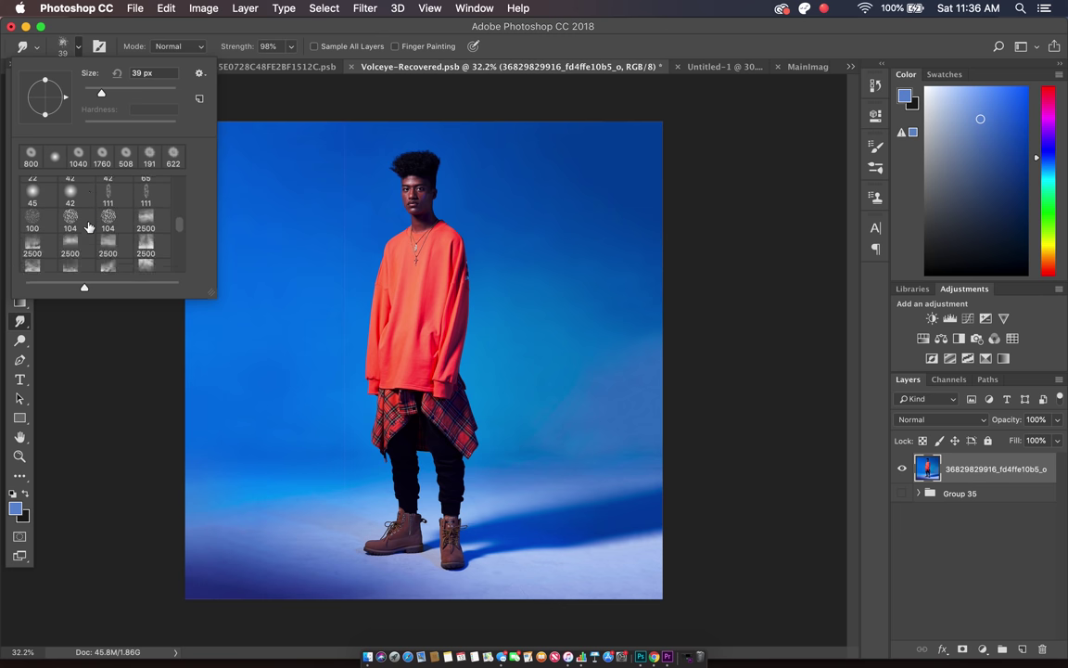
pyautogui.scroll(-3, 82, 218)
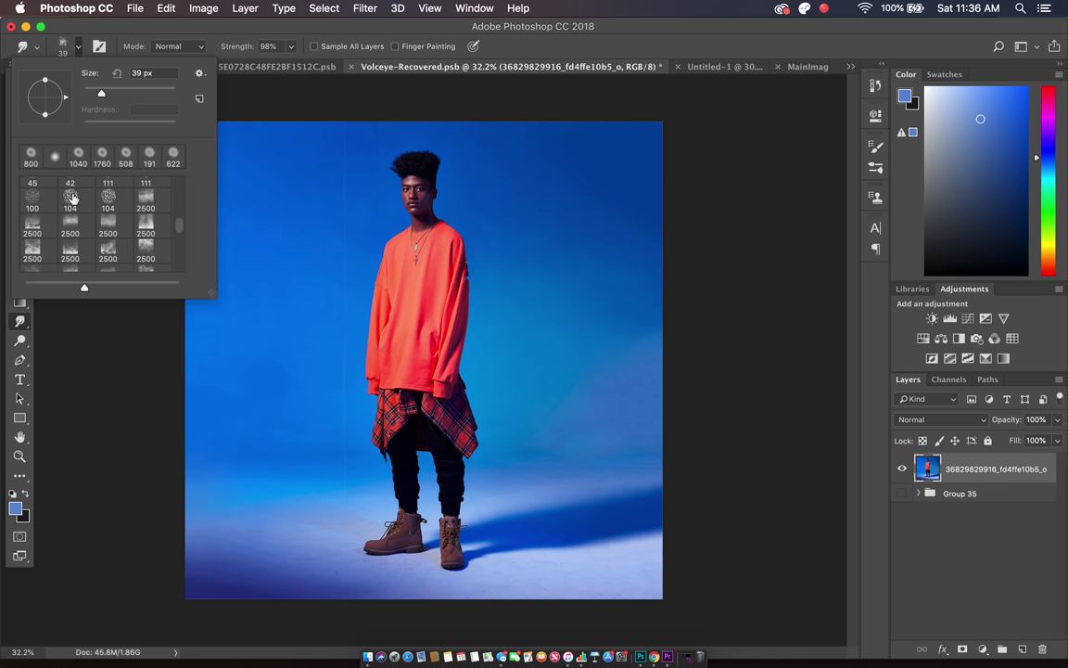
pyautogui.click(70, 198)
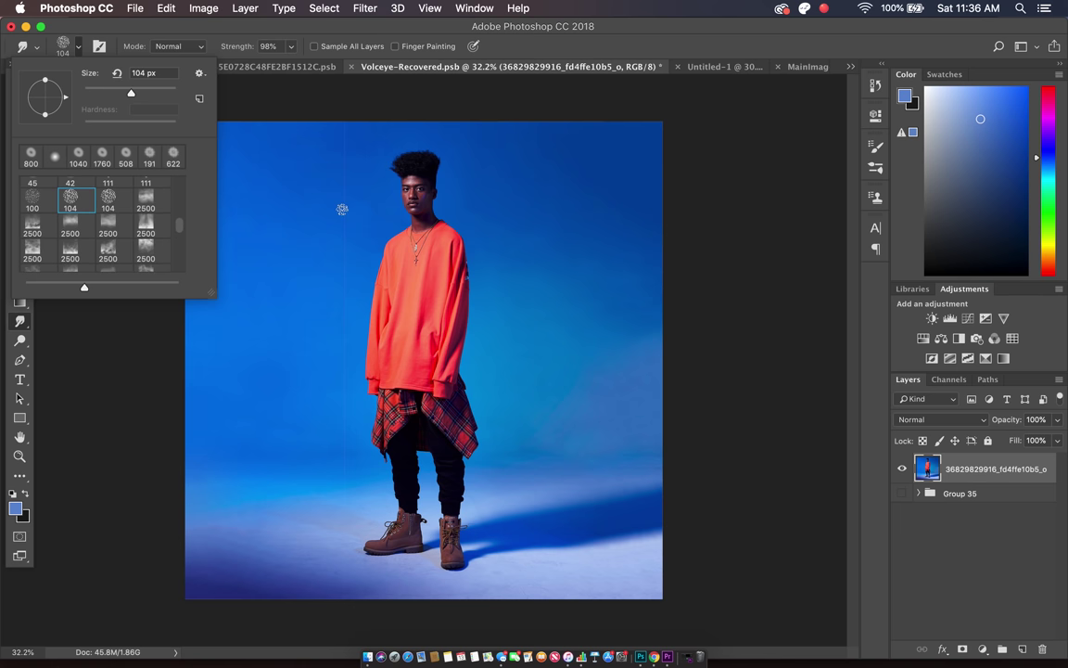
# Step: Enlarge the textured brush to 332 px, try smearing the face sideways toward the left backdrop, and undo the smear
pyautogui.rightClick(342, 208)
pyautogui.click(497, 245)
pyautogui.moveTo(408, 188); pyautogui.dragTo(380, 189)
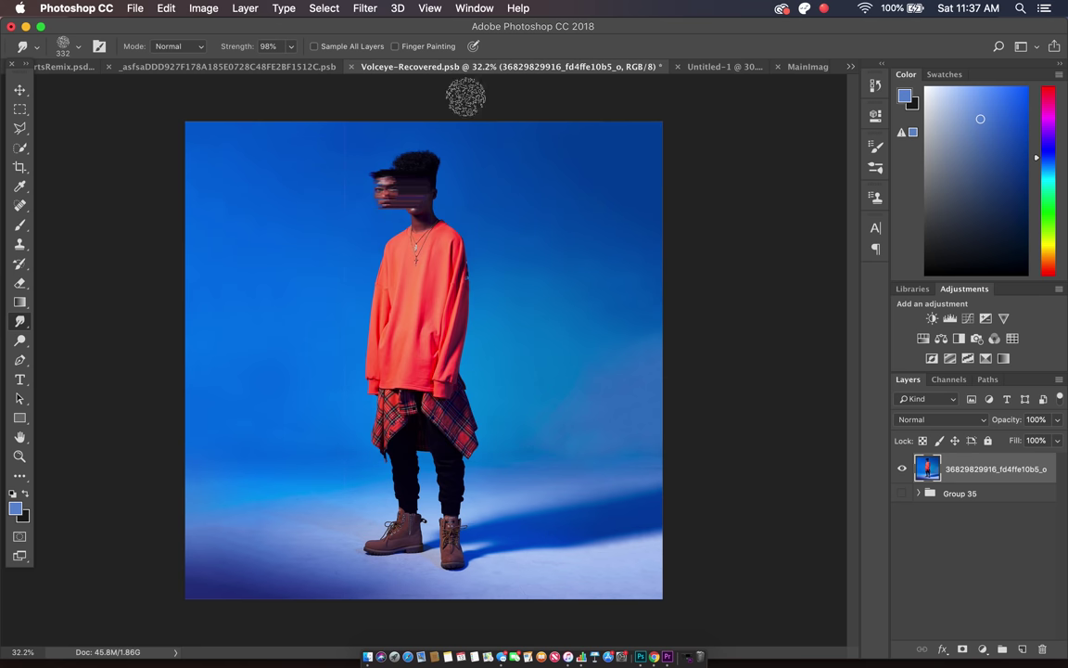
pyautogui.press('super+z')
# Step: Choose a scattered speckle tip from the 2500 px brush presets and set its size to 508 px
pyautogui.click(81, 48)
pyautogui.scroll(-6, 92, 224)
pyautogui.scroll(-8, 92, 225)
pyautogui.scroll(-8, 91, 224)
pyautogui.scroll(-8, 92, 224)
pyautogui.scroll(-8, 91, 225)
pyautogui.scroll(-8, 92, 225)
pyautogui.scroll(-6, 91, 224)
pyautogui.scroll(-1, 92, 225)
pyautogui.scroll(-2, 91, 225)
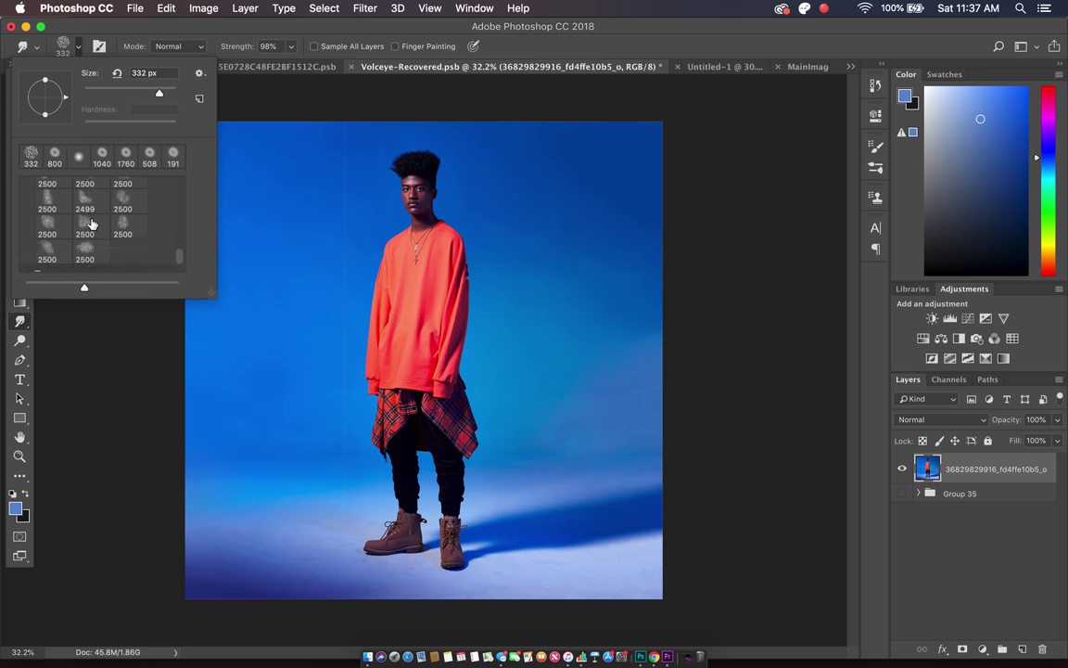
pyautogui.scroll(1, 108, 250)
pyautogui.click(119, 238)
pyautogui.moveTo(175, 95); pyautogui.dragTo(168, 95)
# Step: Try smudging the face far out to the left with the 508 px speckle brush and undo the smear
pyautogui.moveTo(403, 189); pyautogui.dragTo(304, 192)
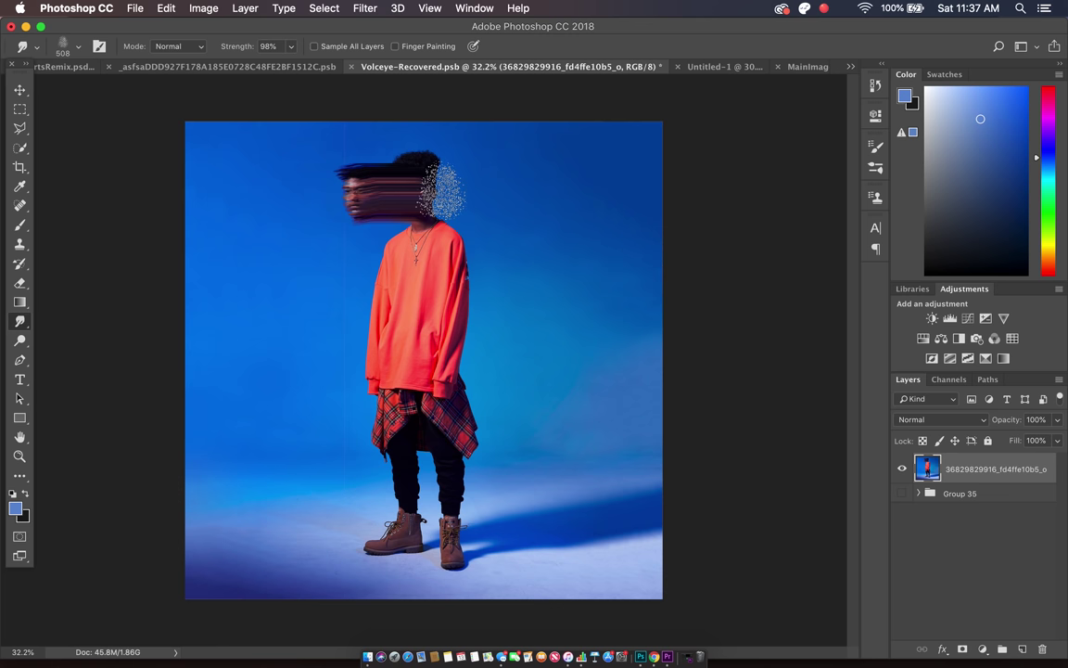
pyautogui.press('super+z')
pyautogui.press('z')
pyautogui.moveTo(505, 220); pyautogui.dragTo(543, 220)
pyautogui.click(20, 360)
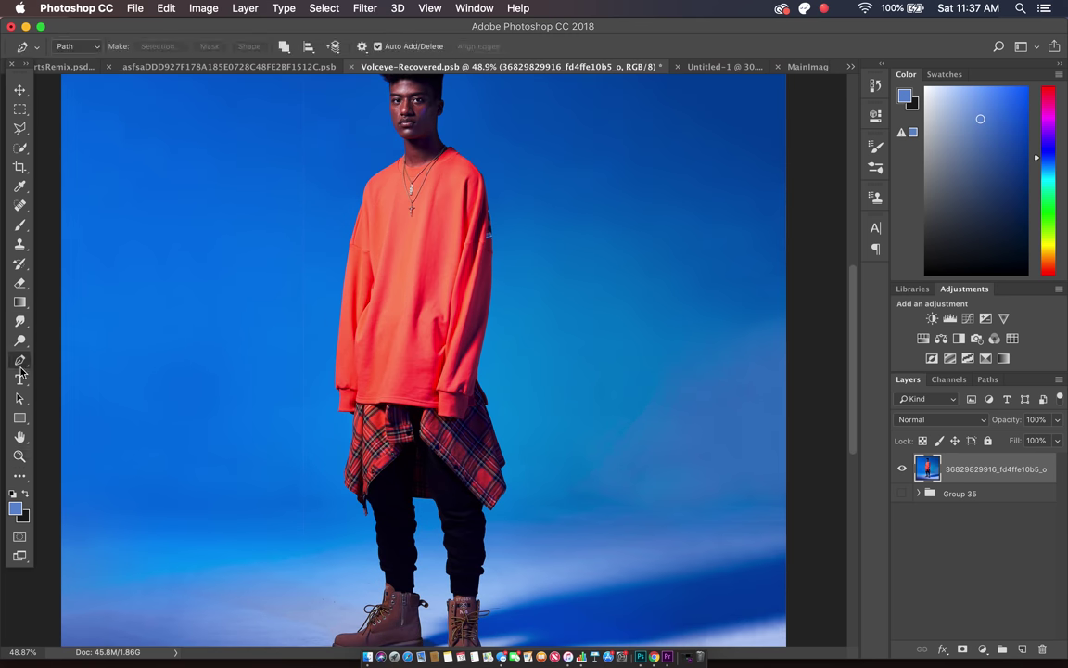
pyautogui.scroll(3, 301, 281)
pyautogui.click(19, 321)
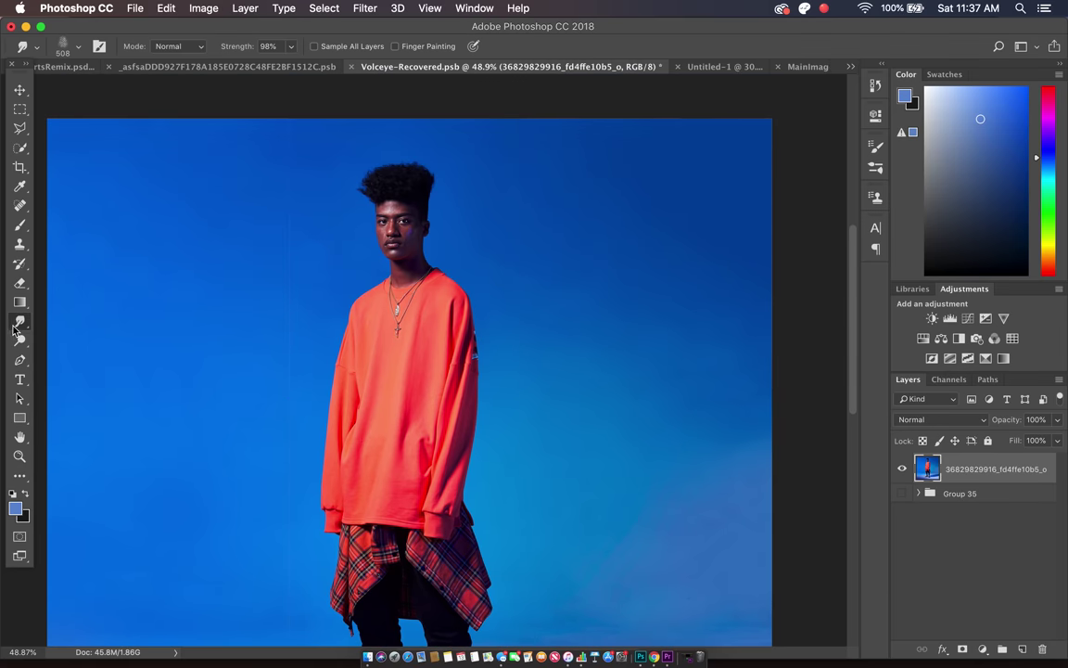
pyautogui.press('super+z')
# Step: Reduce the speckle Smudge brush size to 364 px
pyautogui.rightClick(559, 271)
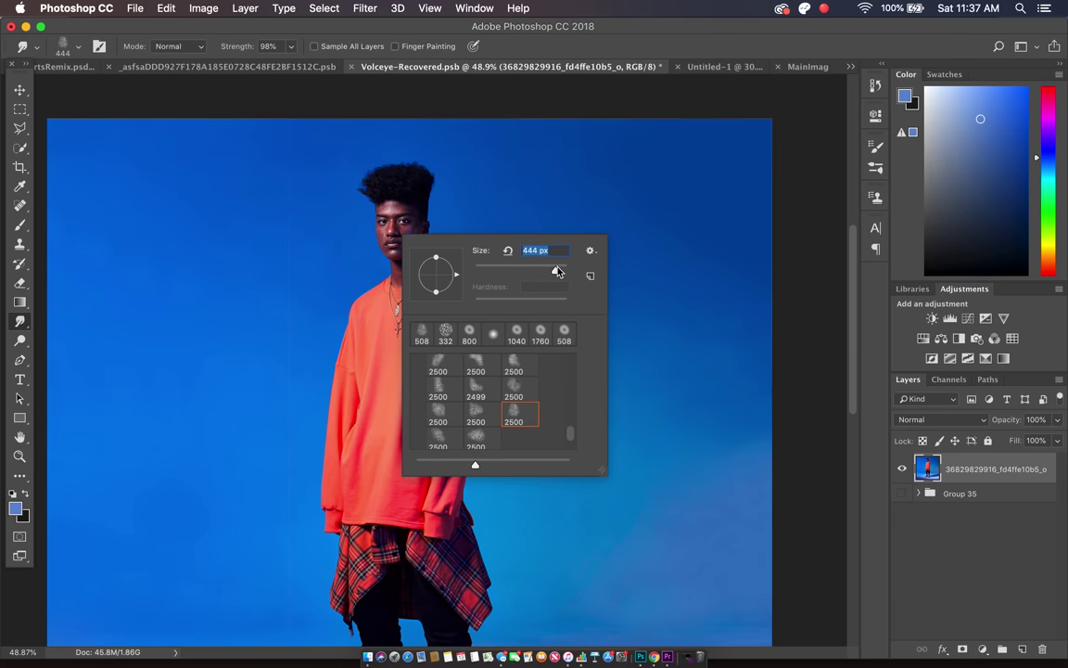
pyautogui.click(558, 179)
pyautogui.rightClick(553, 284)
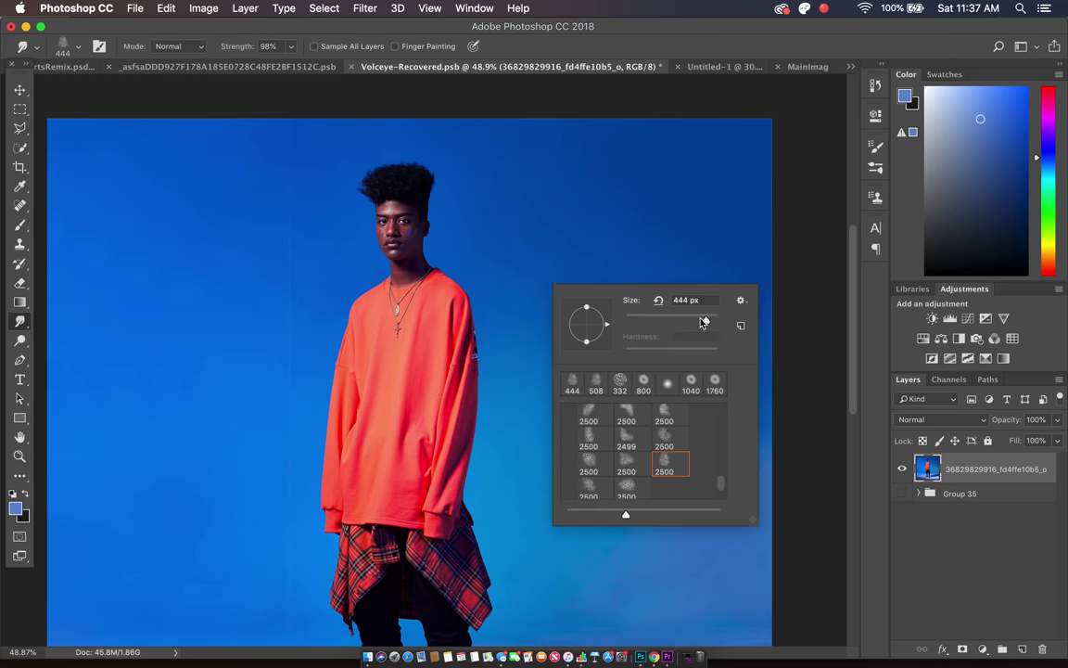
# Step: Try short leftward smears across the face with the 364 px speckle brush and undo them
pyautogui.moveTo(405, 230); pyautogui.dragTo(374, 225)
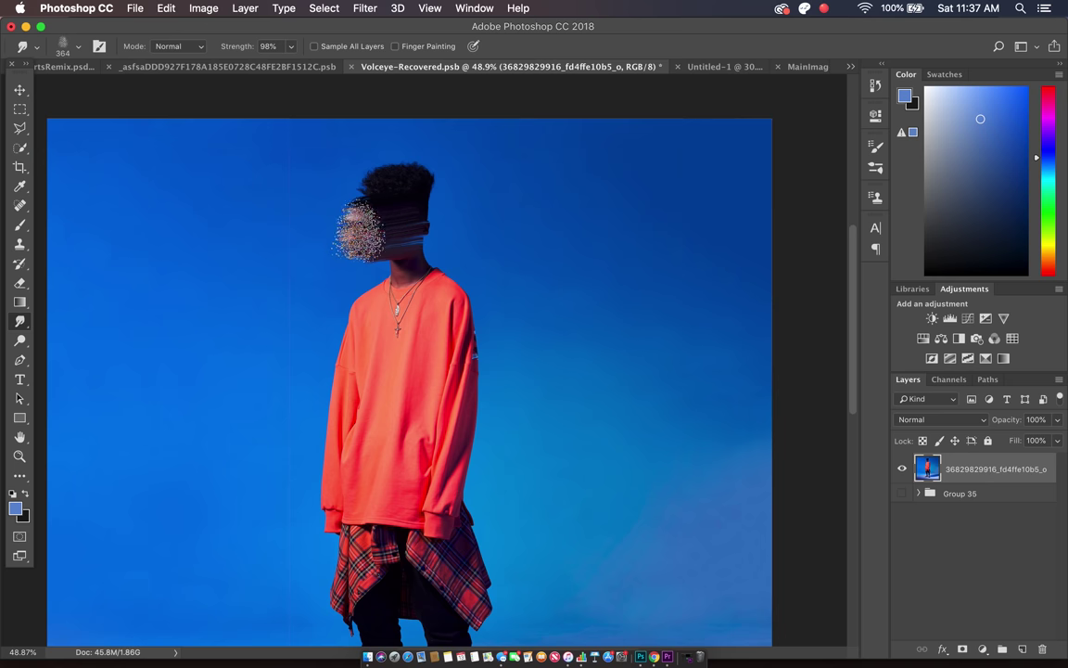
pyautogui.press('super+minus')
pyautogui.press('super+plus')
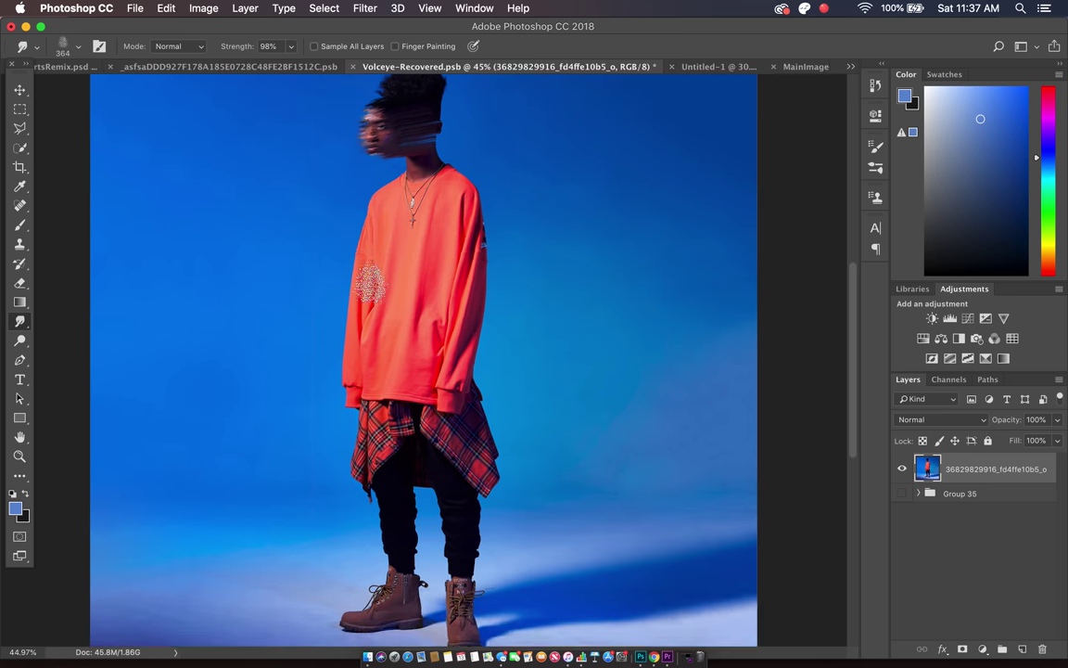
pyautogui.scroll(5, 366, 269)
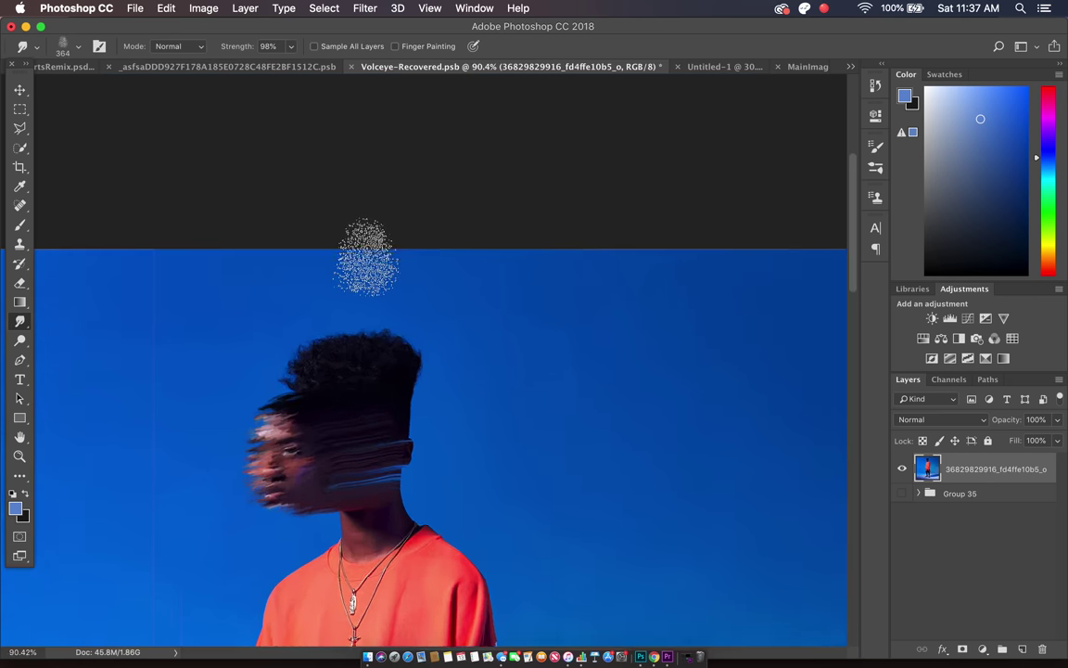
pyautogui.scroll(5, 366, 257)
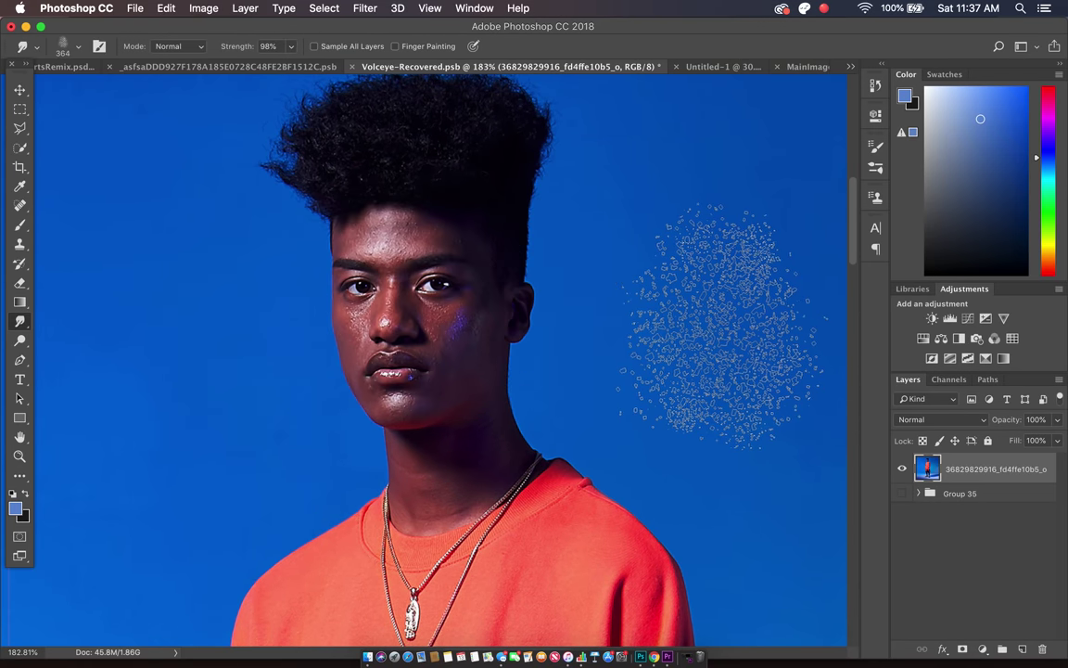
pyautogui.moveTo(455, 287)
pyautogui.mouseDown()
pyautogui.moveTo(371, 269)
pyautogui.moveTo(255, 297)
pyautogui.mouseUp()
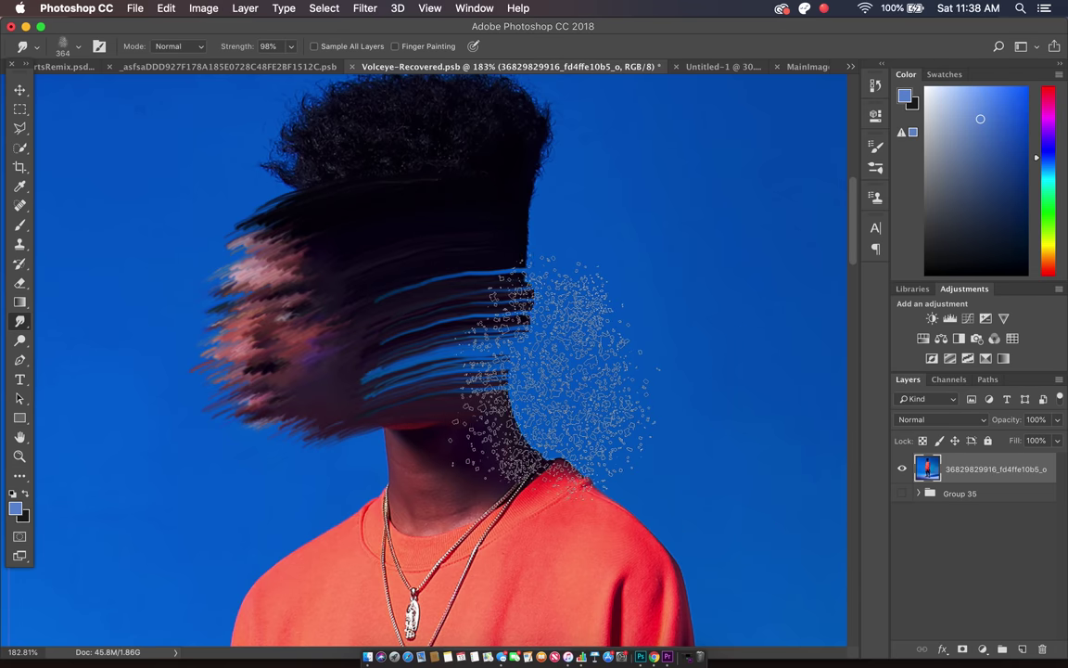
pyautogui.press('super+z')
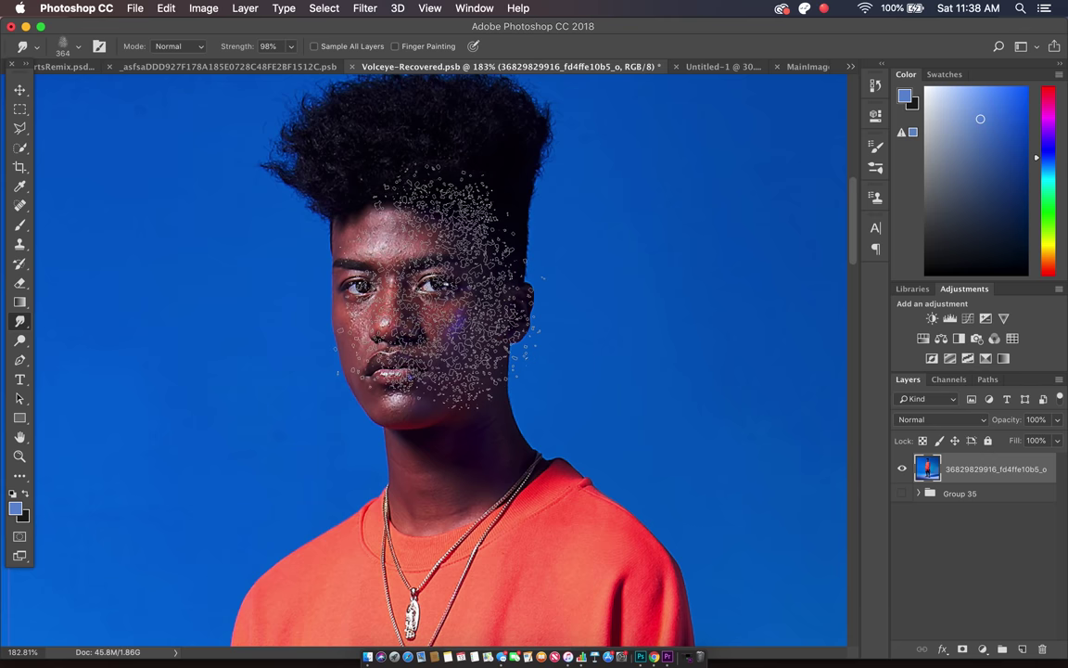
# Step: Try smearing the face in a curve out to the left and back down over the sweatshirt, and undo it
pyautogui.moveTo(436, 285)
pyautogui.mouseDown()
pyautogui.moveTo(334, 321)
pyautogui.moveTo(227, 403)
pyautogui.mouseUp()
pyautogui.scroll(-5, 623, 186)
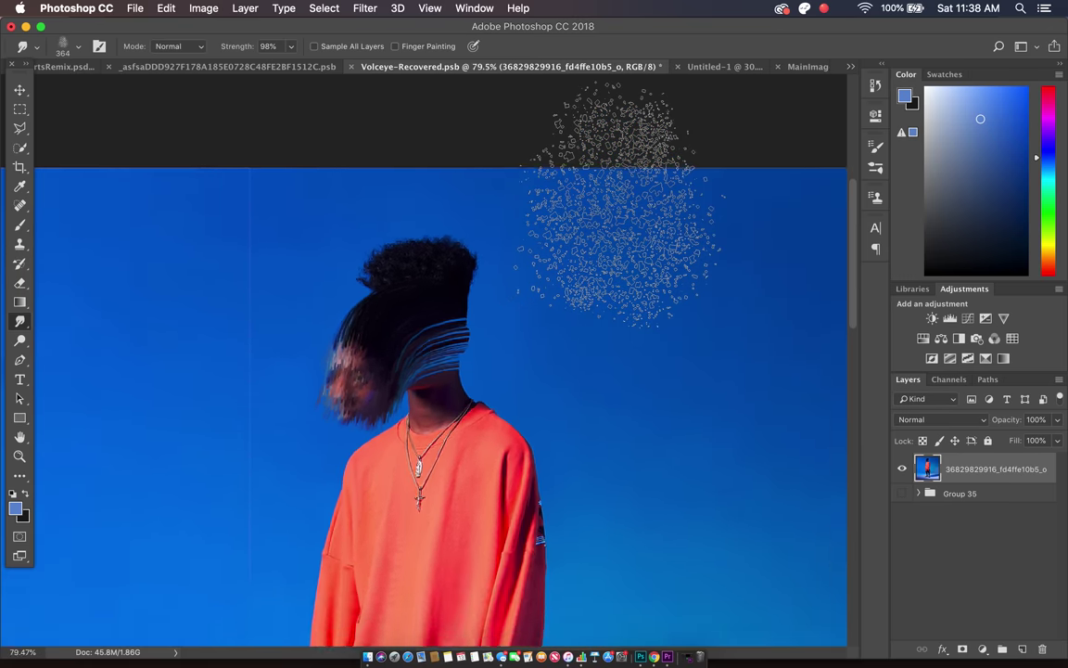
pyautogui.scroll(-4, 619, 205)
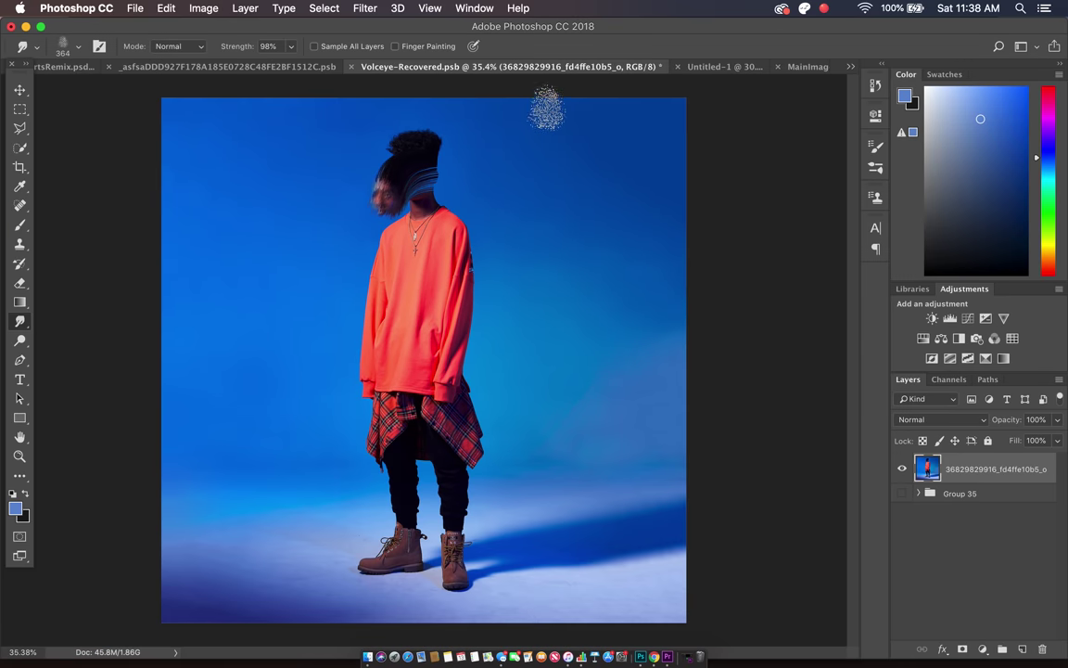
pyautogui.scroll(1, 464, 143)
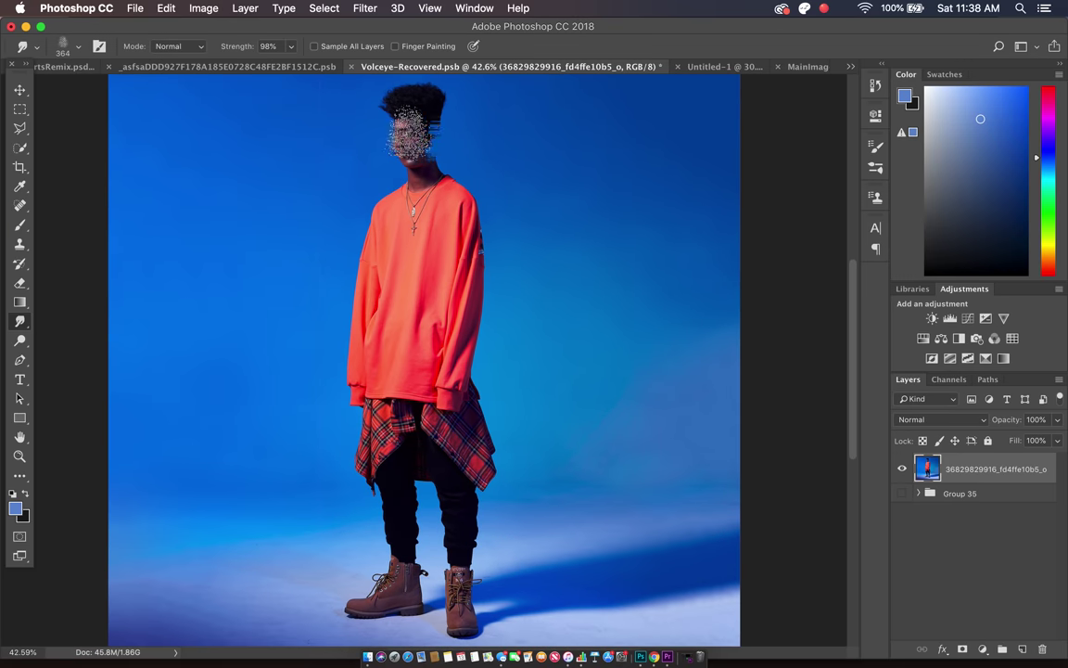
pyautogui.moveTo(419, 130)
pyautogui.mouseDown()
pyautogui.moveTo(376, 146)
pyautogui.moveTo(360, 176)
pyautogui.moveTo(367, 206)
pyautogui.moveTo(413, 223)
pyautogui.mouseUp()
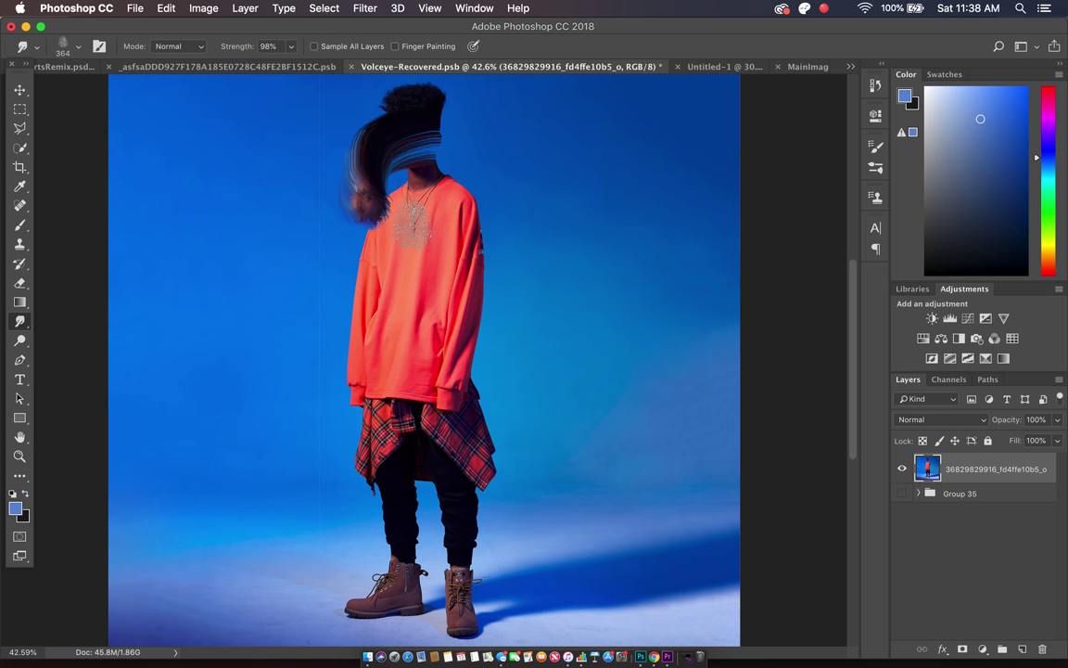
pyautogui.scroll(-2, 492, 211)
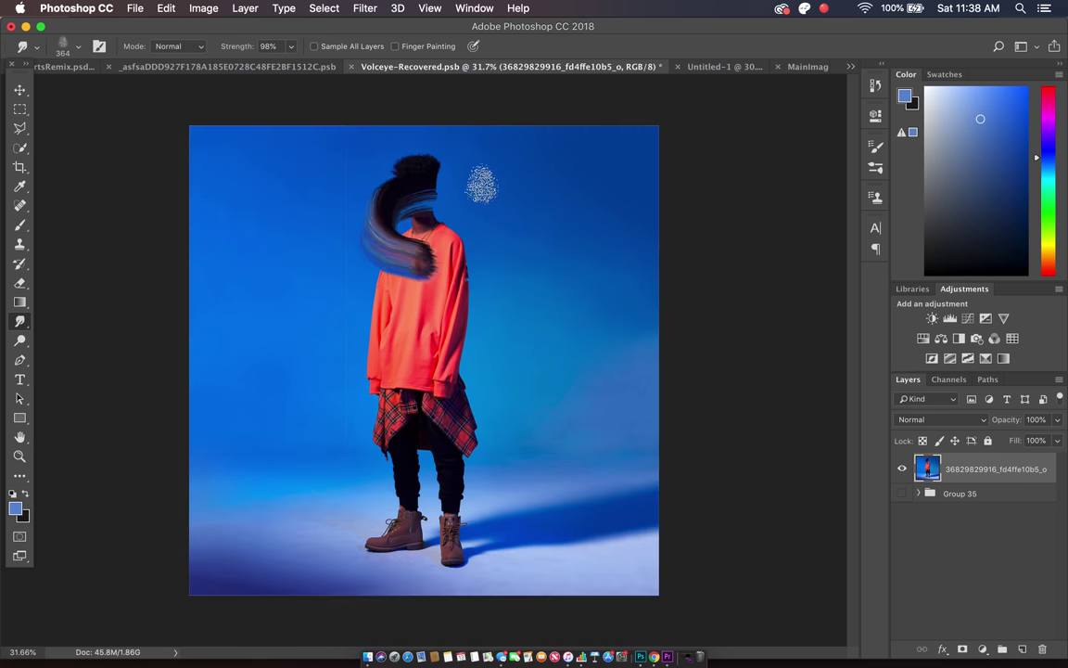
pyautogui.press('super+z')
# Step: Try a curved Pen path from the model's ear out into the background left of the shoulder
pyautogui.scroll(2, 481, 185)
pyautogui.scroll(1, 473, 174)
pyautogui.click(20, 359)
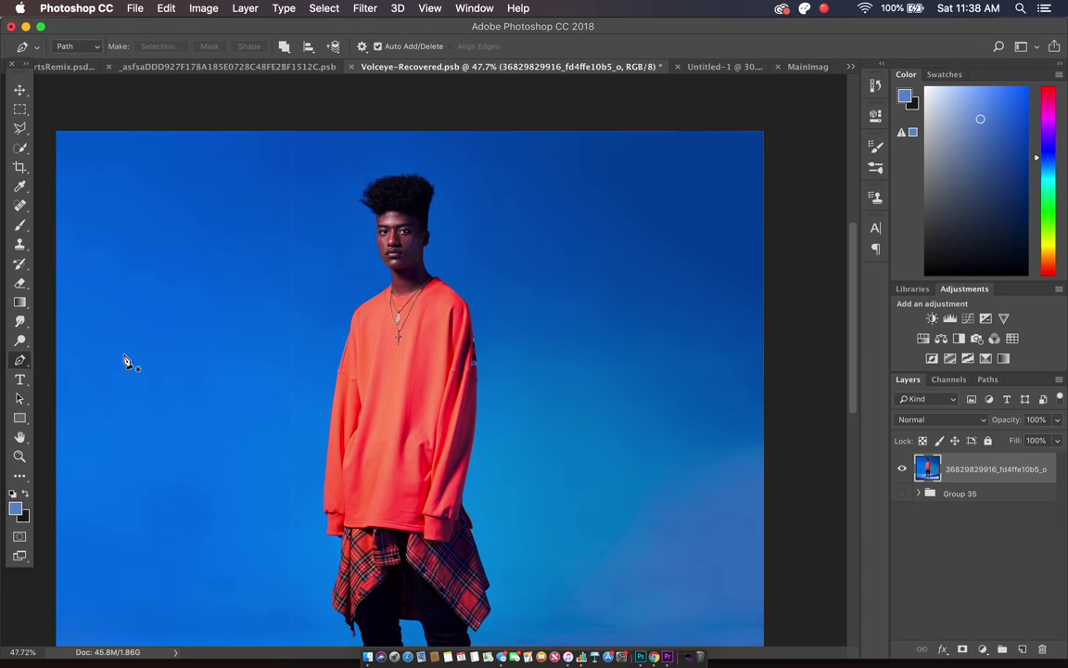
pyautogui.scroll(4, 431, 363)
pyautogui.scroll(1, 431, 363)
pyautogui.click(19, 364)
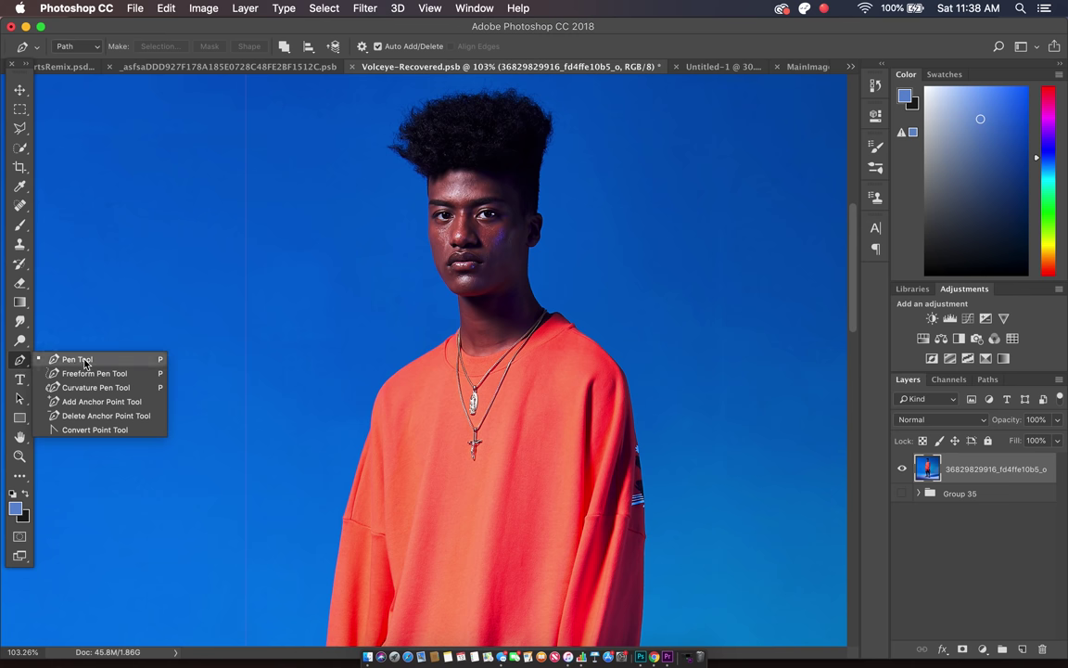
pyautogui.click(535, 242)
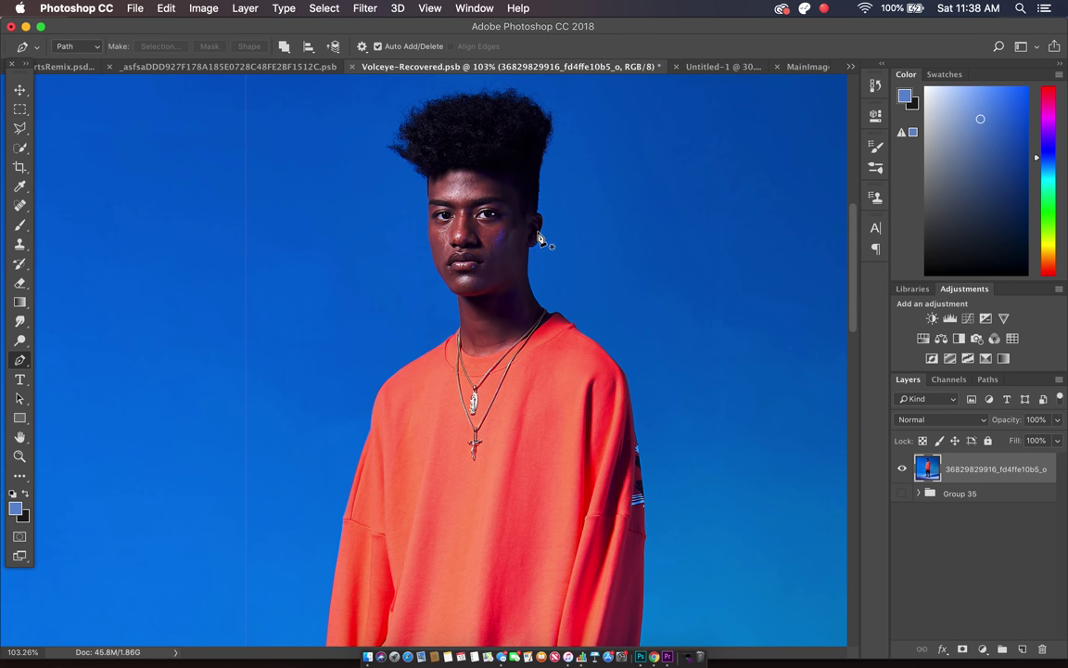
pyautogui.scroll(-5, 327, 345)
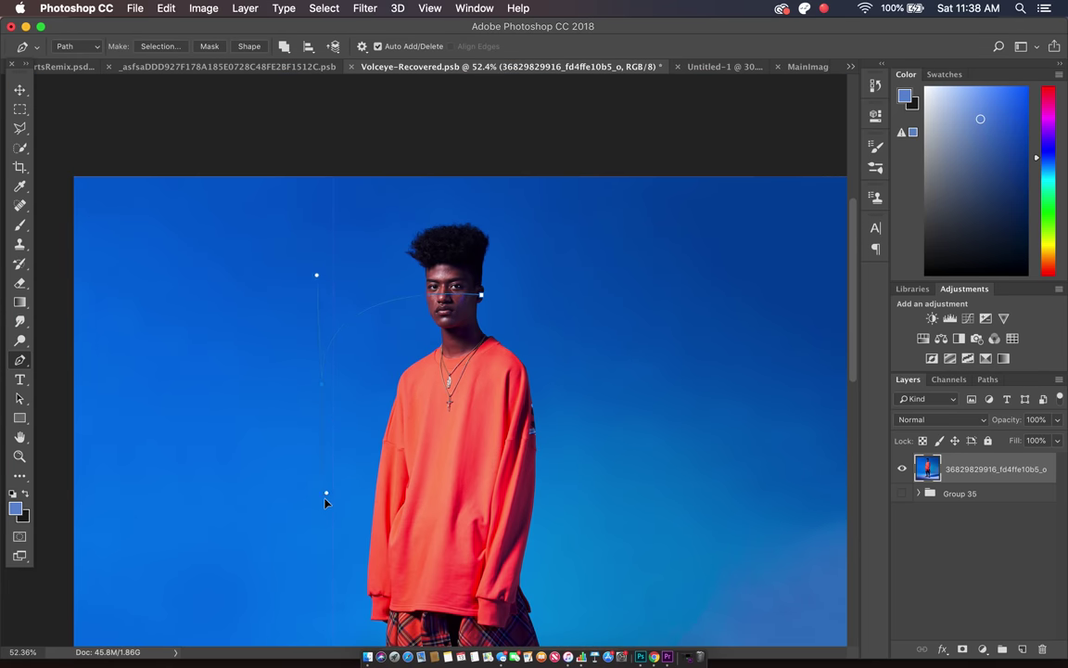
# Step: Draw a curved Pen path from the model's cheek, looping out left of the neck and crossing the chest into the right background
pyautogui.scroll(4, 463, 315)
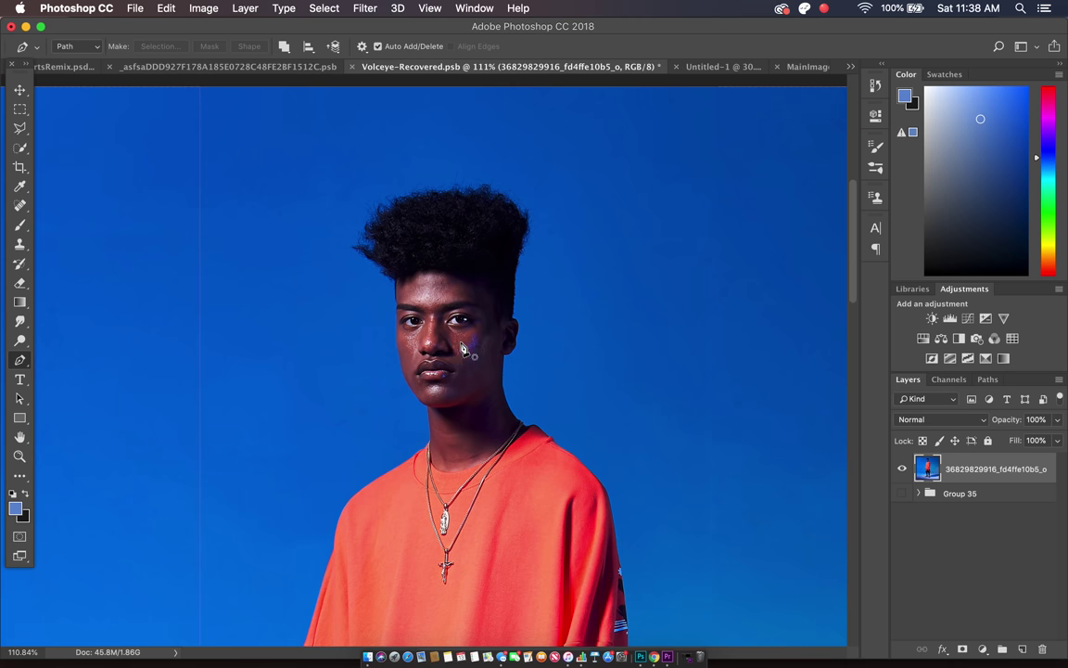
pyautogui.scroll(-5, 213, 444)
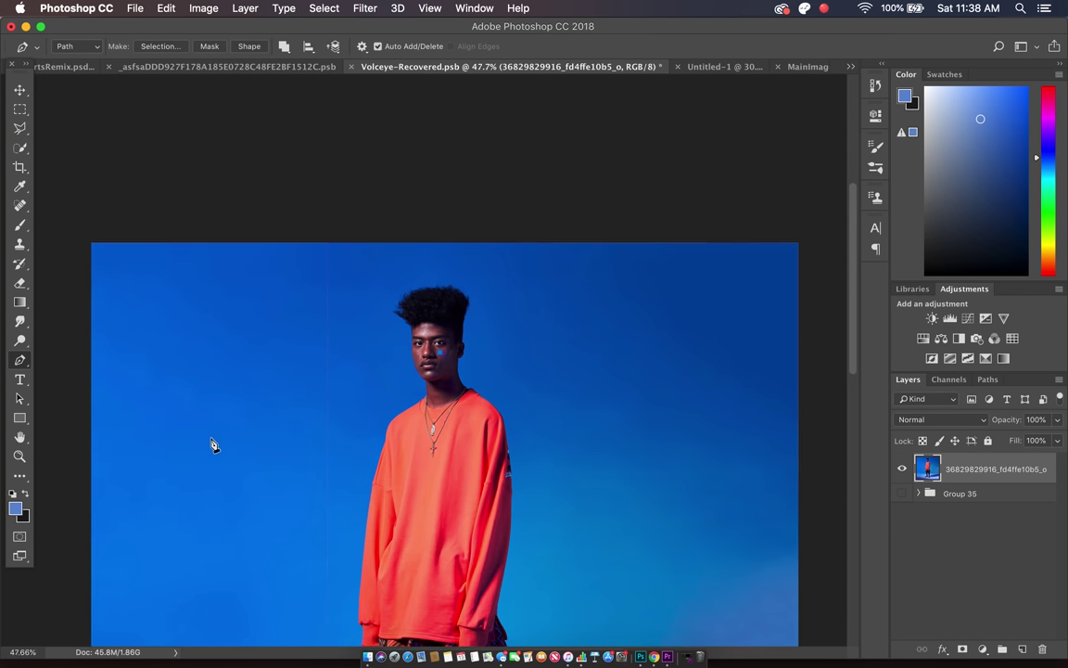
pyautogui.scroll(-1, 213, 445)
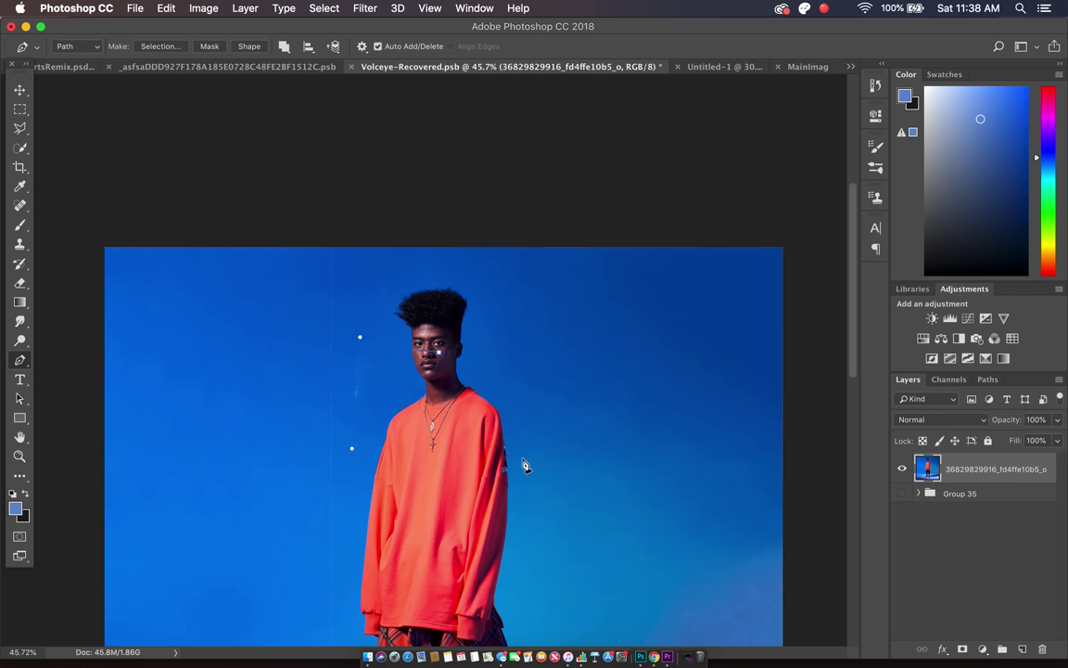
pyautogui.moveTo(568, 471); pyautogui.dragTo(604, 484)
pyautogui.scroll(-3, 598, 301)
pyautogui.scroll(-5, 598, 301)
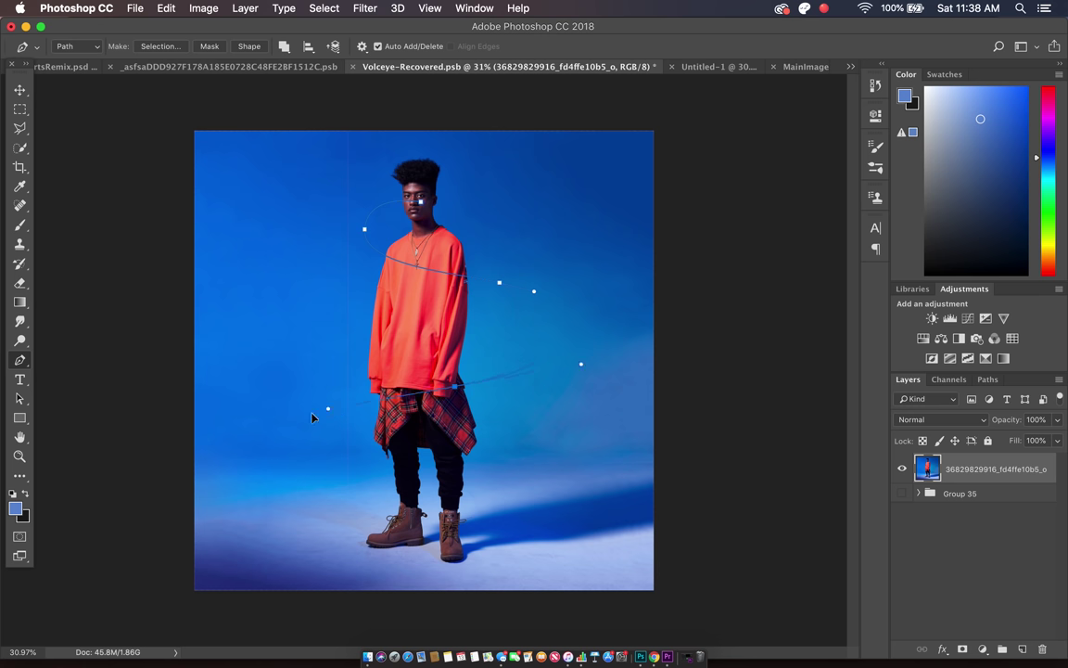
# Step: Try extending the path back across the waist and around past the lower legs, and undo the added points
pyautogui.moveTo(270, 430); pyautogui.dragTo(273, 428)
pyautogui.moveTo(491, 519); pyautogui.dragTo(730, 525)
pyautogui.press('super+z')
pyautogui.press('super+z')
# Step: Continue the path back across the waist, around left of the legs and over the shins, ending beyond the canvas's right edge
pyautogui.moveTo(378, 390); pyautogui.dragTo(327, 394)
pyautogui.moveTo(447, 381); pyautogui.dragTo(302, 410)
pyautogui.moveTo(411, 501); pyautogui.dragTo(548, 498)
pyautogui.click(715, 478)
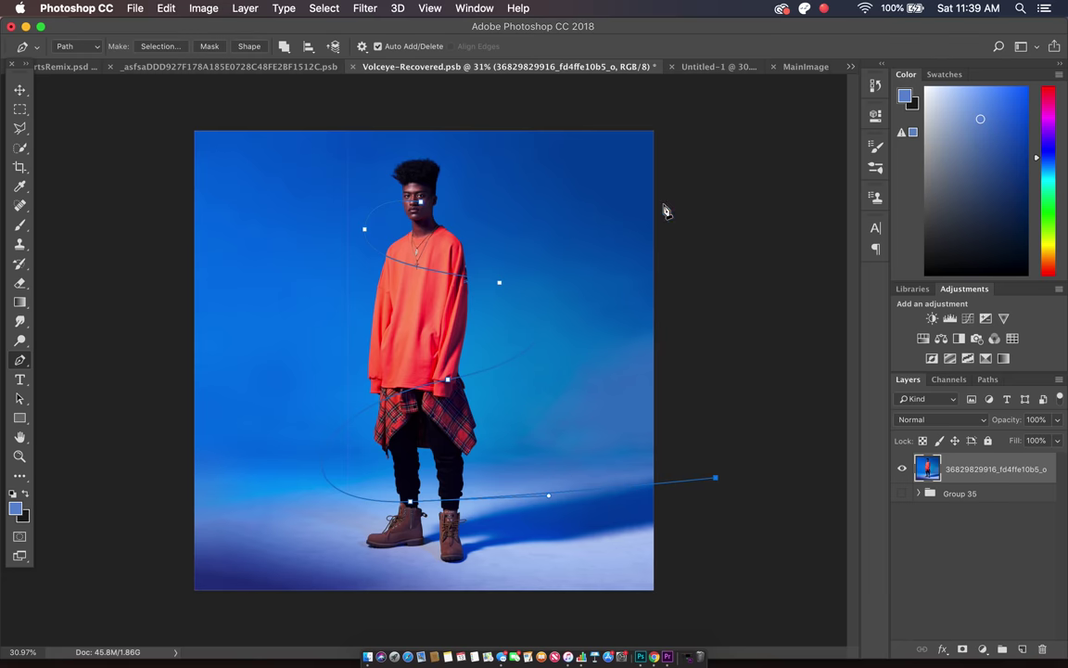
# Step: Try stroking the path with the Smudge tool, leaving Simulate Pressure off
pyautogui.scroll(4, 665, 211)
pyautogui.scroll(-4, 636, 211)
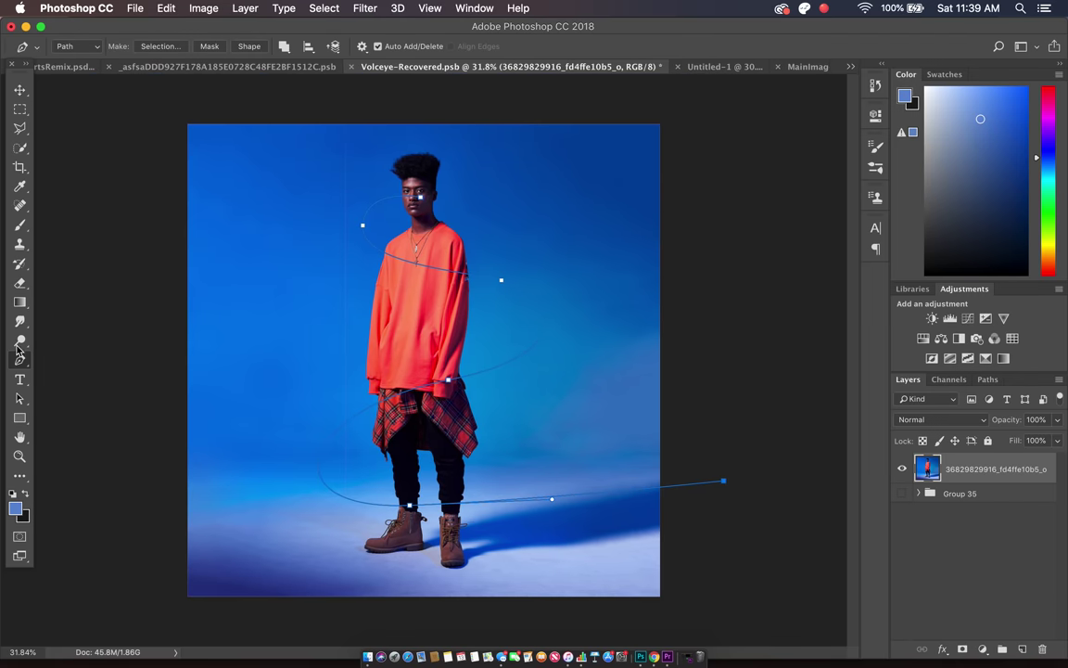
pyautogui.rightClick(419, 364)
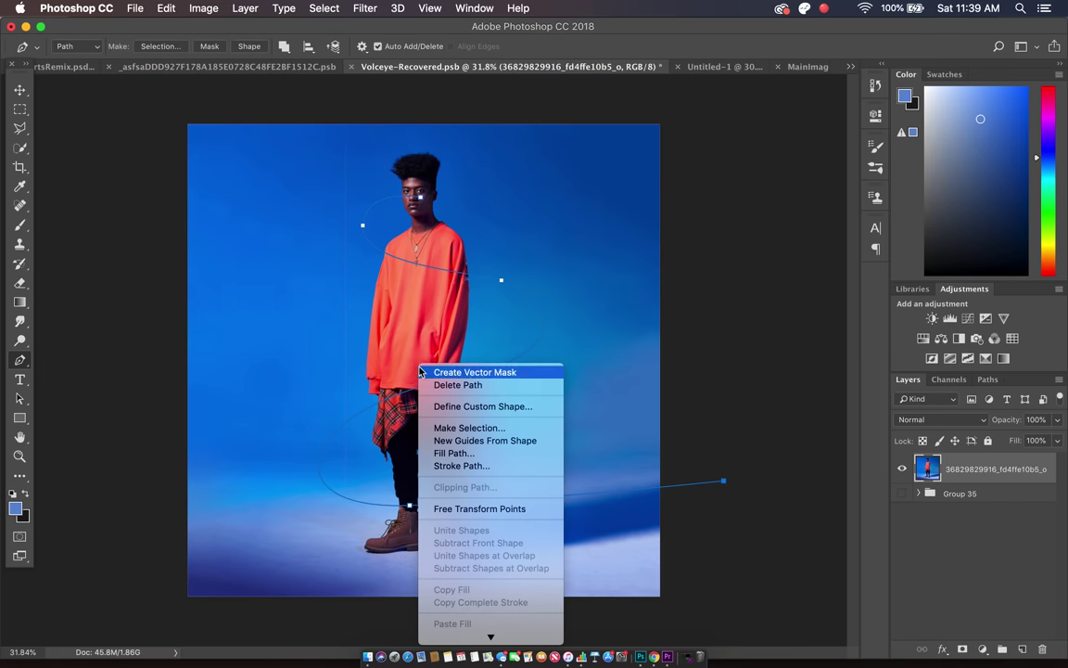
pyautogui.click(224, 380)
pyautogui.scroll(3, 422, 356)
pyautogui.rightClick(361, 342)
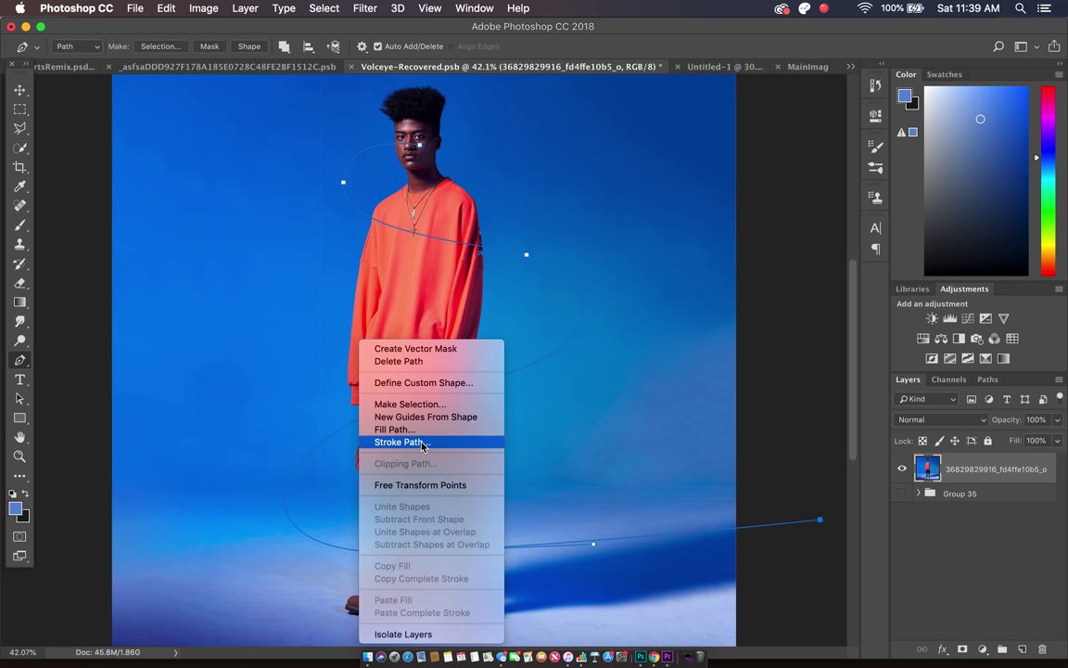
pyautogui.click(422, 443)
pyautogui.click(532, 306)
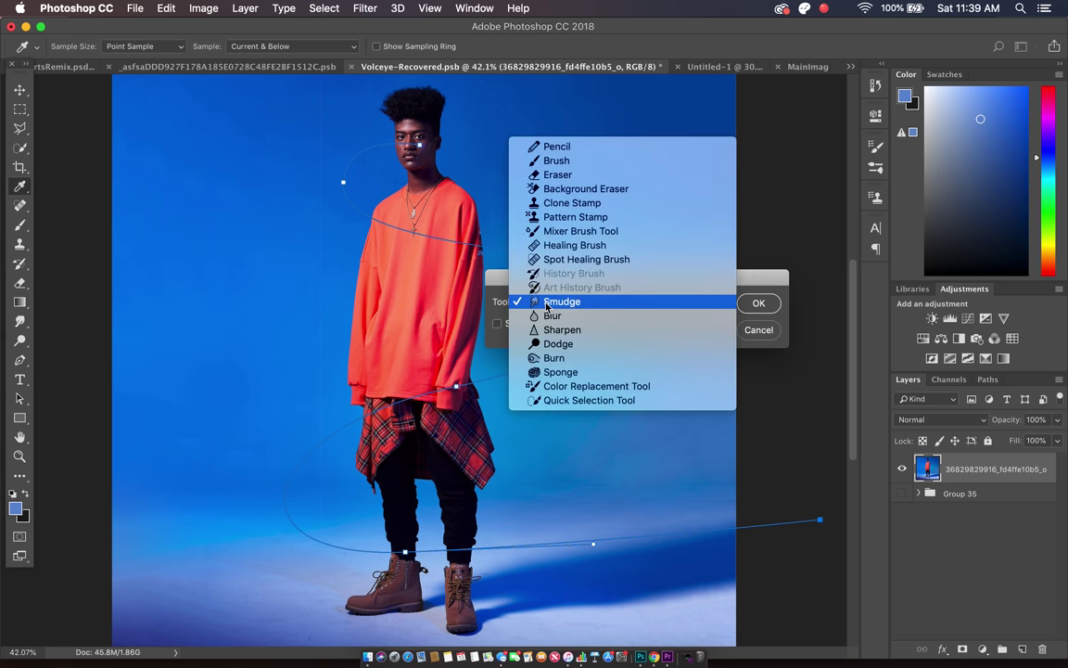
pyautogui.click(544, 304)
pyautogui.click(545, 304)
pyautogui.click(558, 302)
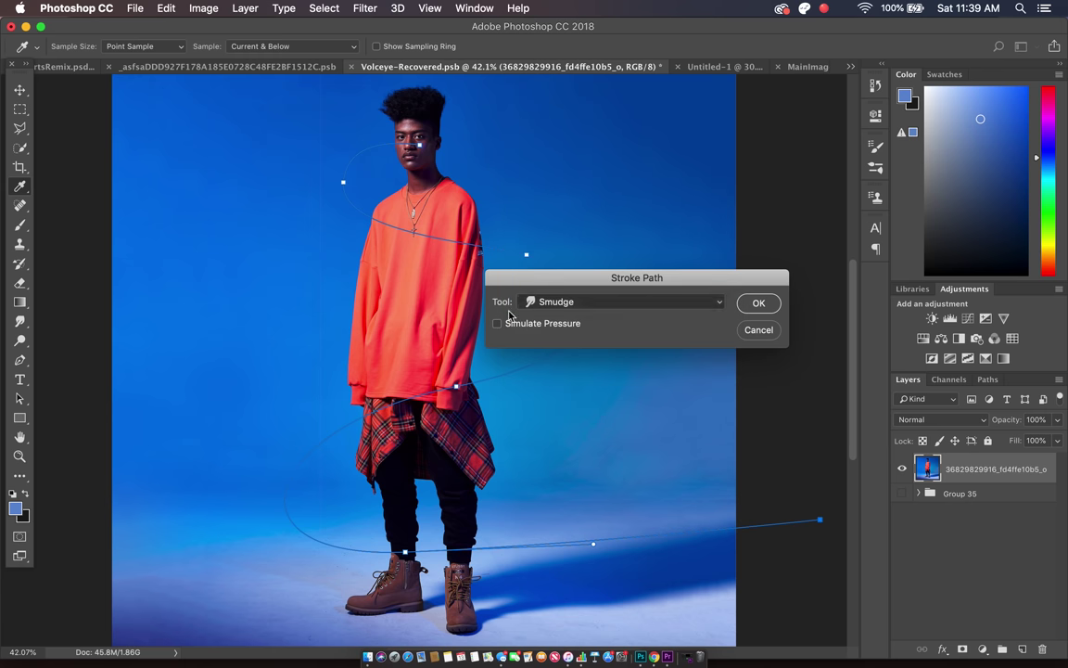
pyautogui.click(759, 305)
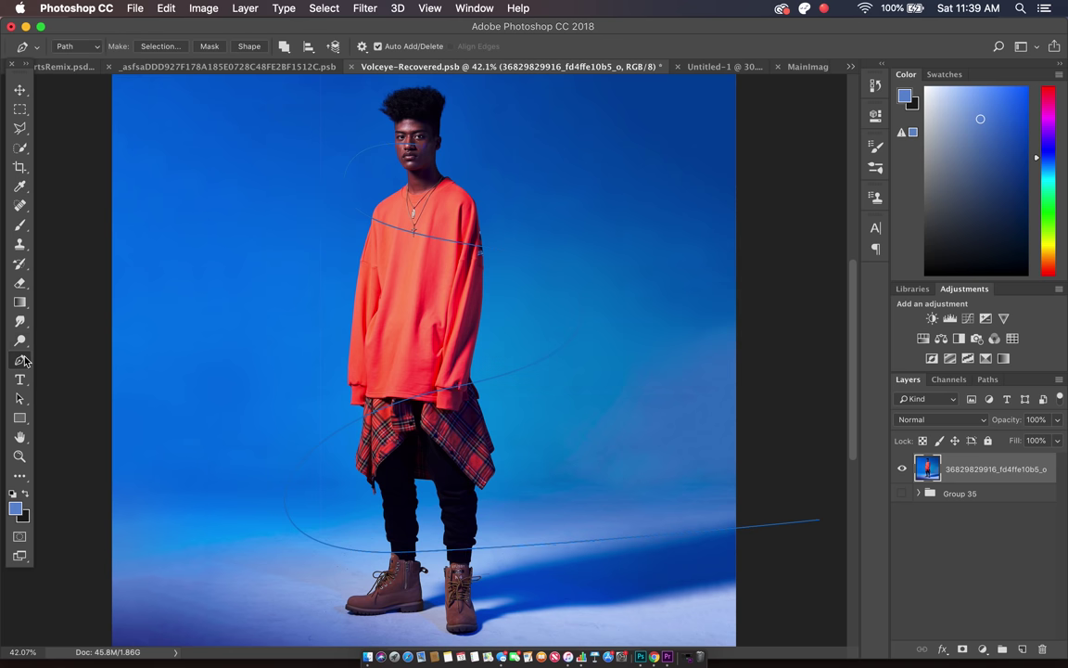
# Step: Check the Smudge brush at 364 px and 98% strength, stroke the whole path with it, and undo the smear
pyautogui.click(21, 321)
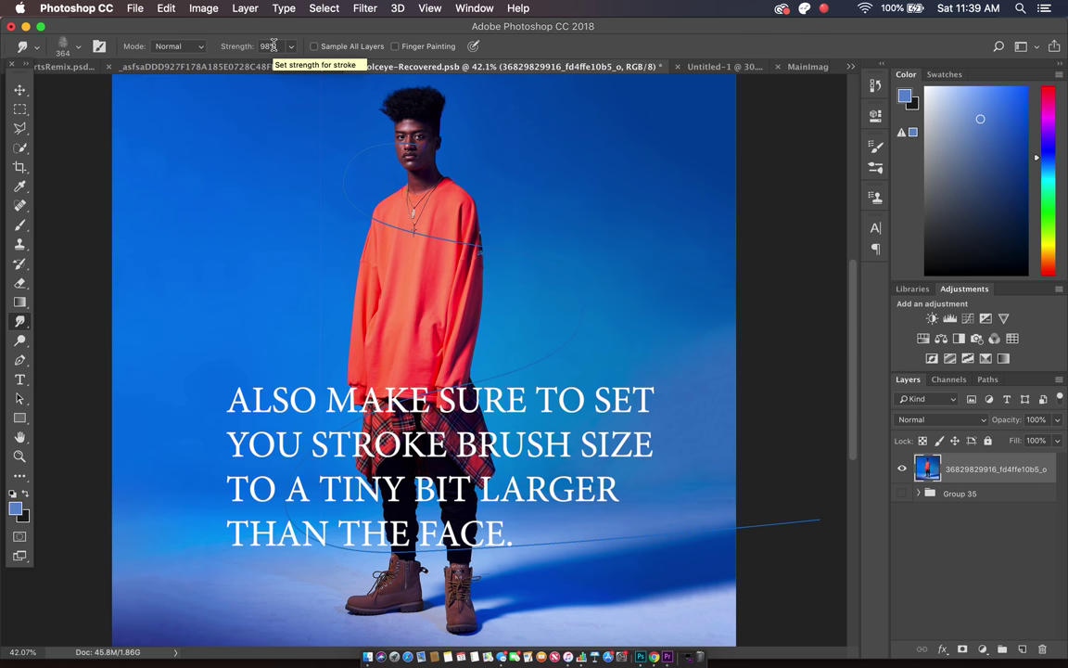
pyautogui.click(21, 359)
pyautogui.rightClick(273, 361)
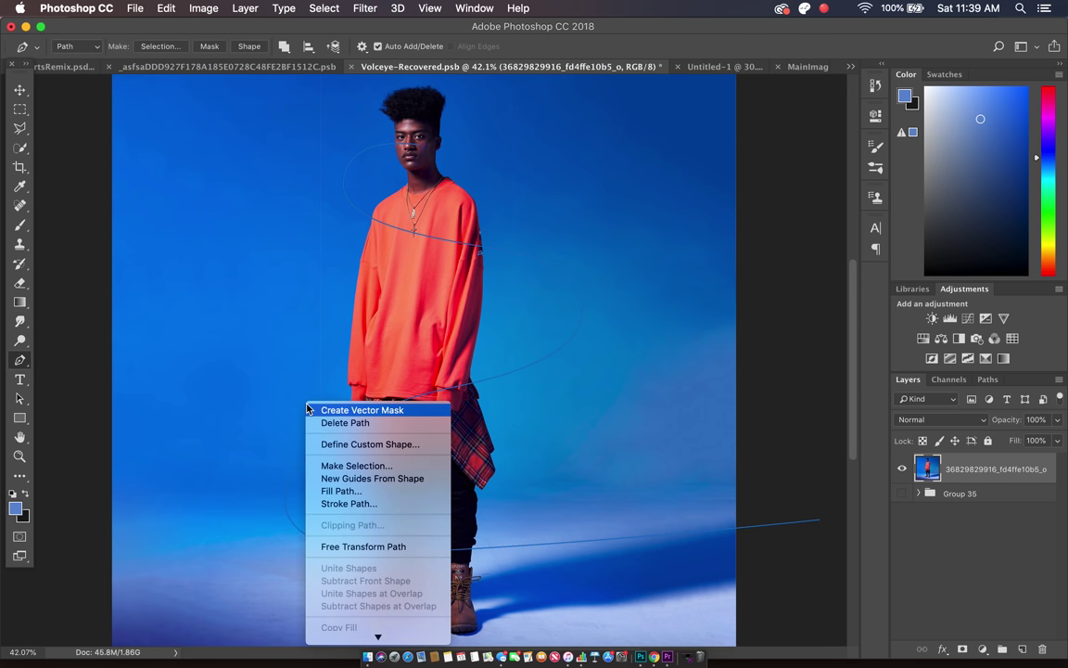
pyautogui.click(317, 457)
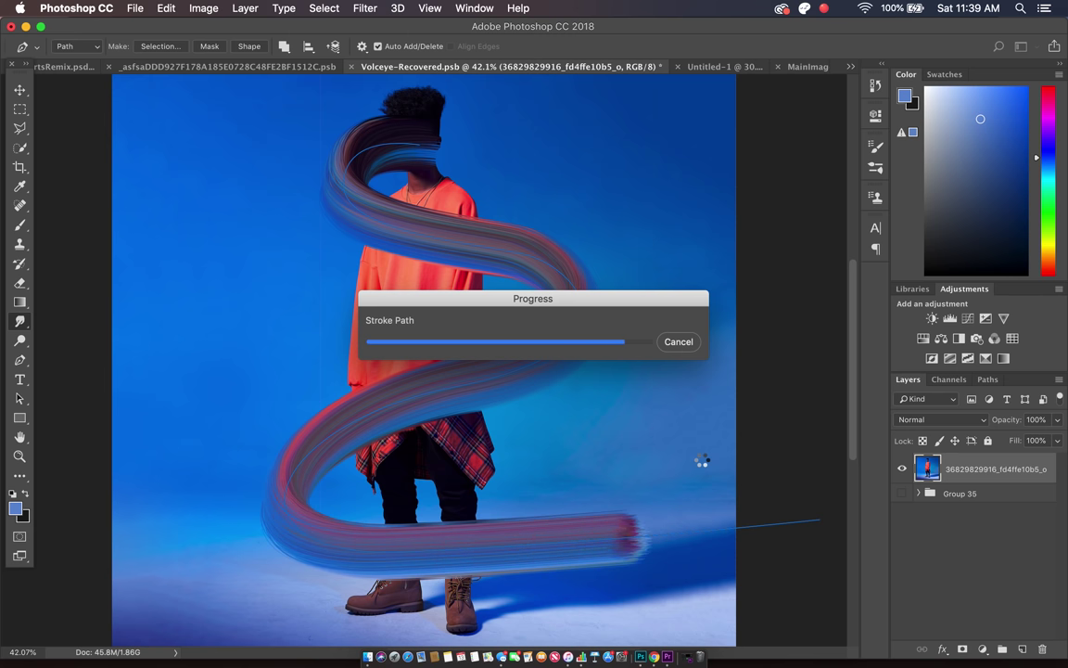
pyautogui.scroll(-5, 703, 460)
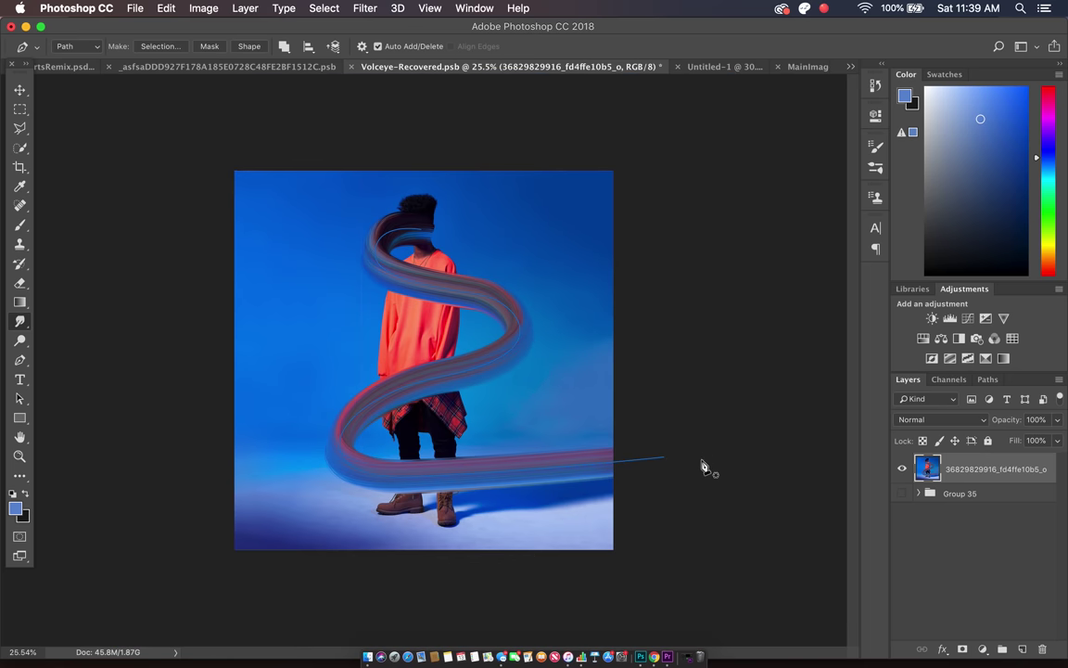
pyautogui.scroll(4, 486, 225)
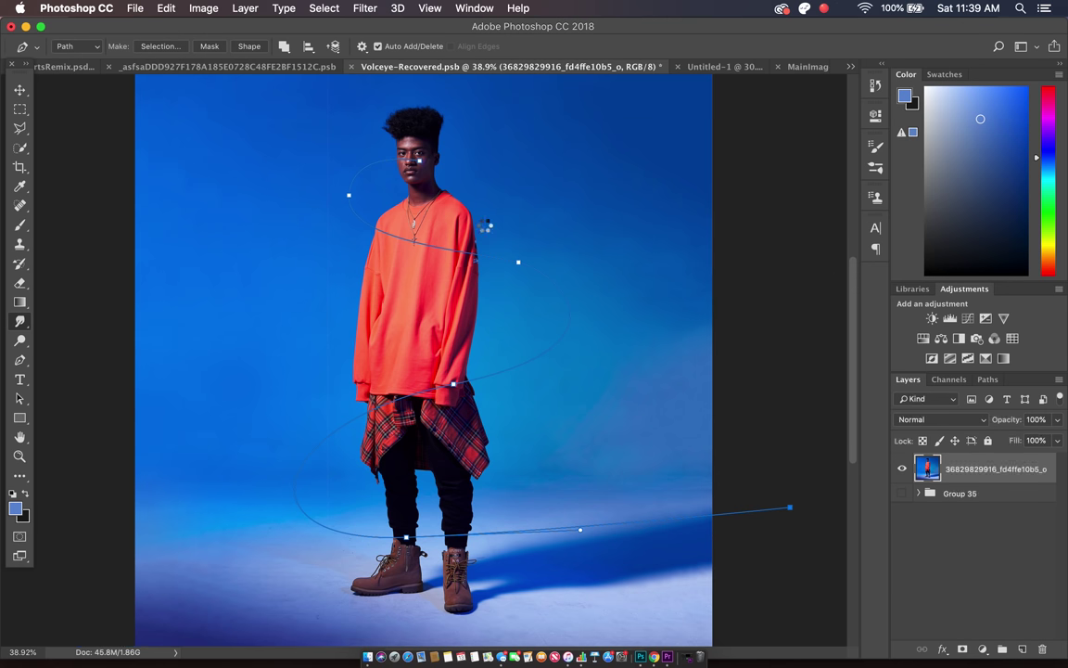
# Step: Add a new layer above the photo and choose a soft round brush of 153 px with 0% hardness
pyautogui.scroll(3, 486, 225)
pyautogui.scroll(2, 466, 311)
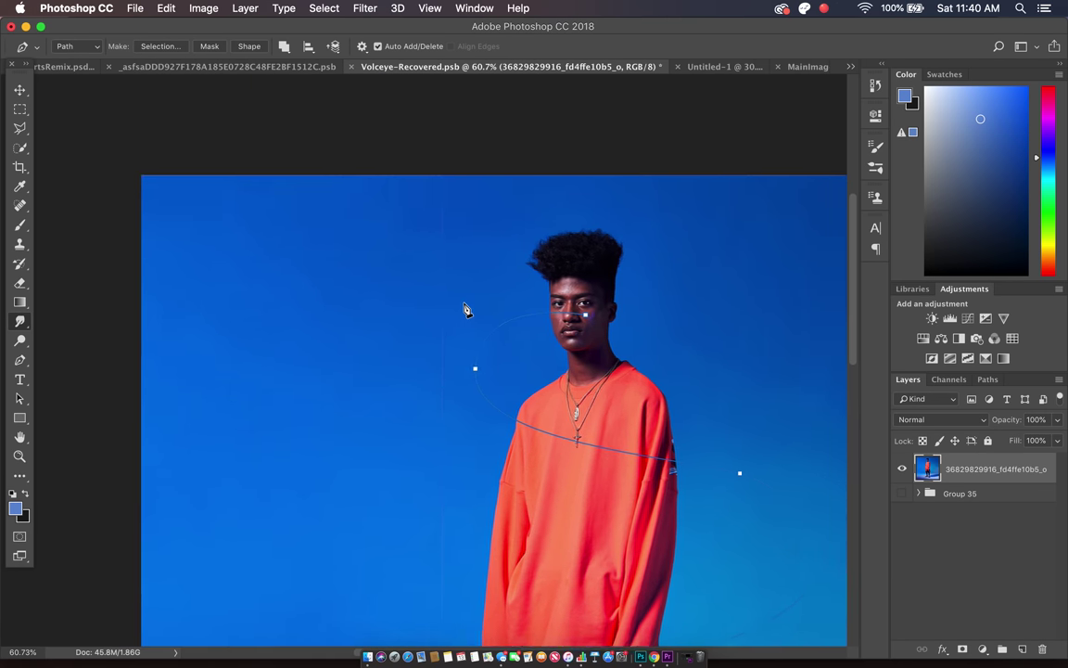
pyautogui.click(1020, 647)
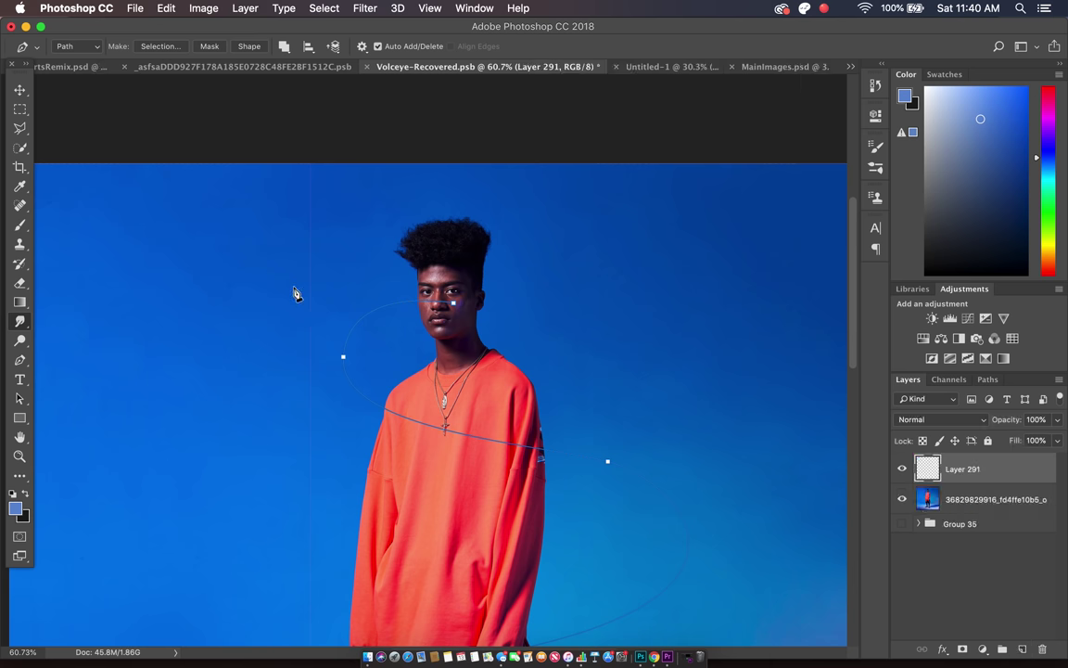
pyautogui.click(20, 232)
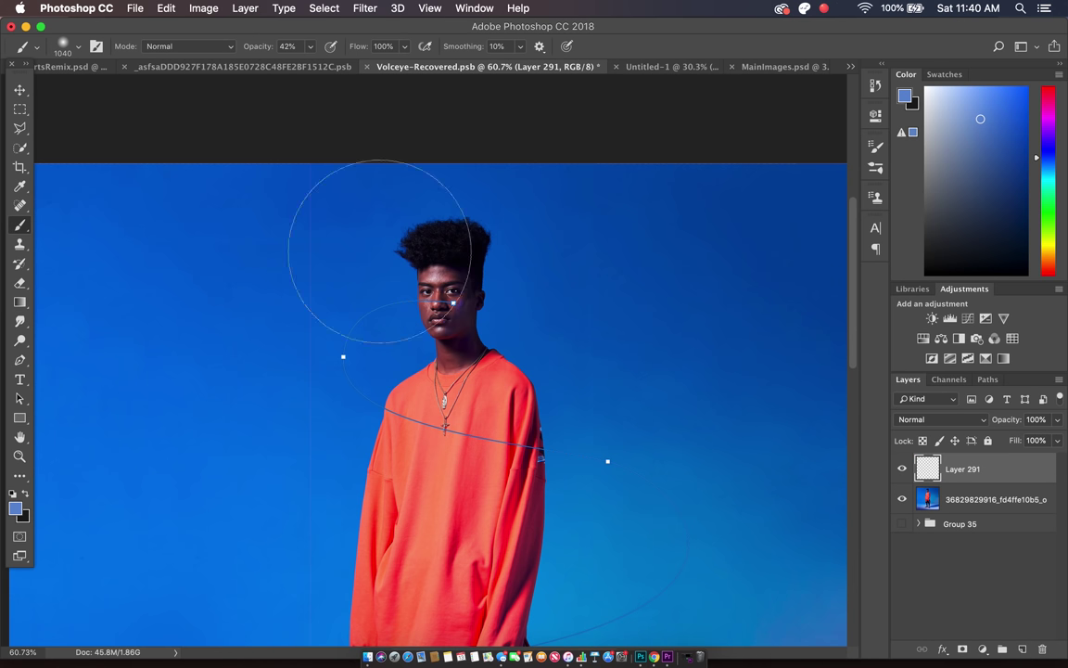
pyautogui.rightClick(311, 297)
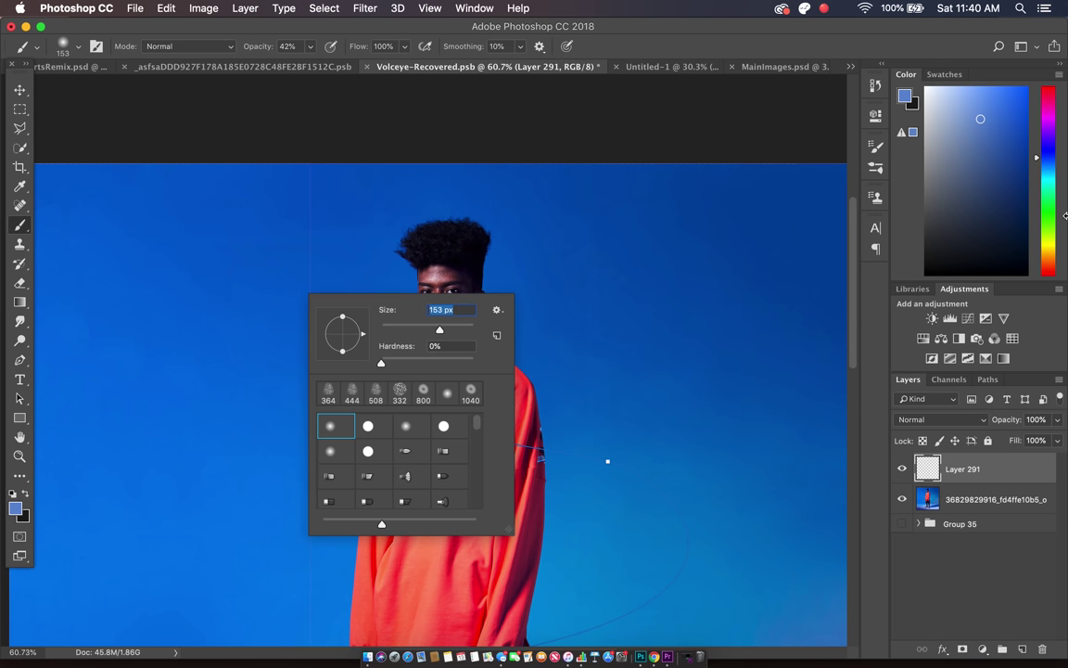
# Step: Set the foreground colour to bright cyan, after testing a turquoise dab on the background left of the head and undoing it
pyautogui.click(1049, 182)
pyautogui.moveTo(1020, 130); pyautogui.dragTo(1028, 80)
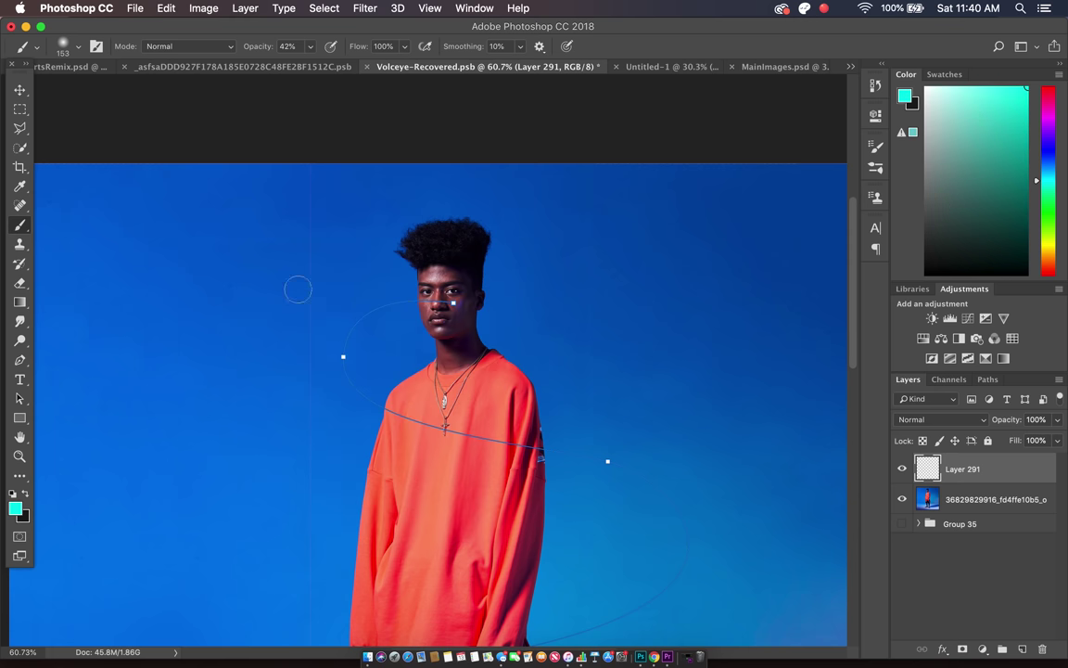
pyautogui.scroll(-2, 296, 286)
pyautogui.click(258, 252)
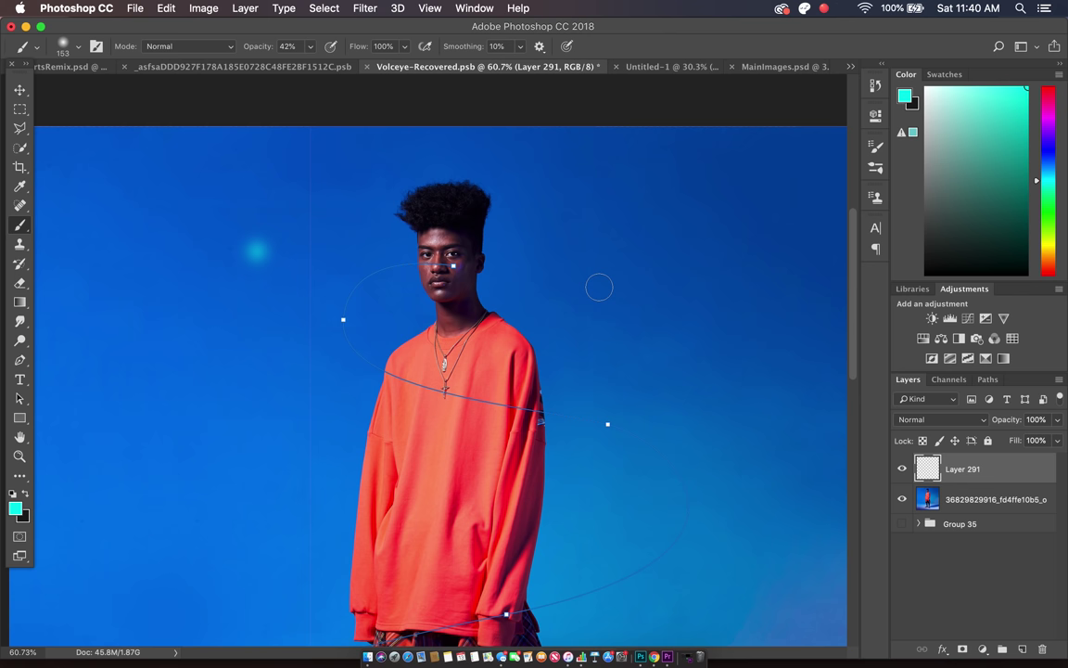
pyautogui.press('super+z')
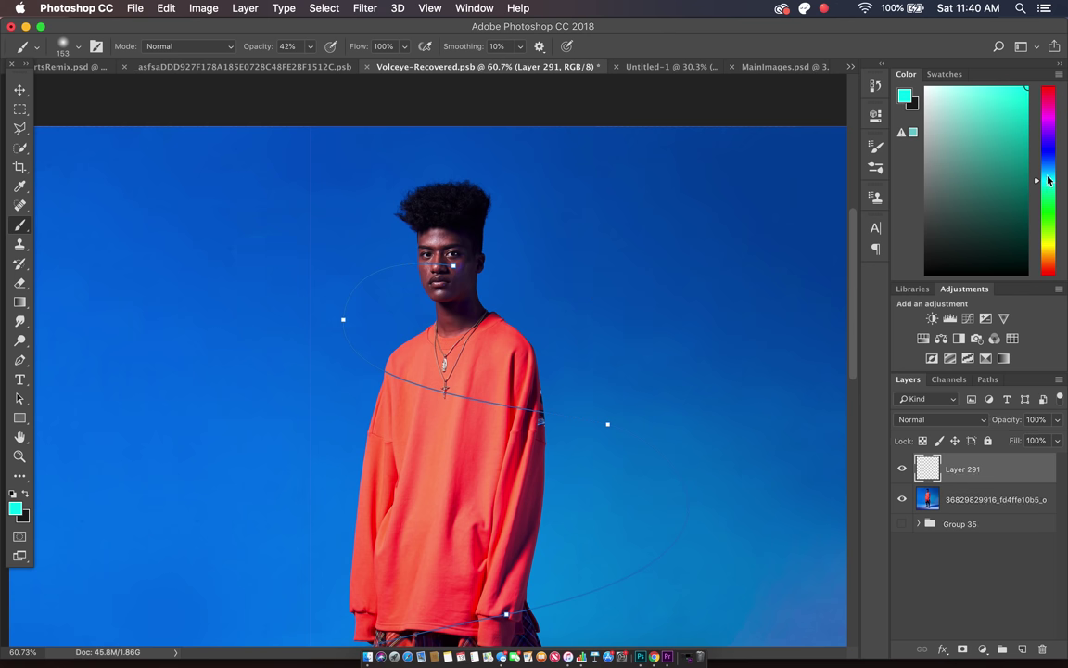
pyautogui.moveTo(1048, 188); pyautogui.dragTo(1049, 172)
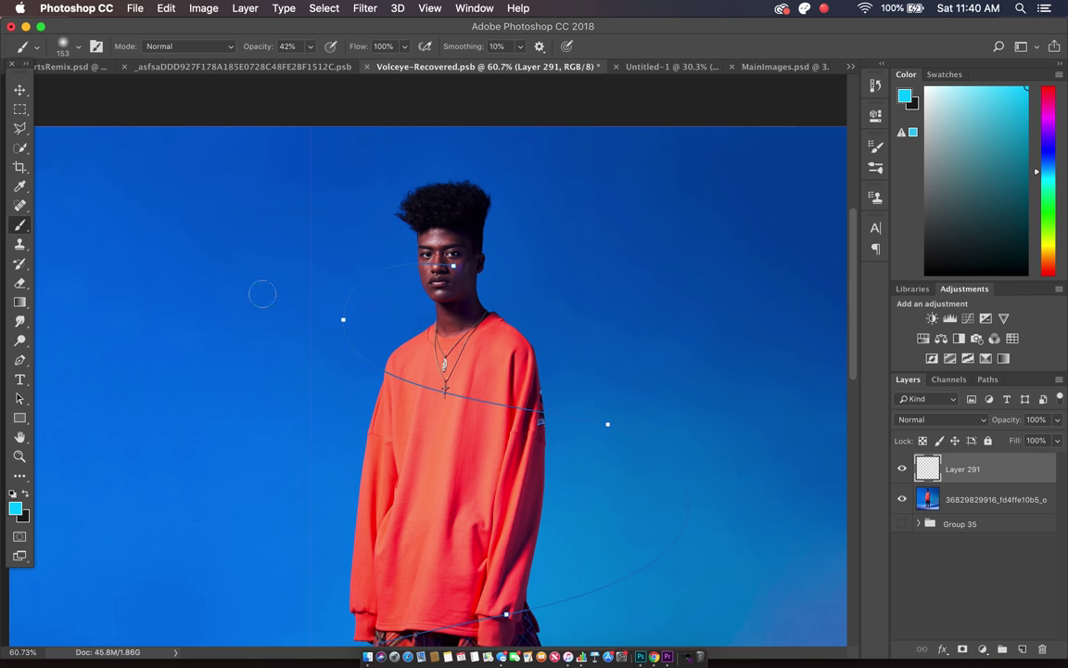
# Step: Try stroking the path with the Smudge tool on the new empty layer
pyautogui.click(20, 360)
pyautogui.rightClick(281, 349)
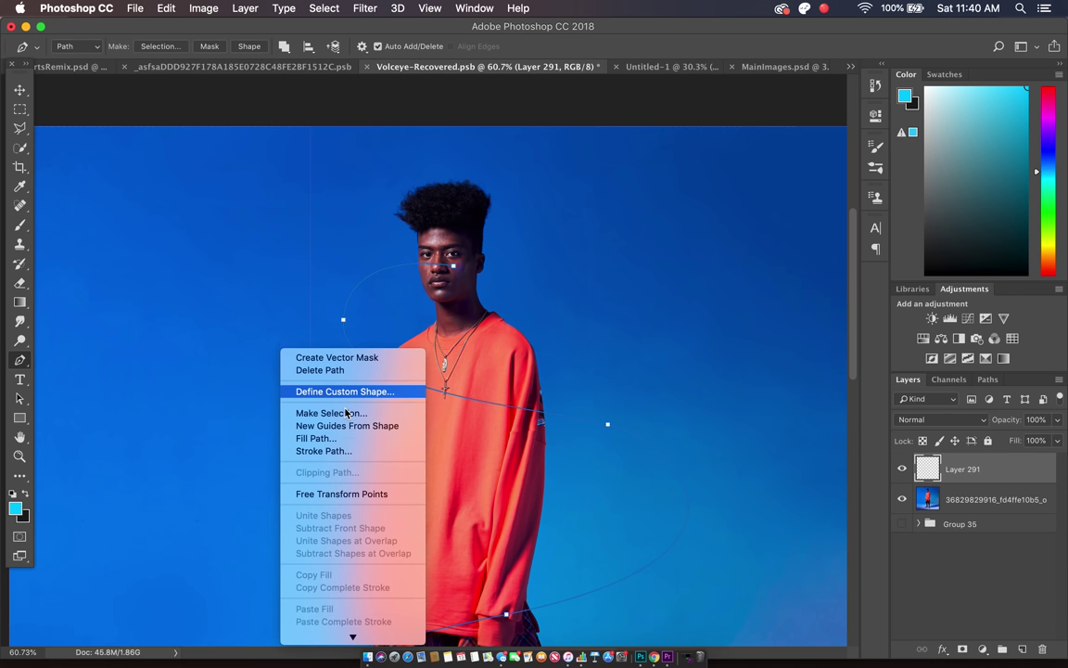
pyautogui.click(320, 446)
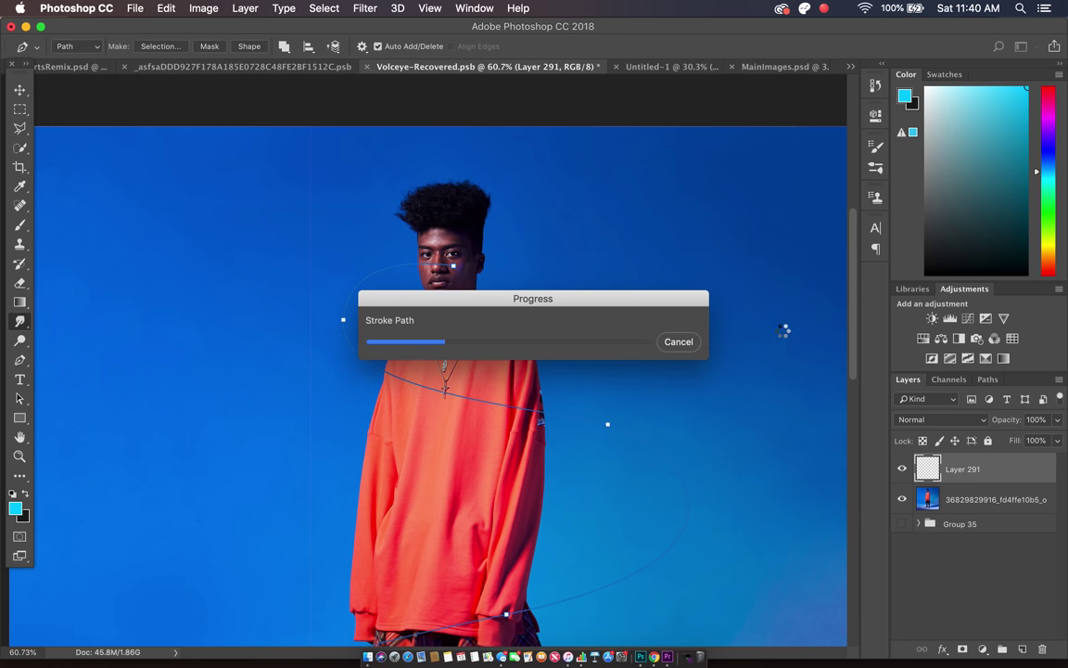
# Step: Select the photo layer, try stroking the path on it with the Smudge tool, and cancel the stroke
pyautogui.click(981, 501)
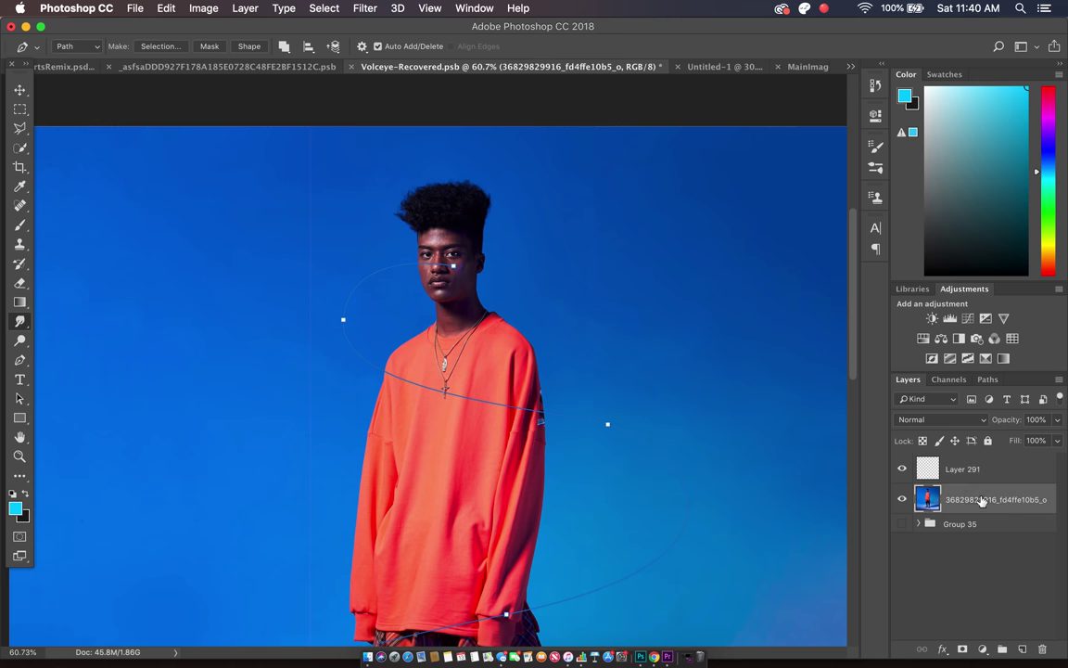
pyautogui.click(166, 7)
pyautogui.click(410, 202)
pyautogui.rightClick(386, 271)
pyautogui.click(426, 388)
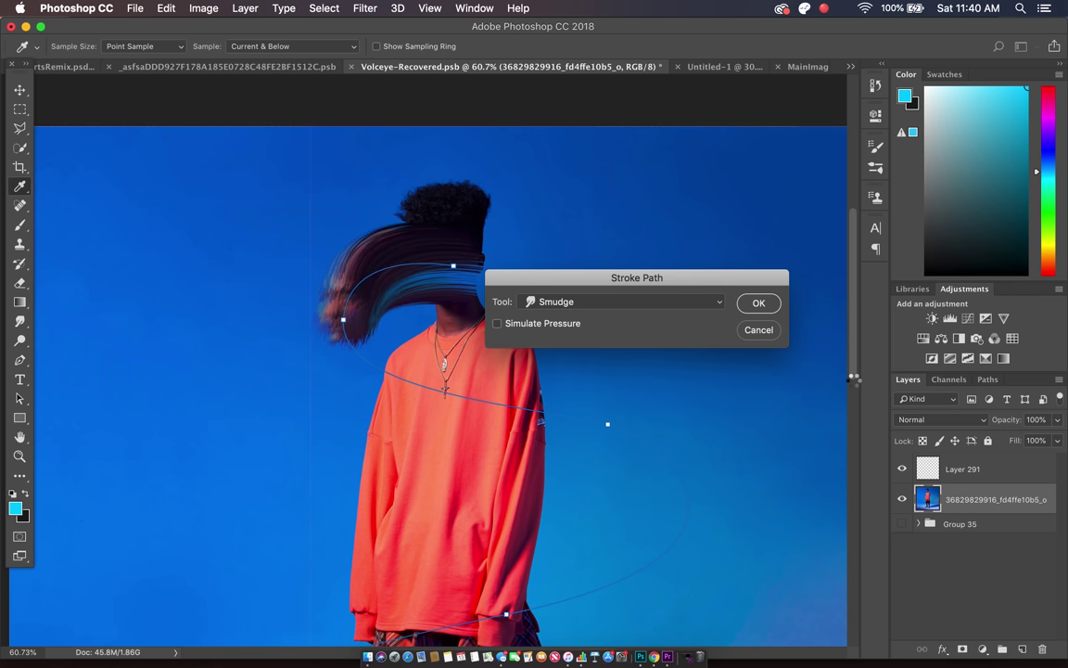
pyautogui.press('Return')
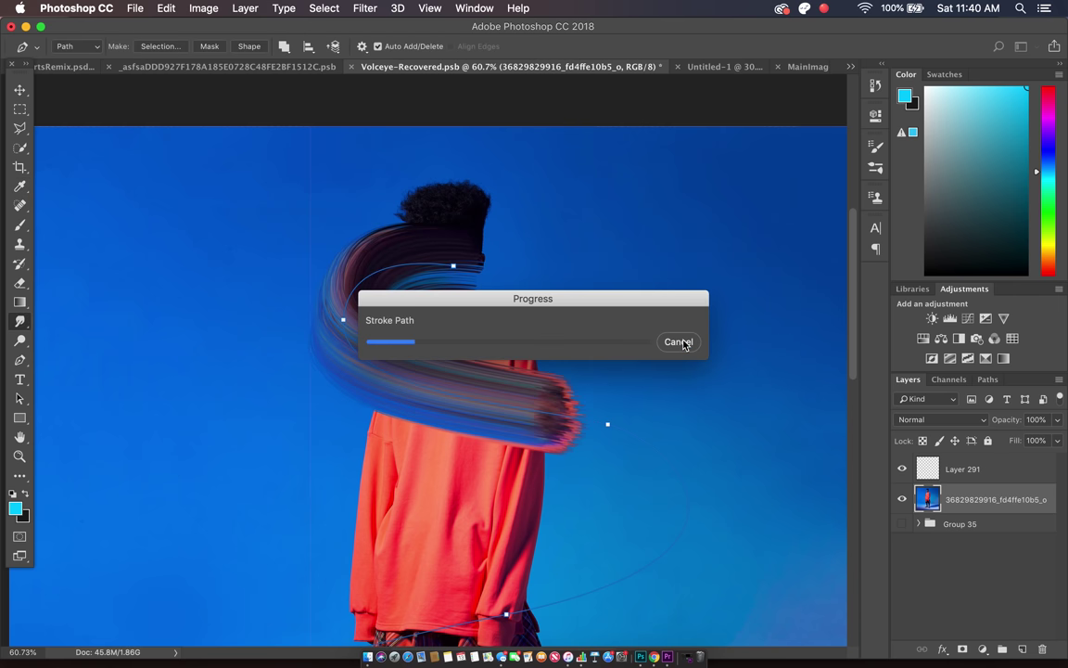
pyautogui.click(681, 343)
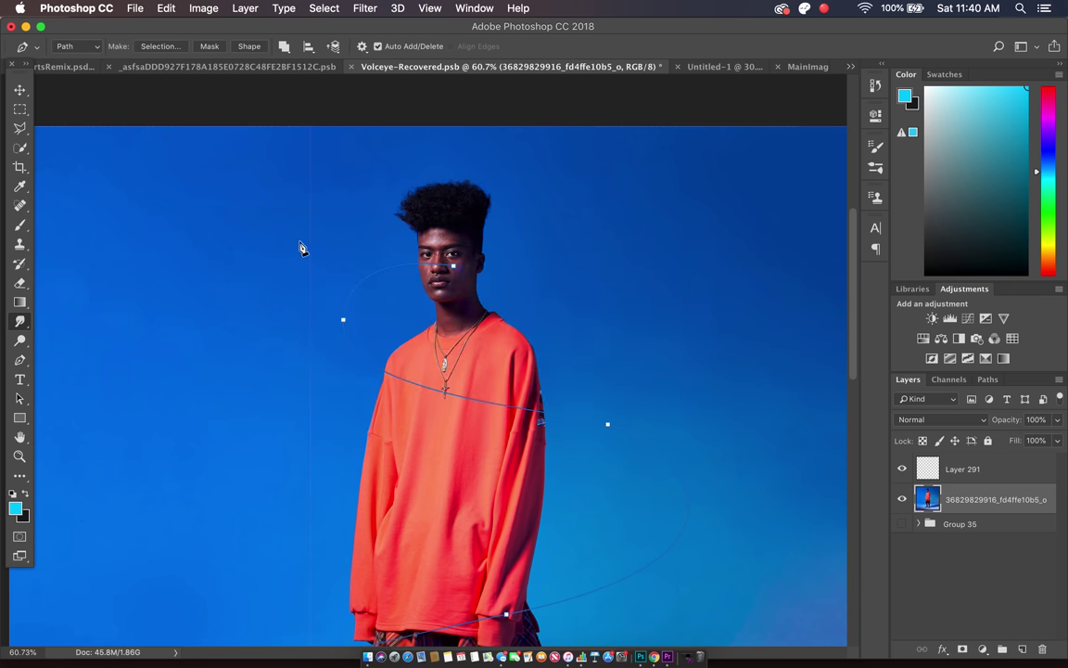
# Step: Set the Brush opacity to 100% and paint a solid cyan spot on the background left of the head
pyautogui.click(20, 223)
pyautogui.moveTo(322, 265)
pyautogui.mouseDown()
pyautogui.moveTo(314, 252)
pyautogui.moveTo(295, 278)
pyautogui.moveTo(299, 295)
pyautogui.mouseUp()
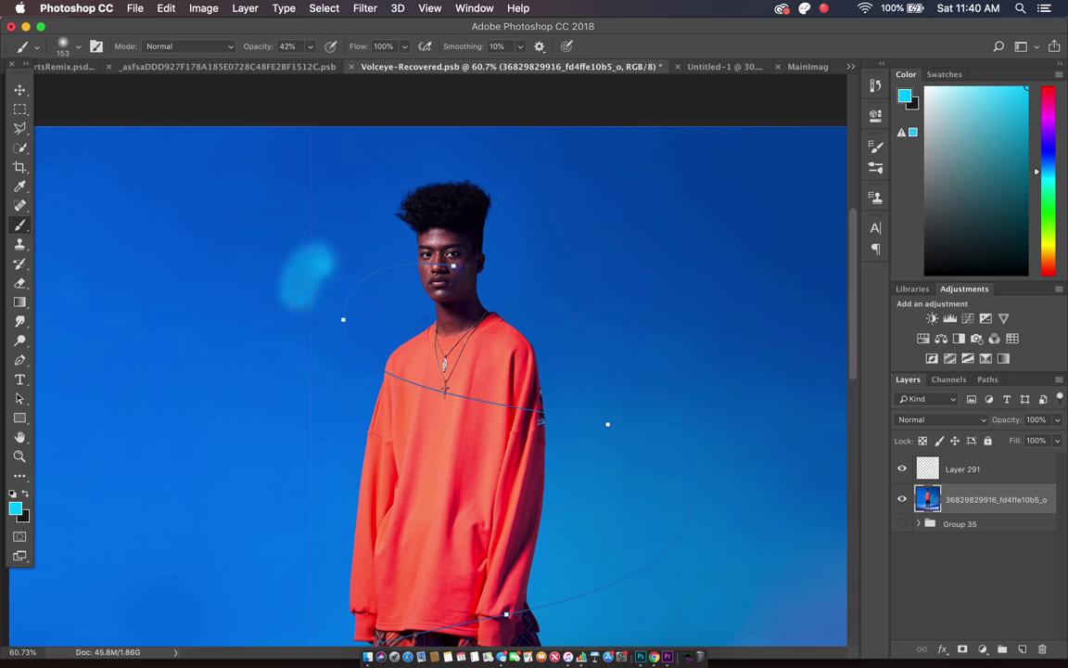
pyautogui.click(311, 47)
pyautogui.moveTo(327, 64); pyautogui.dragTo(393, 64)
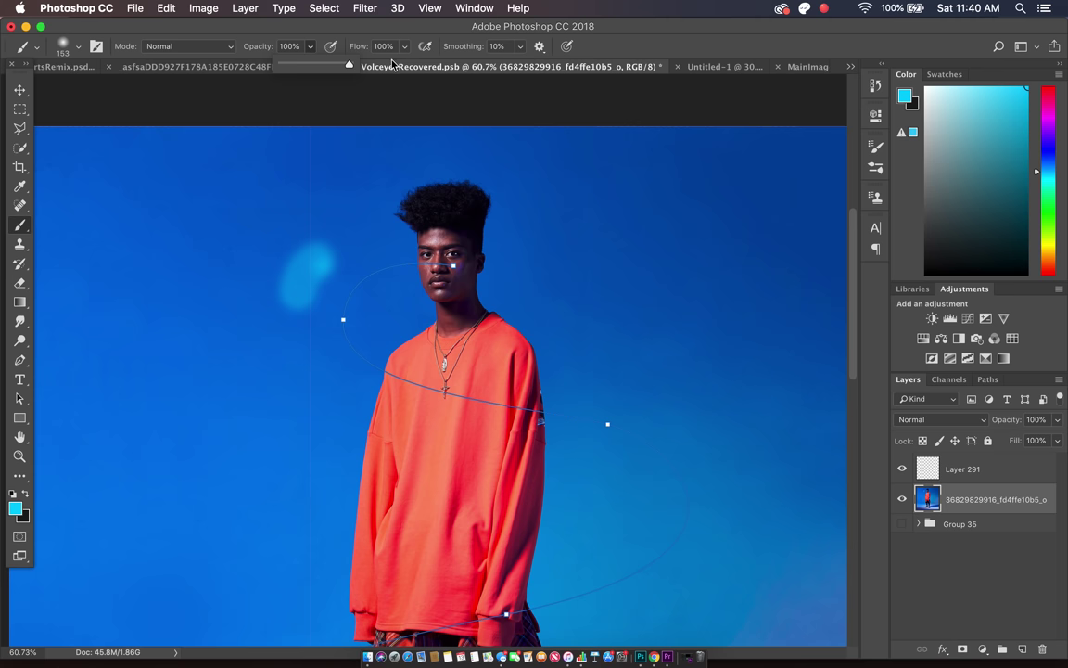
pyautogui.moveTo(313, 258)
pyautogui.mouseDown()
pyautogui.moveTo(300, 283)
pyautogui.moveTo(314, 267)
pyautogui.mouseUp()
# Step: Set the foreground colour to spring green and paint a short dab on the background right of the orange sweatshirt
pyautogui.hscroll(3, 313, 267)
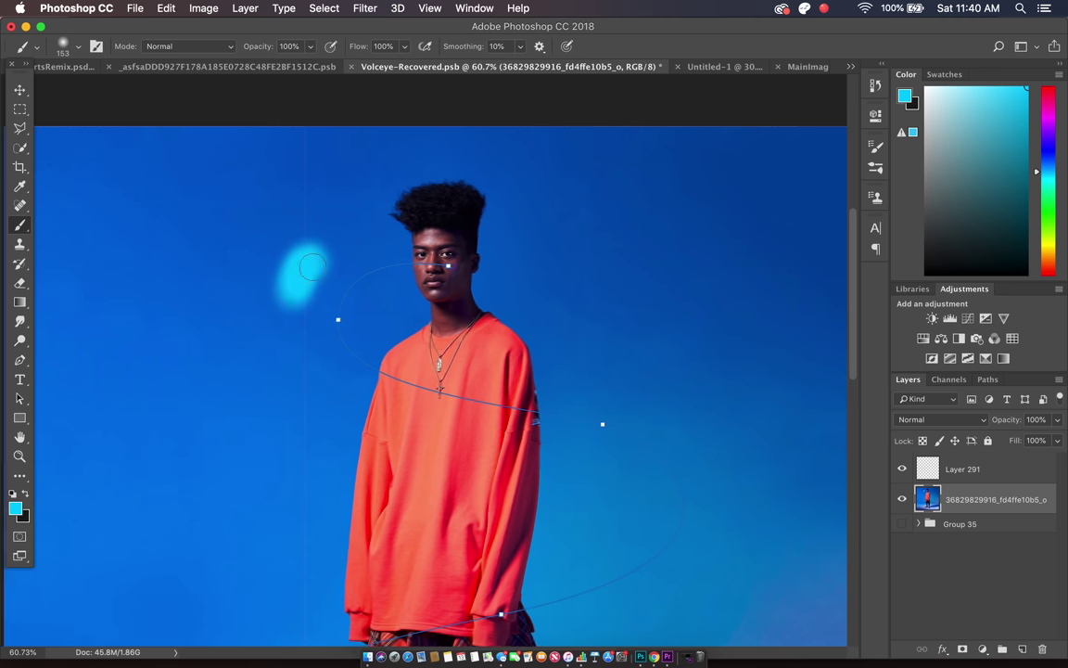
pyautogui.scroll(-3, 314, 267)
pyautogui.hscroll(-3, 254, 214)
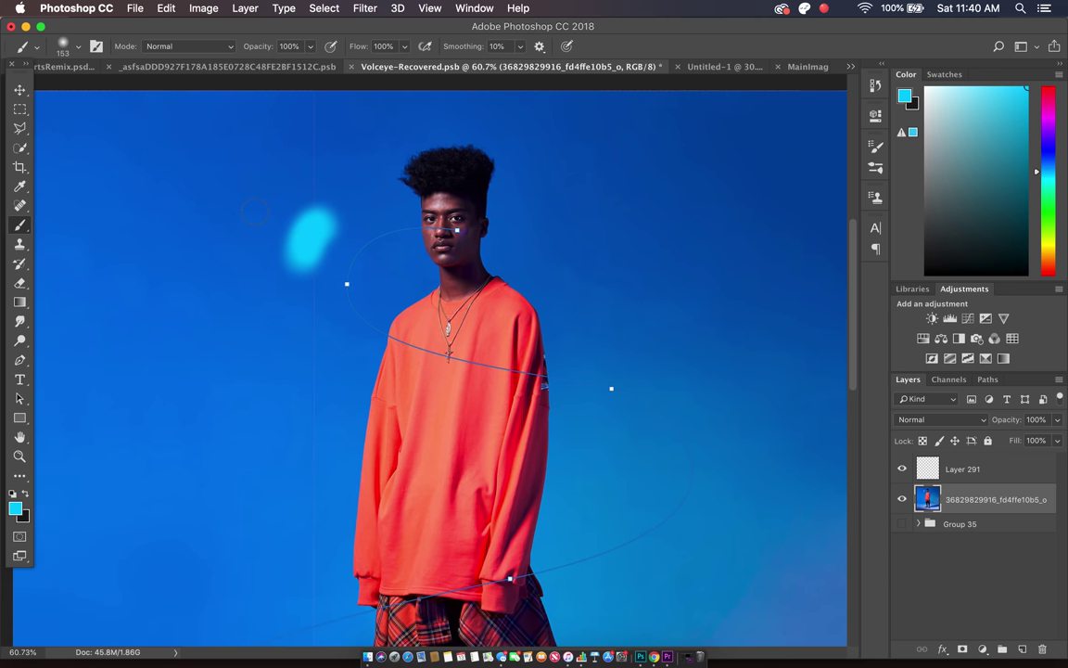
pyautogui.scroll(3, 256, 214)
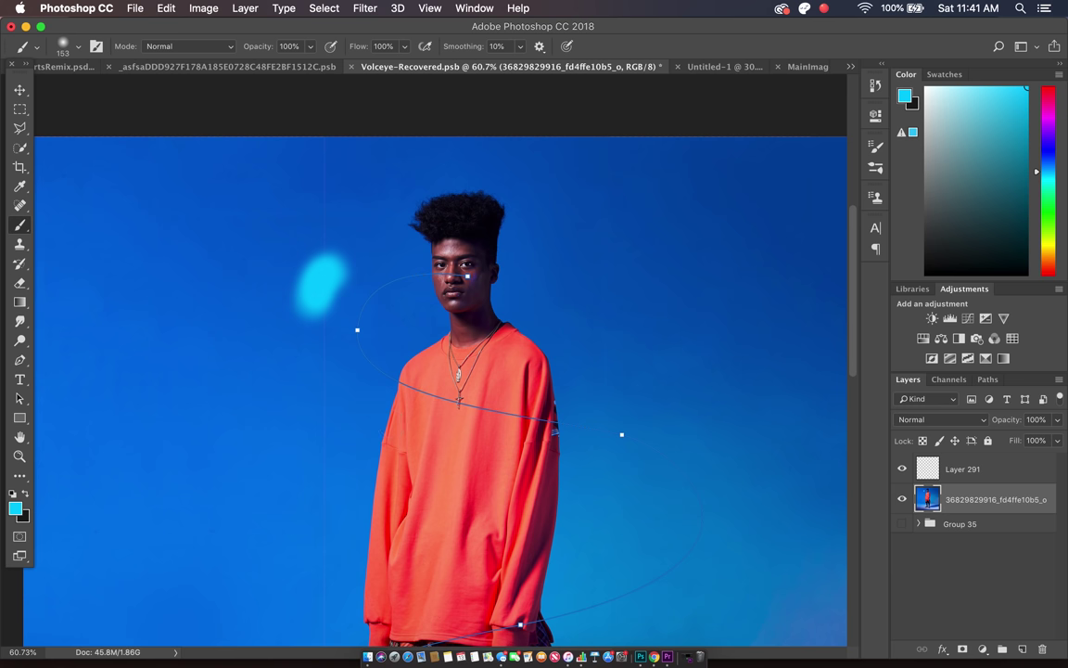
pyautogui.click(1049, 186)
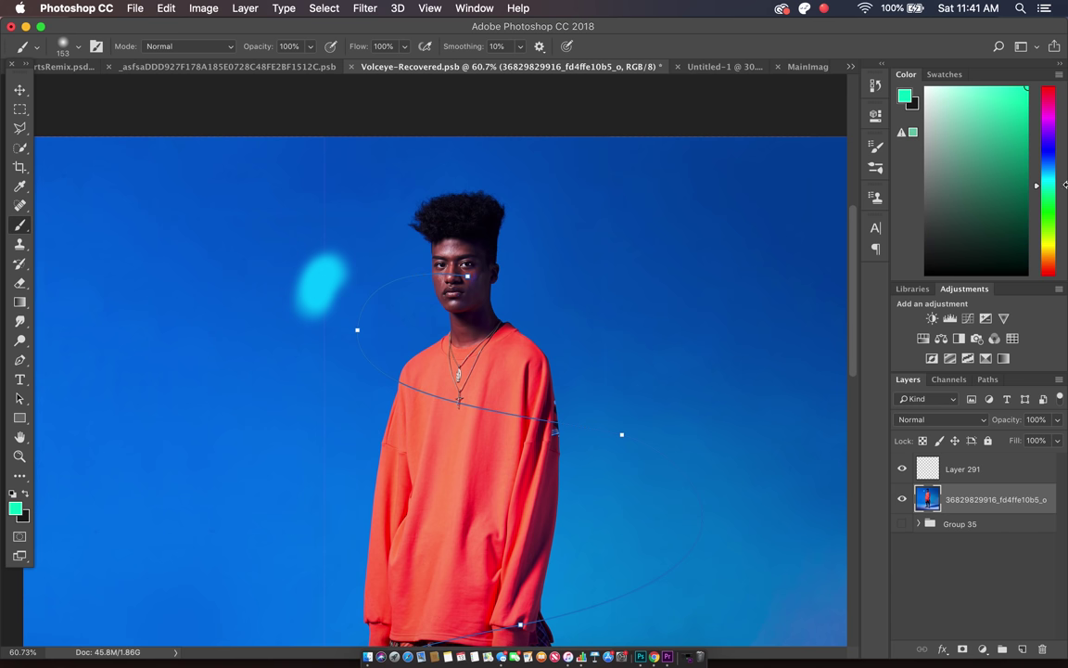
pyautogui.hscroll(5, 653, 239)
pyautogui.scroll(-2, 613, 381)
pyautogui.moveTo(565, 393); pyautogui.dragTo(574, 419)
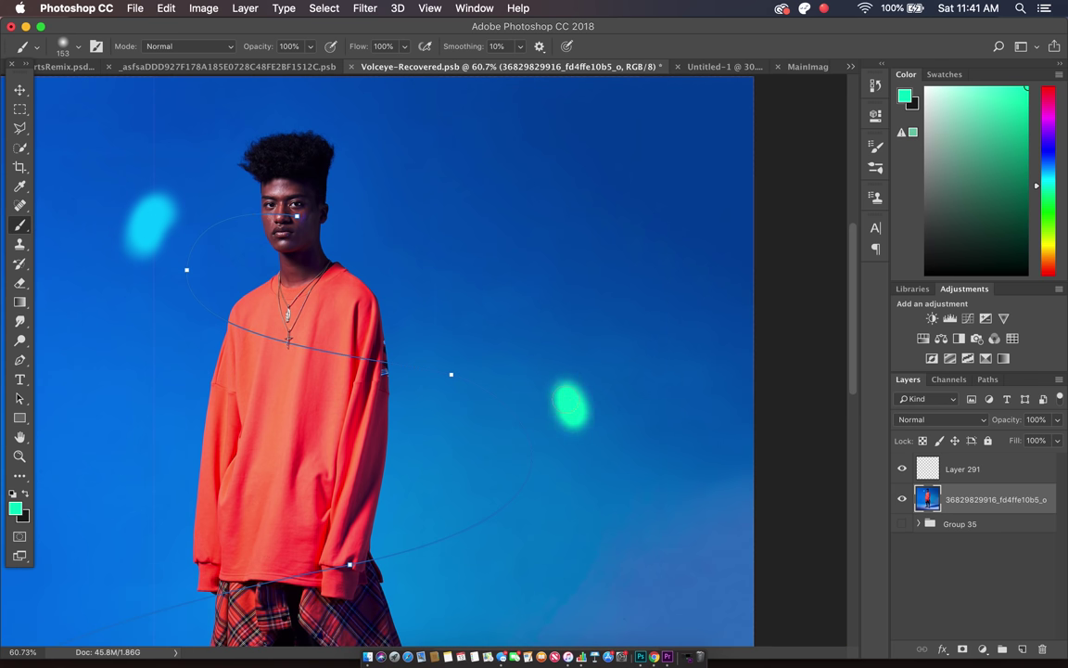
# Step: Test a yellow dab above the spring-green spot, undo it, and paint a bright green stroke there
pyautogui.click(1049, 239)
pyautogui.click(553, 390)
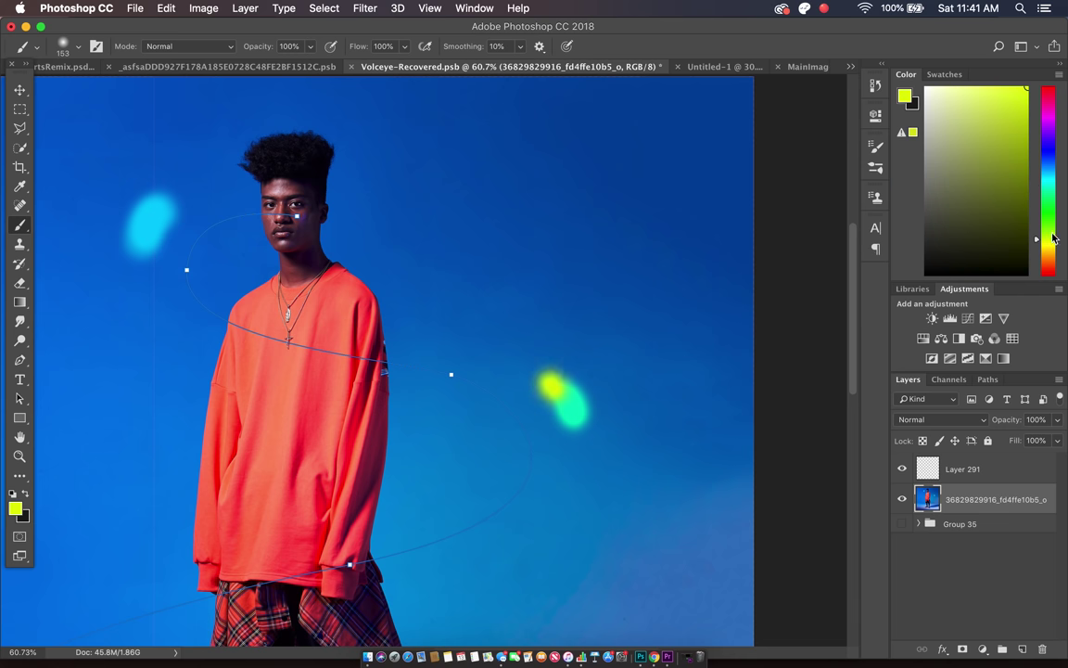
pyautogui.hotkey('ctrl', 'z')
pyautogui.click(1051, 219)
pyautogui.moveTo(579, 376); pyautogui.dragTo(549, 371)
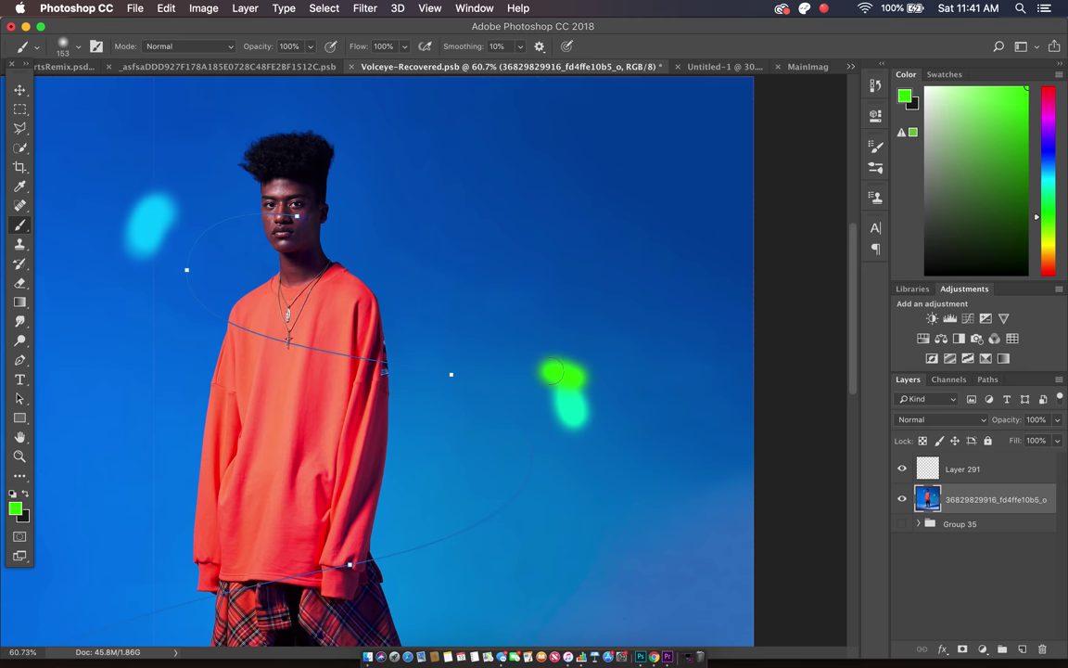
# Step: Add bright green dabs at the upper and lower ends of the cyan spot beside the head
pyautogui.hscroll(-3, 565, 246)
pyautogui.click(192, 196)
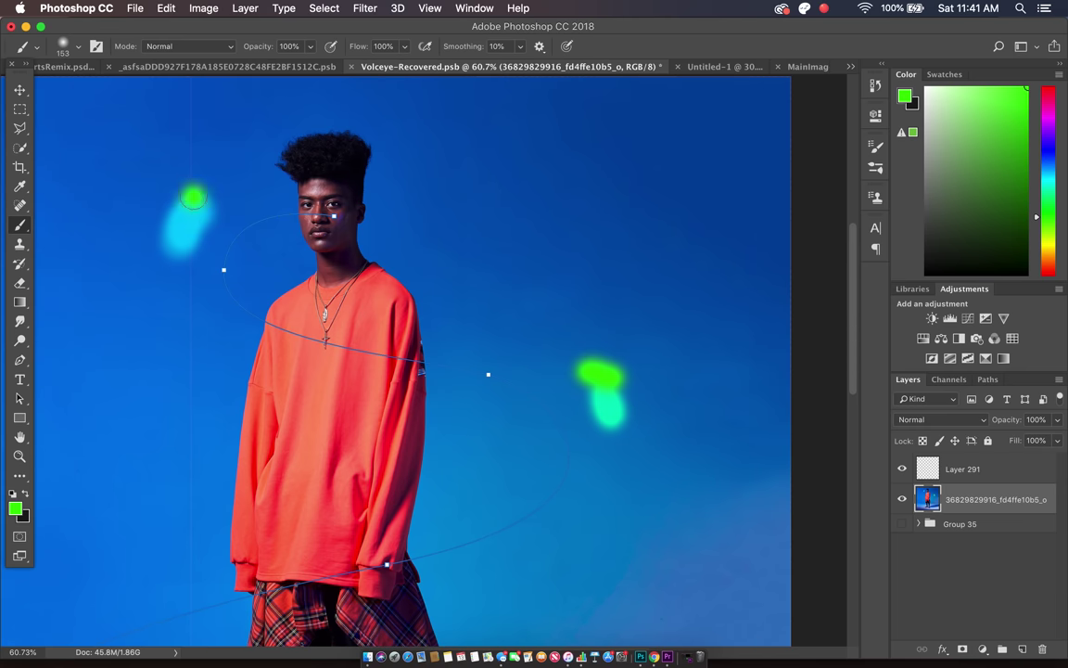
pyautogui.click(169, 261)
pyautogui.hscroll(-3, 144, 195)
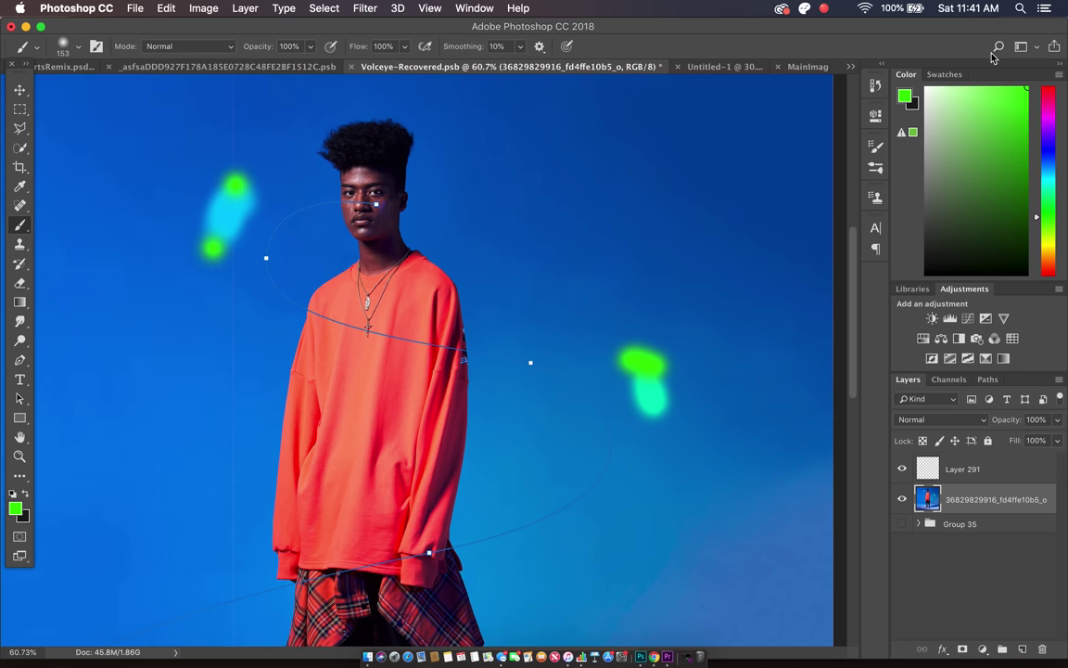
# Step: Set the foreground colour to vivid purple and paint dabs beside the path's lower-left bend
pyautogui.click(1048, 118)
pyautogui.scroll(-10, 534, 200)
pyautogui.hscroll(-7, 535, 200)
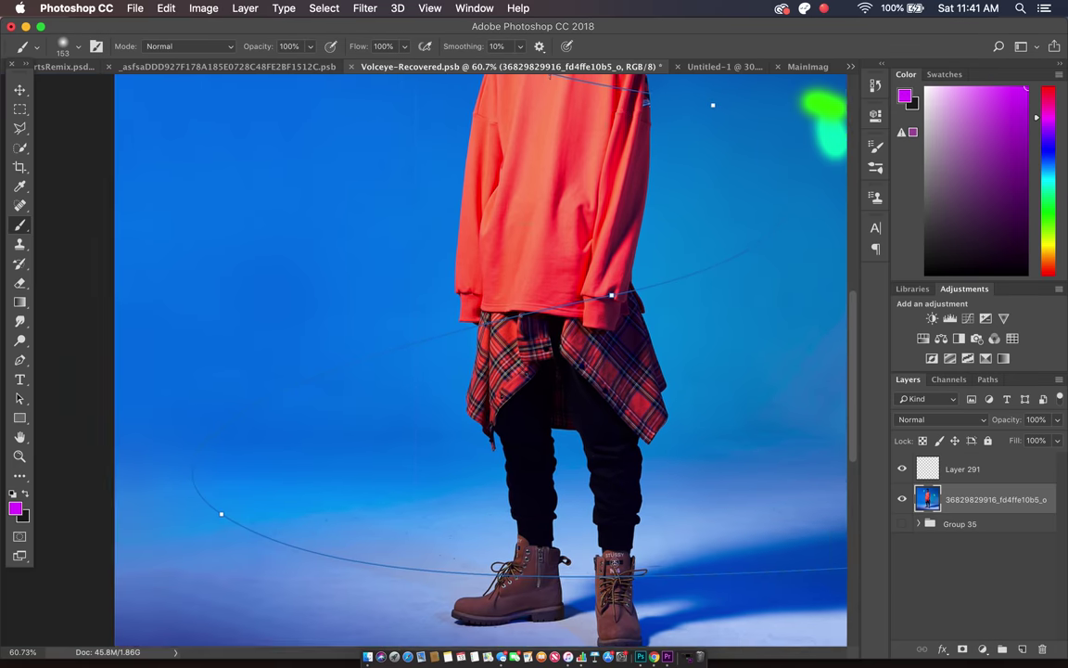
pyautogui.moveTo(200, 417); pyautogui.dragTo(201, 440)
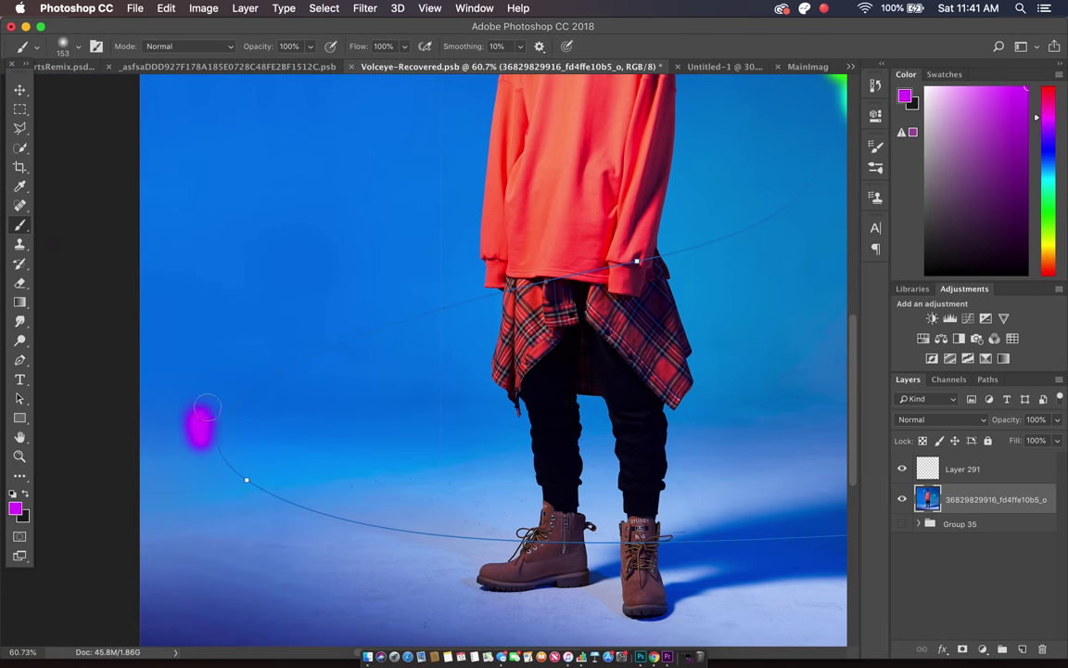
pyautogui.scroll(-3, 255, 317)
pyautogui.scroll(-4, 255, 321)
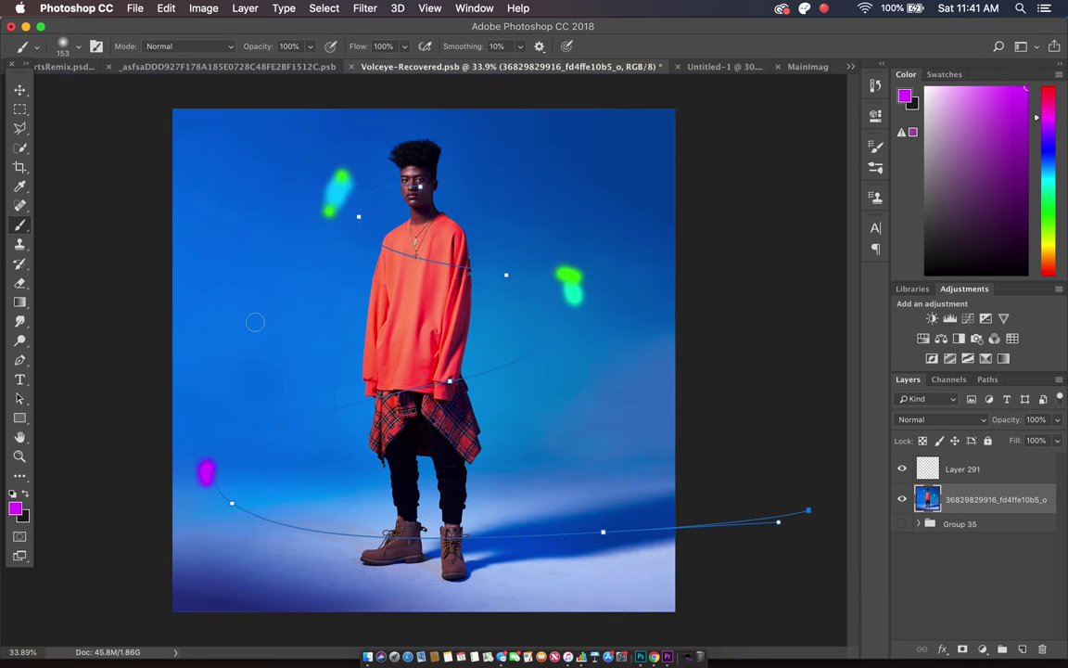
pyautogui.scroll(1, 219, 368)
pyautogui.click(191, 494)
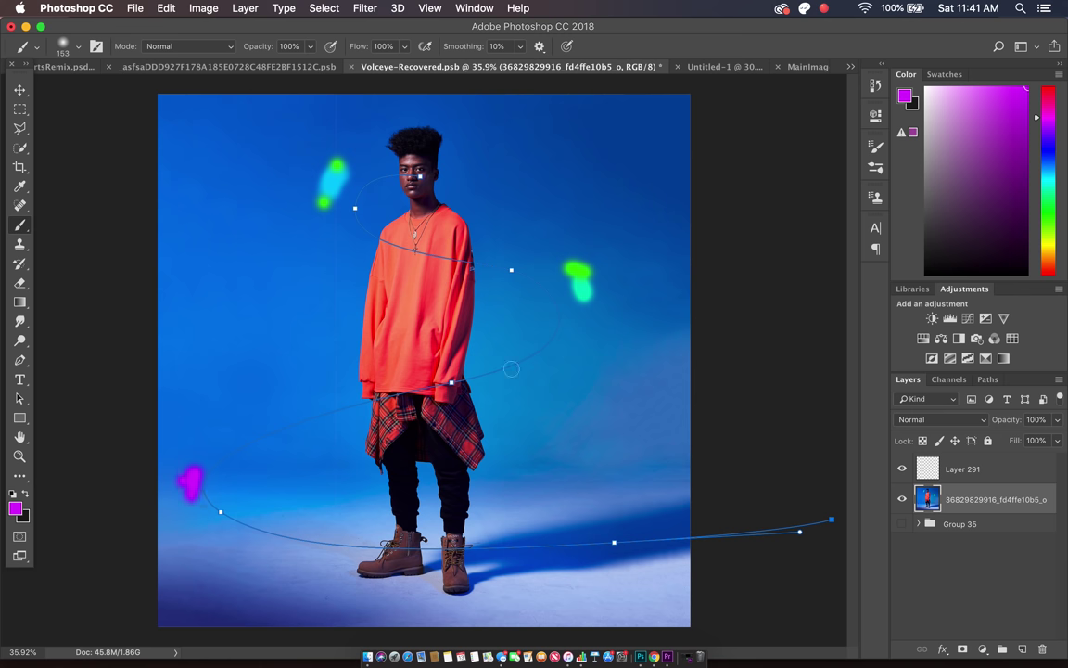
# Step: Try stroking the path over the painted photo with the Smudge tool, with Simulate Pressure off
pyautogui.scroll(6, 511, 369)
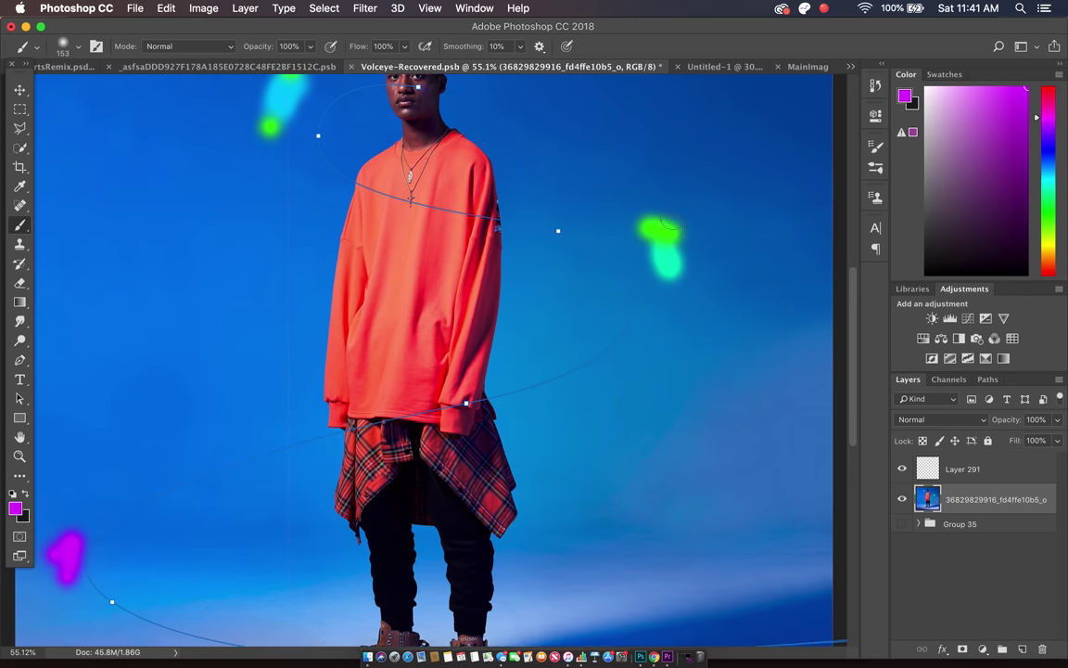
pyautogui.scroll(3, 672, 223)
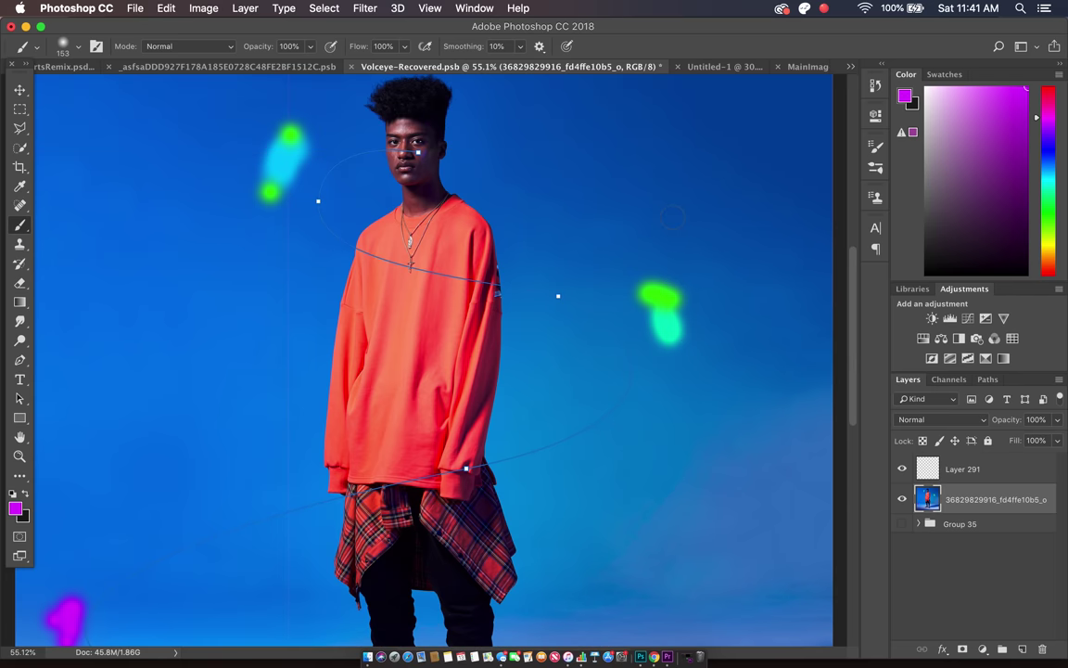
pyautogui.click(17, 326)
pyautogui.press('p')
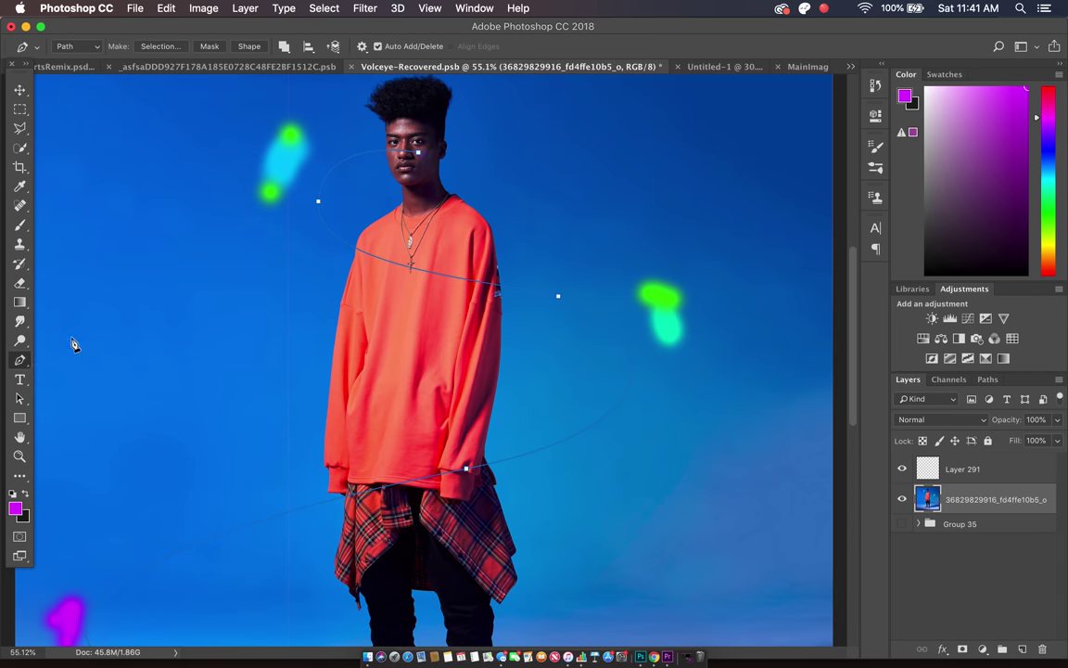
pyautogui.rightClick(380, 228)
pyautogui.click(433, 327)
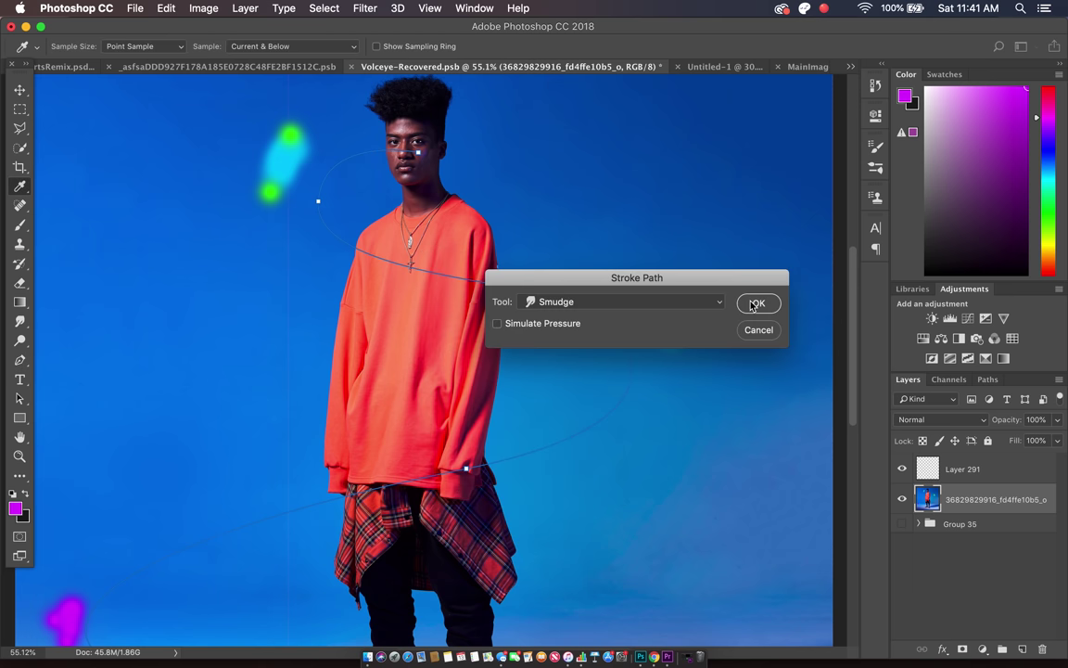
pyautogui.press('Return')
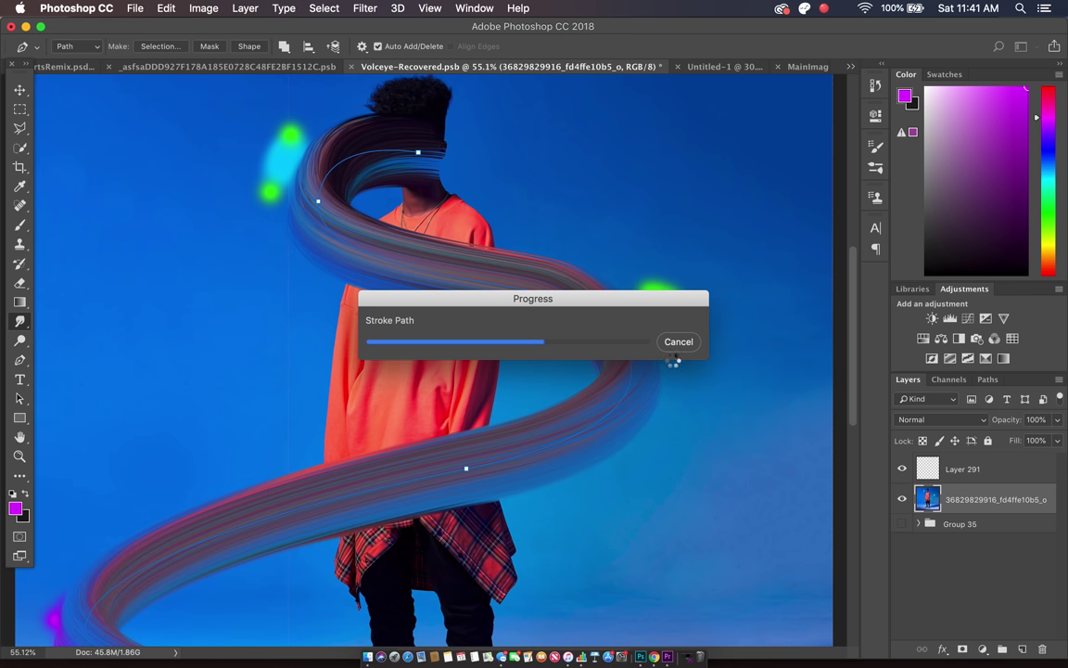
pyautogui.click(676, 346)
# Step: Undo the purple, green and cyan dabs painted on the photo's background
pyautogui.scroll(2, 492, 200)
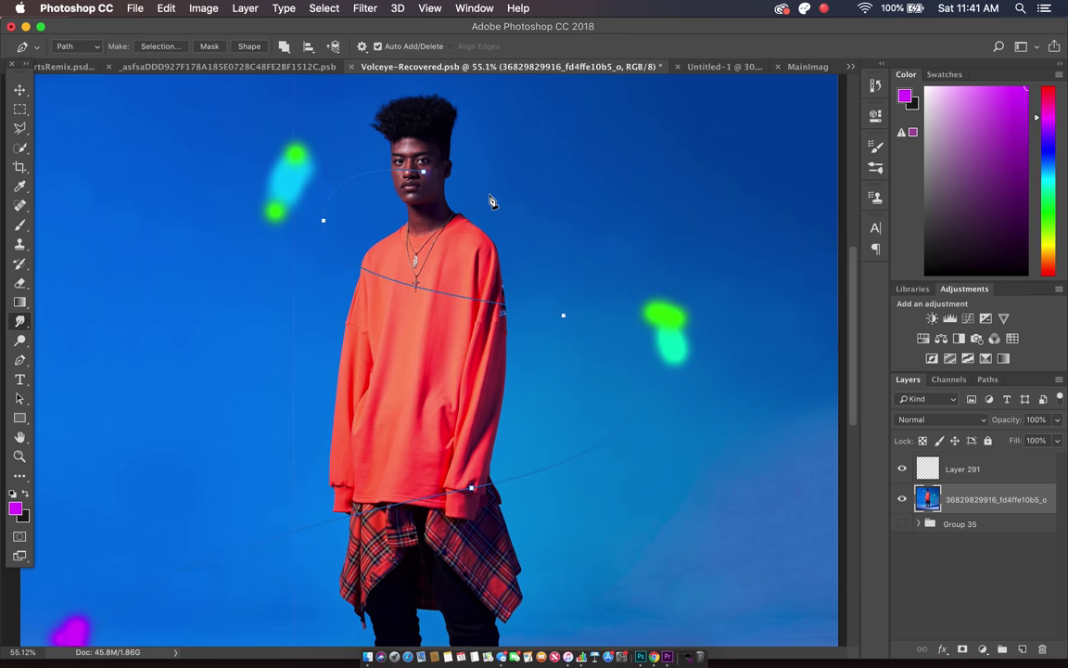
pyautogui.hscroll(-5, 491, 201)
pyautogui.press('super+plus')
pyautogui.scroll(3, 450, 336)
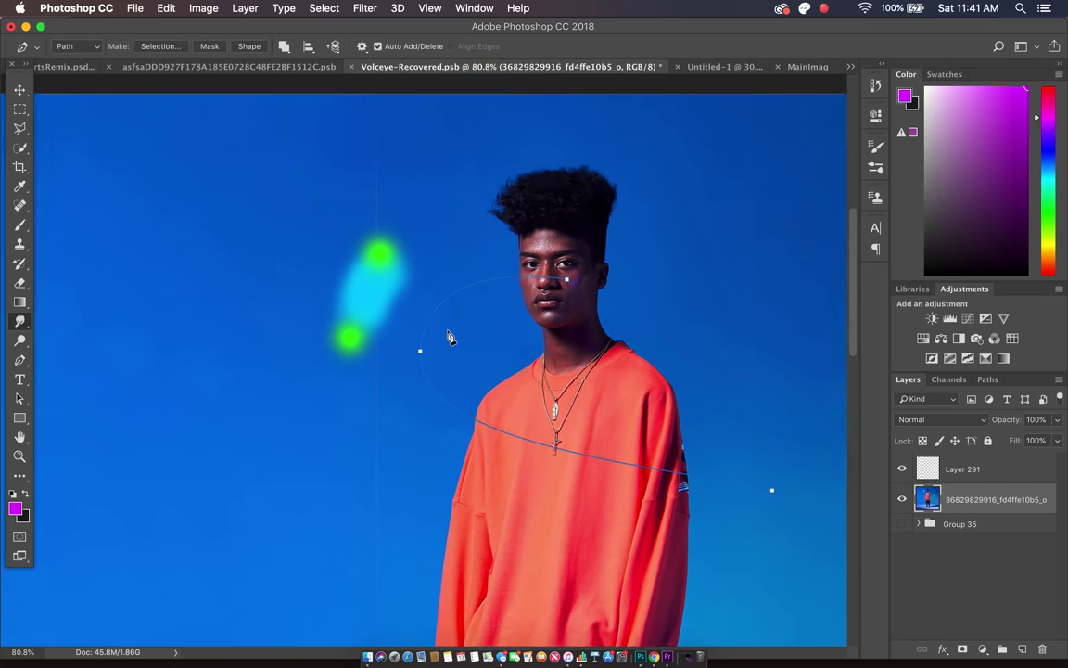
pyautogui.press('super+minus')
pyautogui.press('super+minus')
pyautogui.press('super+0')
pyautogui.press('super+alt+z')
pyautogui.press('super+alt+z')
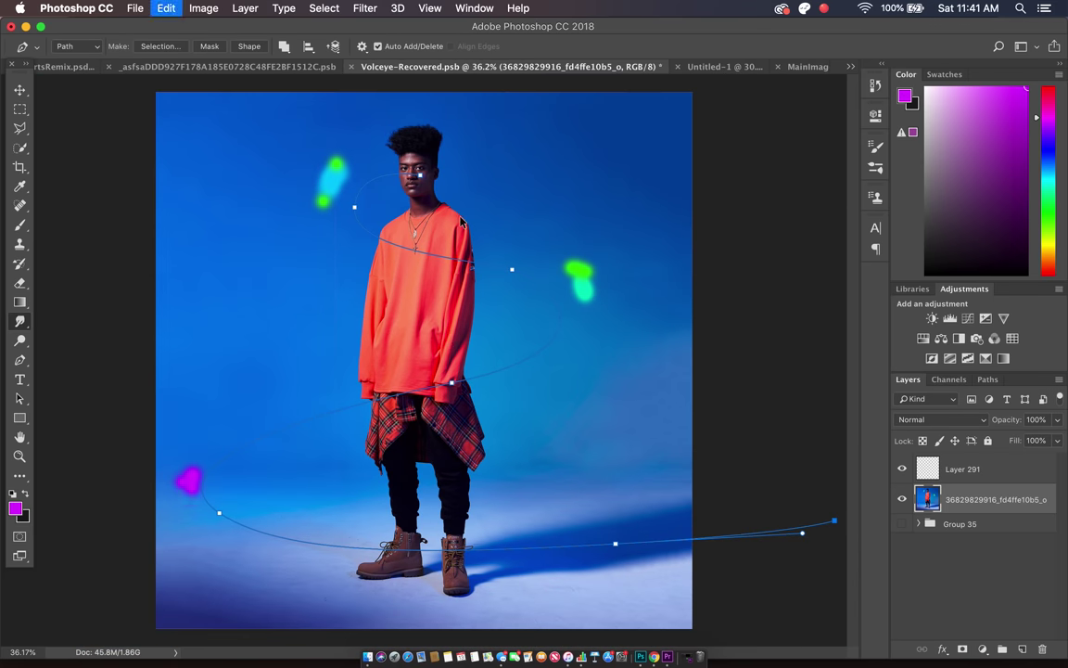
pyautogui.press('super+z')
pyautogui.press('super+z')
pyautogui.press('super+z')
pyautogui.press('super+z')
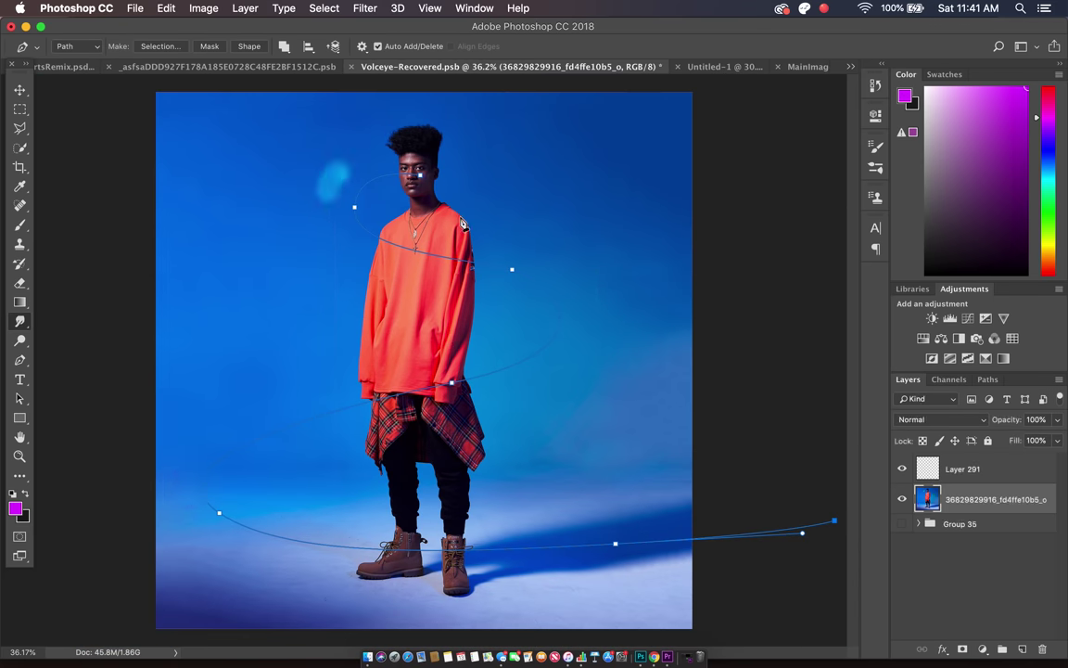
# Step: Duplicate the photo layer and paint a bright aqua dab left of the head on the copy
pyautogui.moveTo(984, 499); pyautogui.dragTo(981, 494)
pyautogui.scroll(3, 336, 339)
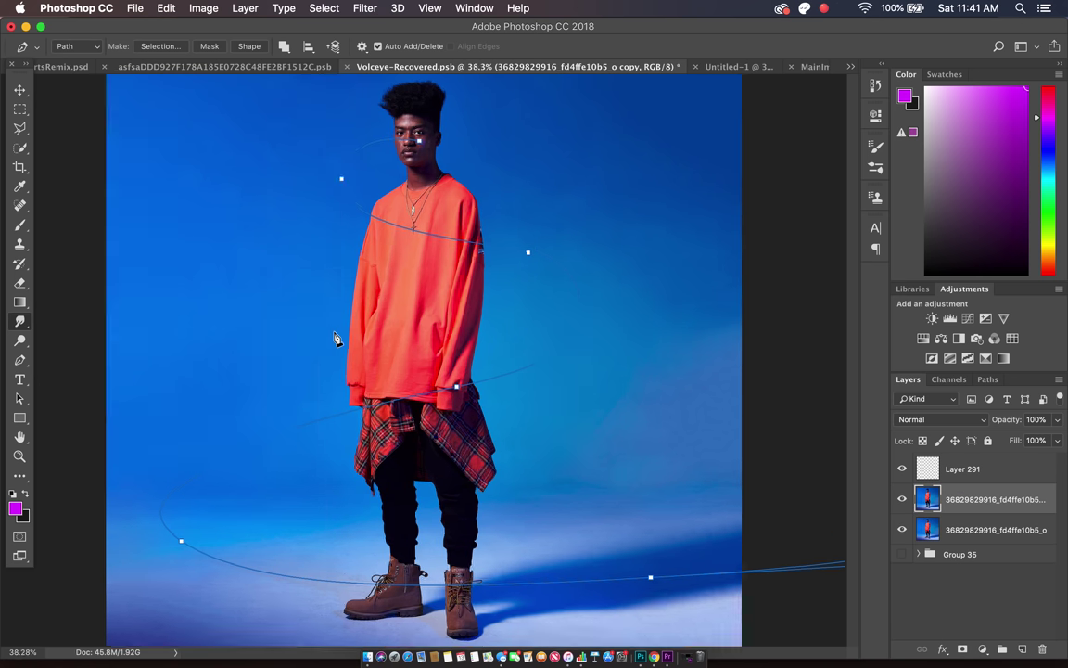
pyautogui.scroll(5, 336, 338)
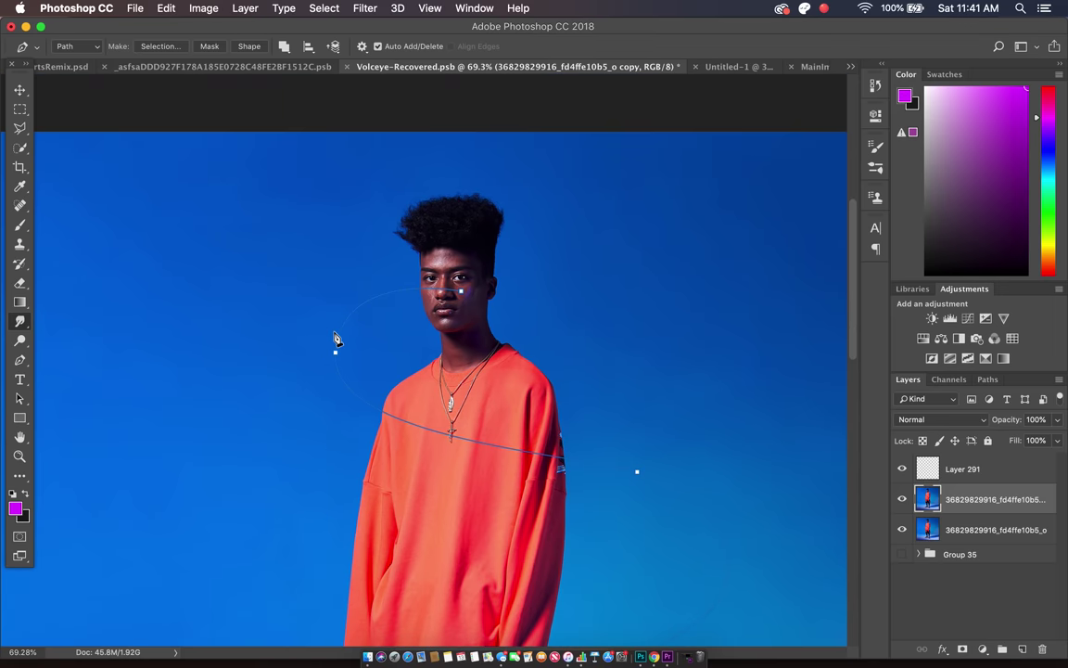
pyautogui.click(20, 227)
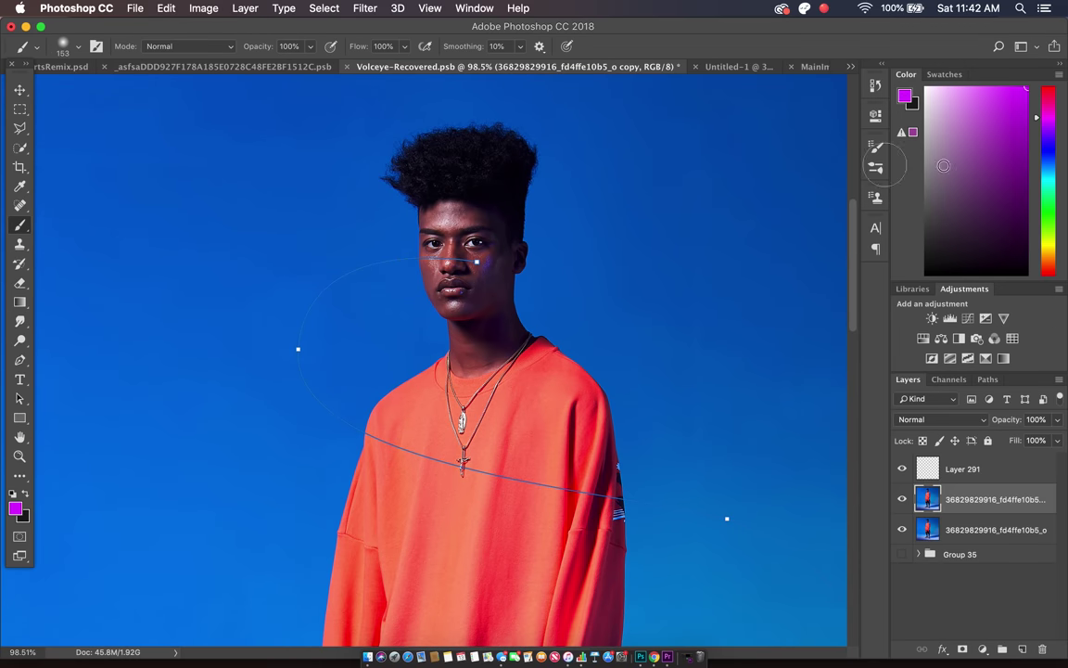
pyautogui.click(1051, 178)
pyautogui.click(317, 242)
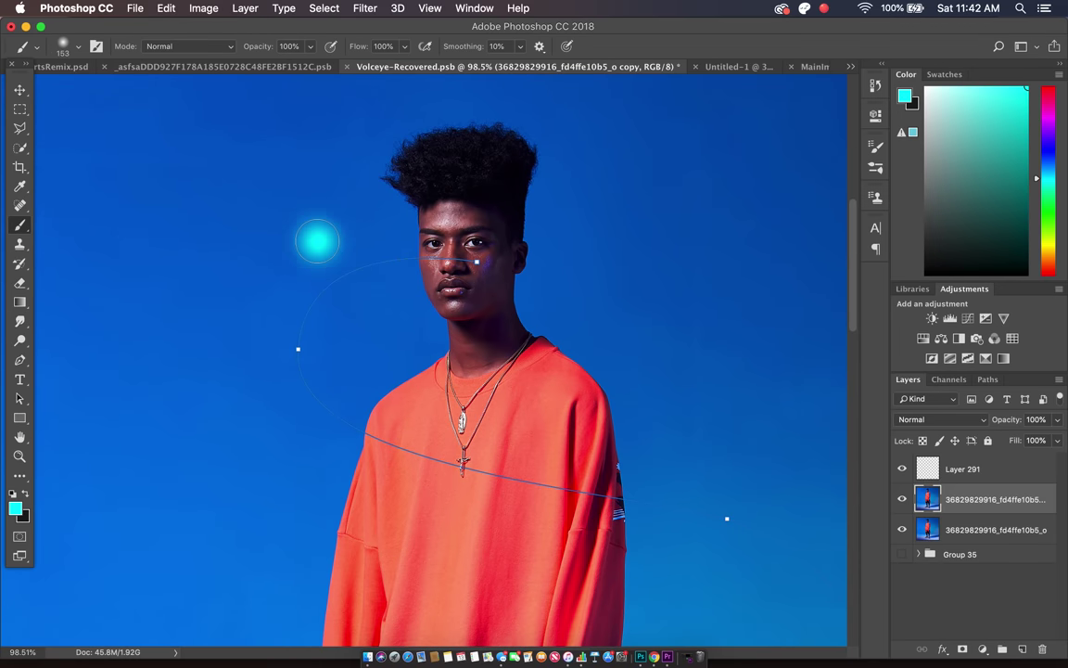
# Step: Paint green and yellow-green dabs overlapping the lower part of the aqua spot beside the head
pyautogui.click(1051, 192)
pyautogui.moveTo(317, 241); pyautogui.dragTo(289, 258)
pyautogui.press('super+z')
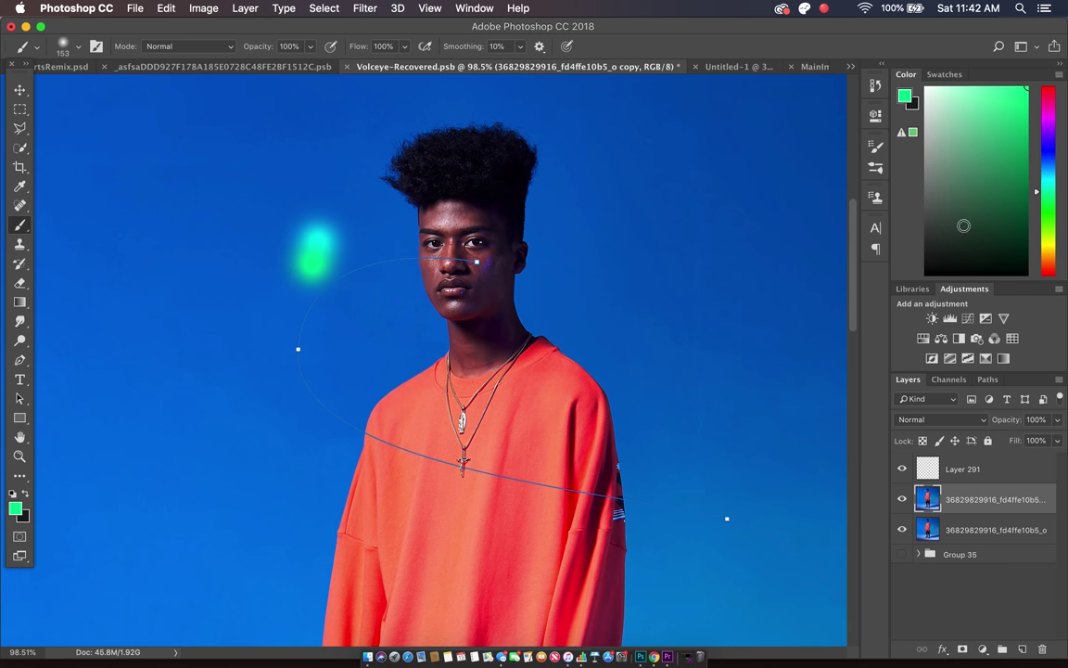
pyautogui.click(311, 248)
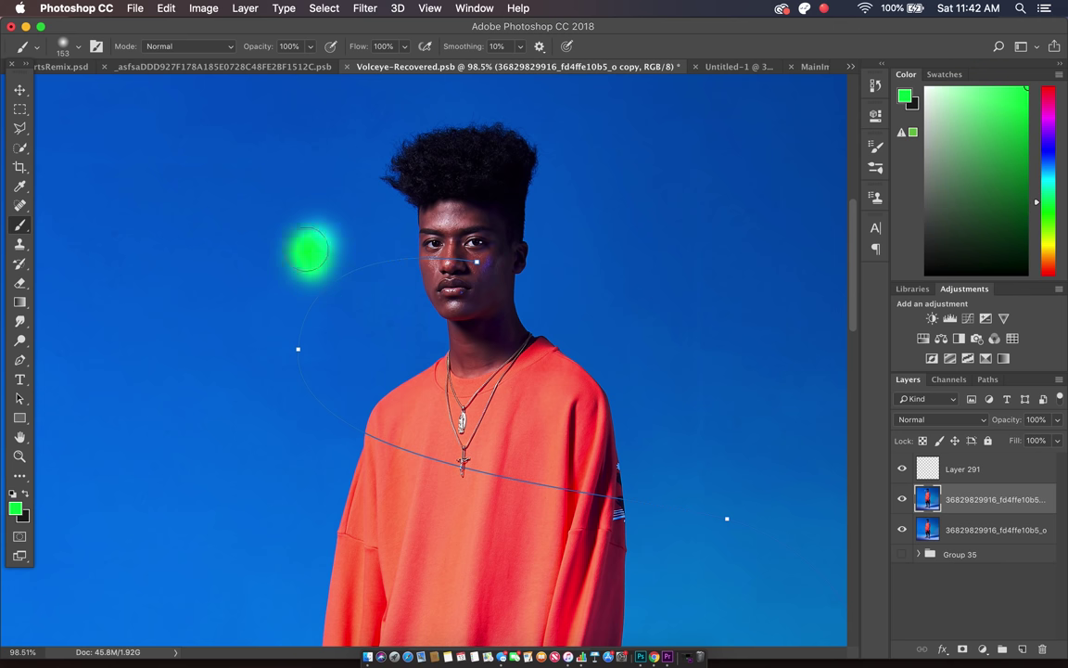
pyautogui.click(1052, 239)
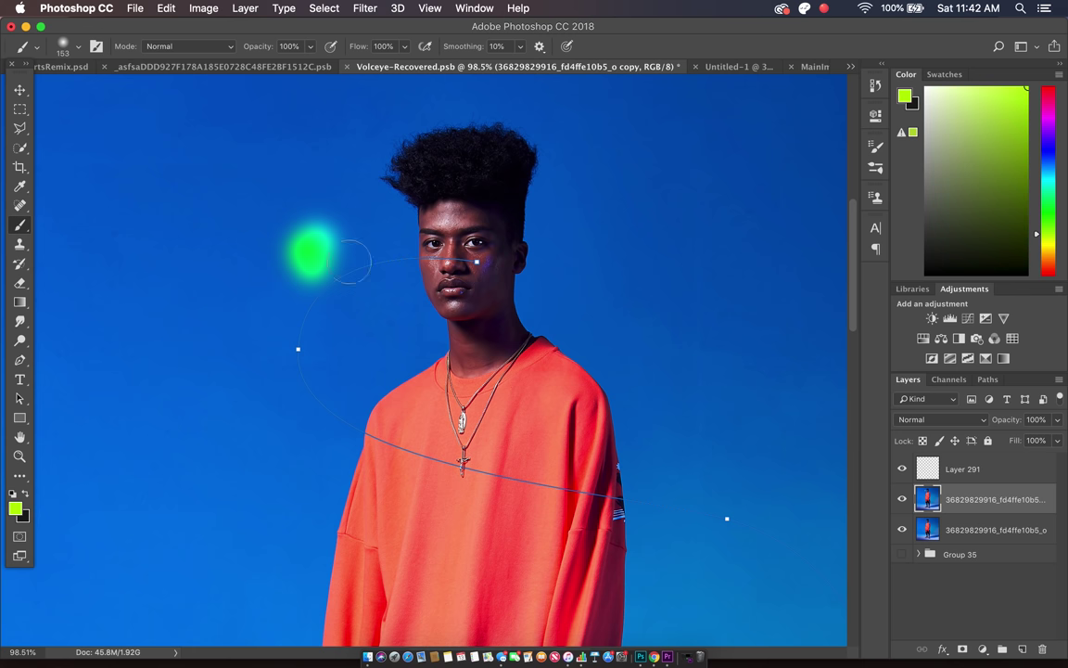
pyautogui.moveTo(317, 243); pyautogui.dragTo(282, 263)
# Step: Set the foreground colour to cyan and add dabs above and below the green and yellow-green spot
pyautogui.click(1045, 175)
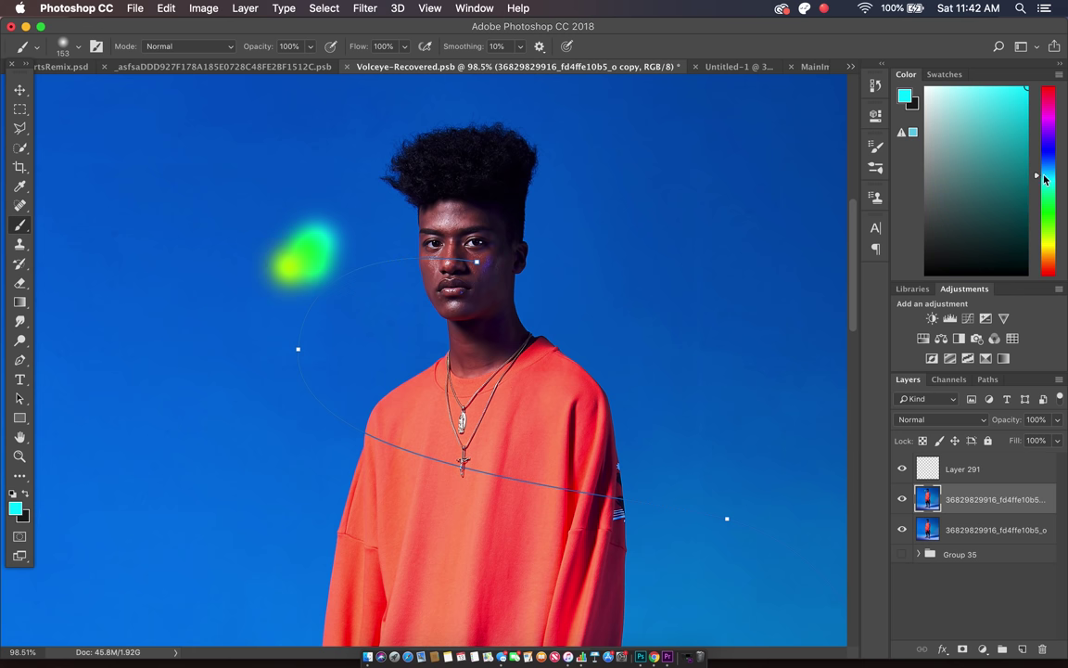
pyautogui.moveTo(320, 206); pyautogui.dragTo(290, 234)
pyautogui.click(290, 299)
# Step: Try stroking the path on the copied photo layer with the Smudge tool, and cancel the stroke
pyautogui.press('super+minus')
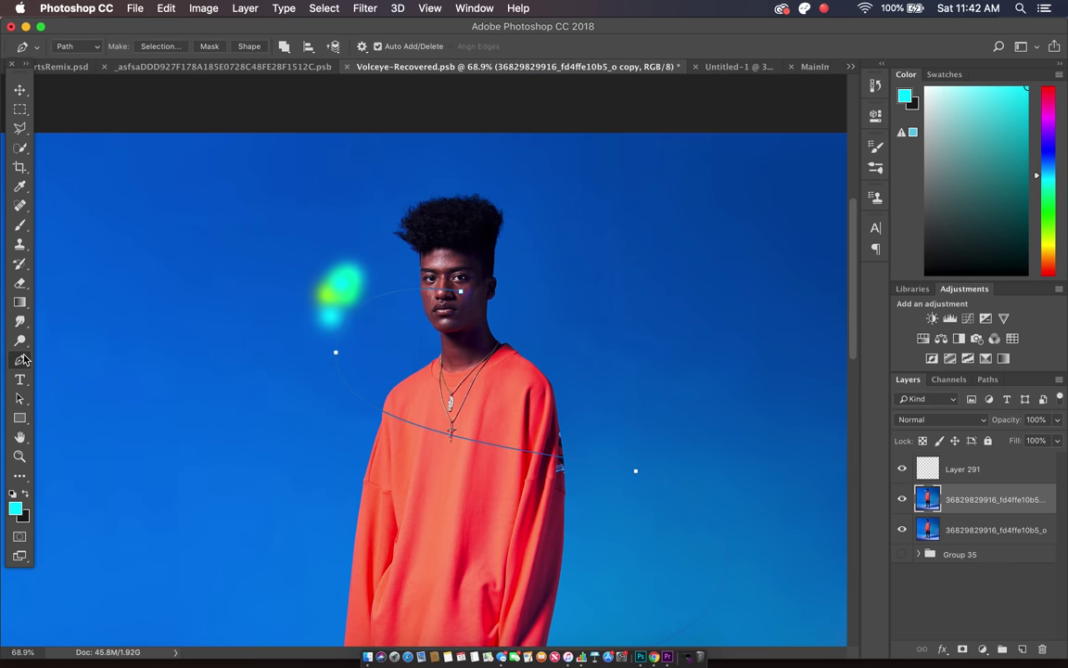
pyautogui.click(21, 360)
pyautogui.rightClick(426, 352)
pyautogui.click(493, 455)
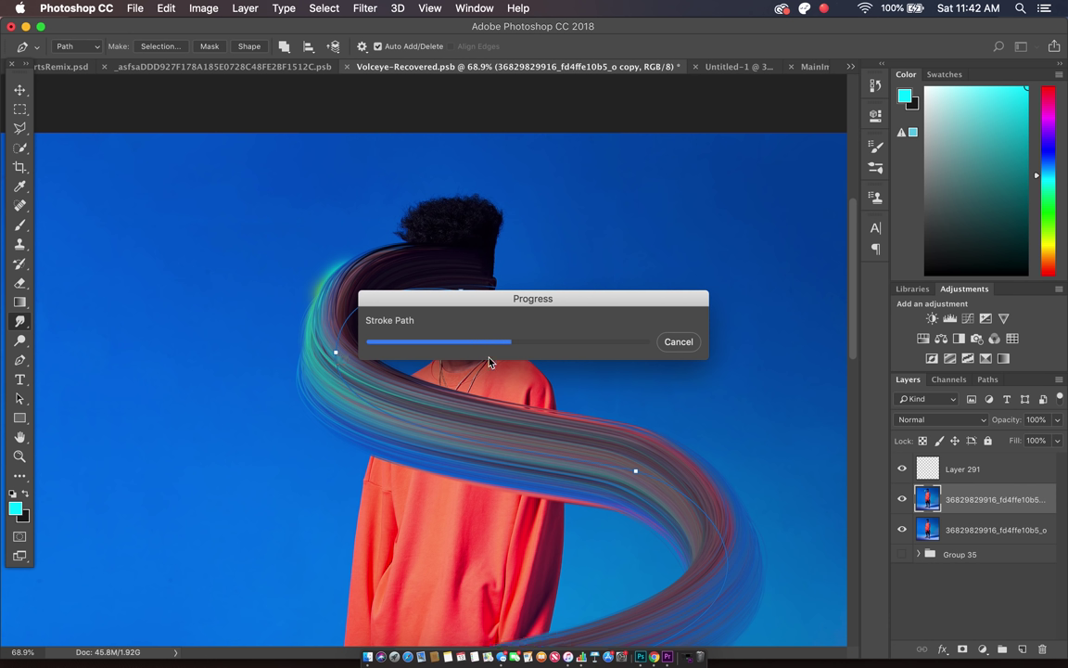
pyautogui.click(695, 342)
# Step: Set the foreground colour to yellow and paint a soft dab on the background beside the sweater's left-hand shoulder
pyautogui.click(1048, 246)
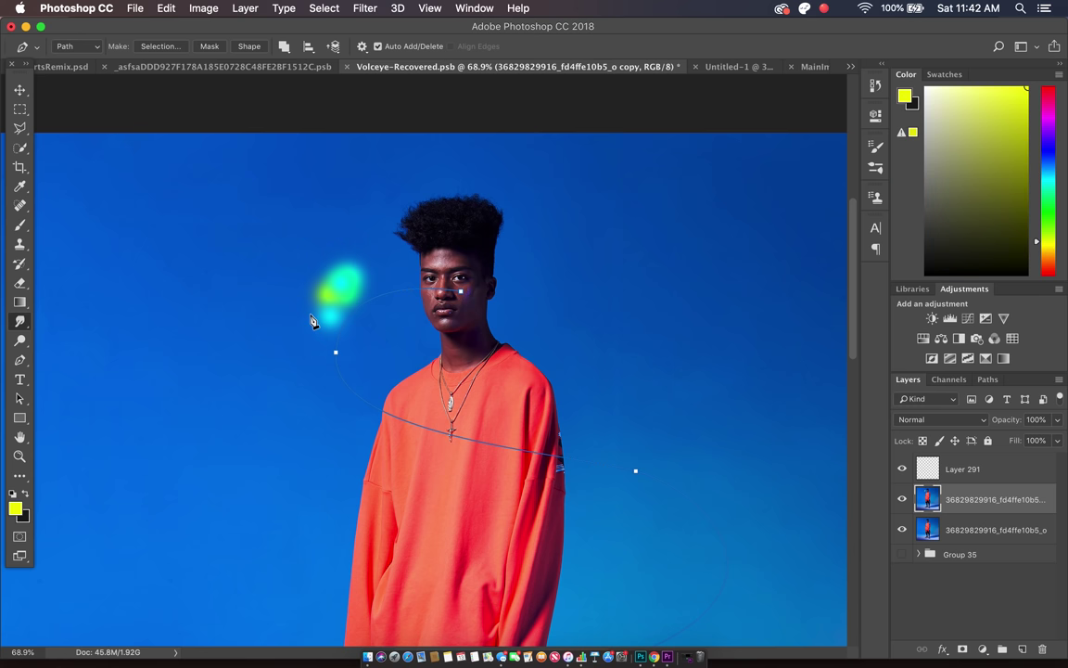
pyautogui.click(20, 222)
pyautogui.click(324, 398)
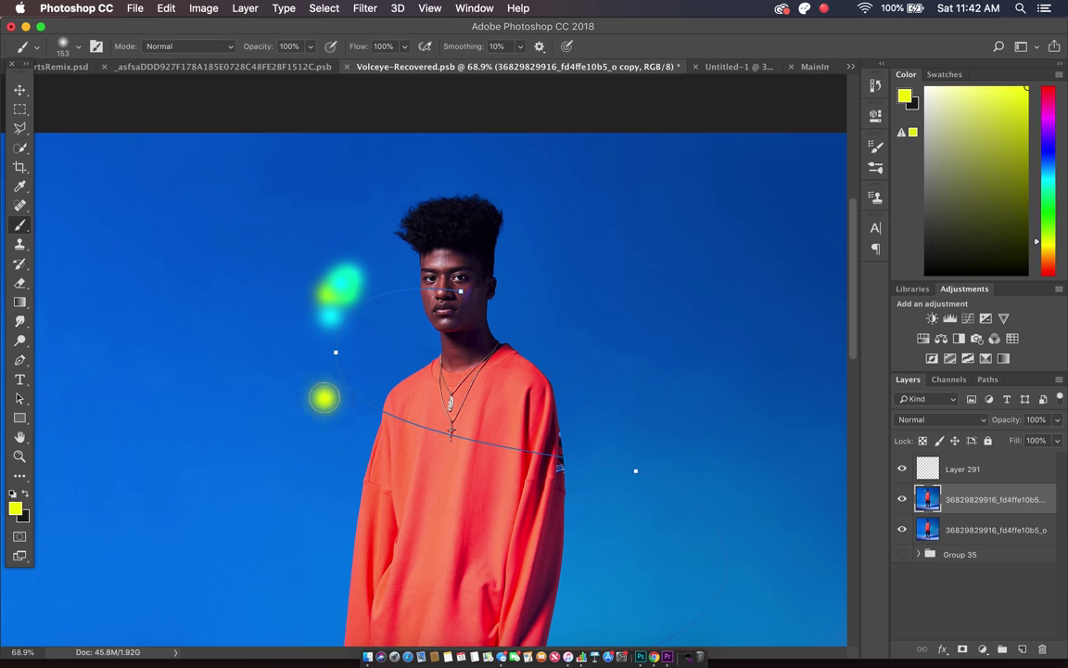
# Step: Try stroking the path with the Smudge tool on the copied photo layer, and undo the stroke and the yellow dab
pyautogui.click(19, 360)
pyautogui.rightClick(402, 355)
pyautogui.click(442, 443)
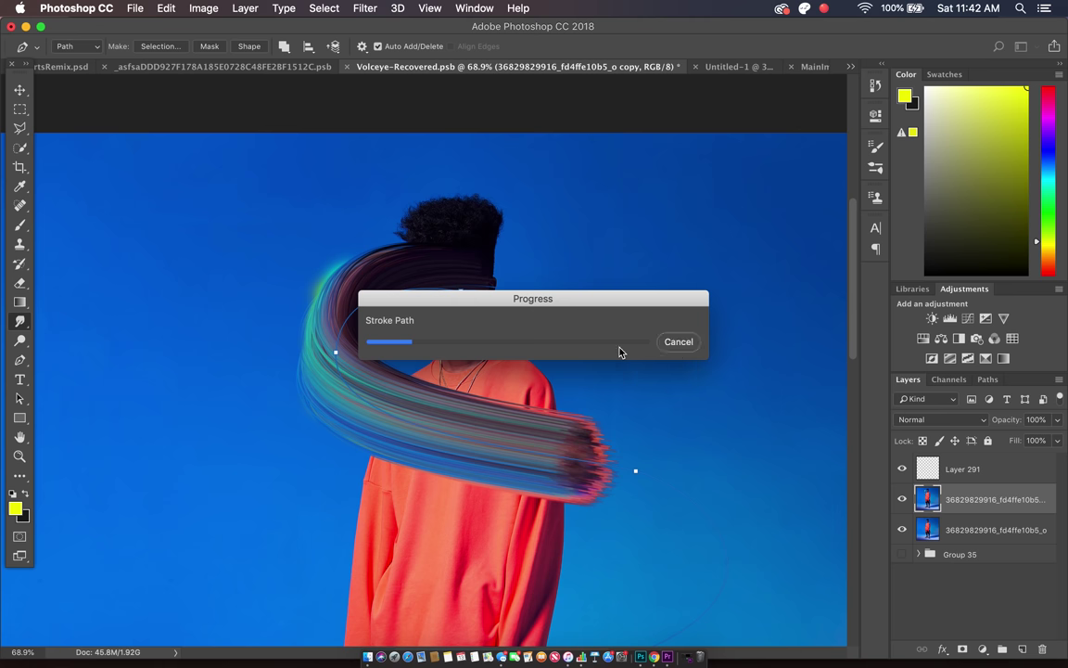
pyautogui.press('super+z')
# Step: Paint two overlapping yellow dabs slightly lower and farther out from the shoulder than the removed one
pyautogui.click(19, 226)
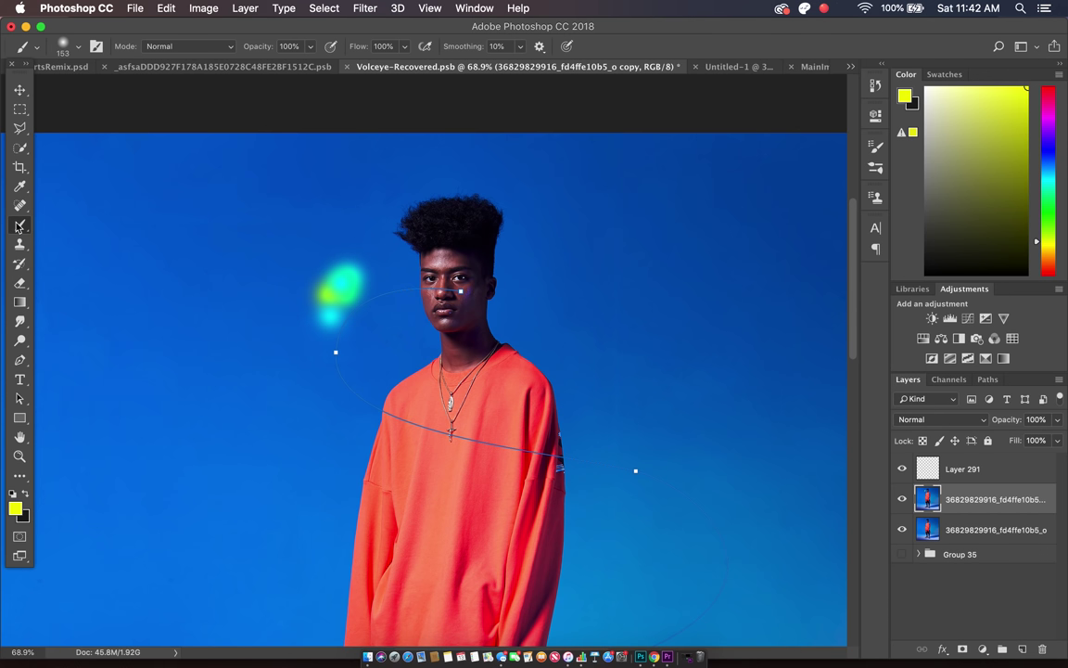
pyautogui.click(318, 414)
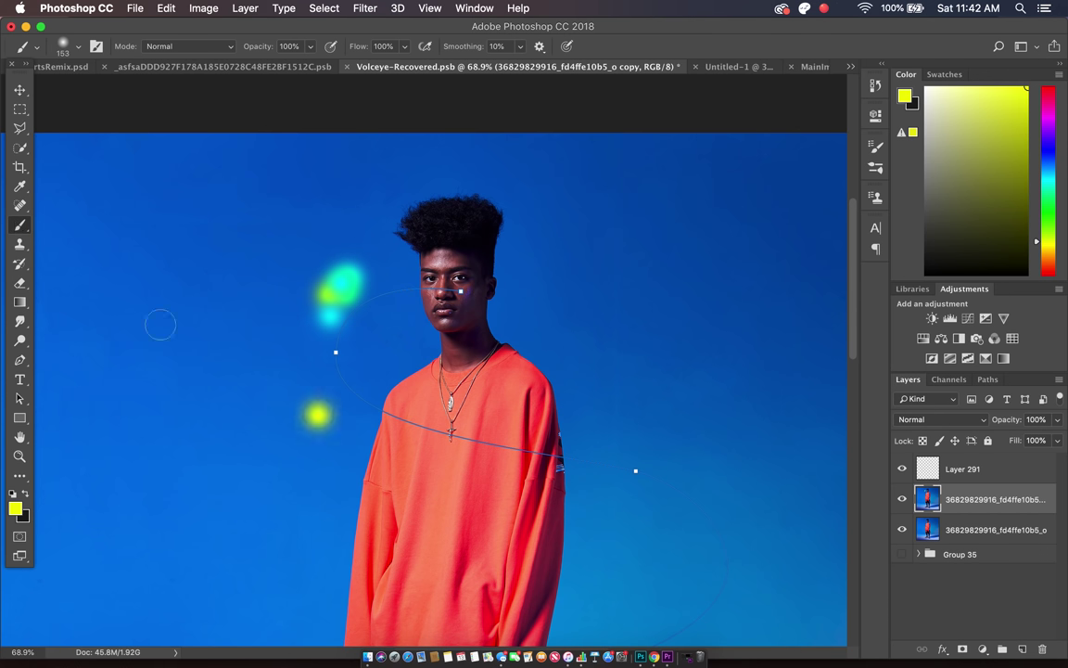
pyautogui.click(312, 430)
# Step: Try stroking the path with the Smudge tool over the two yellow dabs, cancel the stroke and undo back past the dabs
pyautogui.click(20, 321)
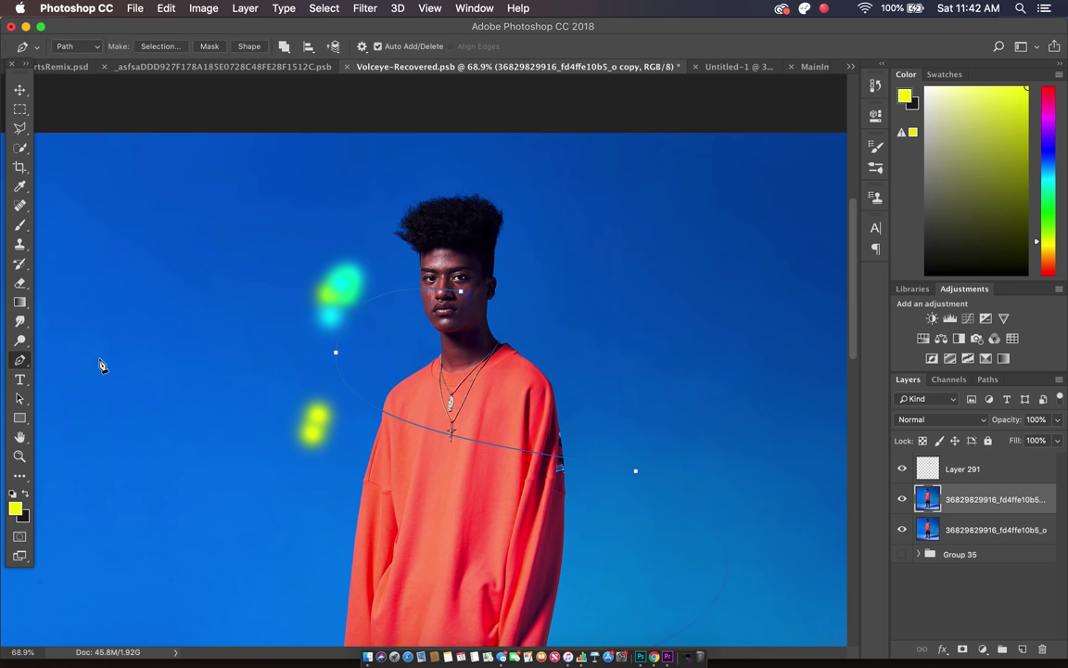
pyautogui.rightClick(228, 326)
pyautogui.click(292, 425)
pyautogui.click(759, 303)
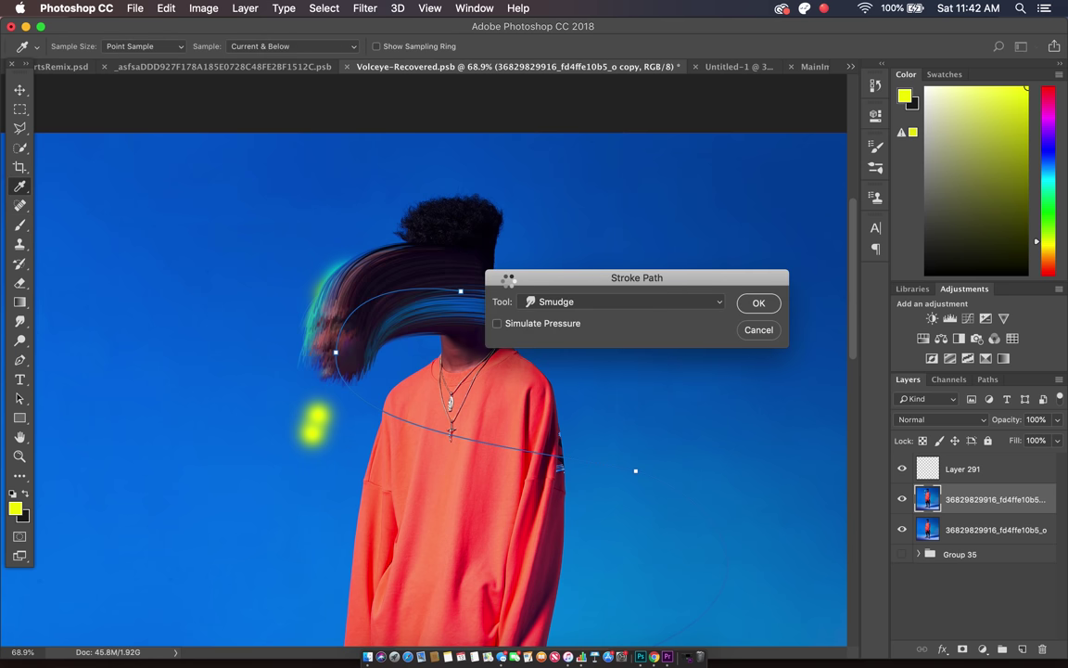
pyautogui.press('Return')
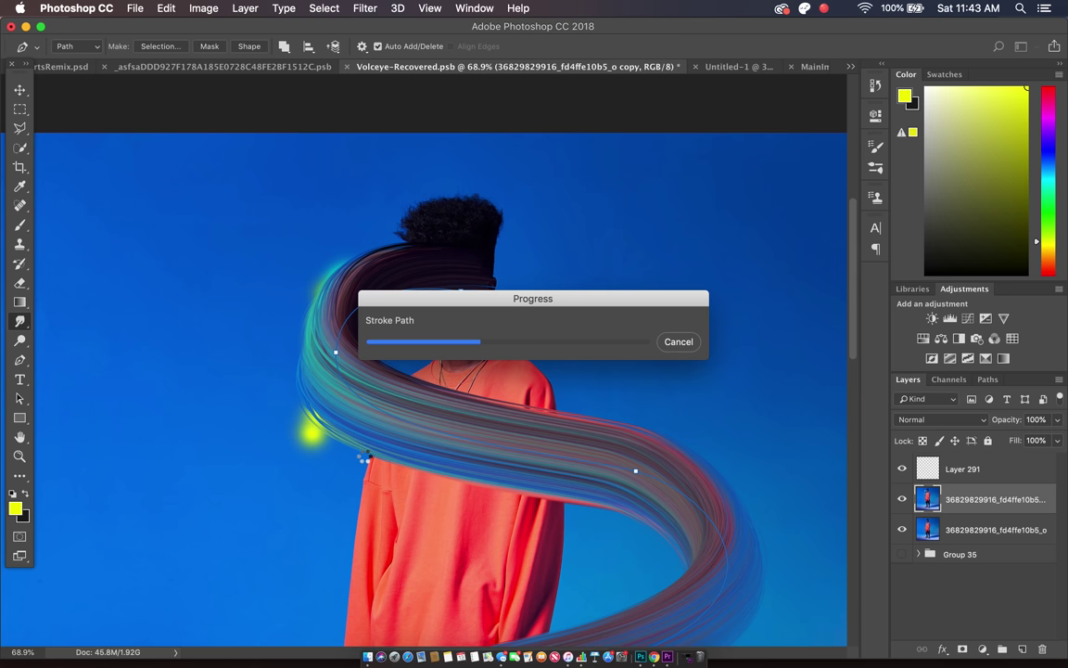
pyautogui.click(675, 343)
pyautogui.press('super+z')
# Step: Paint a short violet spot outside the path's right-hand bend beside the sleeve, and add a purple dab at its lower end
pyautogui.scroll(-1, 280, 442)
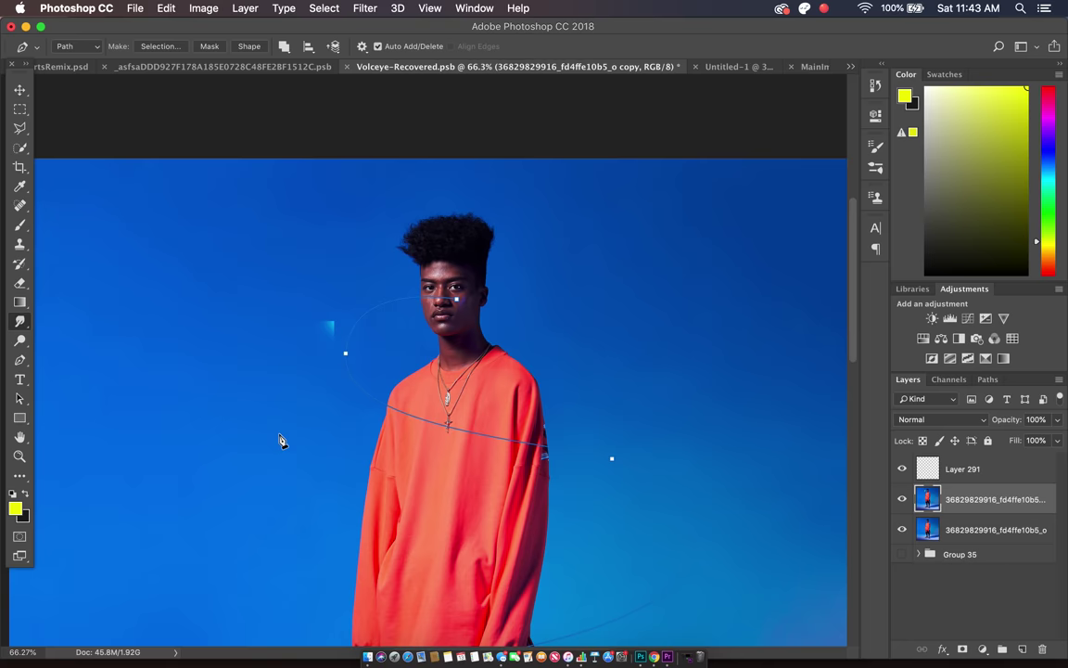
pyautogui.press('super+minus')
pyautogui.scroll(-5, 440, 355)
pyautogui.hscroll(3, 439, 355)
pyautogui.press('super+equal')
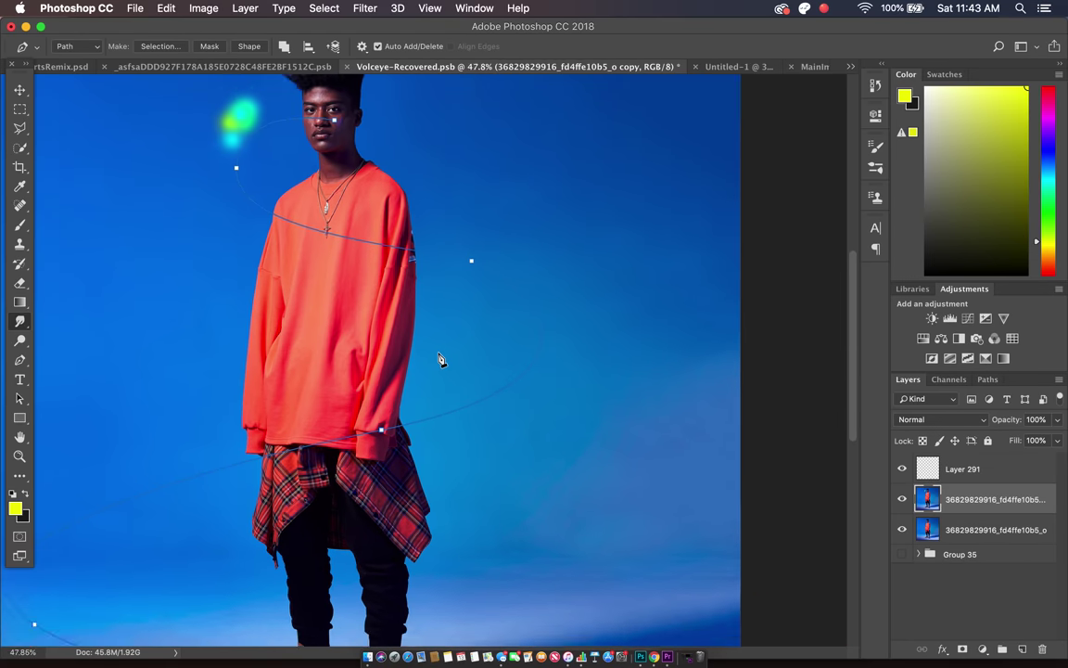
pyautogui.scroll(1, 441, 360)
pyautogui.click(1048, 108)
pyautogui.click(1047, 134)
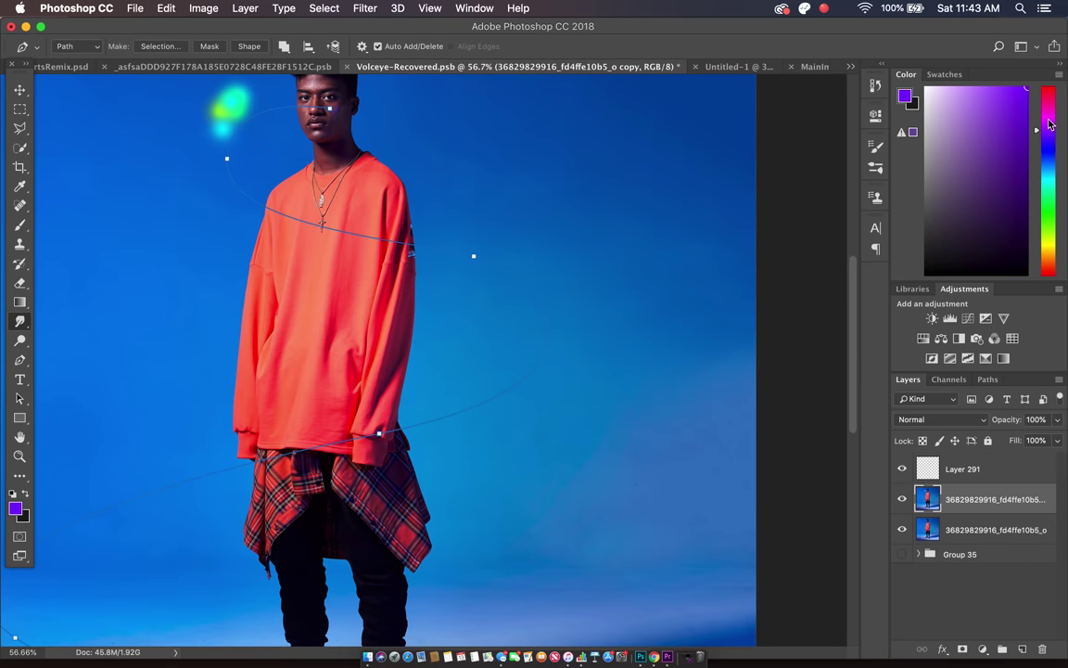
pyautogui.click(20, 224)
pyautogui.moveTo(565, 289); pyautogui.dragTo(570, 306)
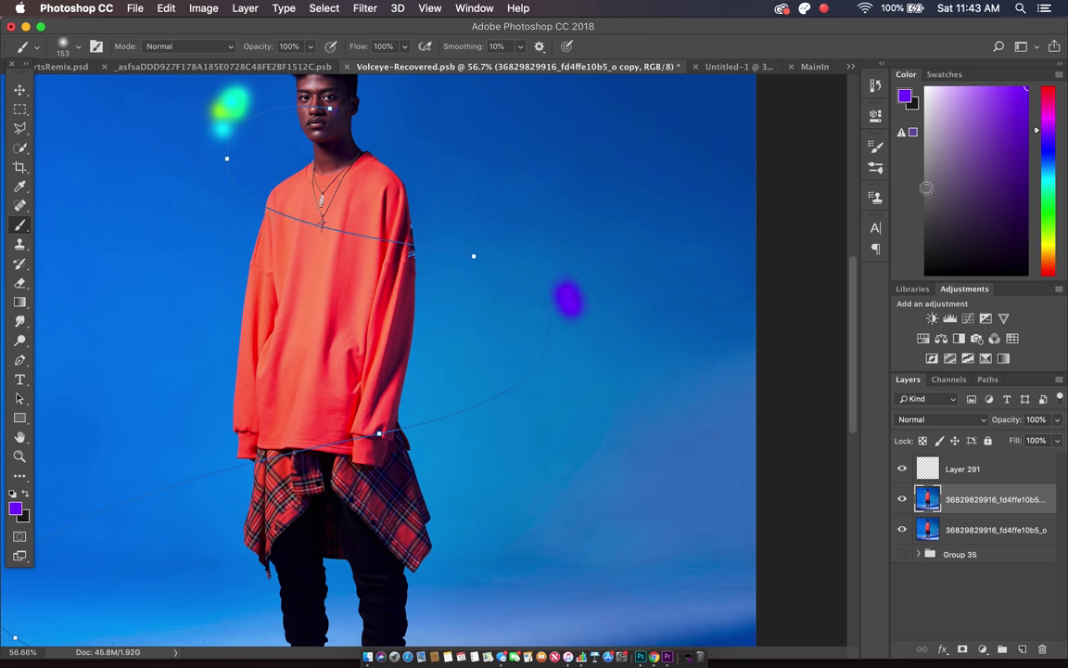
pyautogui.click(1046, 122)
pyautogui.moveTo(574, 323); pyautogui.dragTo(571, 330)
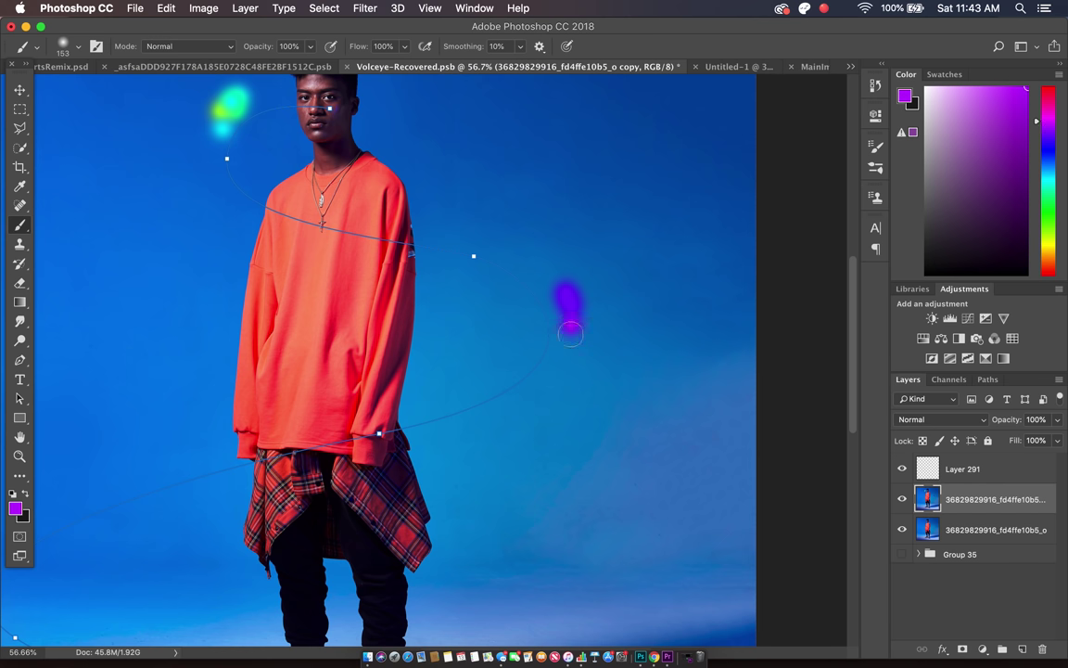
# Step: Try stroking the path with the Smudge tool, inspect how the violet and purple paint smears, and undo the stroke
pyautogui.click(19, 359)
pyautogui.rightClick(446, 335)
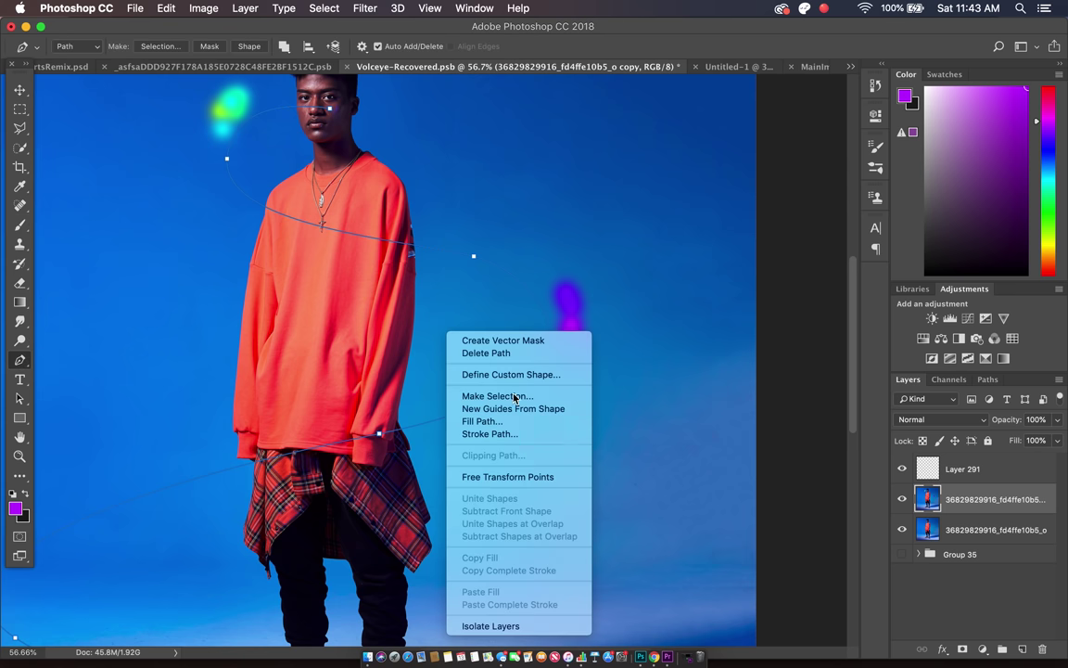
pyautogui.click(527, 442)
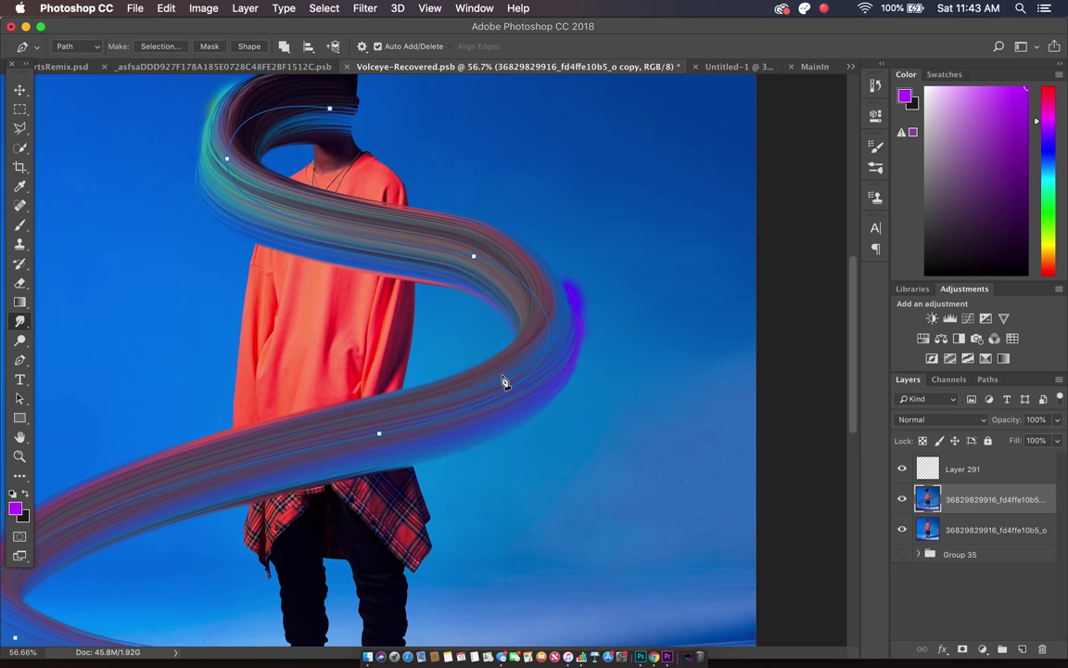
pyautogui.scroll(-5, 486, 339)
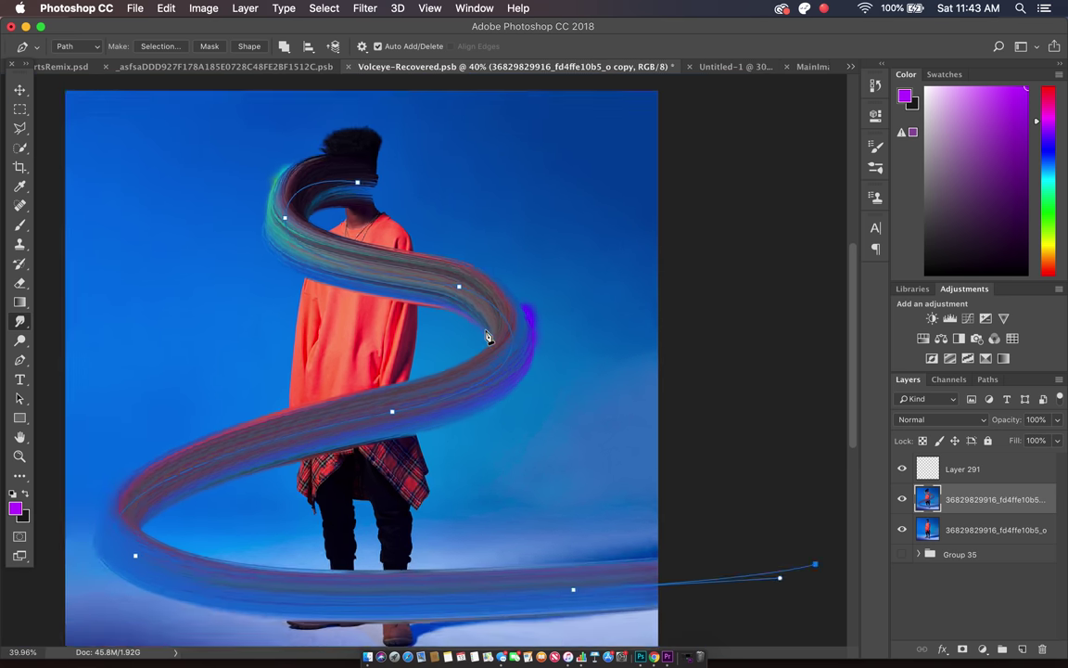
pyautogui.scroll(1, 488, 338)
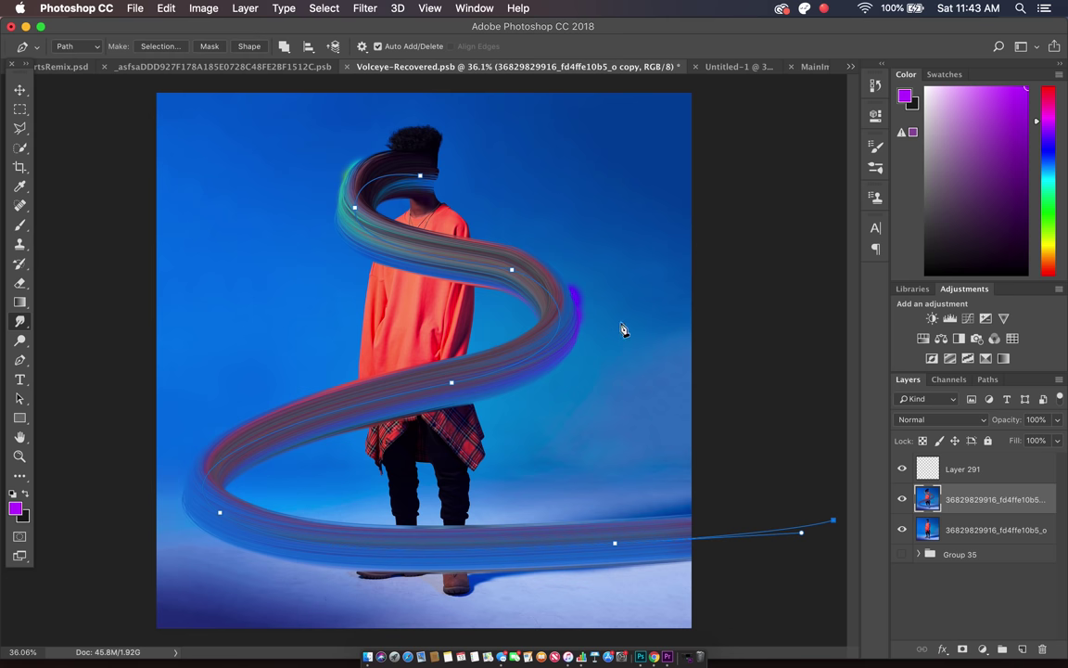
pyautogui.scroll(4, 583, 316)
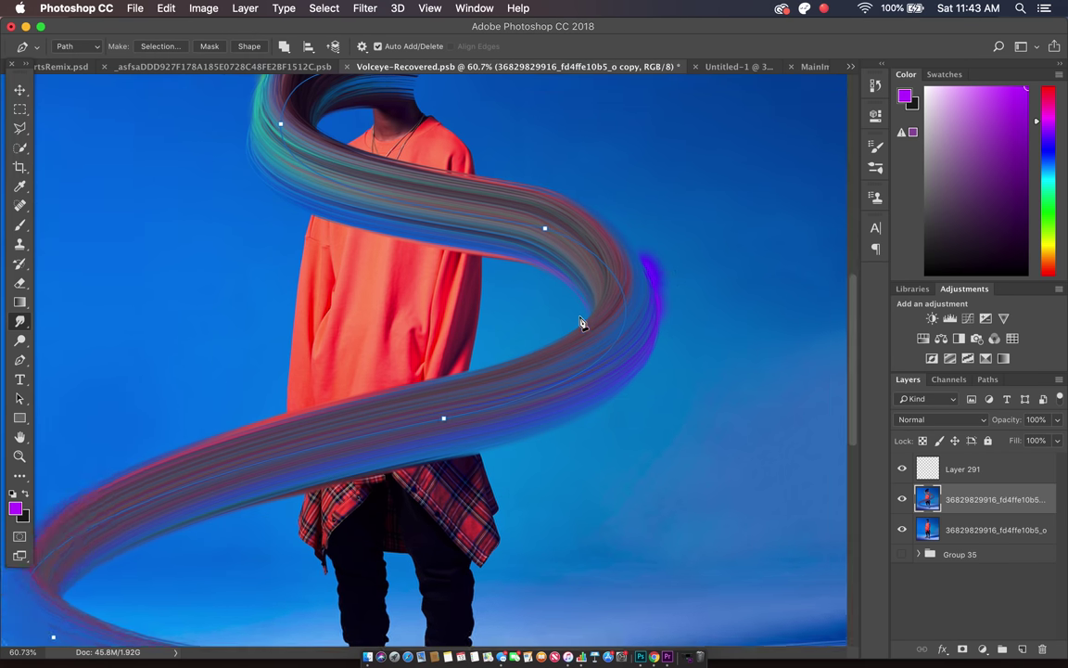
pyautogui.hotkey('ctrl', 'z')
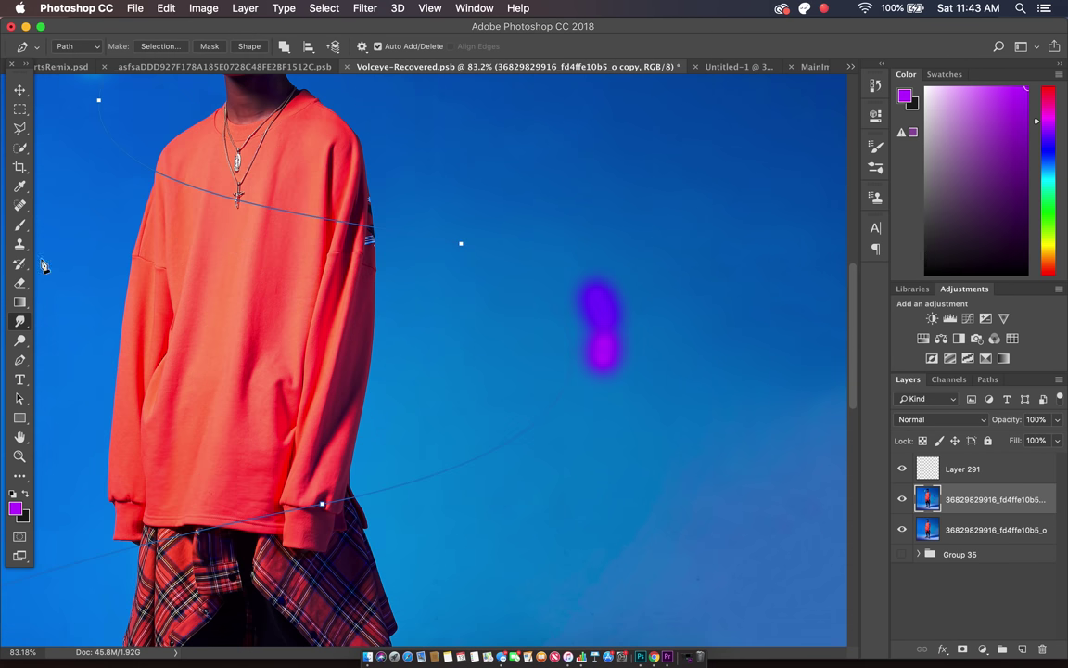
# Step: Set the foreground colour to magenta and brush down the inner side of the violet spot
pyautogui.click(21, 225)
pyautogui.click(1047, 111)
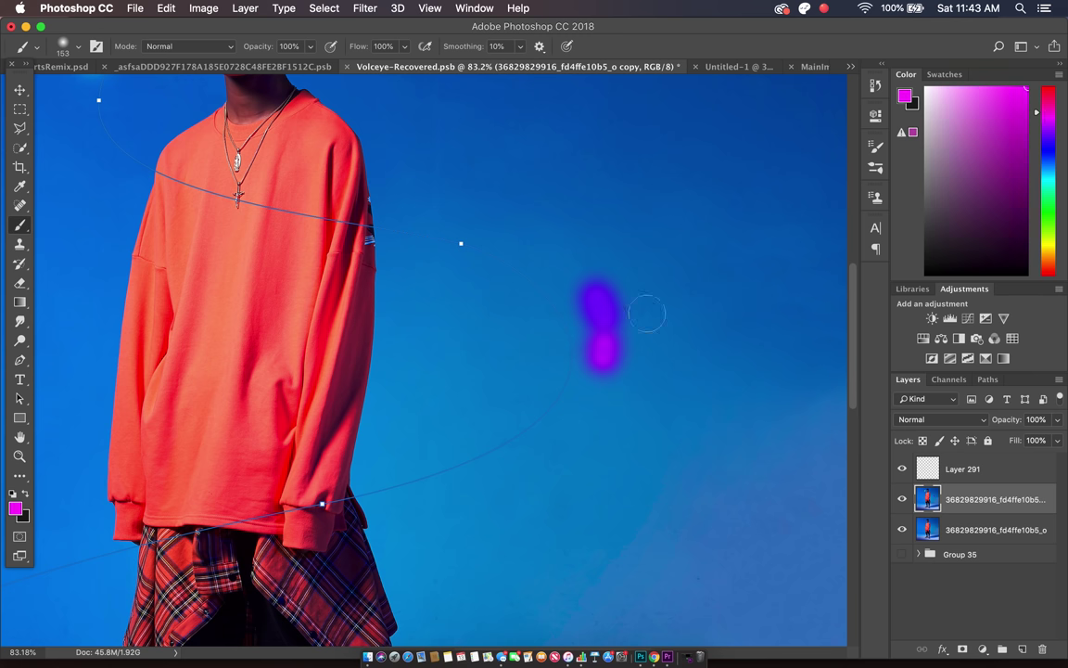
pyautogui.moveTo(580, 301)
pyautogui.mouseDown()
pyautogui.moveTo(594, 352)
pyautogui.moveTo(582, 375)
pyautogui.mouseUp()
# Step: Add blue and violet dabs at the lower inner end of the magenta spot
pyautogui.click(1048, 136)
pyautogui.click(1048, 142)
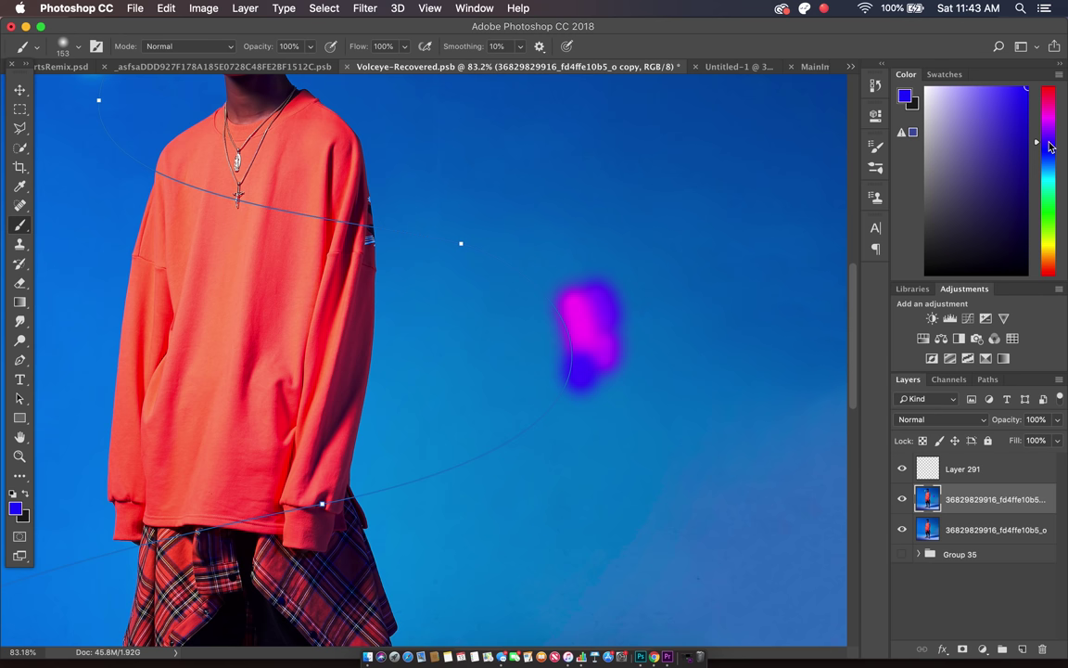
pyautogui.click(1048, 126)
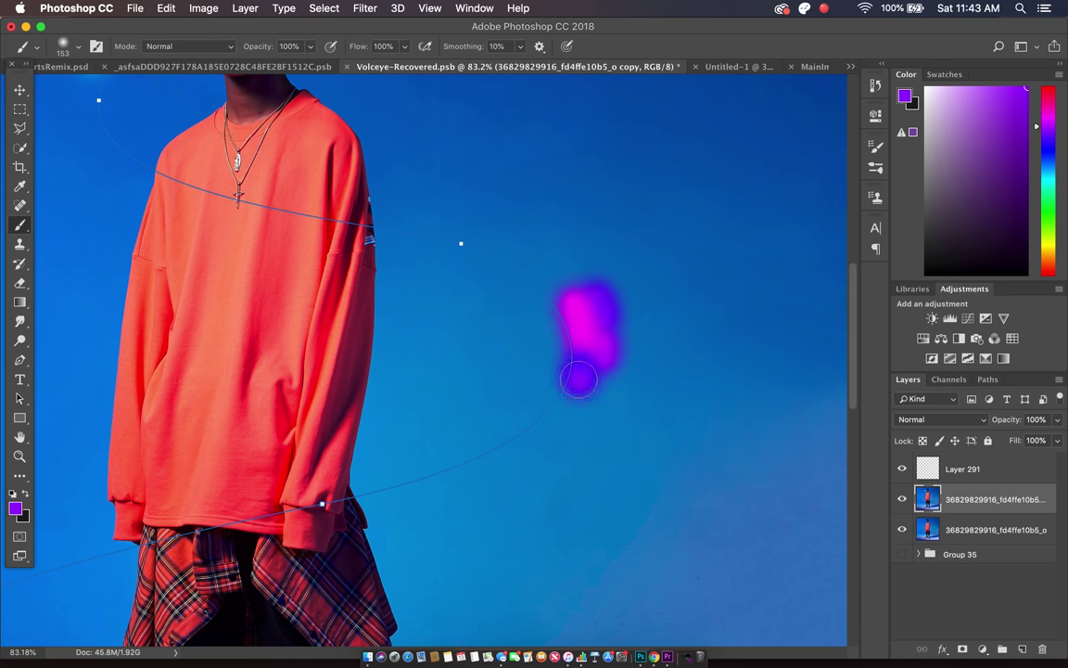
# Step: Reshape the path's lower loop by pulling its end point inward and raising the two anchor points on either side of the boots
pyautogui.scroll(-10, 525, 310)
pyautogui.scroll(-3, 519, 325)
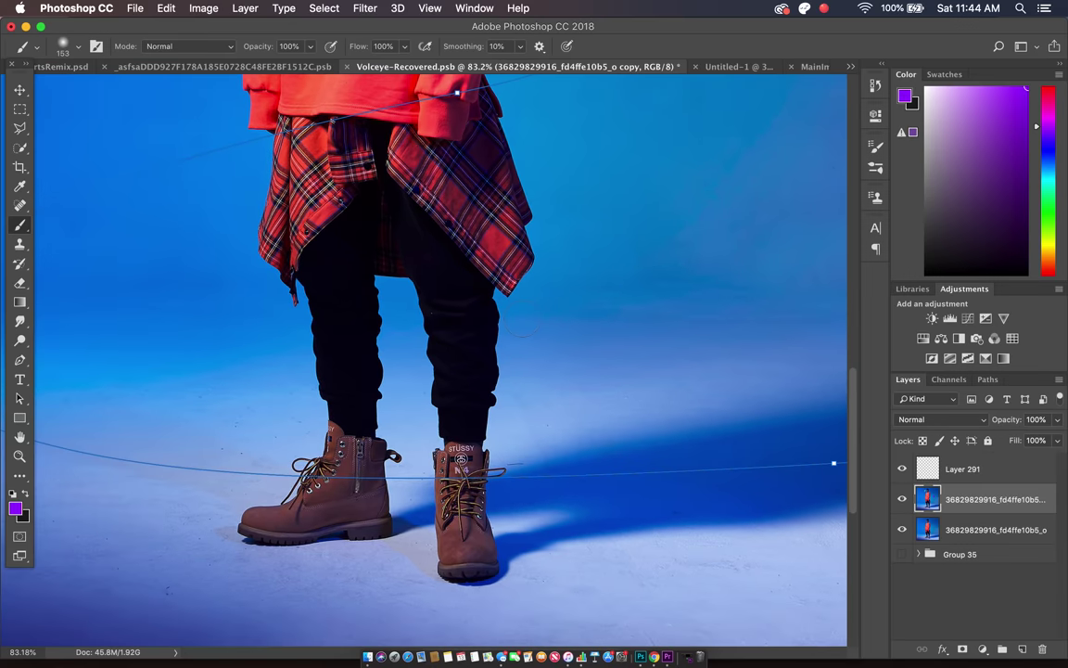
pyautogui.scroll(-3, 520, 325)
pyautogui.press('p')
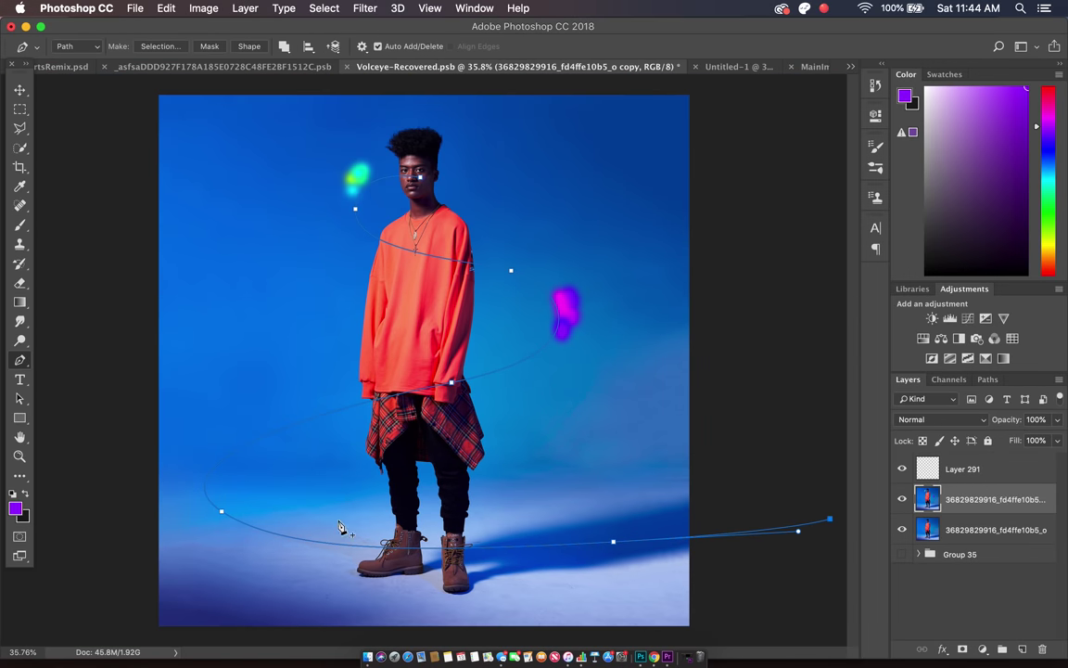
pyautogui.moveTo(830, 522); pyautogui.dragTo(783, 543)
pyautogui.moveTo(220, 517); pyautogui.dragTo(215, 487)
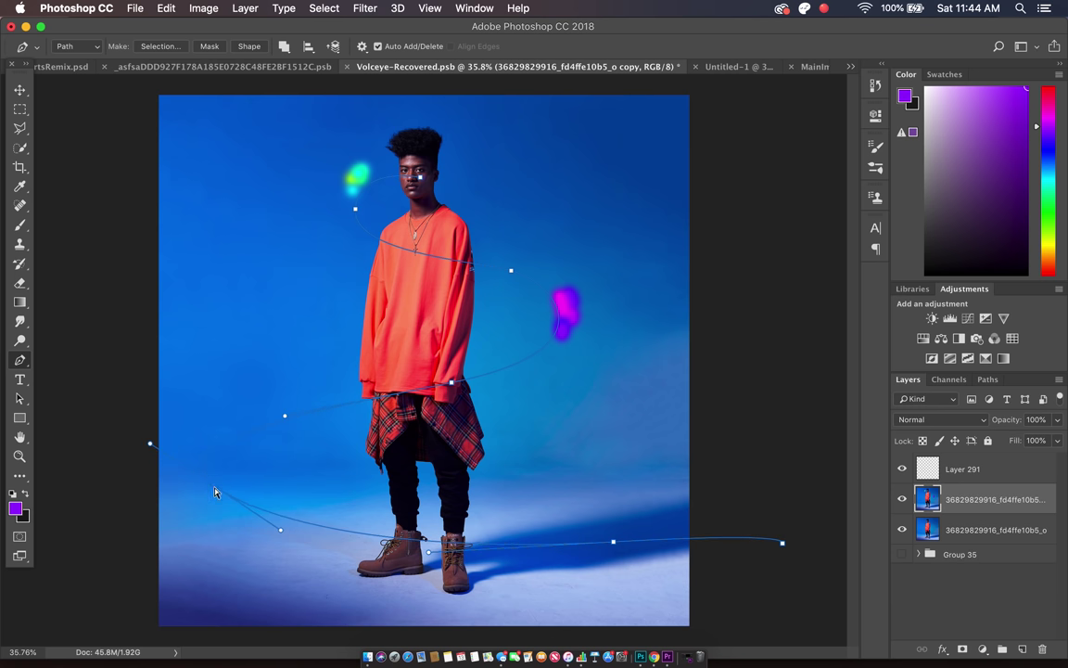
pyautogui.moveTo(616, 547); pyautogui.dragTo(616, 516)
# Step: Try stroking the reshaped path with the Smudge tool, inspect the full ribbon, and undo the stroke
pyautogui.rightClick(517, 397)
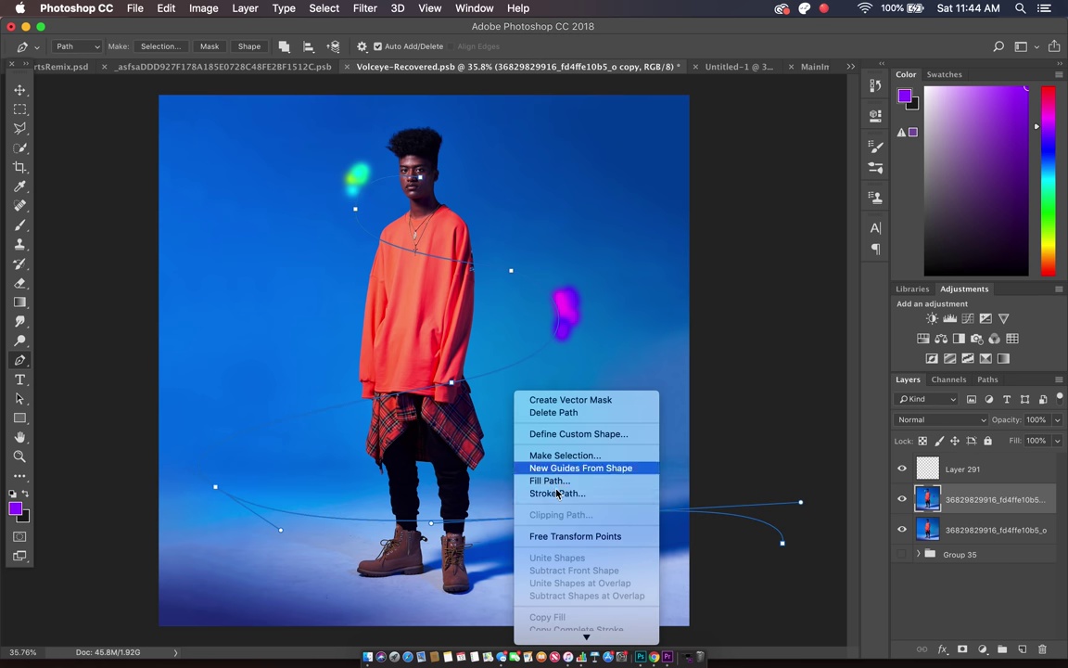
pyautogui.click(556, 491)
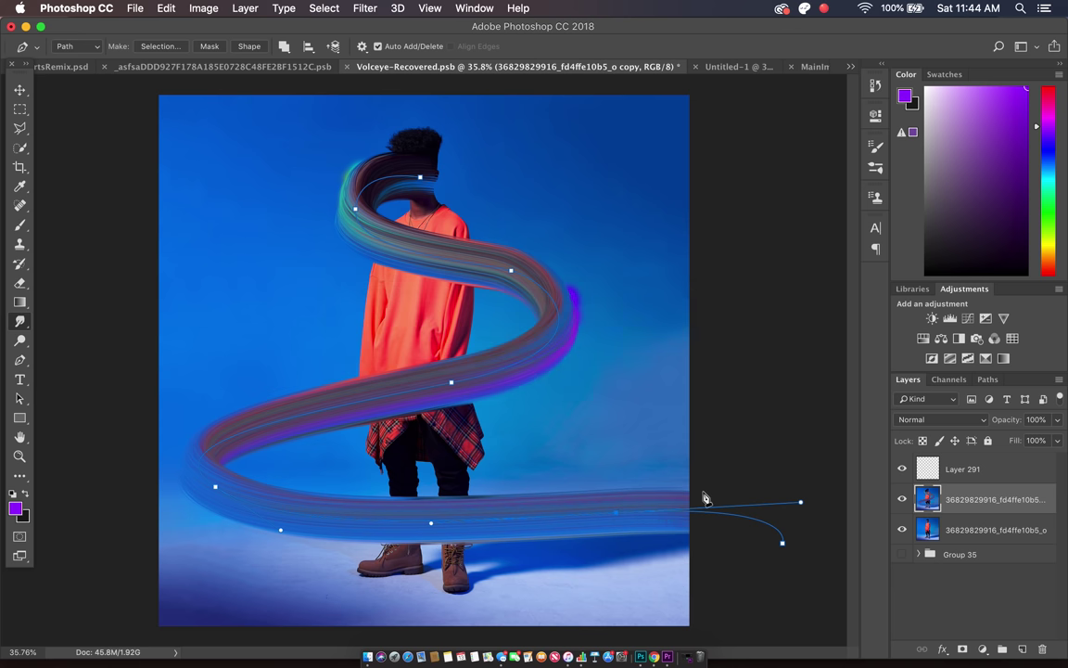
pyautogui.scroll(-5, 647, 370)
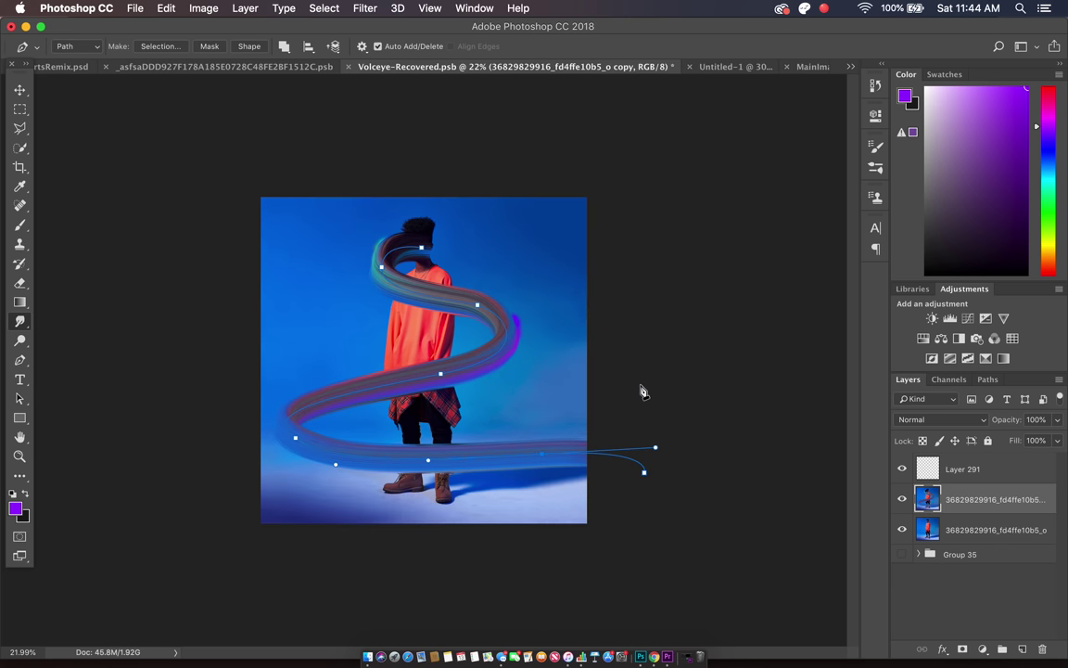
pyautogui.scroll(5, 517, 323)
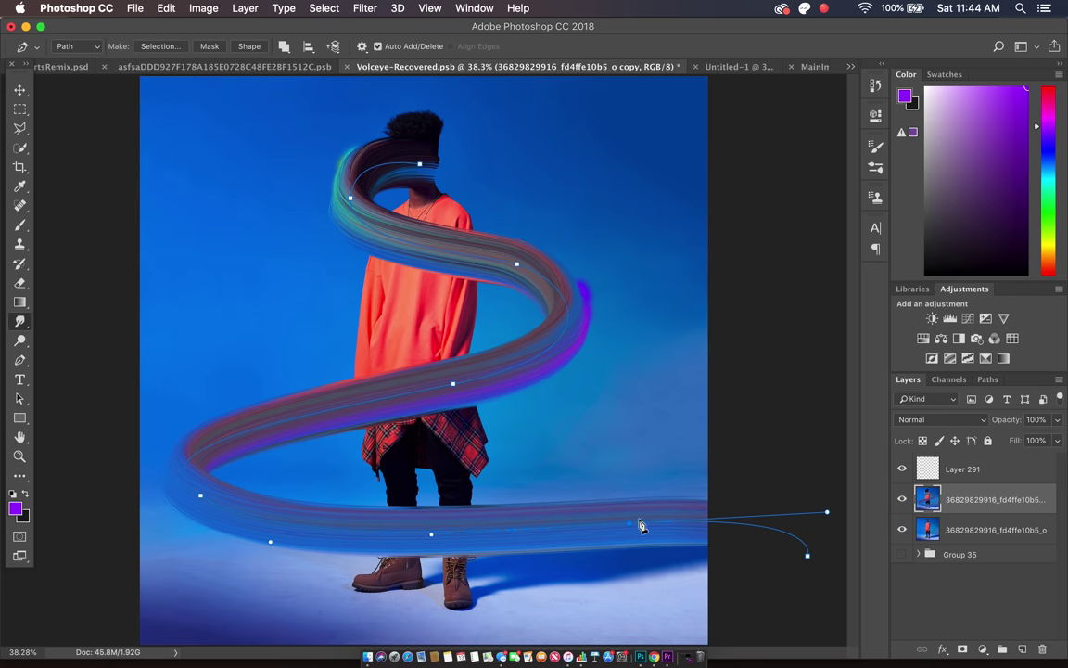
pyautogui.hotkey('ctrl', 'z')
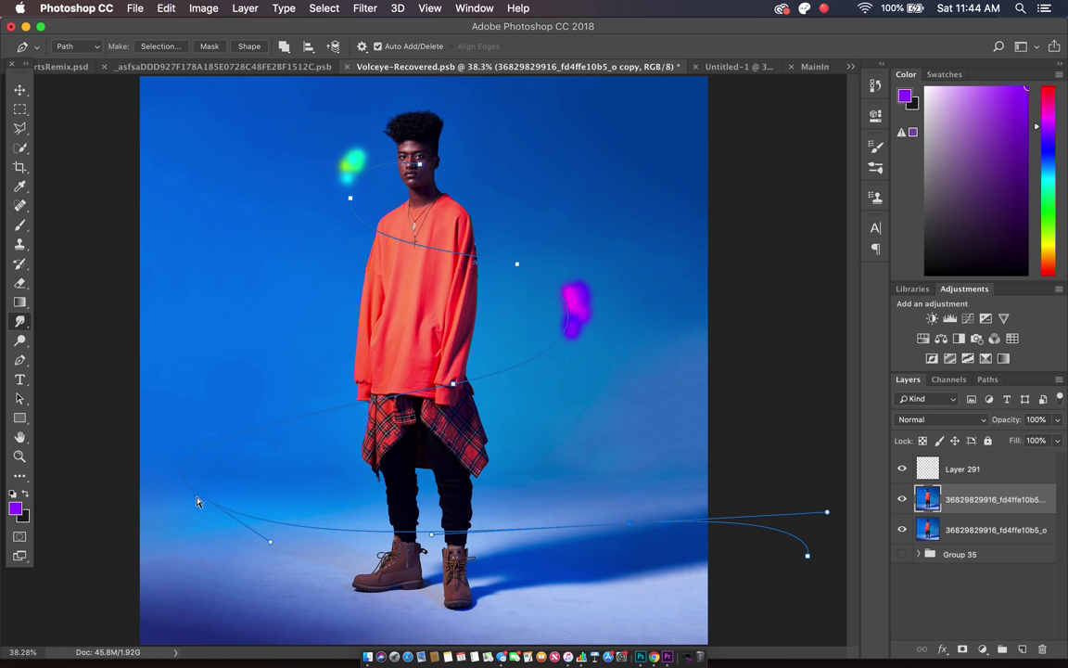
# Step: Move the path's lower-left anchor point horizontally inward toward the figure's legs
pyautogui.moveTo(200, 502)
pyautogui.mouseDown()
pyautogui.moveTo(292, 506)
pyautogui.moveTo(281, 503)
pyautogui.mouseUp()
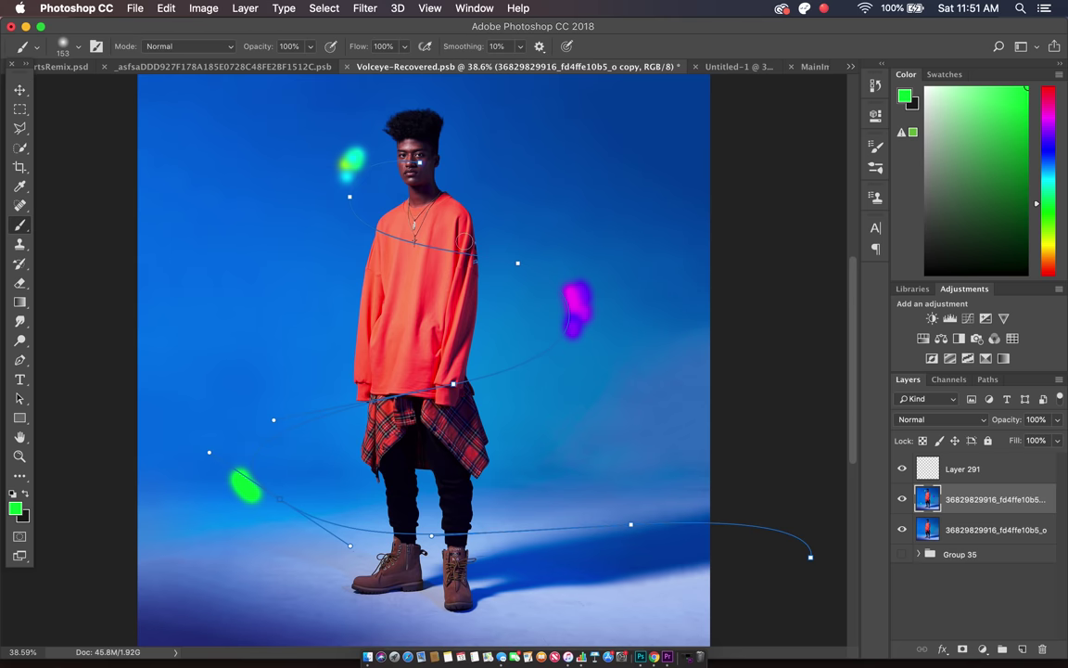
# Step: Set the foreground colour to yellow and paint a dab at each end of the green spot on the lower loop
pyautogui.scroll(3, 465, 241)
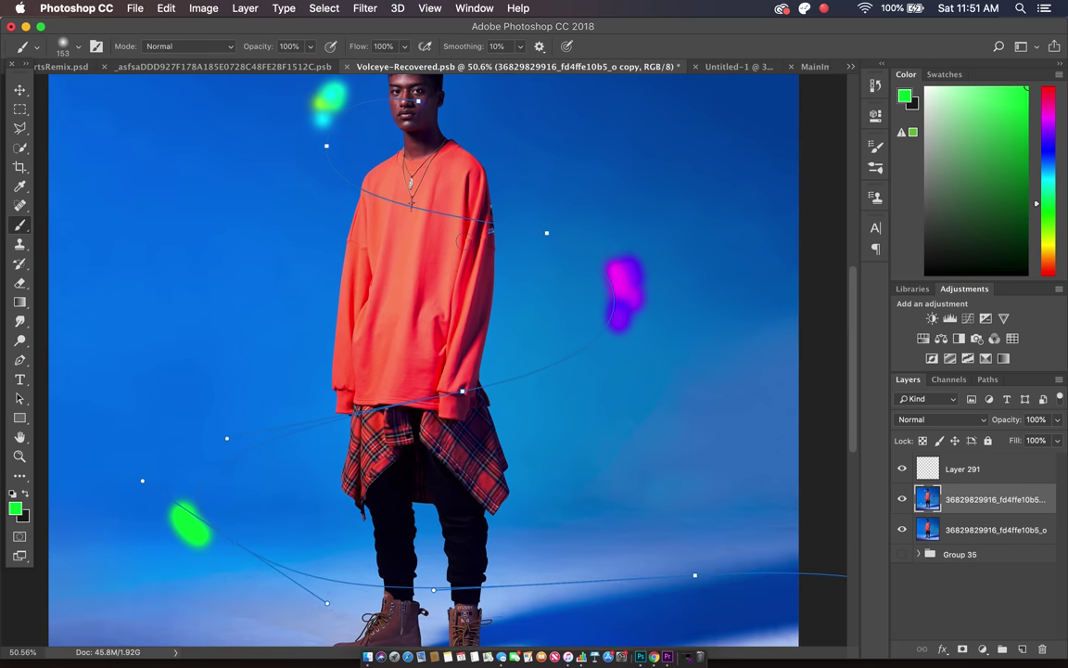
pyautogui.moveTo(1059, 213); pyautogui.dragTo(1050, 245)
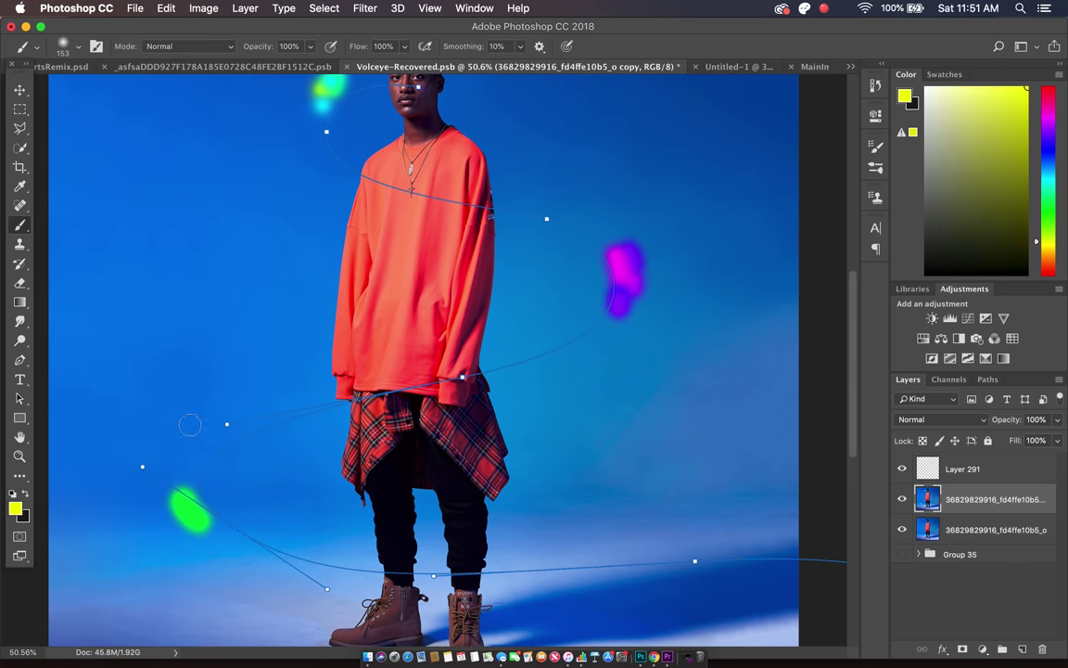
pyautogui.click(185, 477)
pyautogui.click(214, 526)
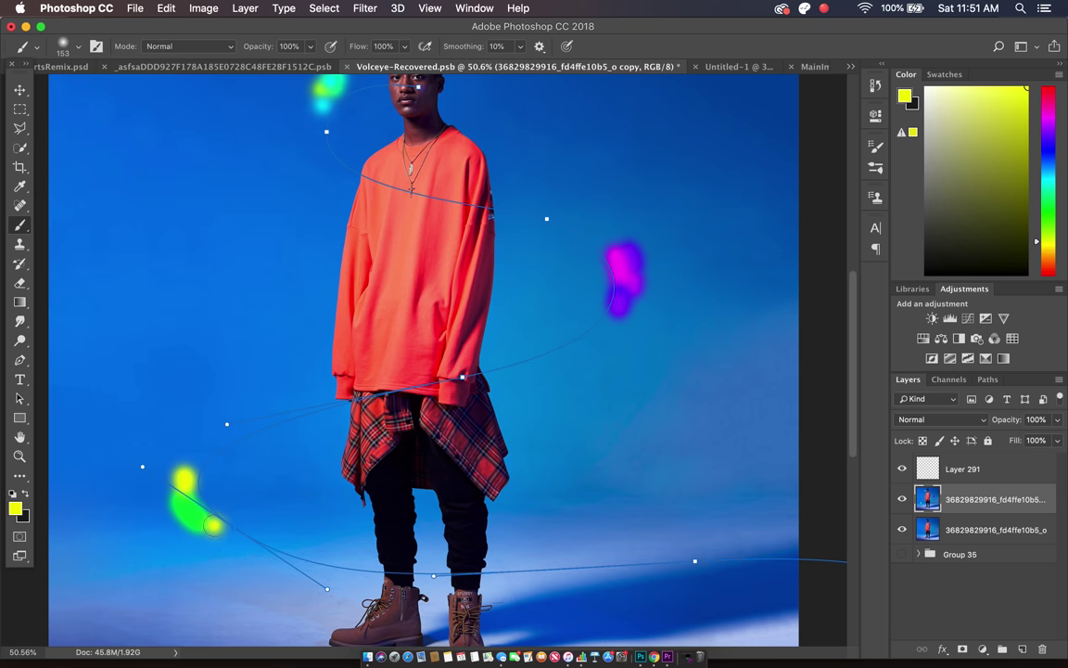
pyautogui.hscroll(2, 591, 501)
pyautogui.scroll(-2, 591, 501)
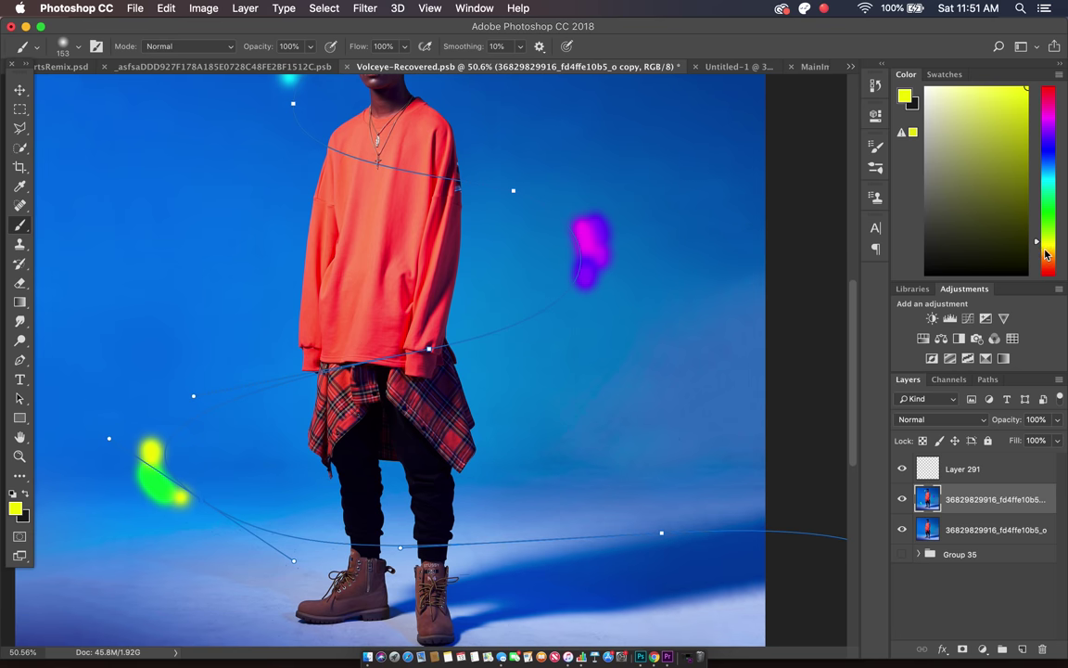
# Step: Paint a cyan spot beside the left boot's ankle and add blue dabs at both of its ends
pyautogui.moveTo(1046, 255); pyautogui.dragTo(1046, 178)
pyautogui.scroll(-5, 288, 410)
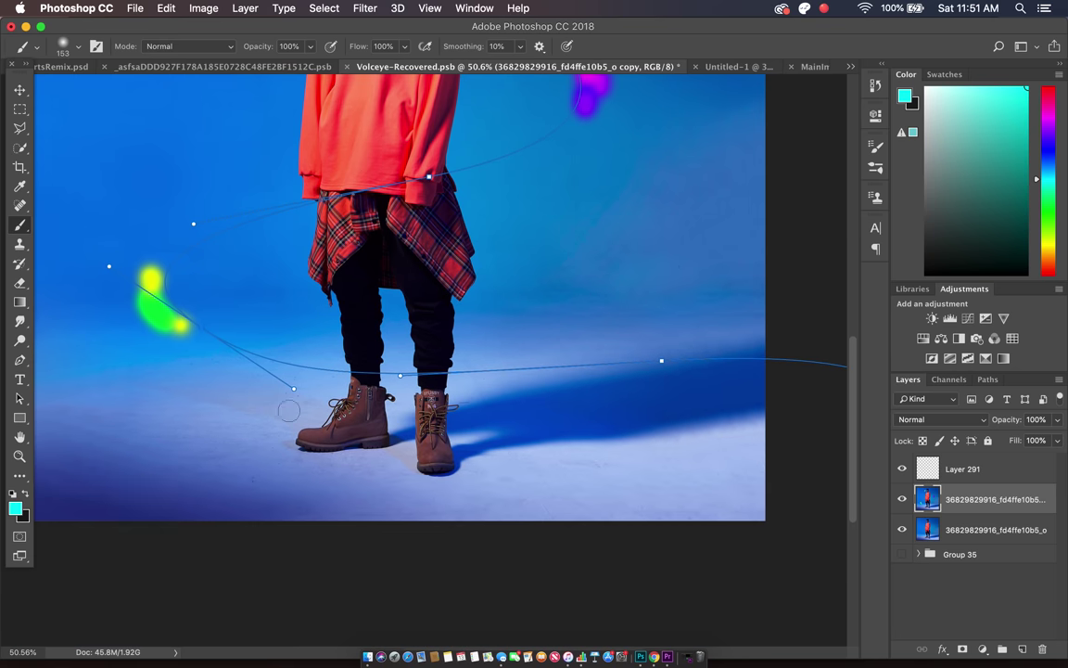
pyautogui.moveTo(299, 403); pyautogui.dragTo(334, 400)
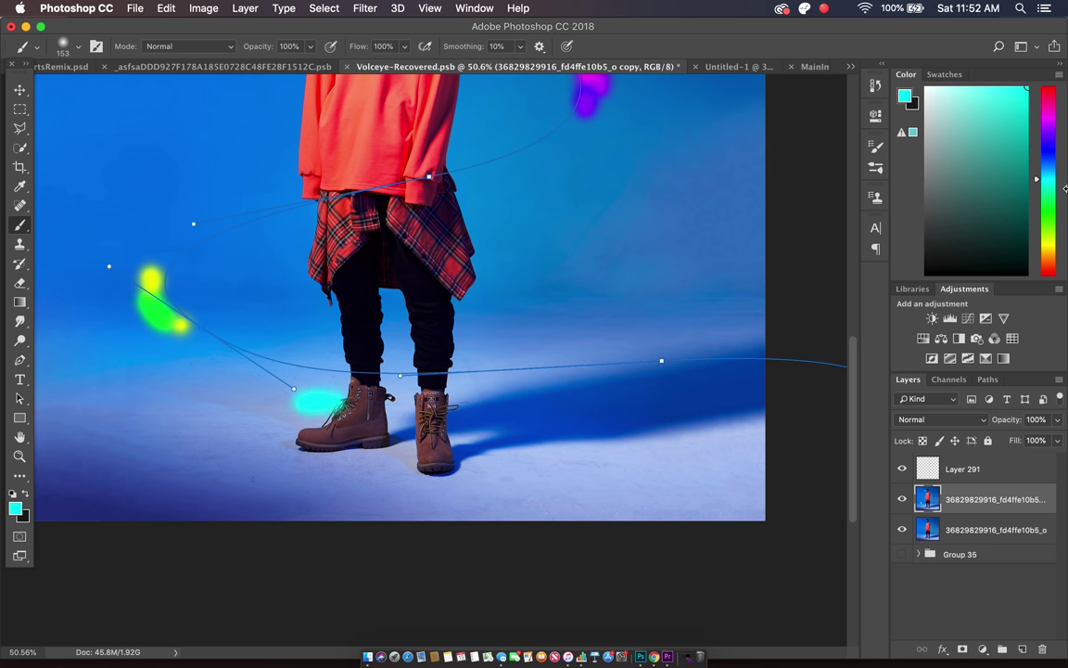
pyautogui.click(1048, 162)
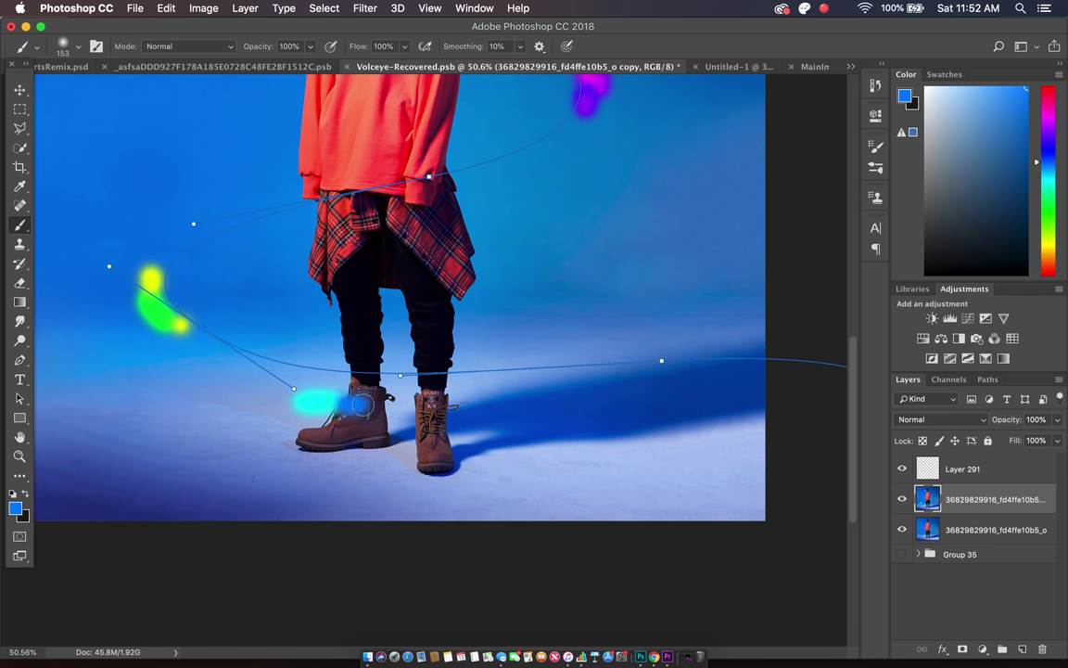
pyautogui.click(282, 401)
pyautogui.click(266, 380)
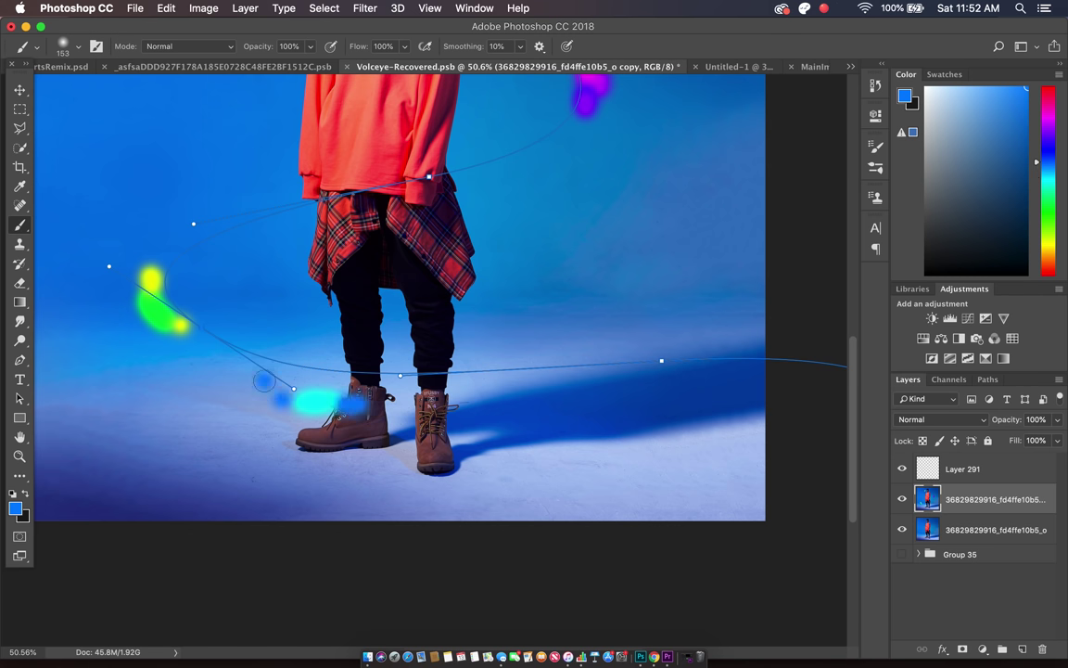
# Step: Paint lime green dabs left of the shins, beside the plaid shirt, below the purple spot and beside the left sleeve cuff
pyautogui.click(1045, 227)
pyautogui.click(296, 330)
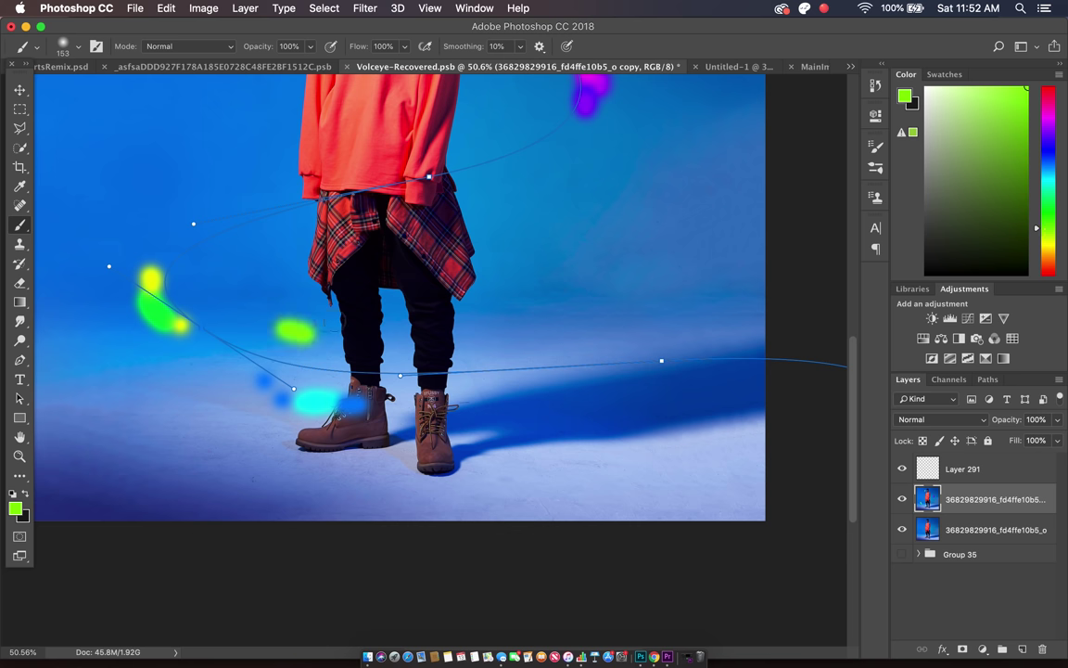
pyautogui.scroll(-2, 333, 322)
pyautogui.scroll(5, 333, 322)
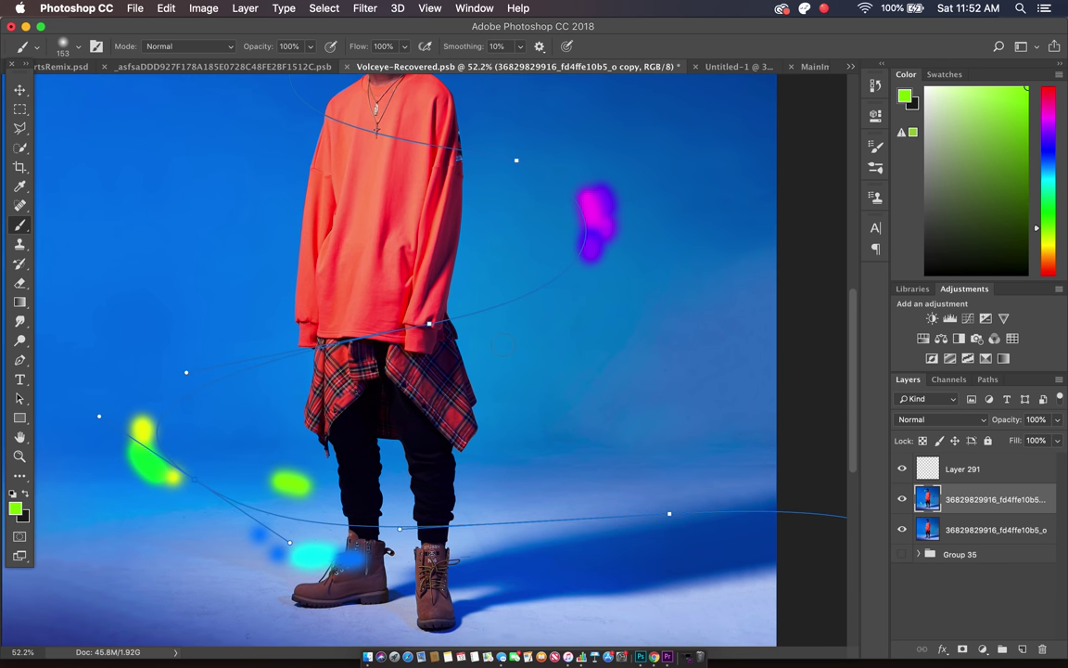
pyautogui.click(492, 344)
pyautogui.click(576, 304)
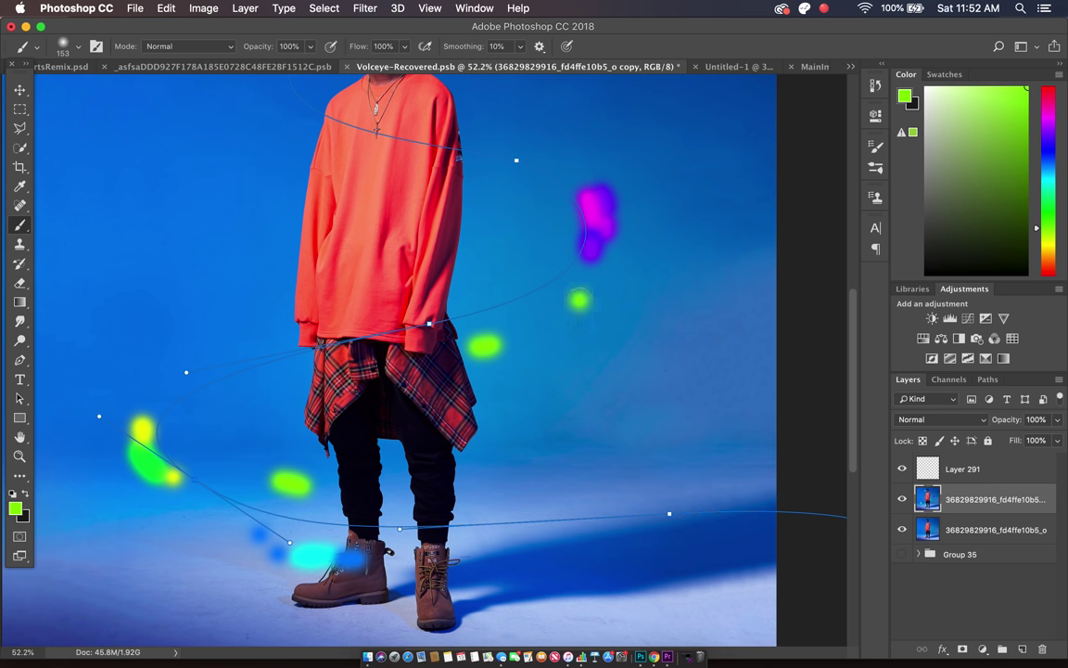
pyautogui.click(272, 323)
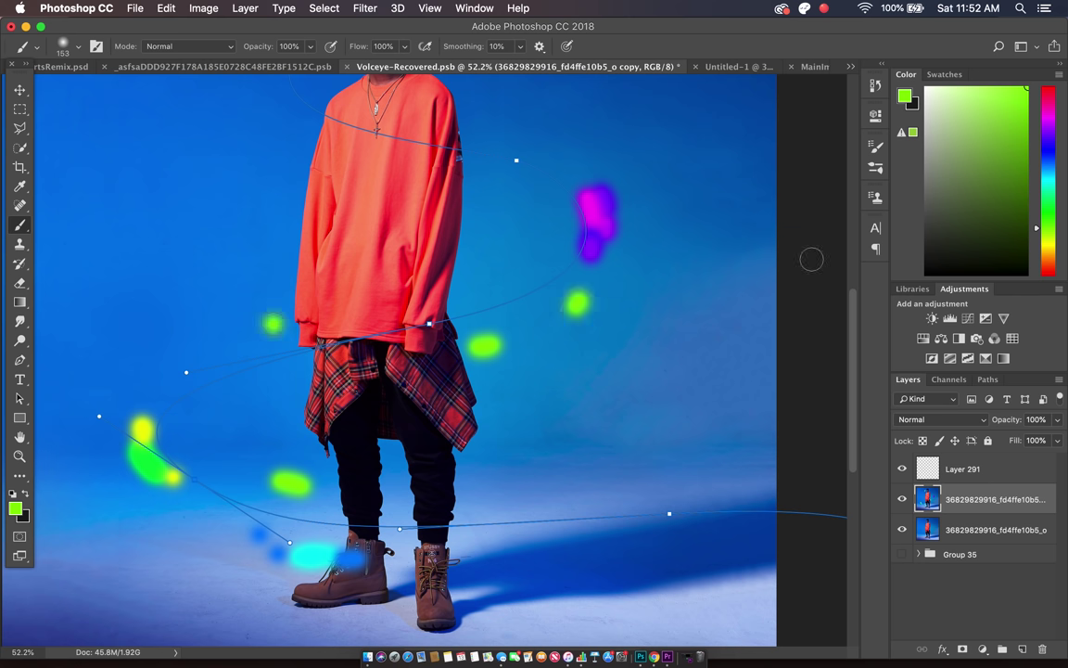
# Step: Set the foreground colour to cyan and paint a dab beside the green one at the left sleeve cuff
pyautogui.click(1049, 166)
pyautogui.click(1048, 177)
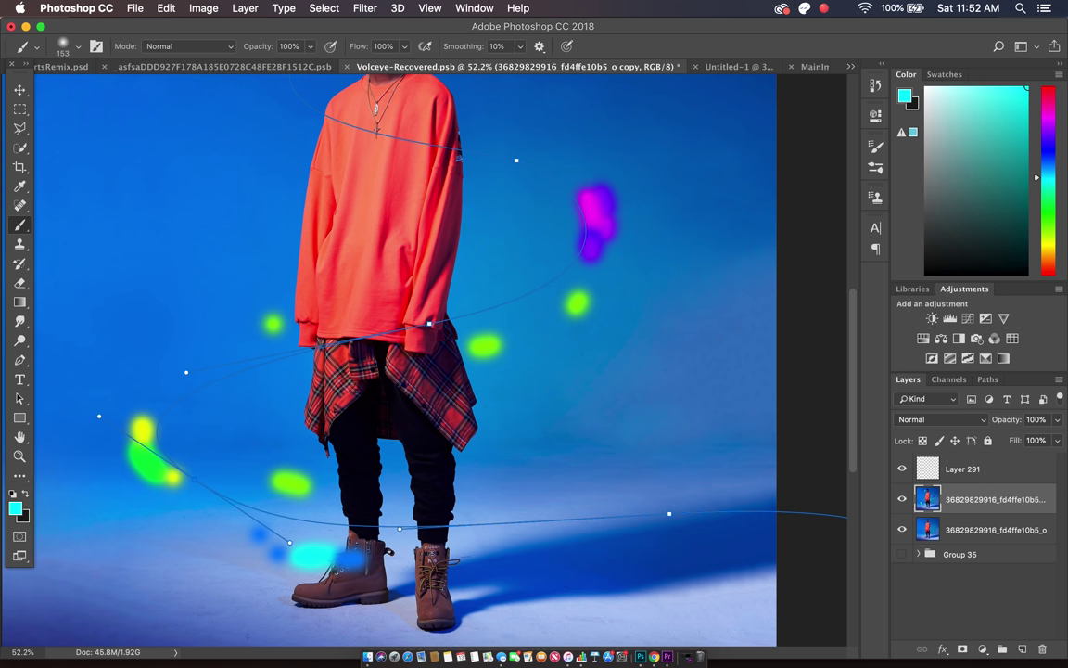
pyautogui.click(253, 328)
pyautogui.scroll(-5, 263, 324)
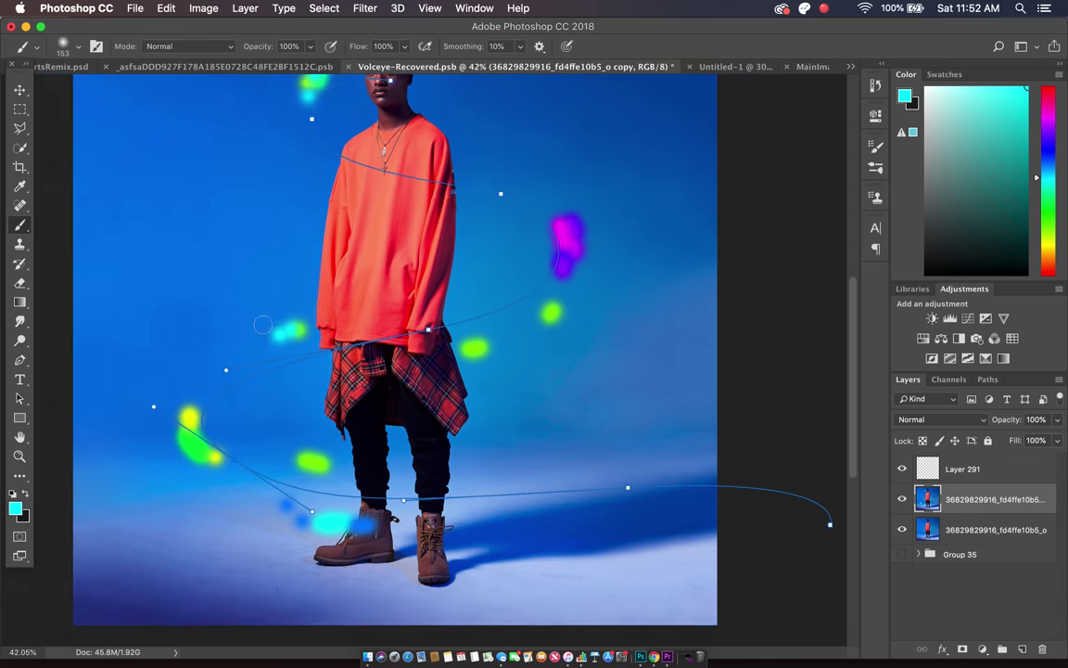
pyautogui.scroll(5, 264, 324)
# Step: Try stroking the path with the Smudge tool on the portrait copy layer
pyautogui.click(20, 360)
pyautogui.scroll(5, 726, 301)
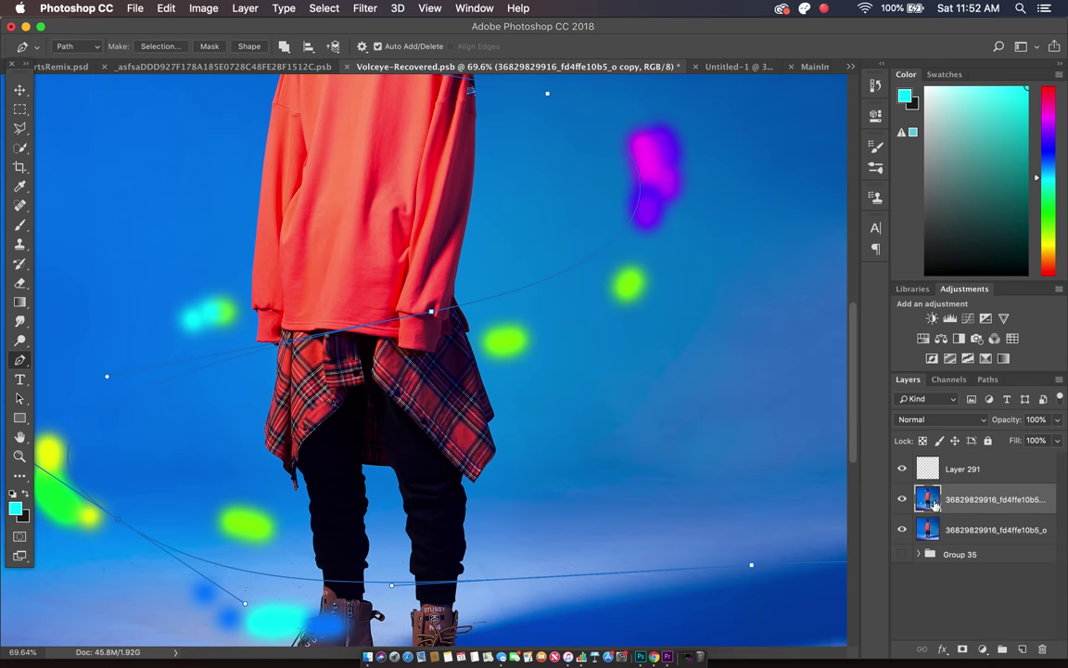
pyautogui.scroll(-4, 744, 390)
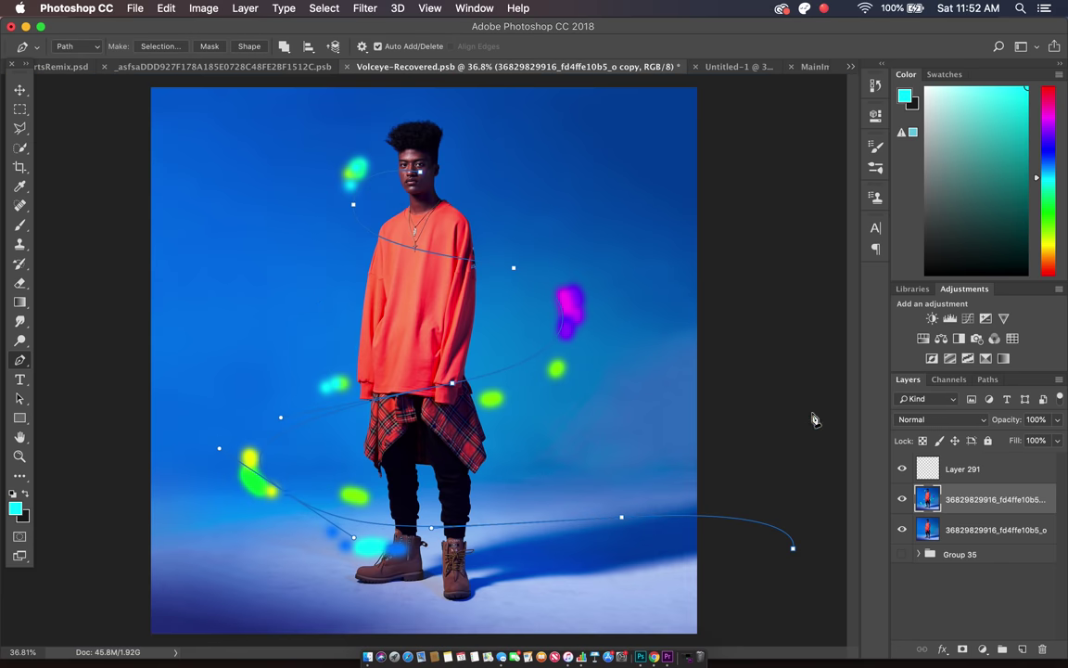
pyautogui.rightClick(336, 293)
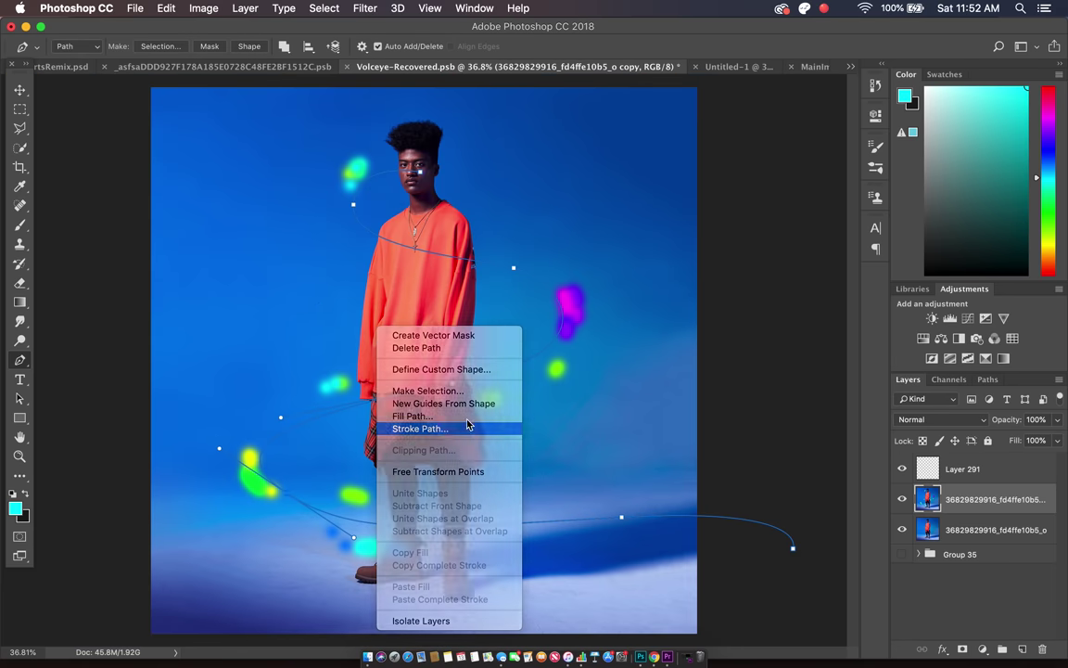
pyautogui.click(413, 419)
pyautogui.press('Return')
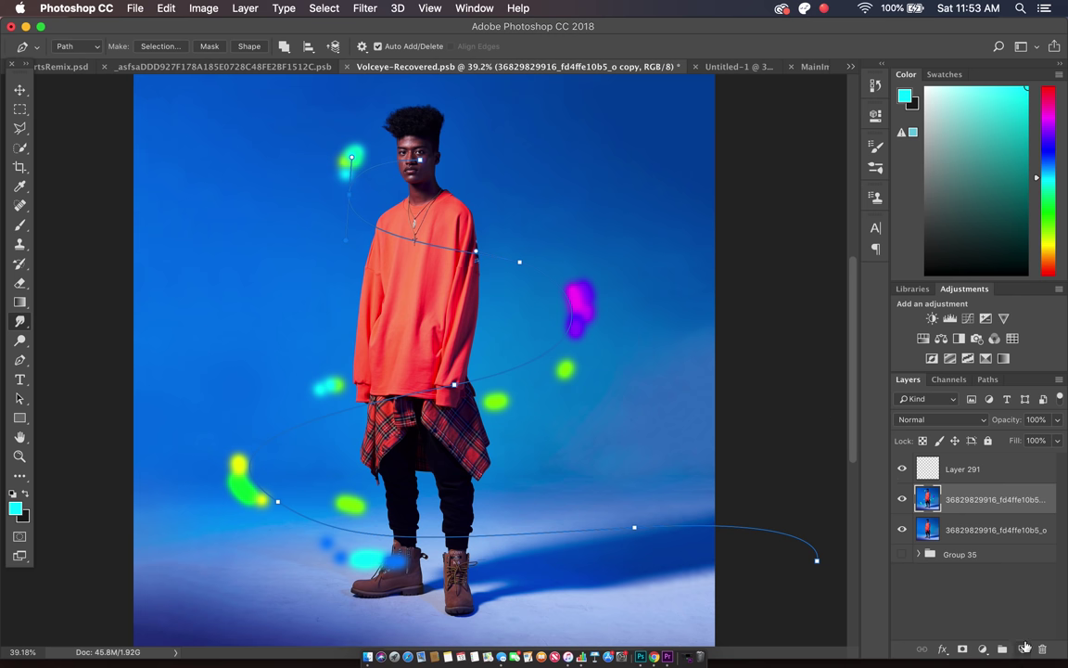
# Step: Add a new layer above the portrait copy and repaint the spot beside the head with green and turquoise sampled from it
pyautogui.click(1024, 648)
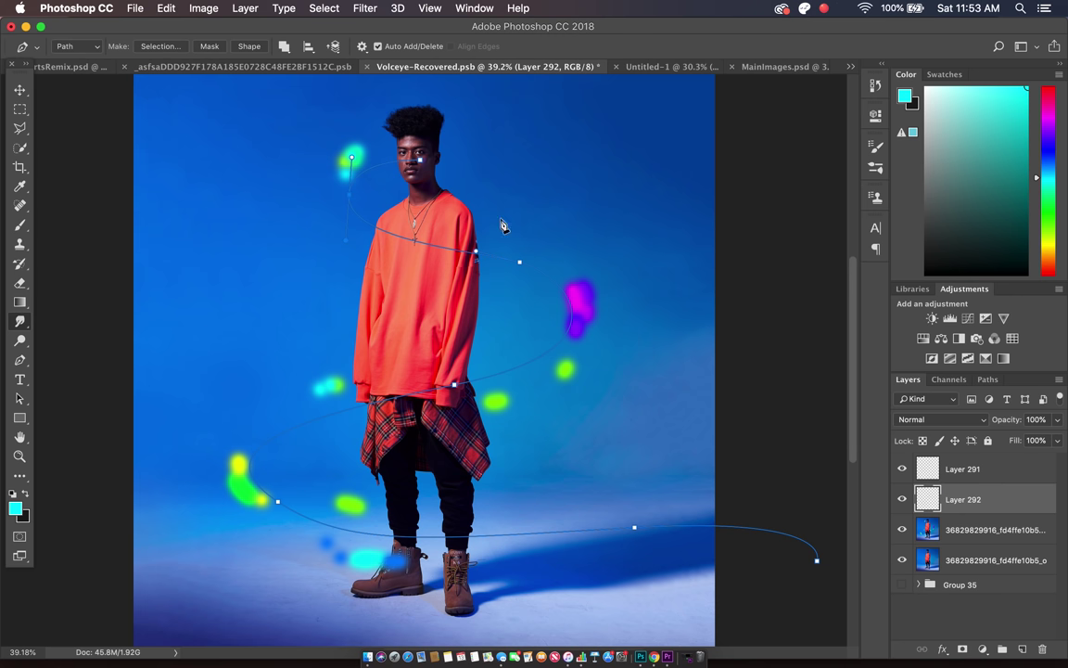
pyautogui.click(16, 226)
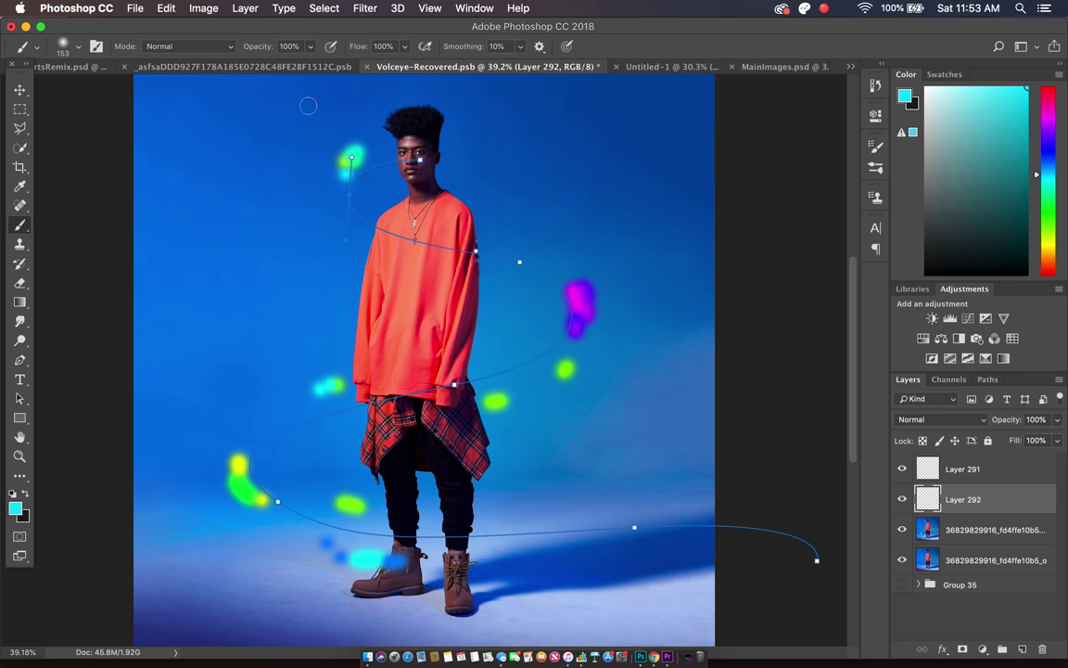
pyautogui.keyDown('alt'); pyautogui.click(351, 157); pyautogui.keyUp('alt')
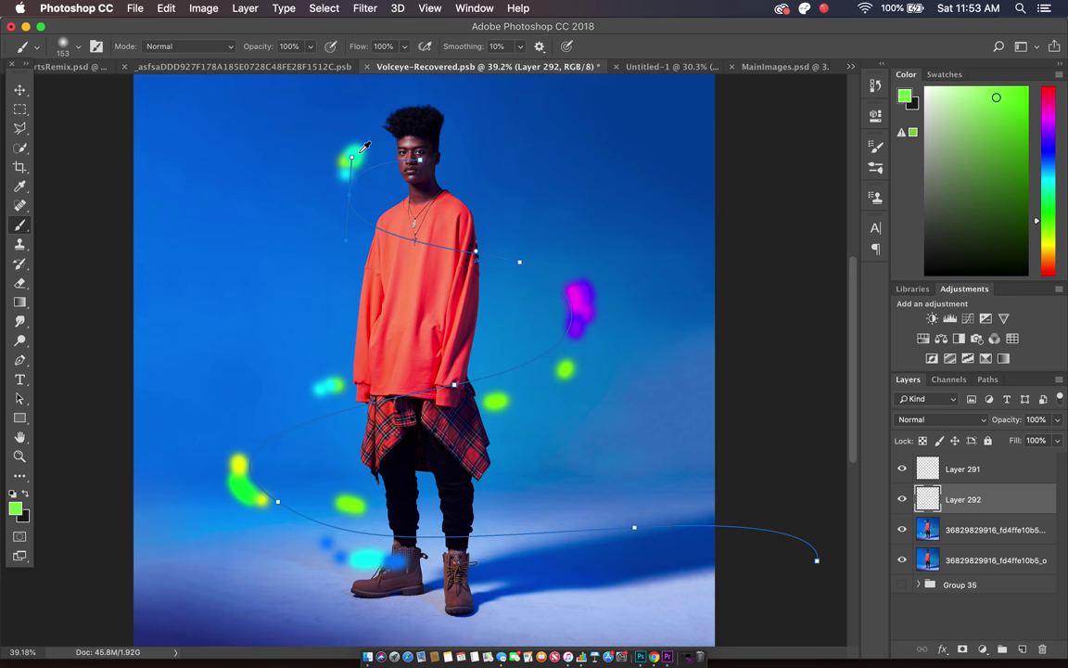
pyautogui.keyDown('alt'); pyautogui.click(352, 157); pyautogui.keyUp('alt')
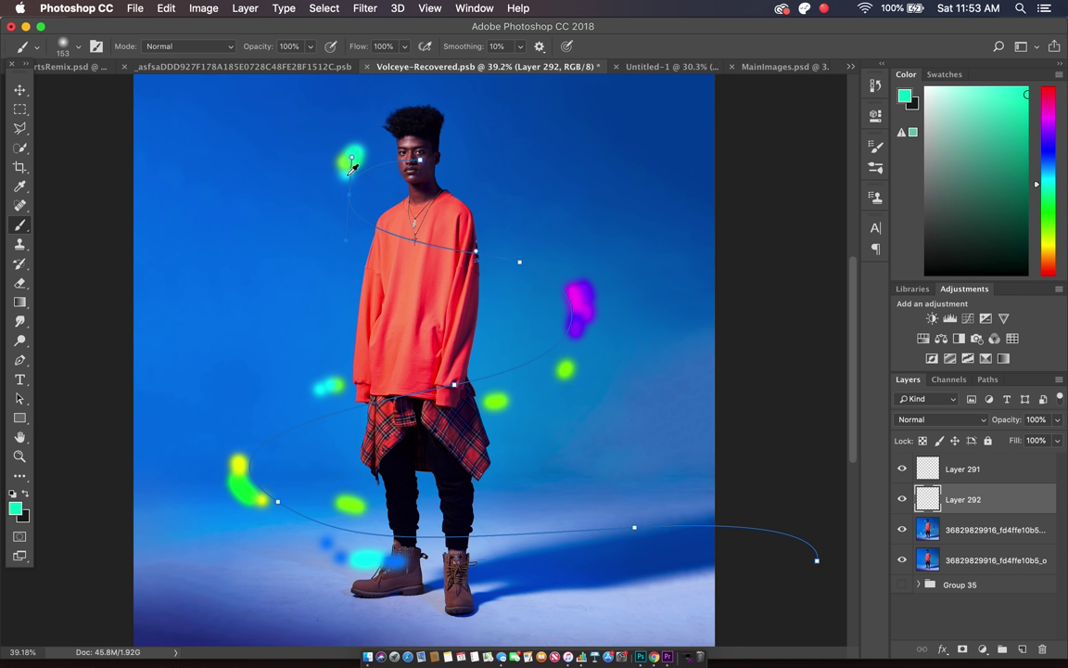
# Step: Repaint the purple spot with sampled magenta and the two dabs below it with their sampled lime green on the new layer
pyautogui.keyDown('alt'); pyautogui.click(583, 296); pyautogui.keyUp('alt')
pyautogui.click(577, 327)
pyautogui.keyDown('alt'); pyautogui.click(568, 371); pyautogui.keyUp('alt')
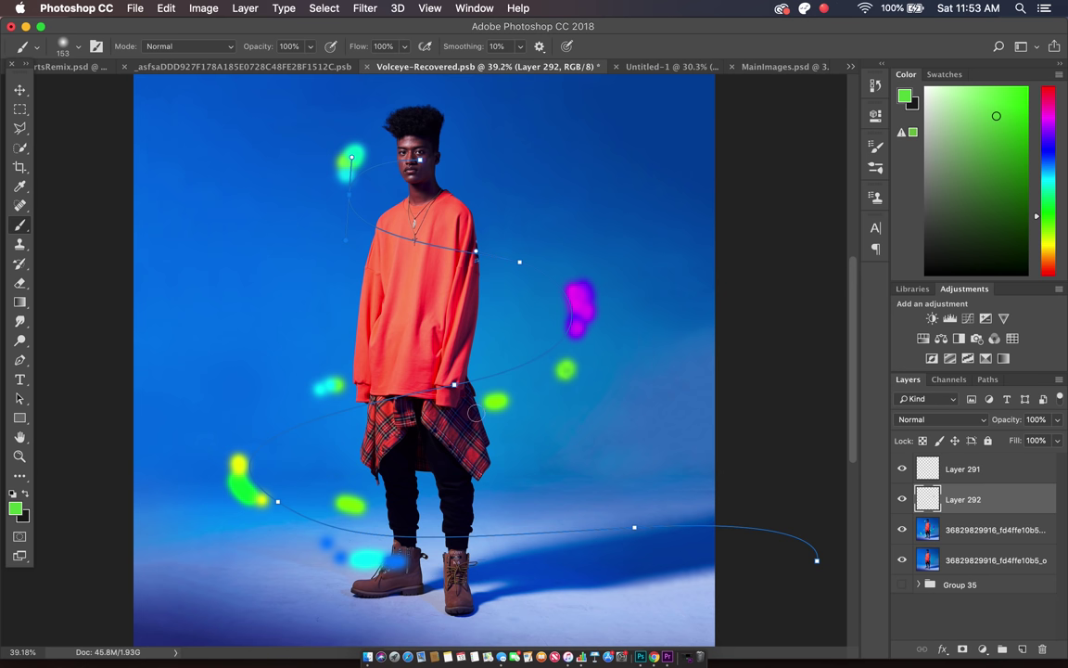
pyautogui.keyDown('alt'); pyautogui.click(567, 369); pyautogui.keyUp('alt')
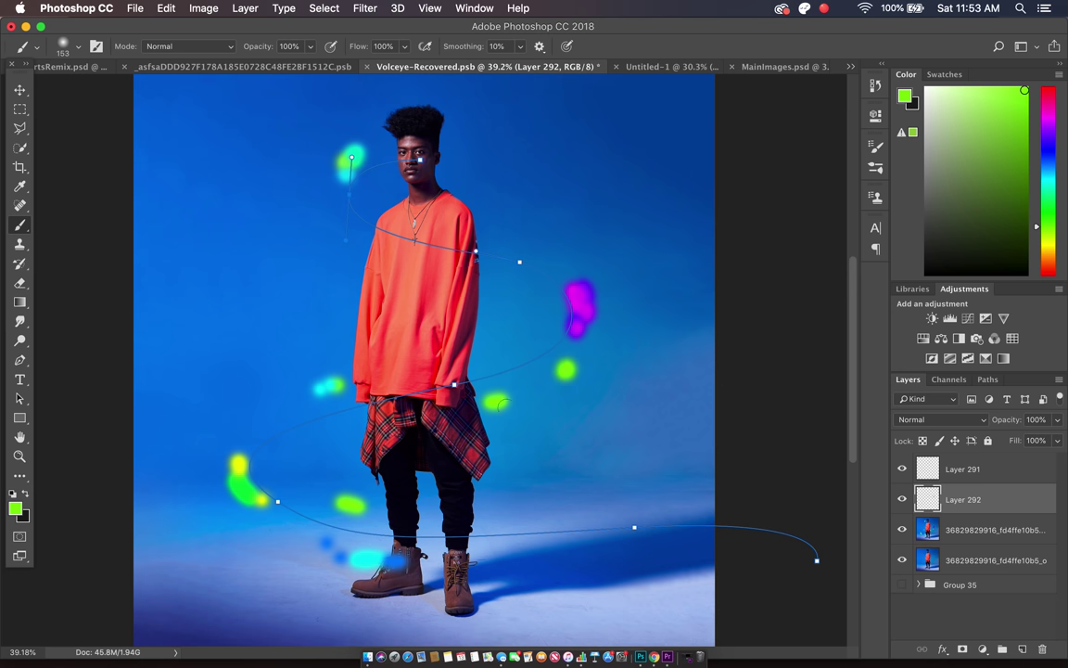
pyautogui.keyDown('alt'); pyautogui.click(500, 400); pyautogui.keyUp('alt')
# Step: Repaint the cyan dab by the sleeve and the green, yellow, cyan and blue spots on the lower loop with colours sampled from each
pyautogui.keyDown('alt'); pyautogui.click(331, 384); pyautogui.keyUp('alt')
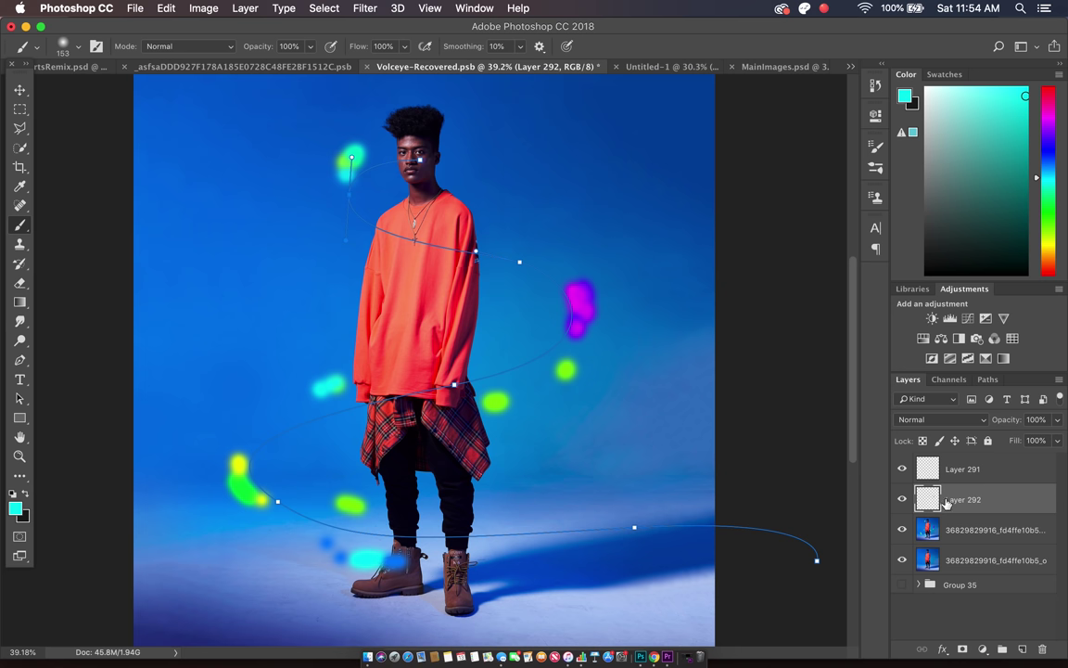
pyautogui.keyDown('alt'); pyautogui.click(244, 491); pyautogui.keyUp('alt')
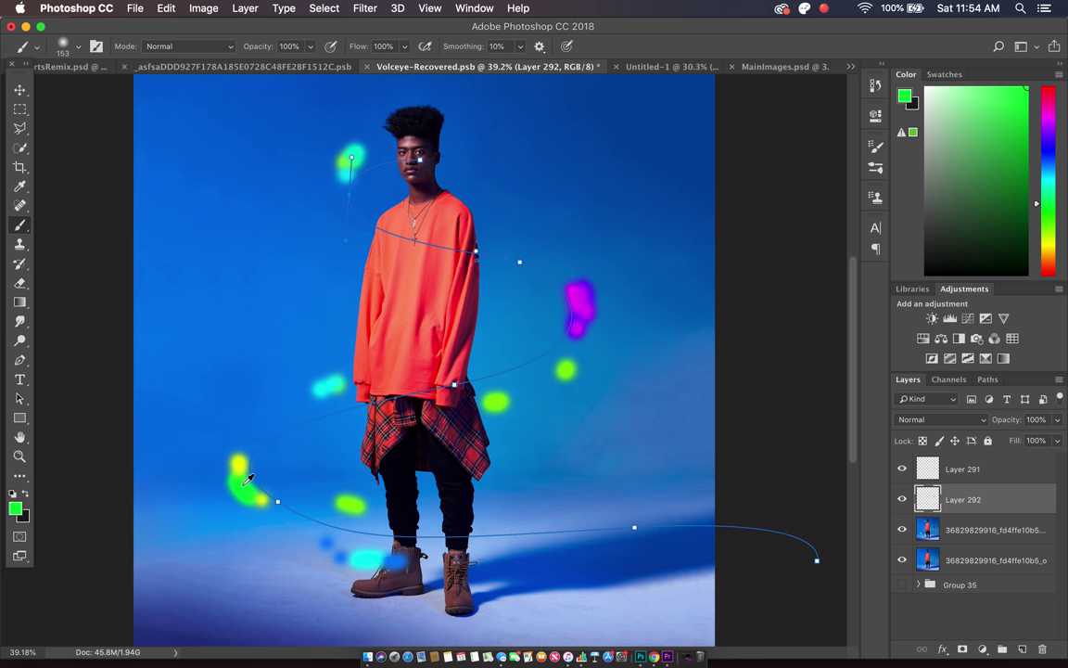
pyautogui.keyDown('alt'); pyautogui.click(243, 469); pyautogui.keyUp('alt')
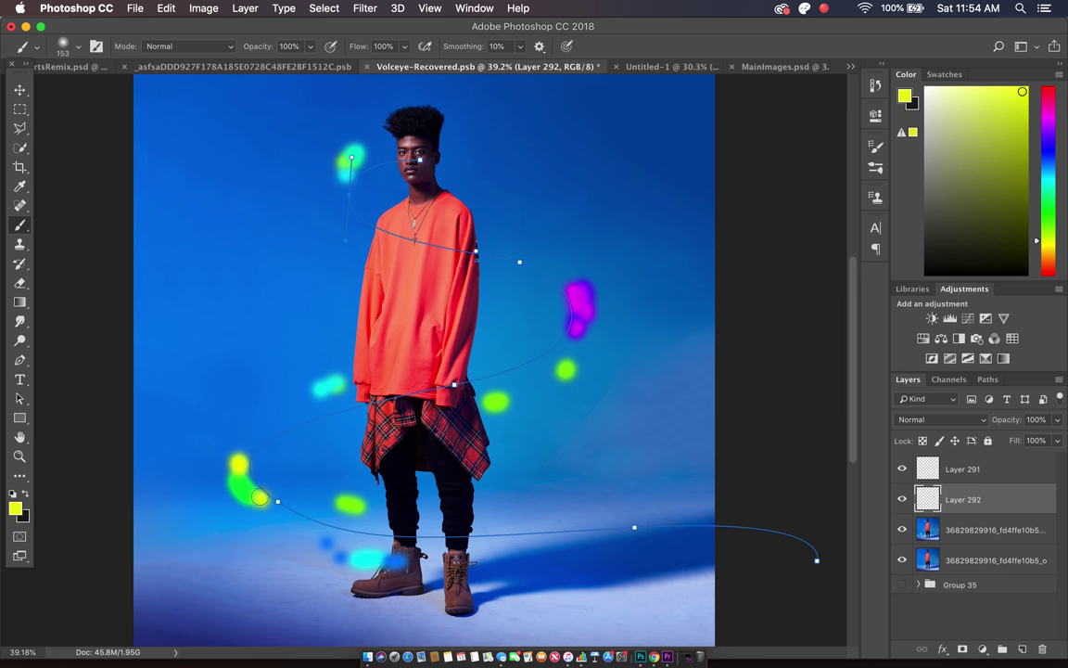
pyautogui.keyDown('alt'); pyautogui.click(366, 559); pyautogui.keyUp('alt')
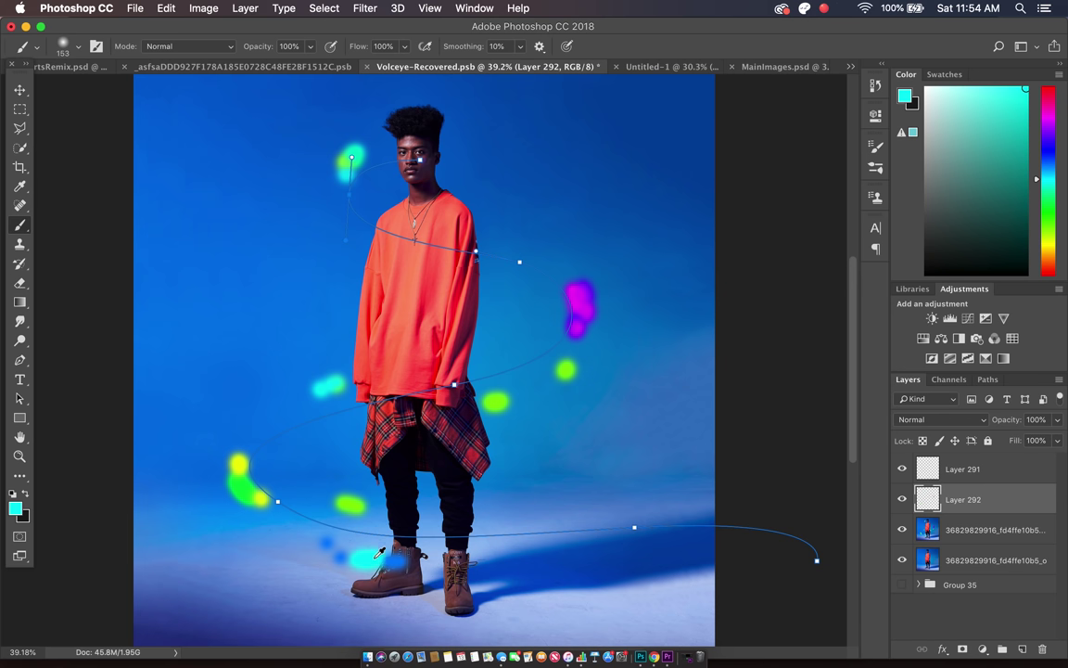
pyautogui.keyDown('alt'); pyautogui.click(404, 559); pyautogui.keyUp('alt')
pyautogui.click(393, 562)
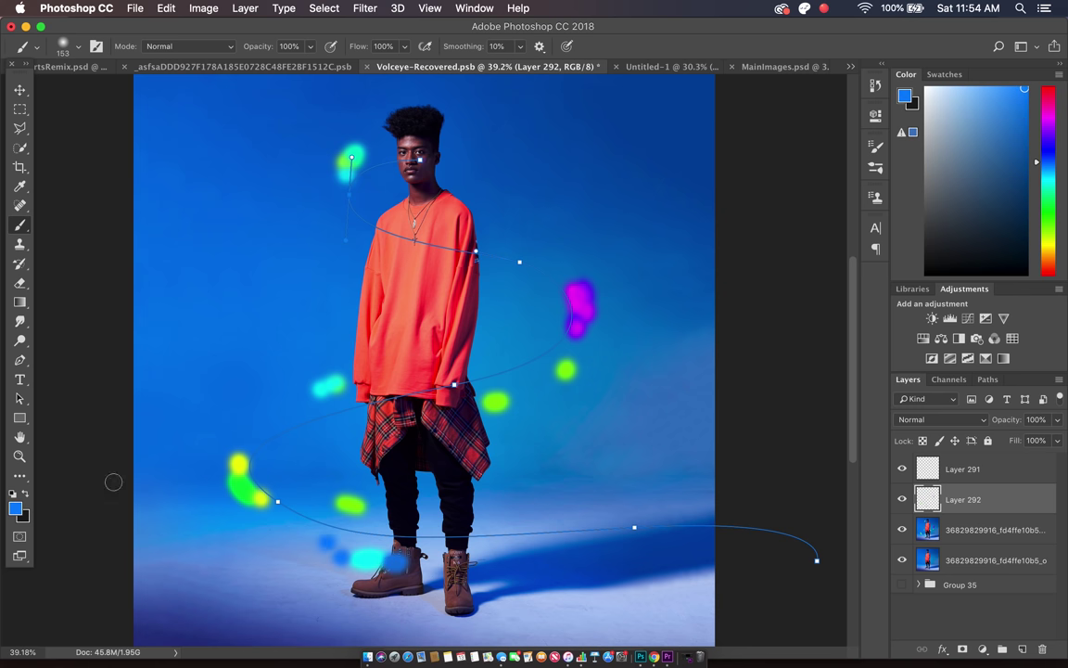
# Step: Stroke the path on the new layer with the Smudge tool, leaving Simulate Pressure off
pyautogui.click(20, 360)
pyautogui.rightClick(354, 398)
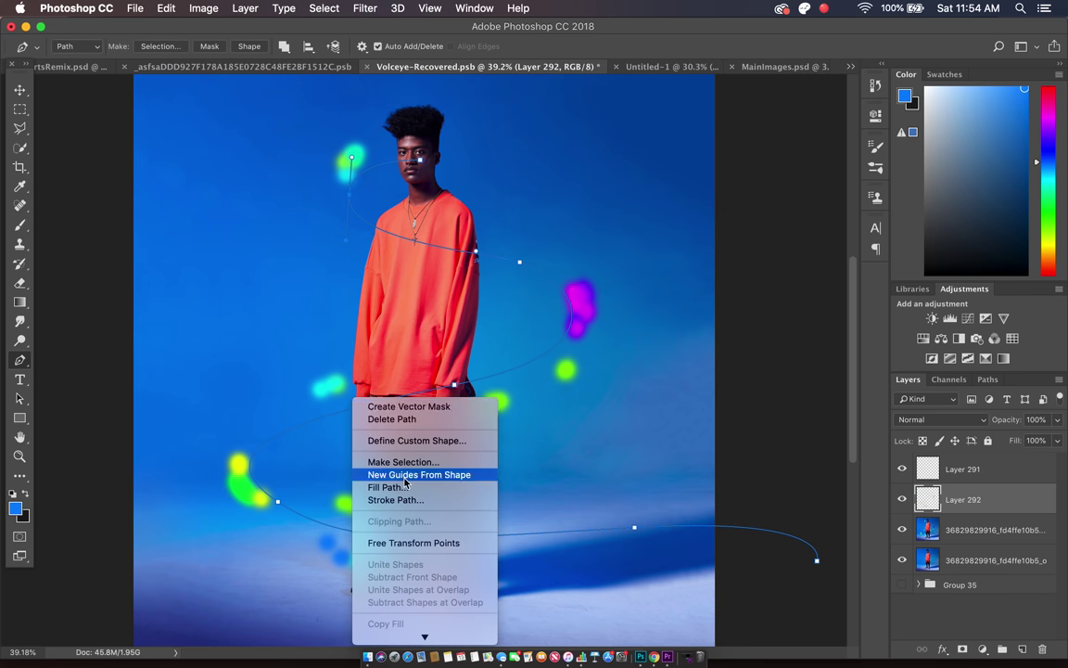
pyautogui.click(395, 499)
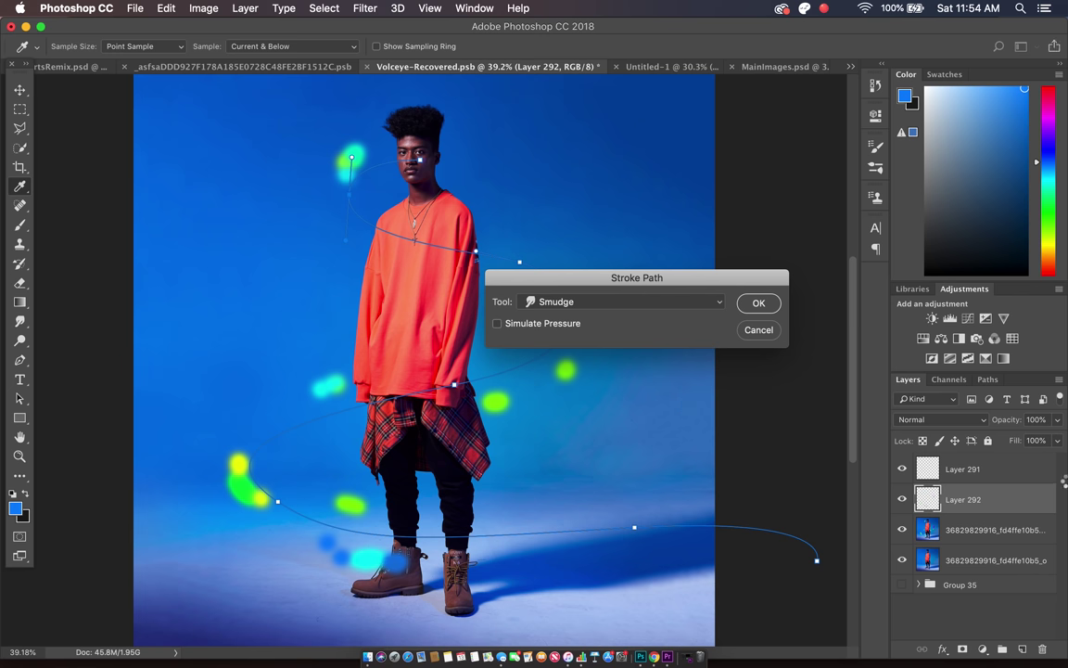
pyautogui.press('Return')
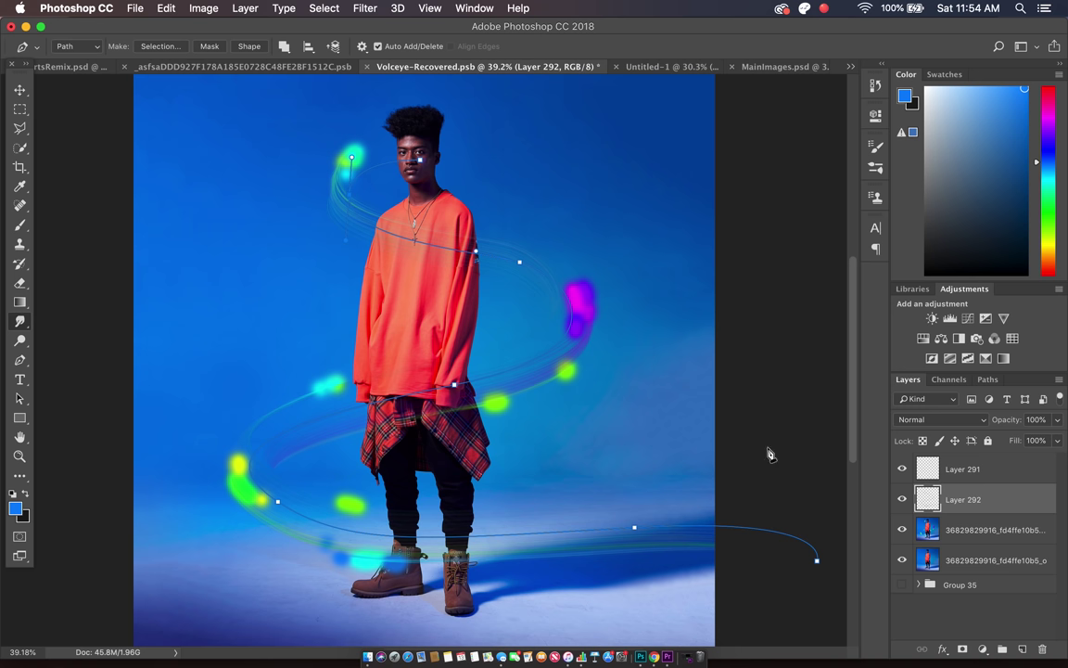
# Step: Examine the smudged stroke by toggling the new layer's visibility, temporarily hiding the portrait copy beneath it
pyautogui.click(902, 499)
pyautogui.click(903, 501)
pyautogui.click(905, 504)
pyautogui.click(904, 502)
pyautogui.click(904, 503)
pyautogui.click(903, 502)
pyautogui.click(903, 501)
pyautogui.click(903, 502)
pyautogui.click(903, 501)
pyautogui.click(904, 502)
pyautogui.click(904, 505)
pyautogui.click(902, 527)
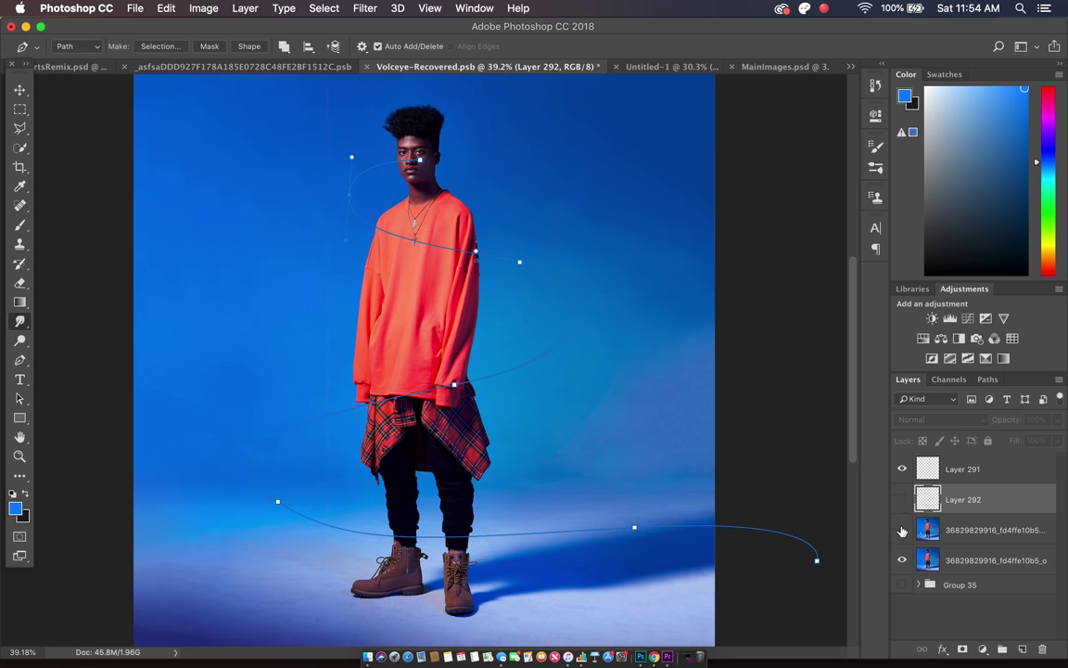
pyautogui.click(902, 504)
pyautogui.click(904, 506)
pyautogui.click(903, 505)
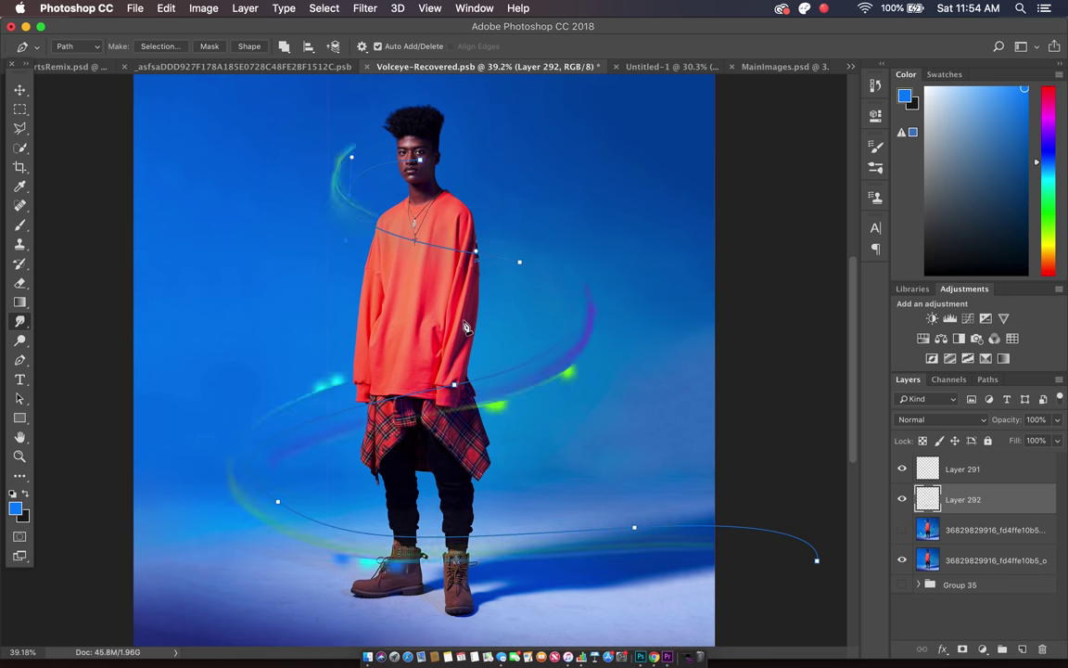
pyautogui.click(24, 106)
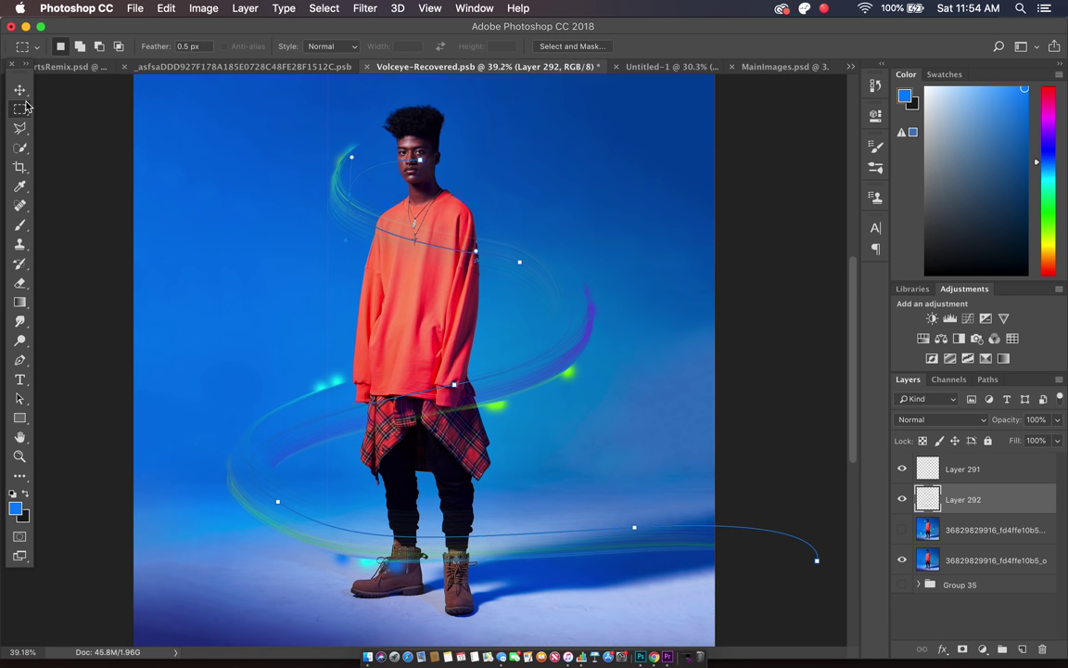
pyautogui.click(903, 529)
# Step: Select the portrait copy layer and stroke the path on it with the Smudge tool, leaving Simulate Pressure off
pyautogui.click(948, 527)
pyautogui.click(20, 359)
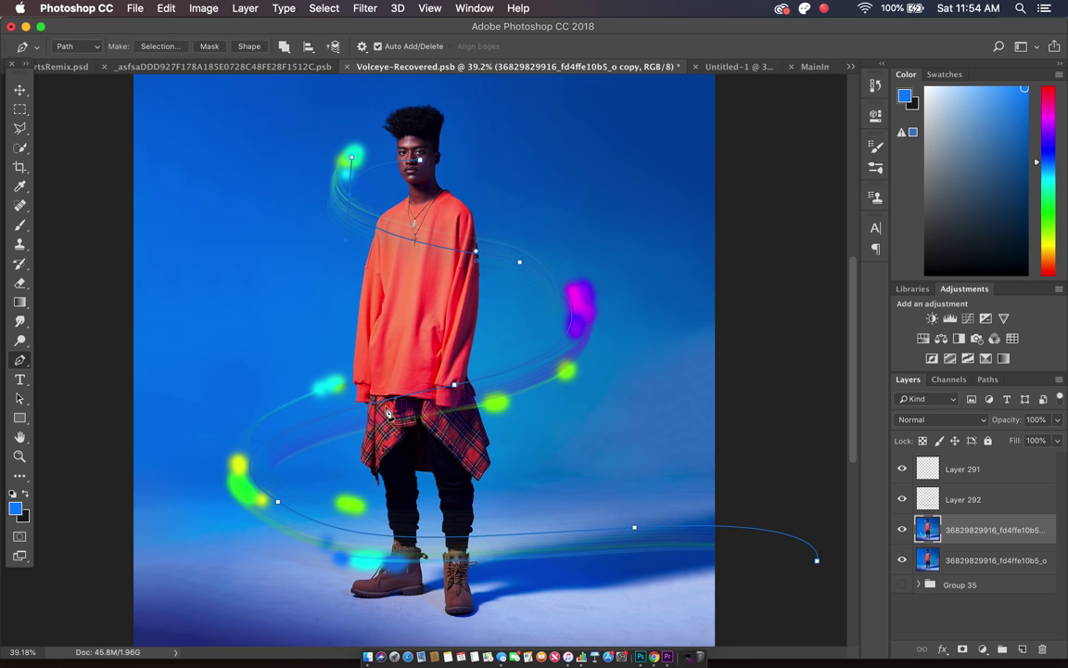
pyautogui.rightClick(388, 405)
pyautogui.click(425, 506)
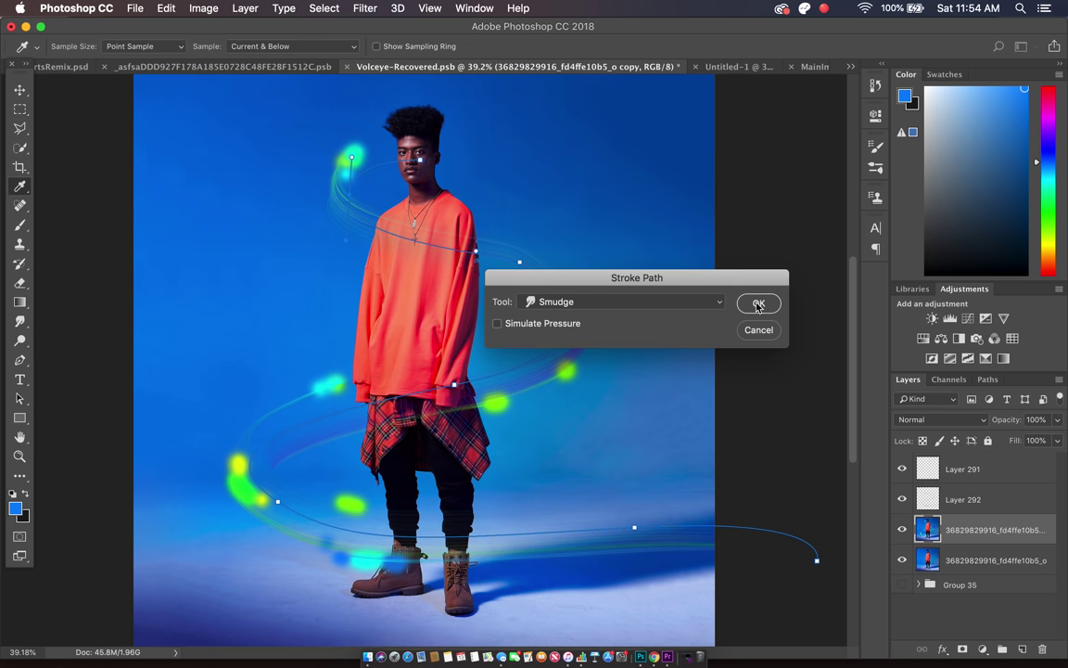
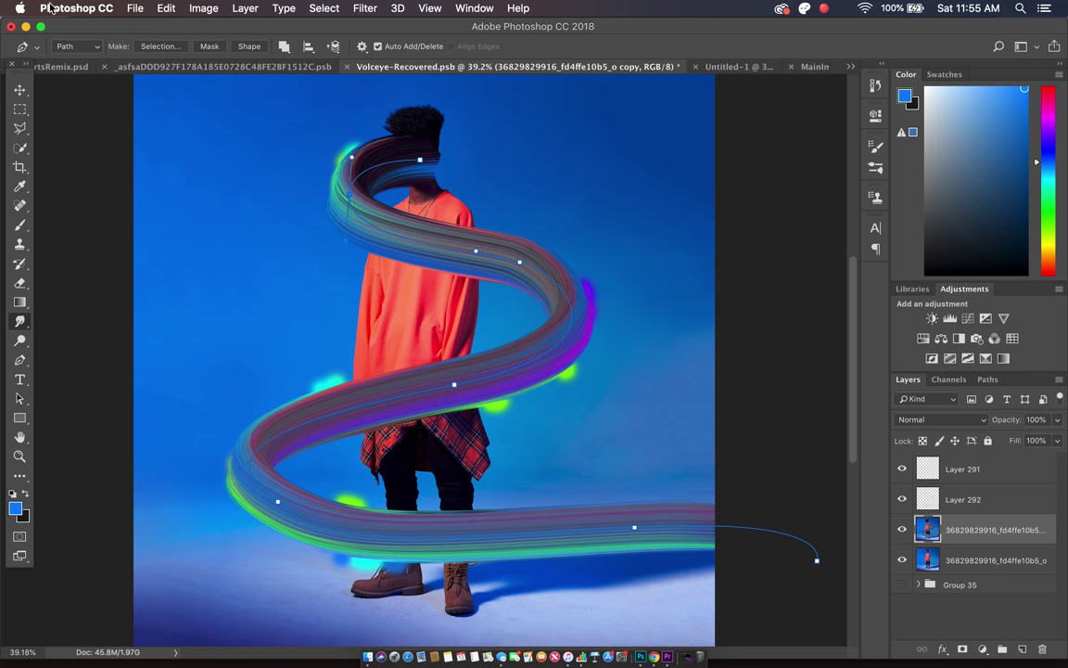
pyautogui.press('p')
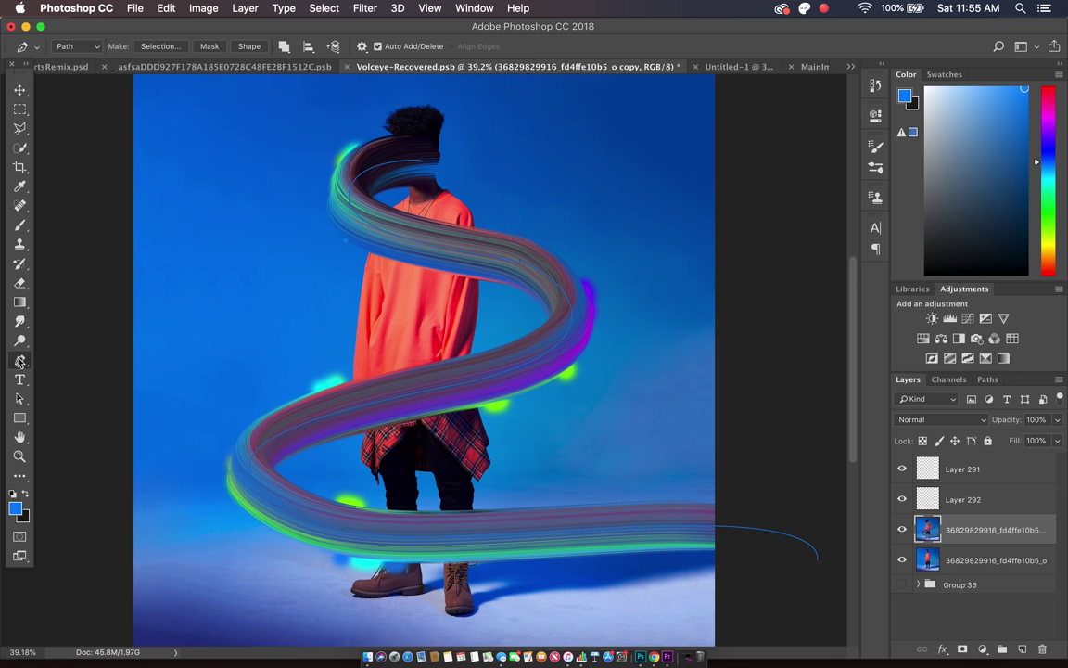
# Step: Delete the winding Pen path from the portrait copy
pyautogui.rightClick(309, 354)
pyautogui.click(344, 372)
pyautogui.scroll(-3, 584, 262)
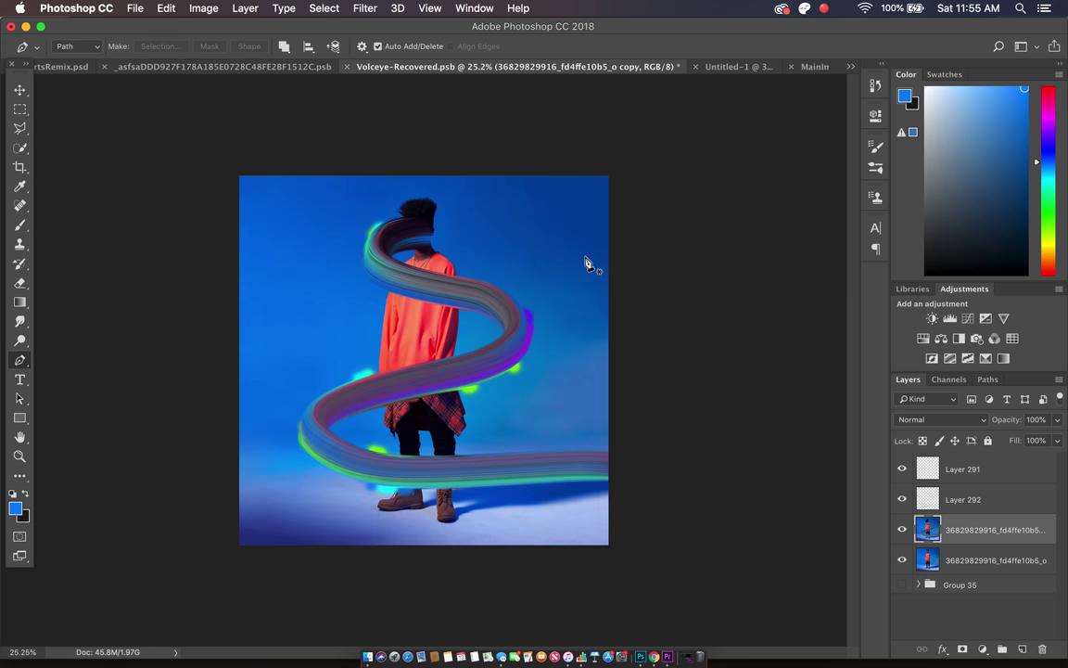
pyautogui.scroll(1, 299, 160)
pyautogui.scroll(4, 299, 160)
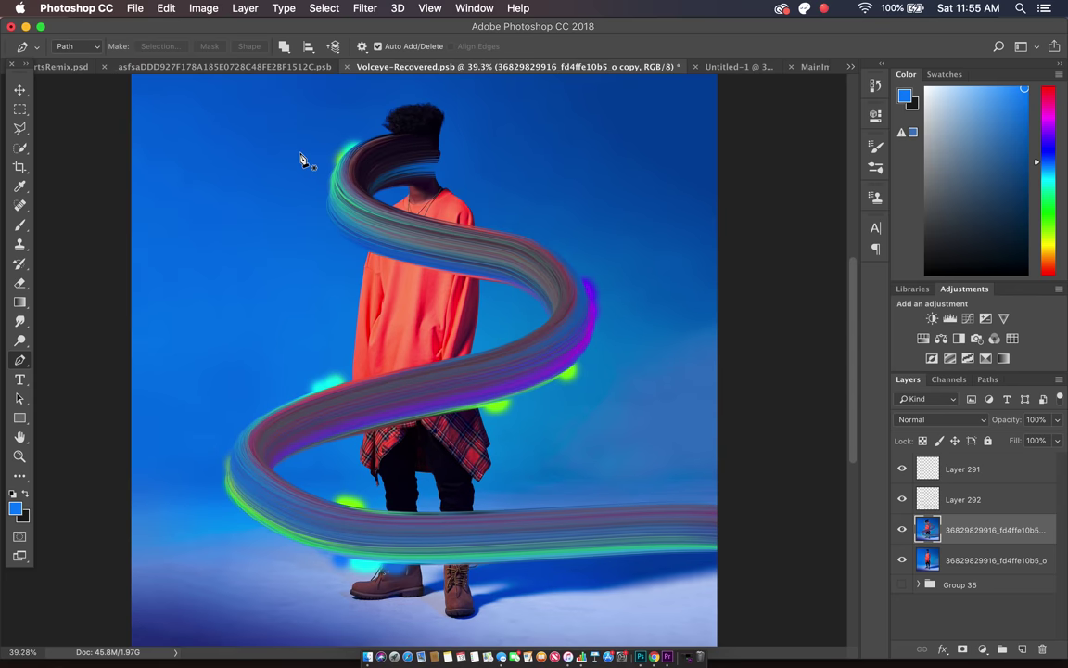
# Step: Examine the contribution of Layer 292 to the smeared ribbon by toggling its visibility repeatedly
pyautogui.click(904, 499)
pyautogui.click(903, 498)
pyautogui.click(903, 499)
pyautogui.click(903, 499)
pyautogui.click(903, 499)
pyautogui.click(903, 499)
pyautogui.click(904, 499)
pyautogui.click(903, 499)
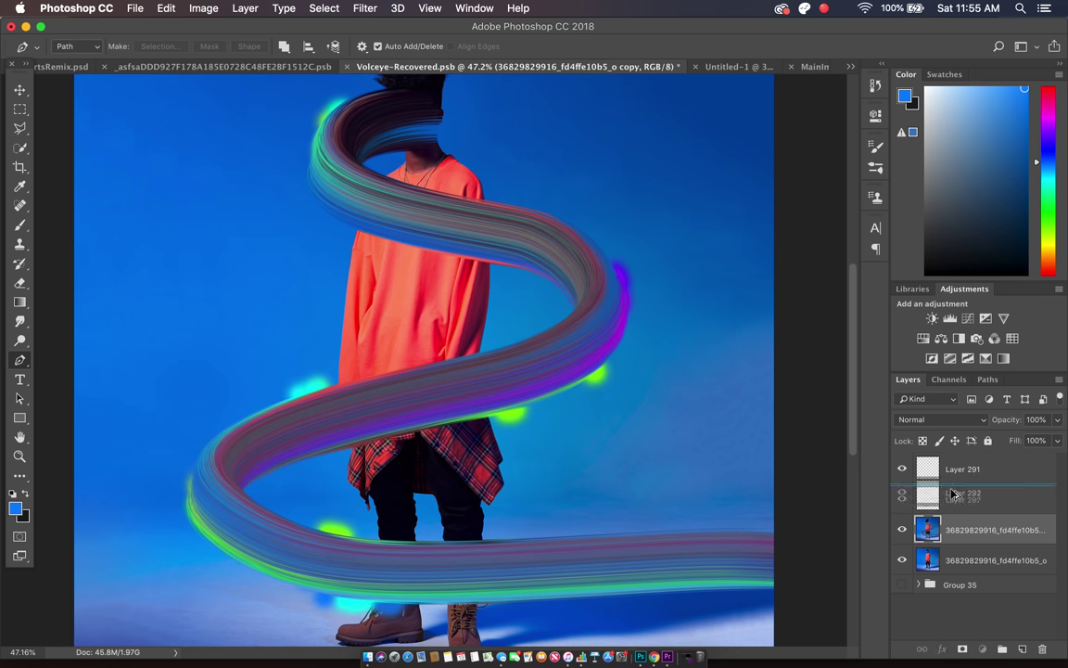
# Step: Duplicate Layer 292 twice to stack the ribbon stroke, undoing any third copy
pyautogui.keyDown('alt'); pyautogui.moveTo(951, 497); pyautogui.dragTo(952, 487); pyautogui.keyUp('alt')
pyautogui.press('super+0')
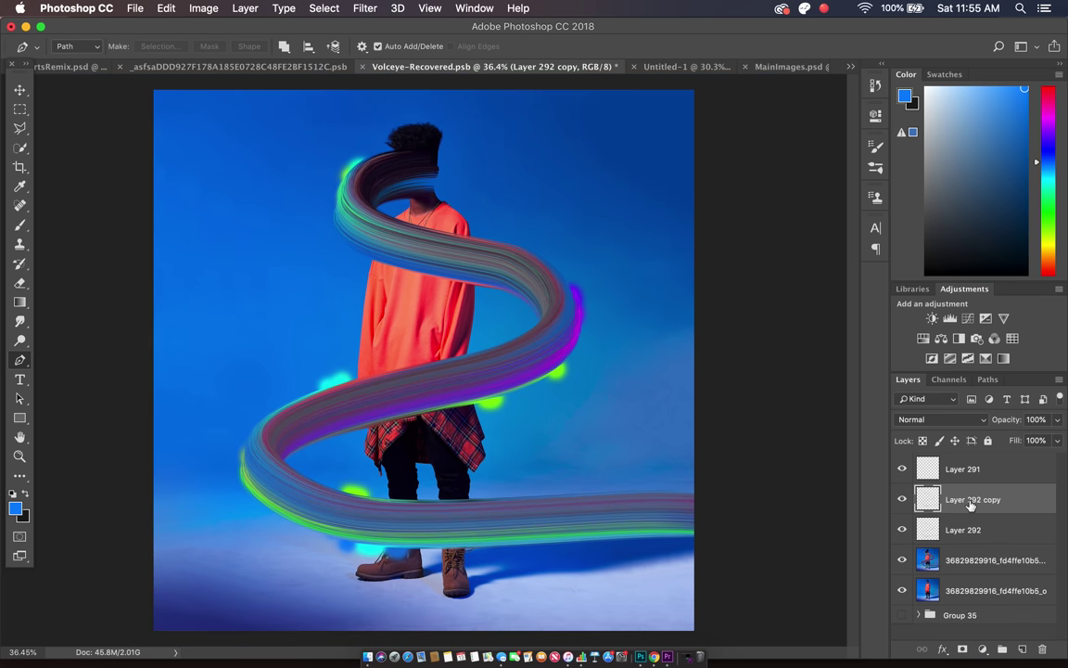
pyautogui.press('super+j')
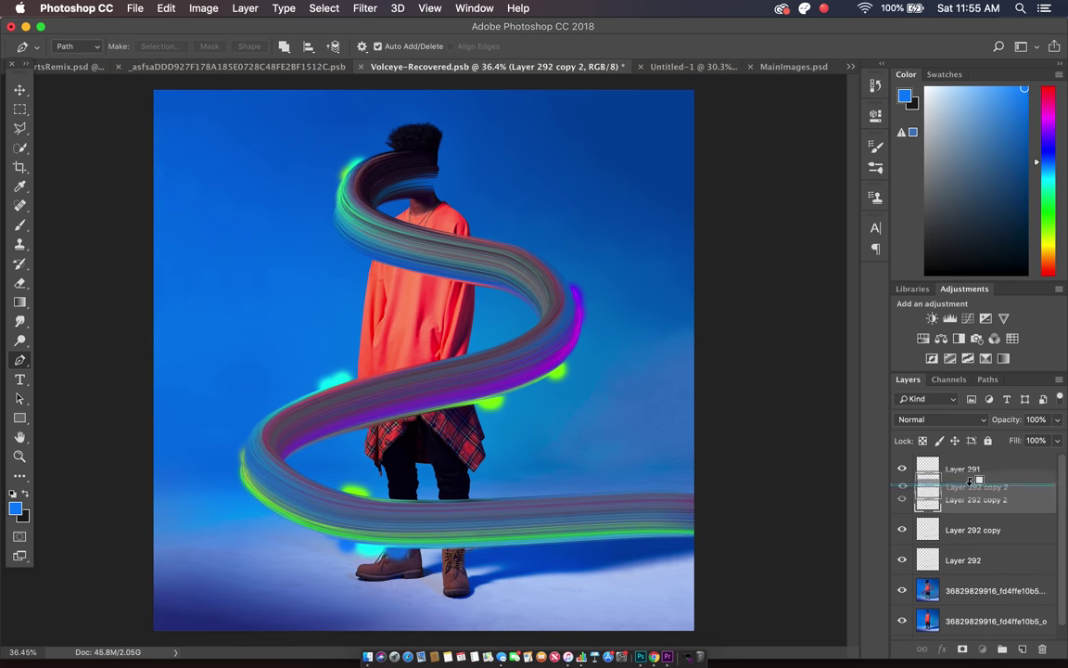
pyautogui.press('super+j')
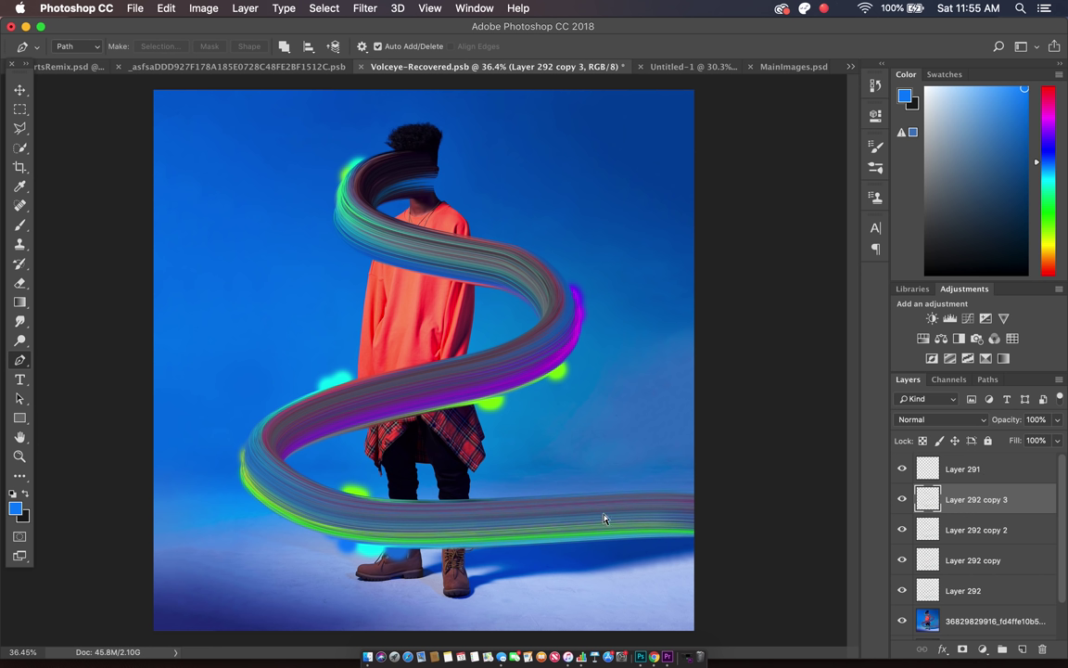
pyautogui.press('super+z')
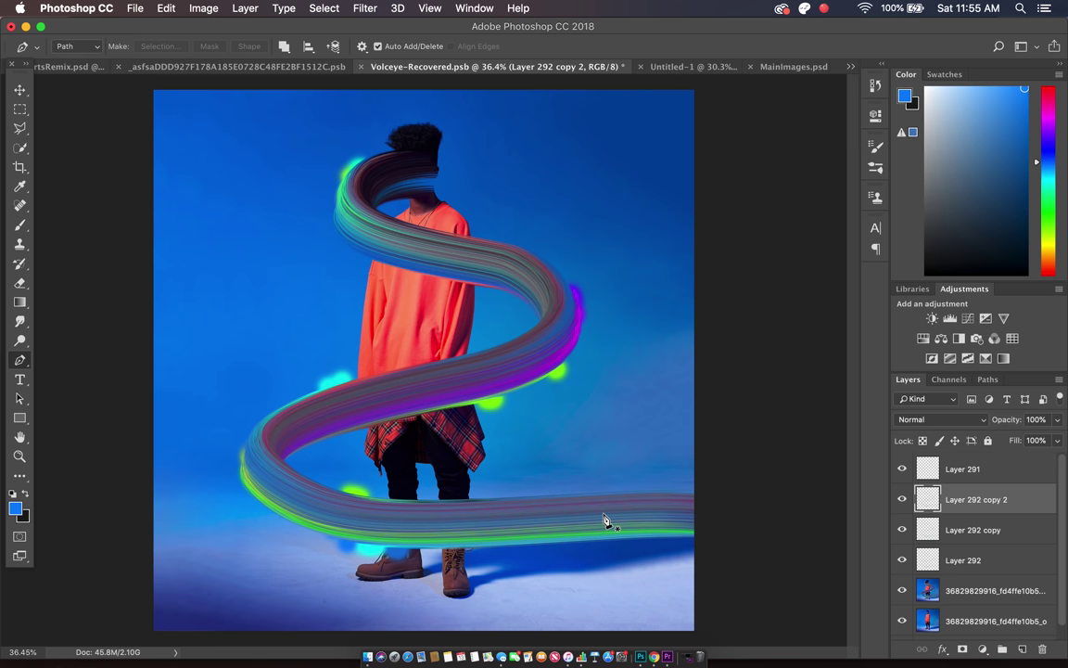
# Step: Select the layers from the portrait copy up through Layer 291 and merge them into one
pyautogui.click(949, 584)
pyautogui.keyDown('shift'); pyautogui.click(966, 471); pyautogui.keyUp('shift')
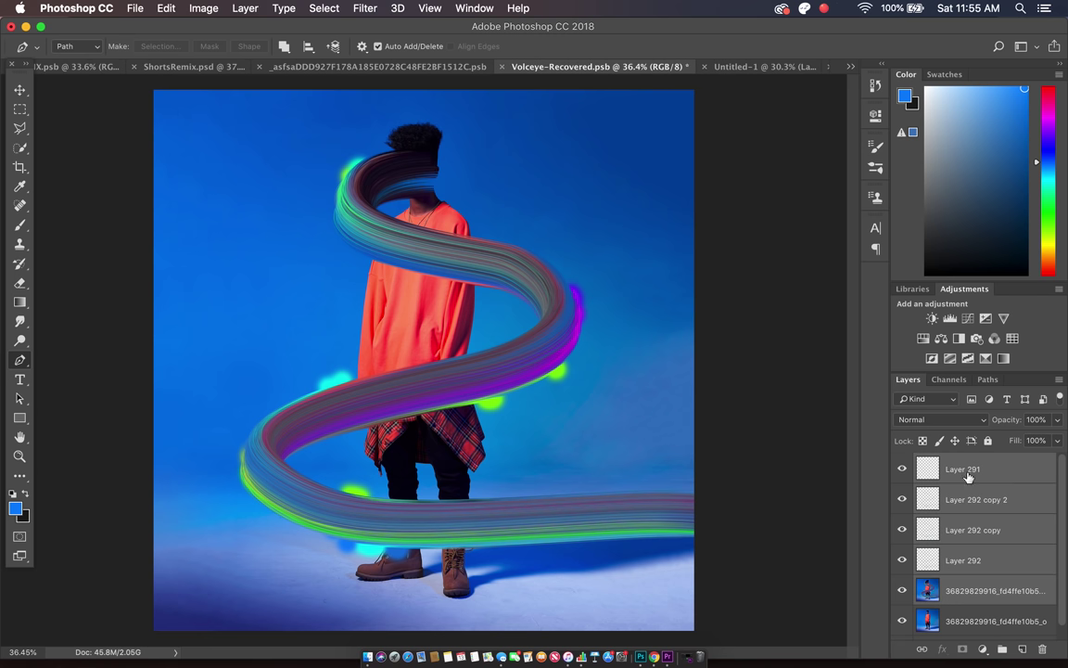
pyautogui.rightClick(966, 471)
pyautogui.click(811, 442)
# Step: Trace a Pen path along the ribbon's upper edge beneath the cyan spot, as far as the sweater's sleeve
pyautogui.press('super+plus')
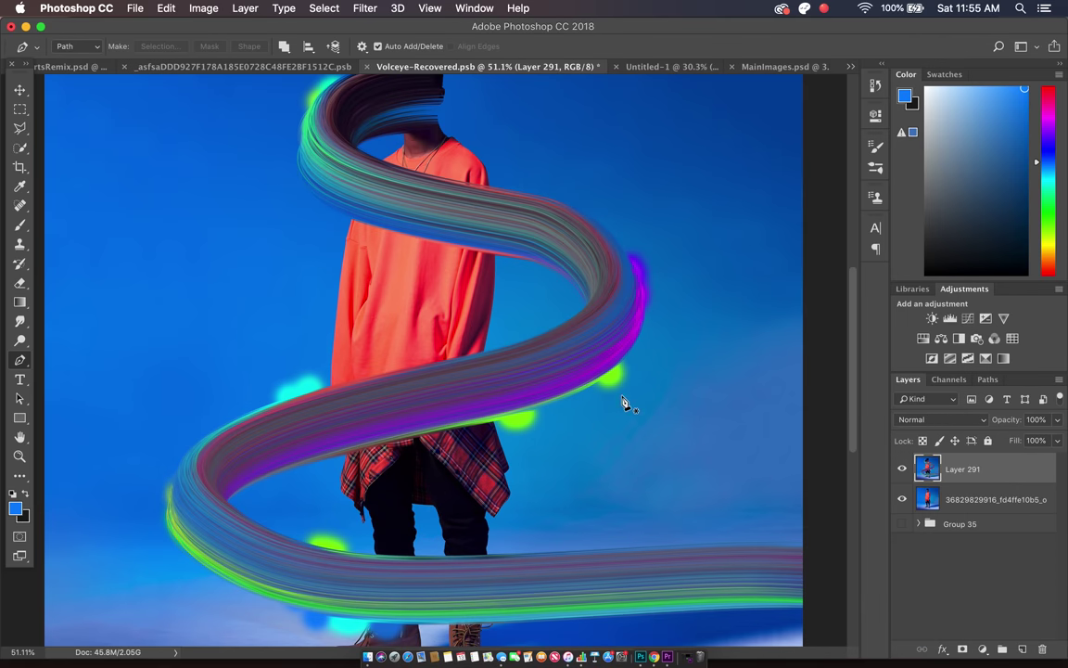
pyautogui.press('super+plus')
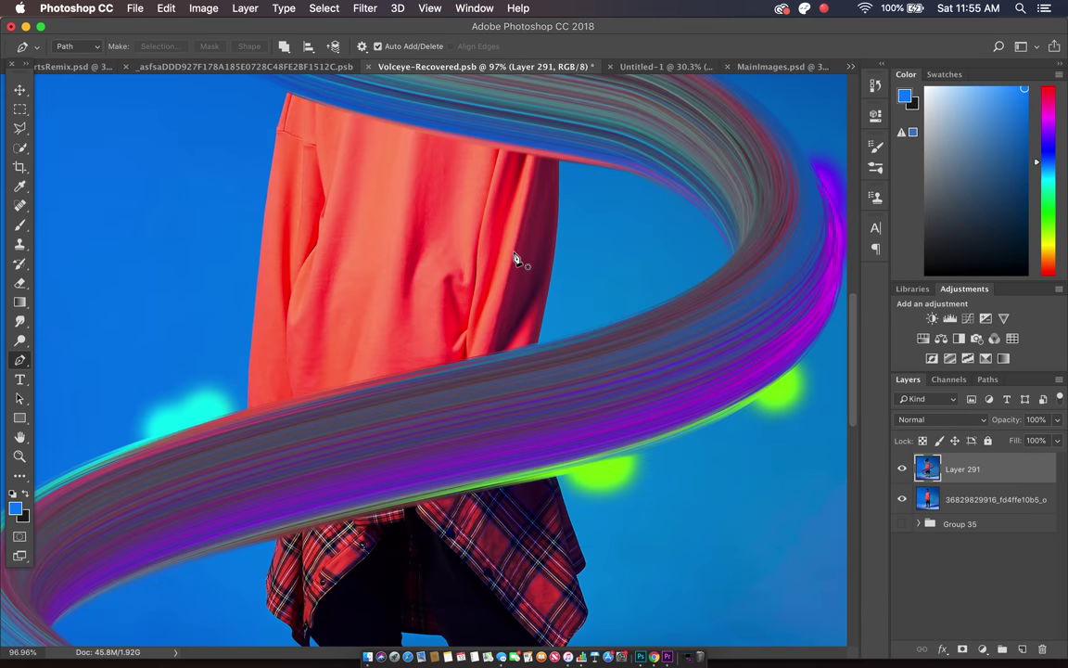
pyautogui.hscroll(-5, 514, 257)
pyautogui.press('super+plus')
pyautogui.scroll(5, 517, 256)
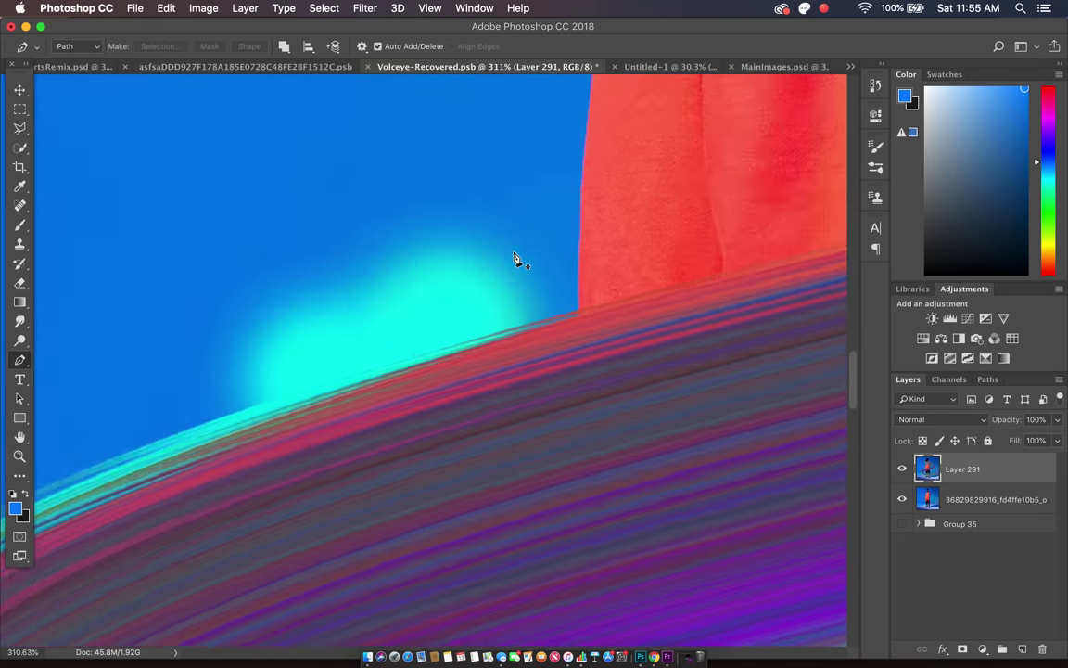
pyautogui.press('super+plus')
pyautogui.press('super+plus')
pyautogui.hscroll(-5, 648, 283)
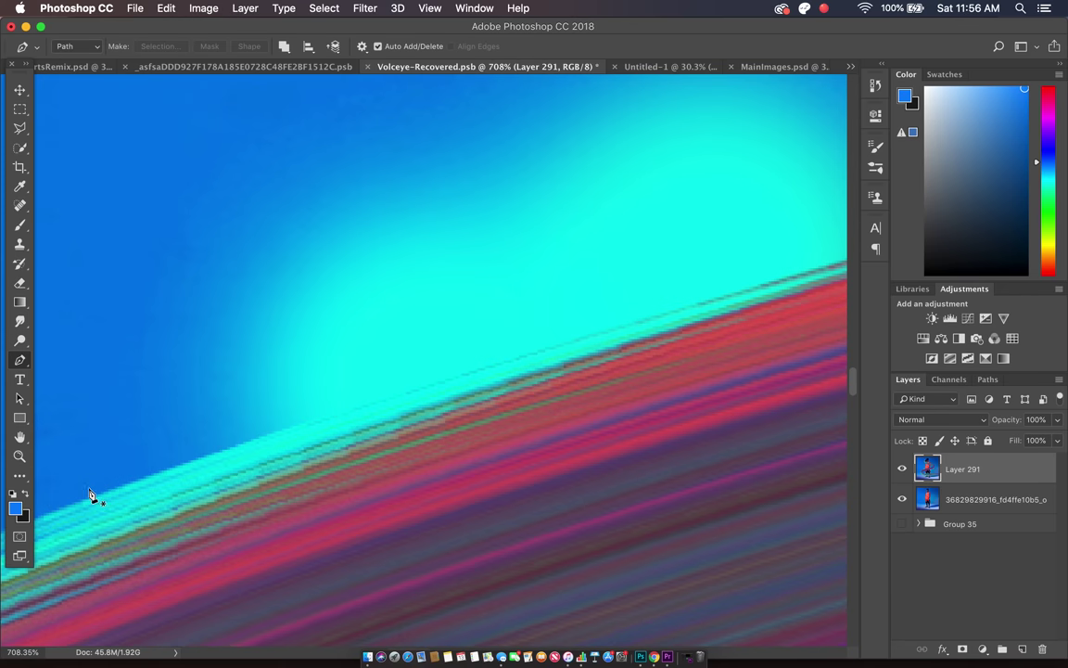
pyautogui.press('super+minus')
pyautogui.press('super+minus')
pyautogui.press('super+minus')
pyautogui.click(143, 492)
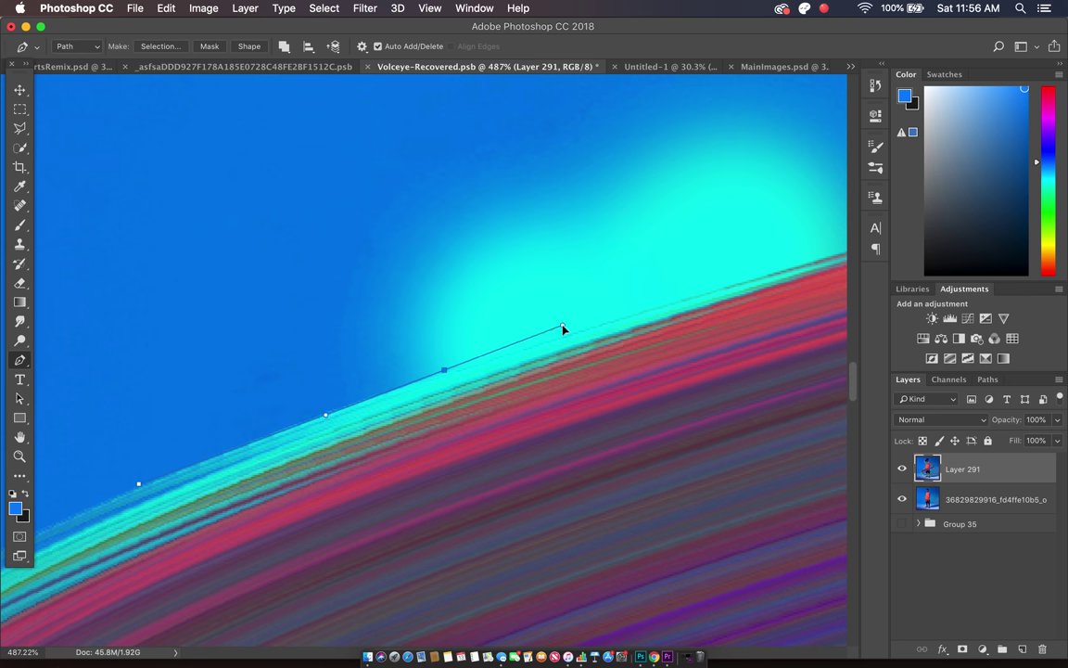
pyautogui.click(533, 346)
pyautogui.moveTo(535, 350); pyautogui.dragTo(664, 302)
pyautogui.hscroll(5, 664, 302)
pyautogui.click(535, 298)
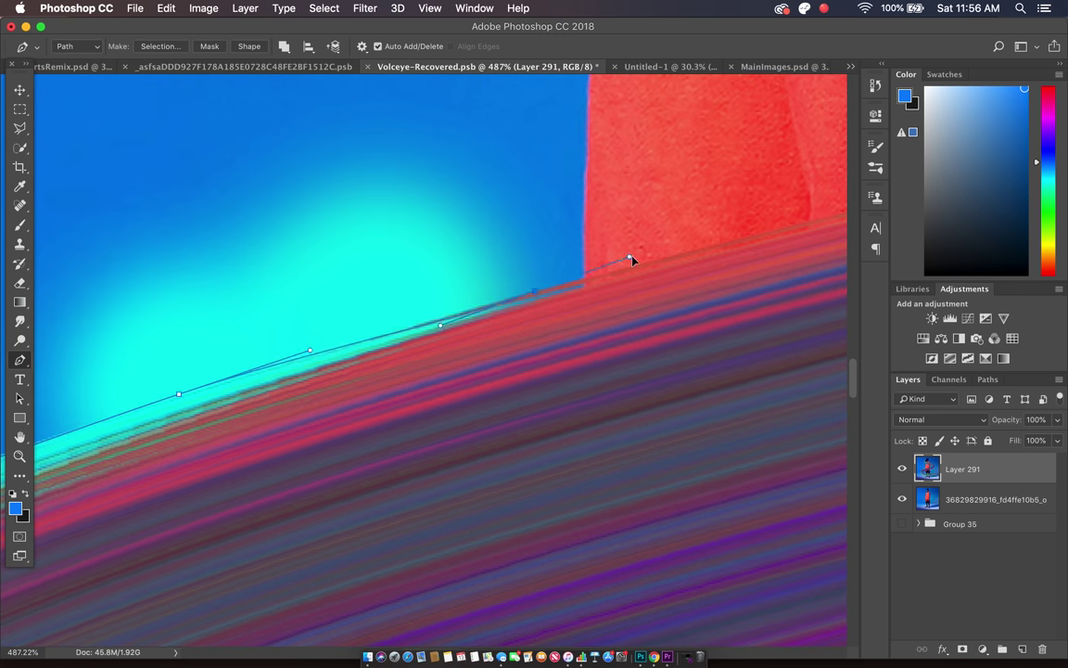
pyautogui.click(657, 259)
# Step: Close the path loosely around the cyan spot and convert it into a selection
pyautogui.scroll(-10, 768, 239)
pyautogui.click(583, 139)
pyautogui.scroll(-2, 425, 360)
pyautogui.click(210, 200)
pyautogui.rightClick(281, 306)
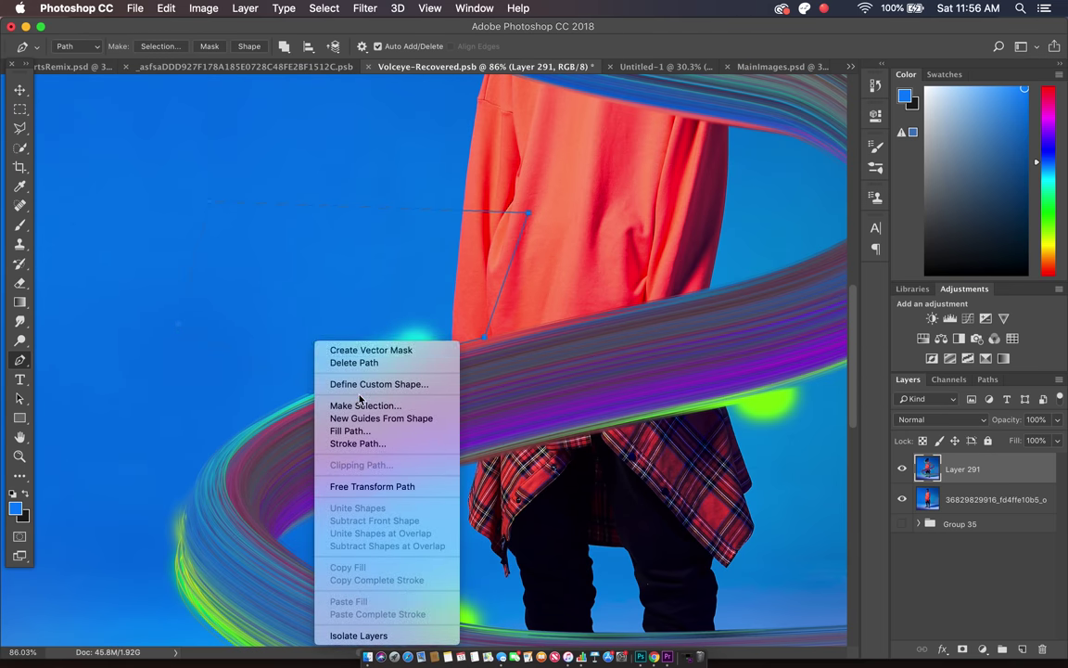
pyautogui.click(343, 368)
pyautogui.click(613, 251)
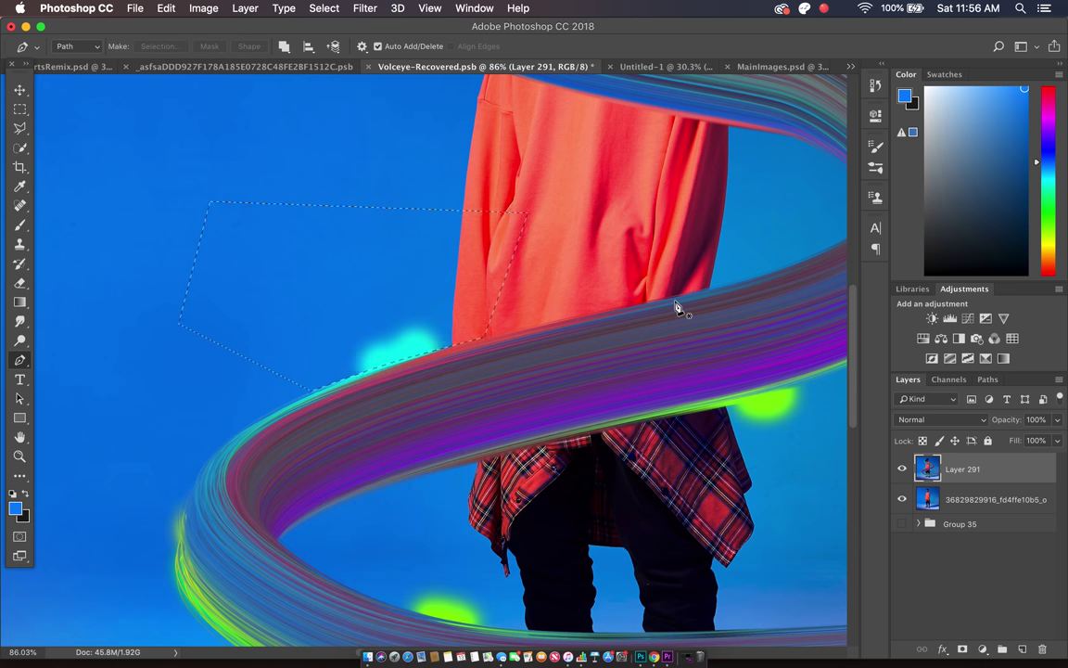
# Step: Clear the cyan spot and the other stray colour spots around the ribbon, outlining its edges with the Pen tool
pyautogui.scroll(-2, 677, 307)
pyautogui.click(19, 106)
pyautogui.click(442, 311)
pyautogui.scroll(2, 442, 312)
pyautogui.scroll(-3, 442, 312)
pyautogui.press('p')
pyautogui.scroll(5, 442, 312)
pyautogui.click(374, 365)
pyautogui.press('m')
pyautogui.scroll(-5, 305, 213)
pyautogui.press('p')
pyautogui.scroll(5, 305, 212)
pyautogui.click(613, 424)
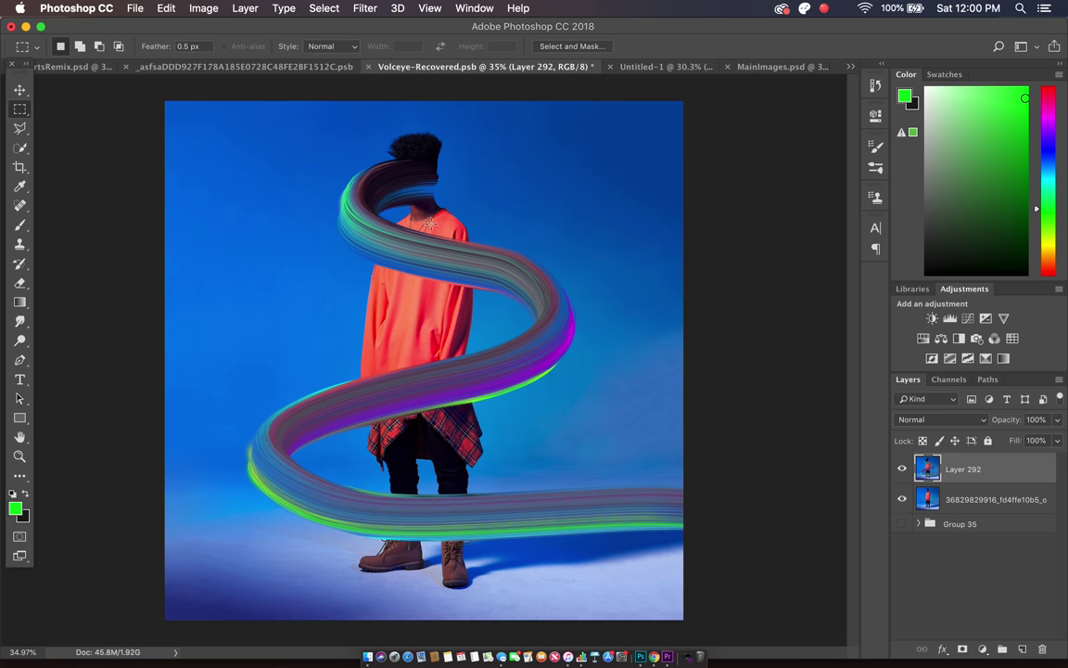
# Step: Hide Layer 292 and start a Magic Wand selection of the blue background on the original portrait layer
pyautogui.scroll(3, 431, 223)
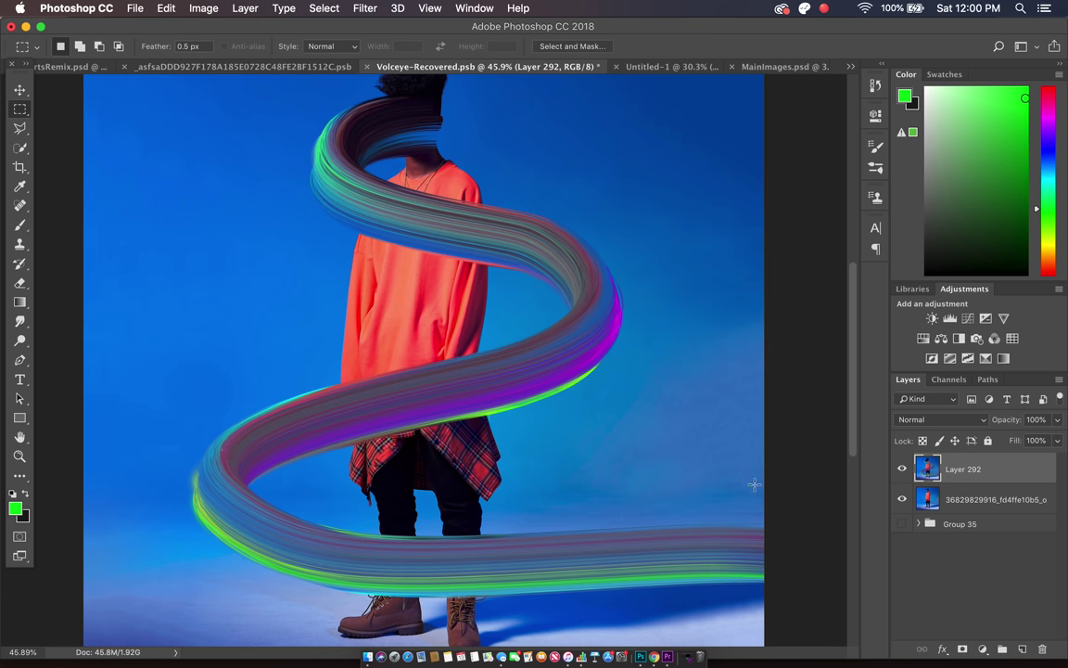
pyautogui.scroll(3, 317, 358)
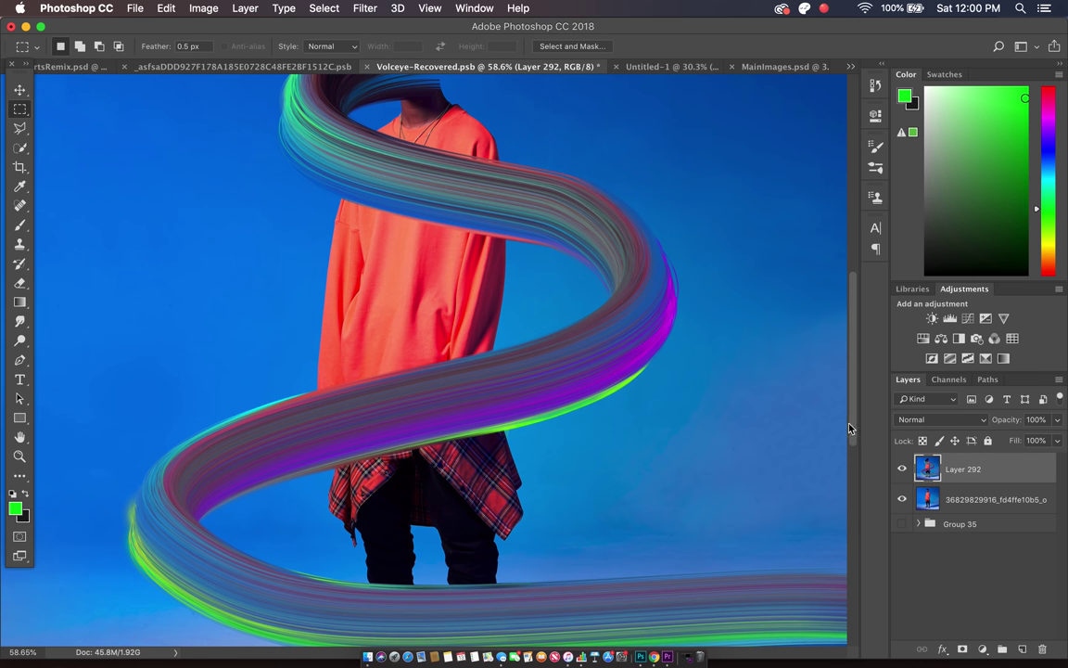
pyautogui.click(901, 468)
pyautogui.click(20, 148)
pyautogui.click(70, 146)
pyautogui.click(236, 295)
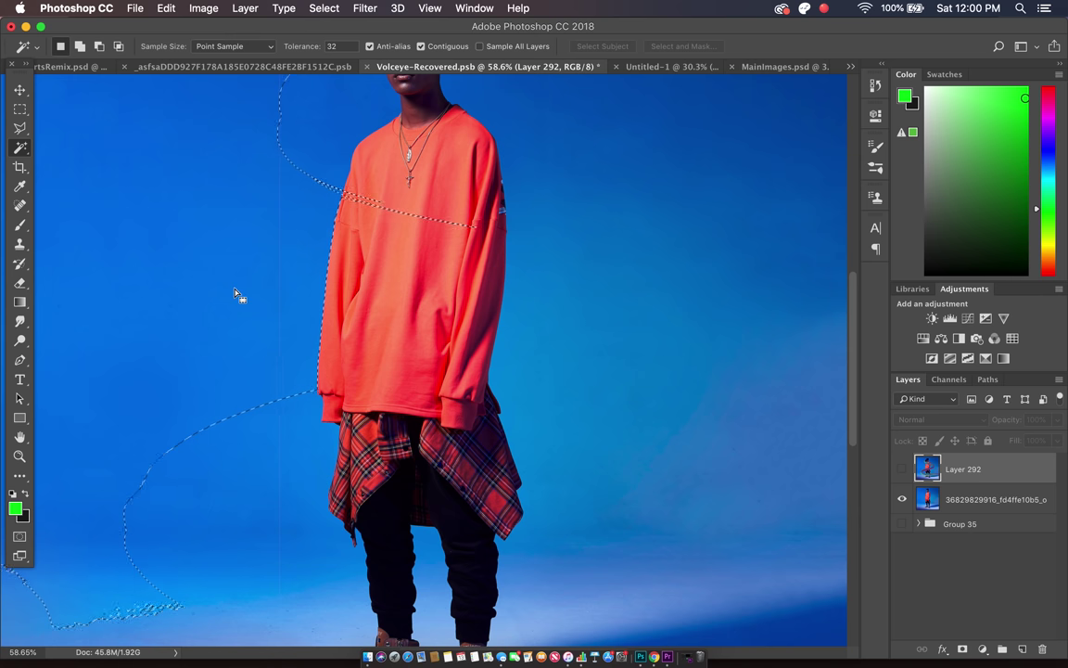
pyautogui.click(965, 499)
pyautogui.click(290, 411)
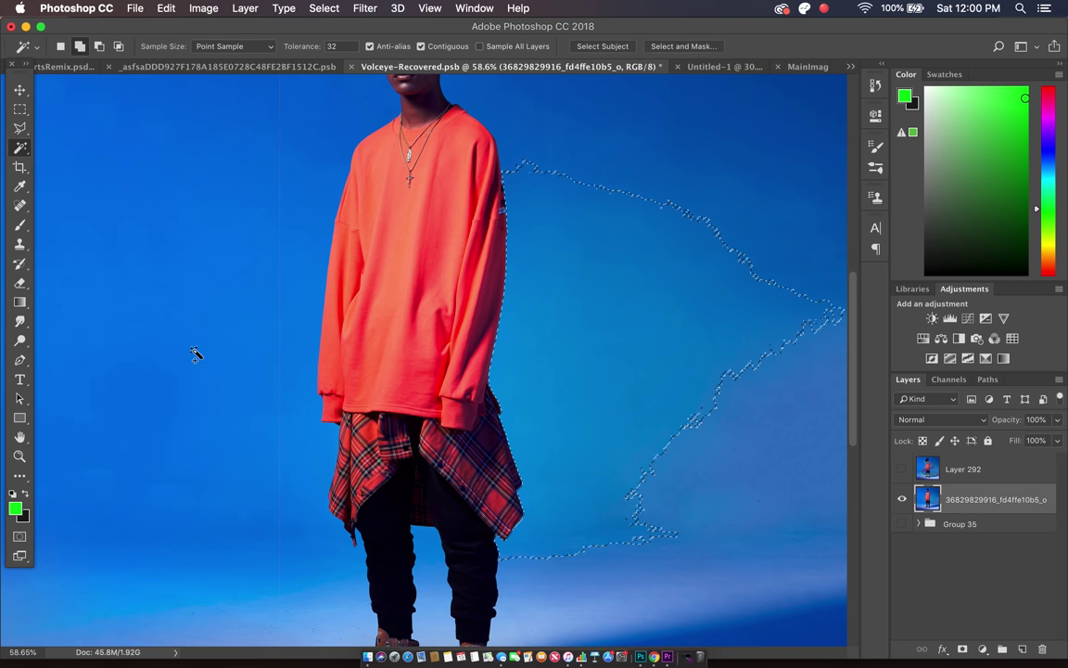
# Step: Add the background beside and between the legs and the nearby lit floor to the Magic Wand selection
pyautogui.keyDown('shift'); pyautogui.click(311, 474); pyautogui.keyUp('shift')
pyautogui.scroll(-5, 311, 475)
pyautogui.keyDown('shift'); pyautogui.click(415, 460); pyautogui.keyUp('shift')
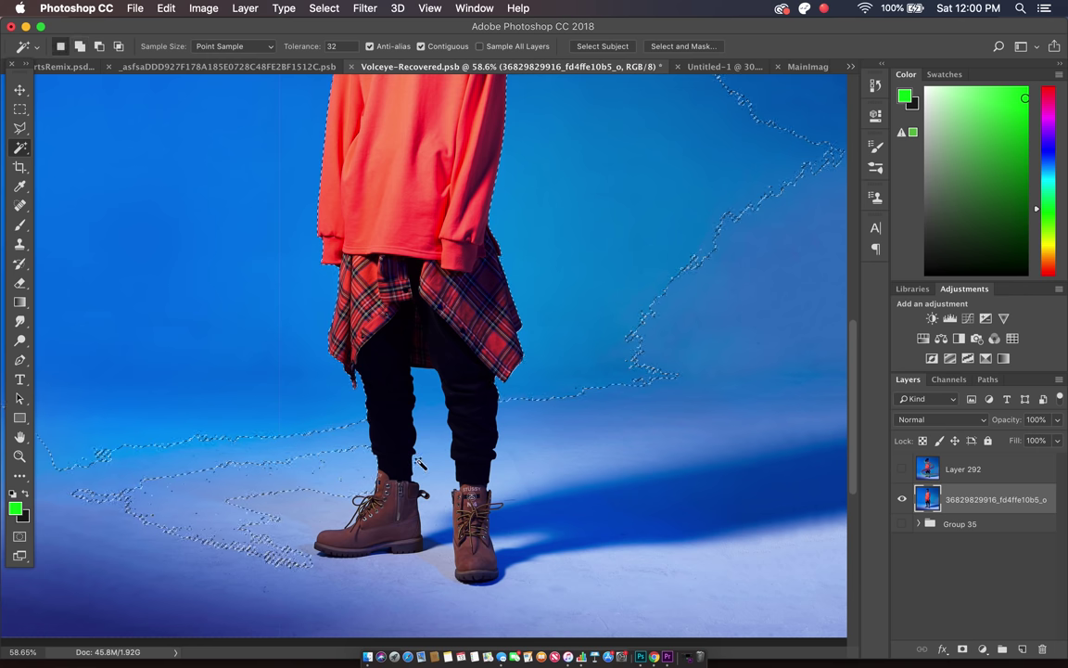
pyautogui.keyDown('shift'); pyautogui.click(313, 446); pyautogui.keyUp('shift')
pyautogui.keyDown('shift'); pyautogui.click(436, 444); pyautogui.keyUp('shift')
pyautogui.keyDown('shift'); pyautogui.click(296, 424); pyautogui.keyUp('shift')
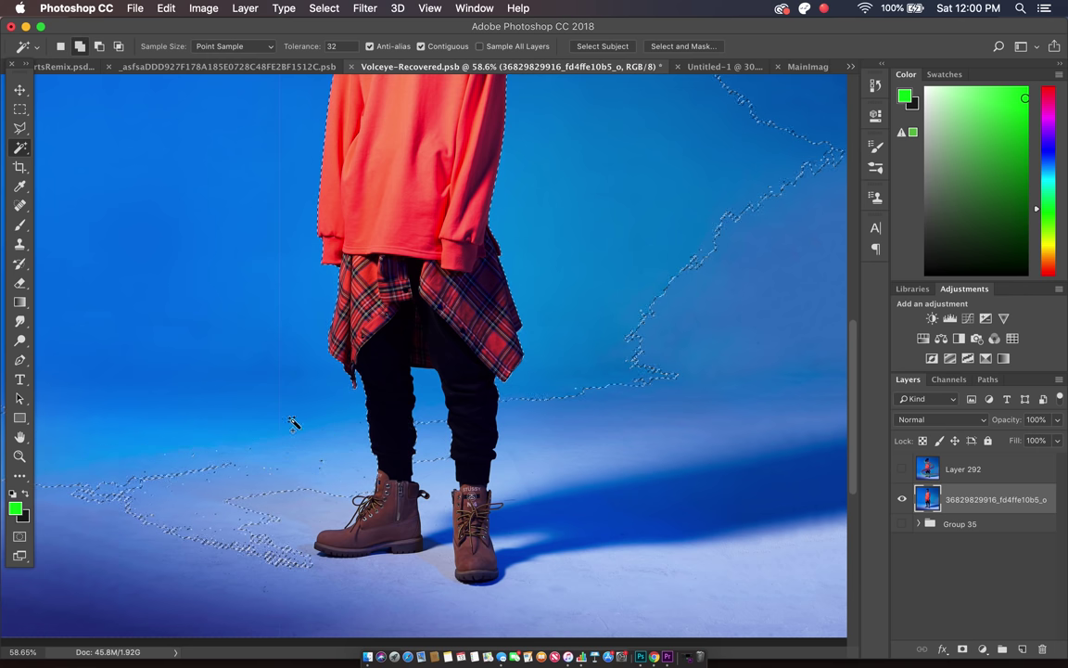
pyautogui.keyDown('shift'); pyautogui.click(432, 413); pyautogui.keyUp('shift')
pyautogui.keyDown('shift'); pyautogui.click(434, 455); pyautogui.keyUp('shift')
pyautogui.keyDown('shift'); pyautogui.click(437, 497); pyautogui.keyUp('shift')
pyautogui.keyDown('shift'); pyautogui.click(517, 458); pyautogui.keyUp('shift')
pyautogui.keyDown('shift'); pyautogui.click(546, 396); pyautogui.keyUp('shift')
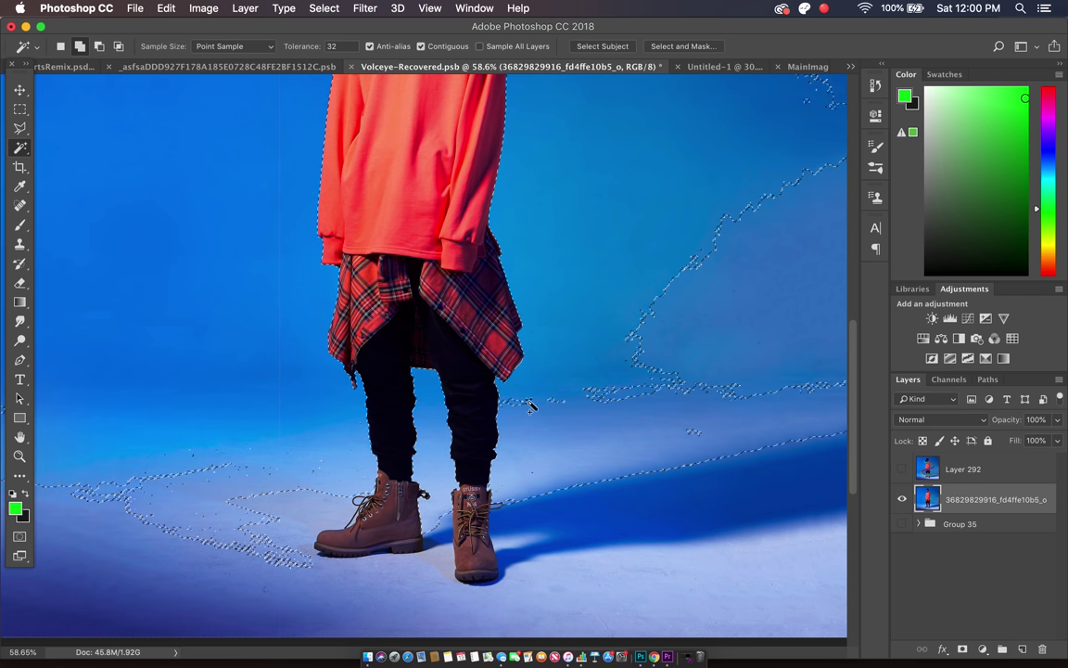
# Step: Extend the Magic Wand selection with the background beside the figure's upper body and head
pyautogui.scroll(5, 568, 283)
pyautogui.scroll(2, 568, 282)
pyautogui.keyDown('shift'); pyautogui.click(546, 219); pyautogui.keyUp('shift')
pyautogui.scroll(2, 223, 256)
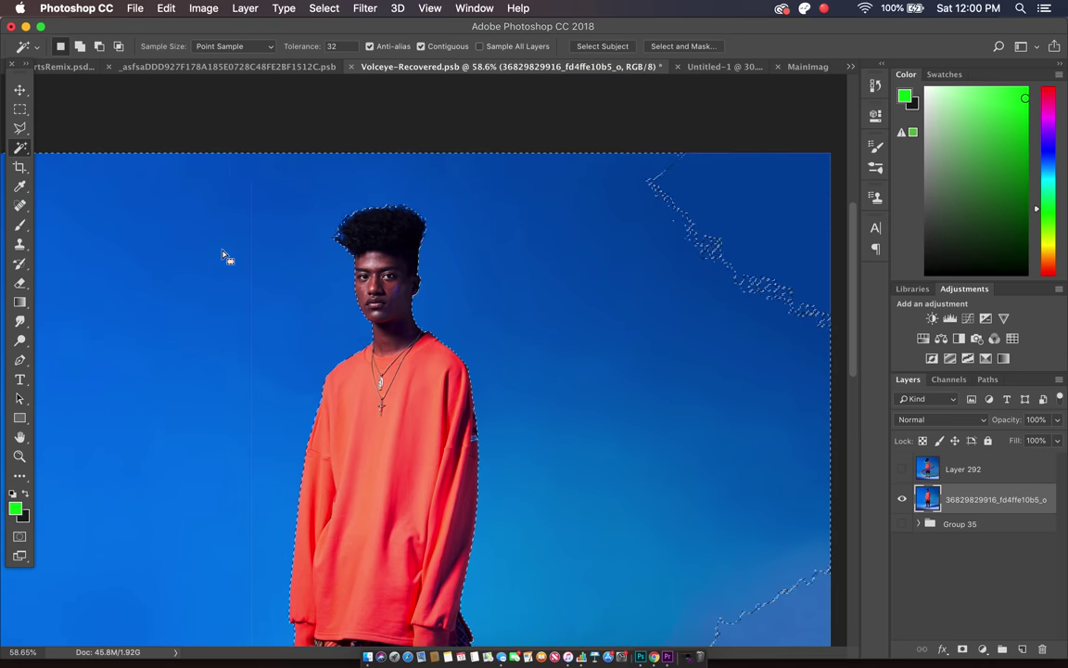
pyautogui.scroll(-5, 222, 300)
pyautogui.scroll(3, 225, 306)
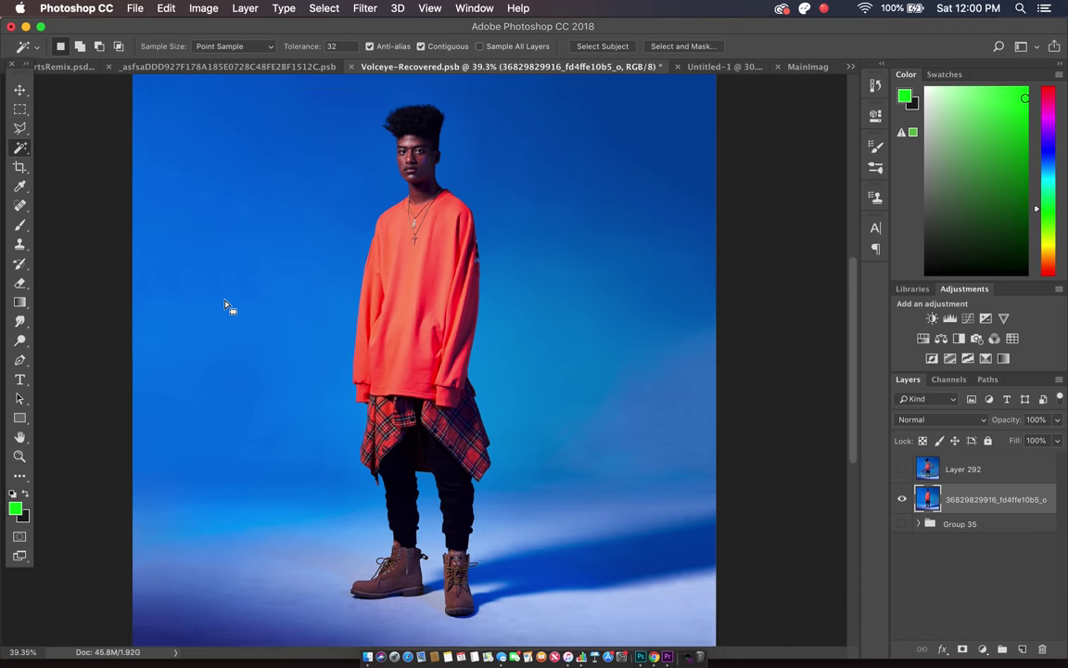
# Step: Add the floor around the boots and the remaining background patches beside the figure to the selection
pyautogui.scroll(-3, 223, 358)
pyautogui.keyDown('shift'); pyautogui.click(374, 446); pyautogui.keyUp('shift')
pyautogui.keyDown('shift'); pyautogui.click(429, 422); pyautogui.keyUp('shift')
pyautogui.keyDown('shift'); pyautogui.click(282, 375); pyautogui.keyUp('shift')
pyautogui.keyDown('shift'); pyautogui.click(194, 390); pyautogui.keyUp('shift')
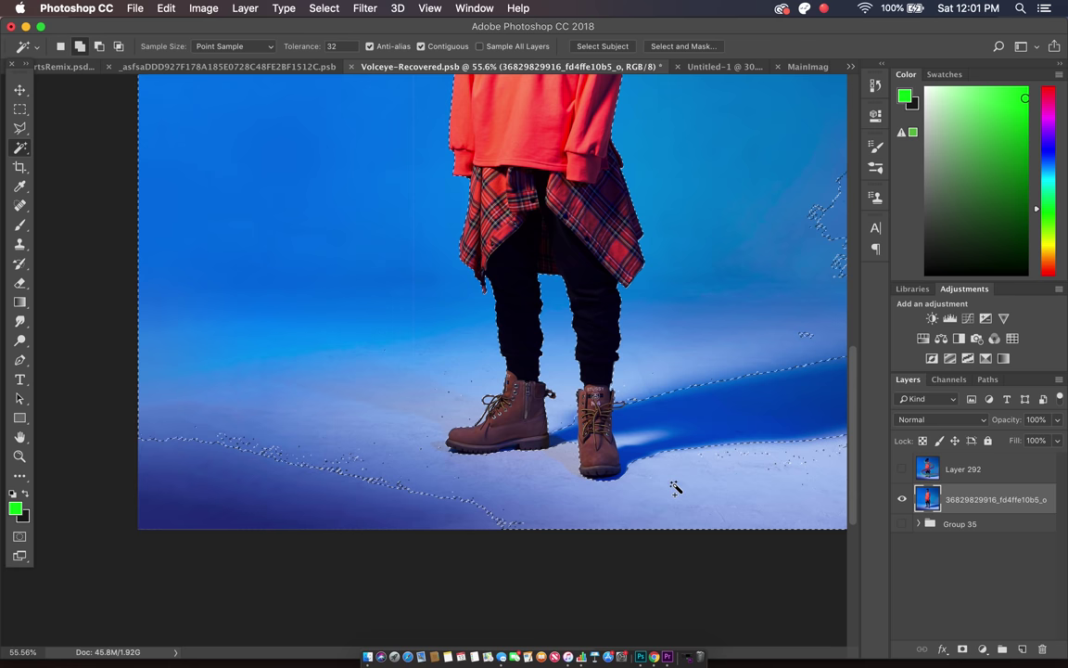
pyautogui.hscroll(5, 675, 488)
pyautogui.keyDown('shift'); pyautogui.click(628, 286); pyautogui.keyUp('shift')
pyautogui.keyDown('shift'); pyautogui.click(618, 347); pyautogui.keyUp('shift')
pyautogui.scroll(2, 455, 411)
pyautogui.scroll(-5, 455, 412)
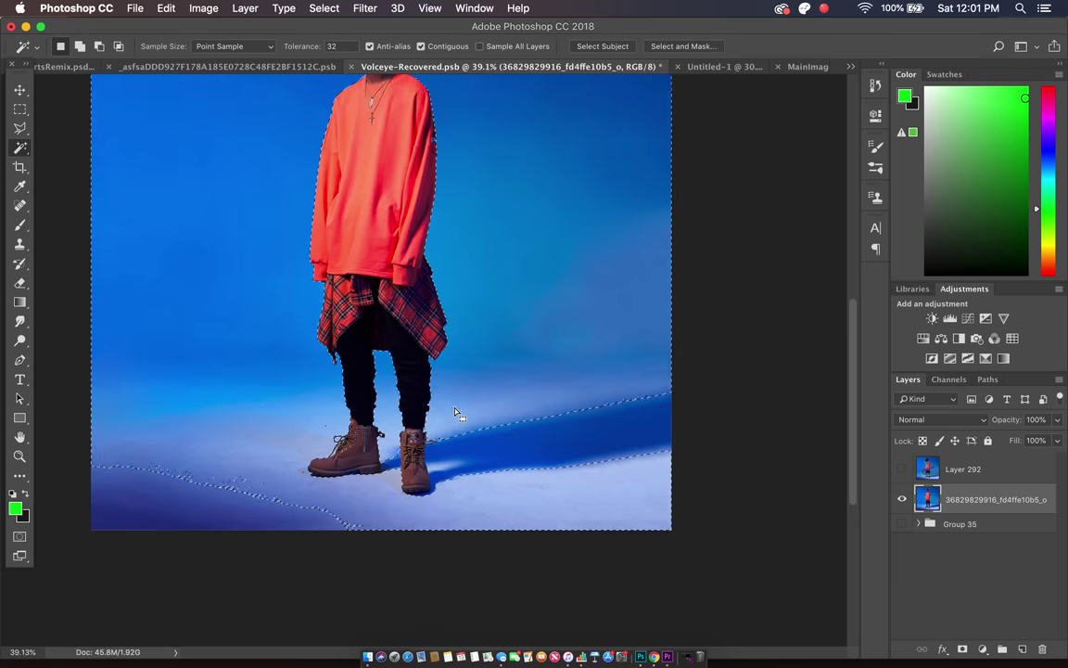
# Step: Check the selection against Layer 292 by showing it briefly, then invert the selection to target the figure
pyautogui.click(900, 473)
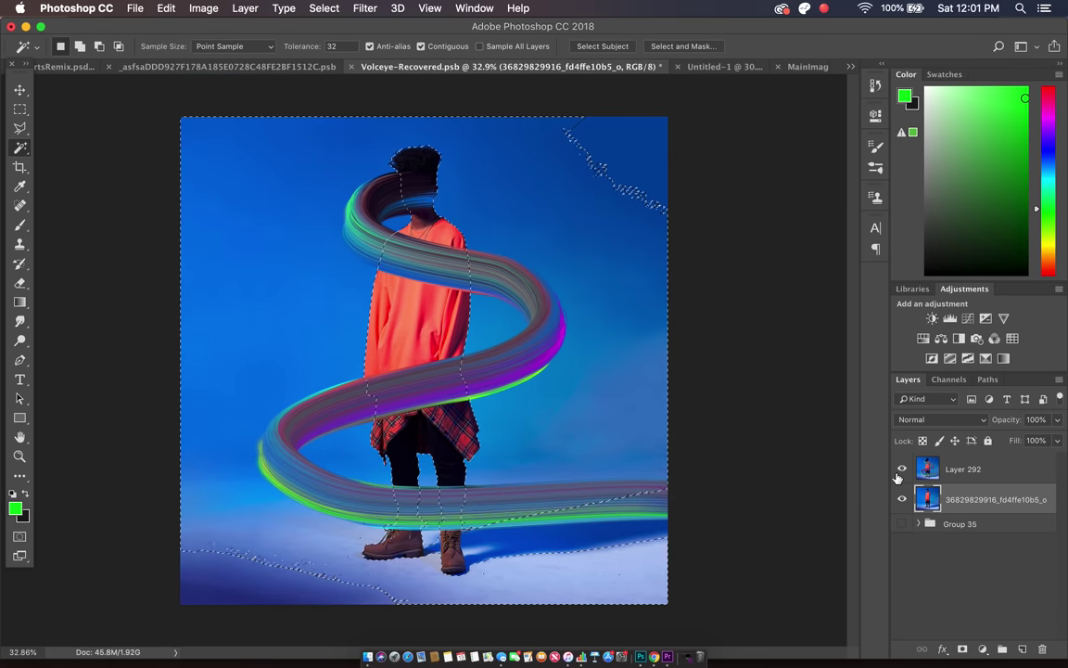
pyautogui.click(901, 469)
pyautogui.scroll(3, 366, 304)
pyautogui.scroll(2, 366, 305)
pyautogui.press('m')
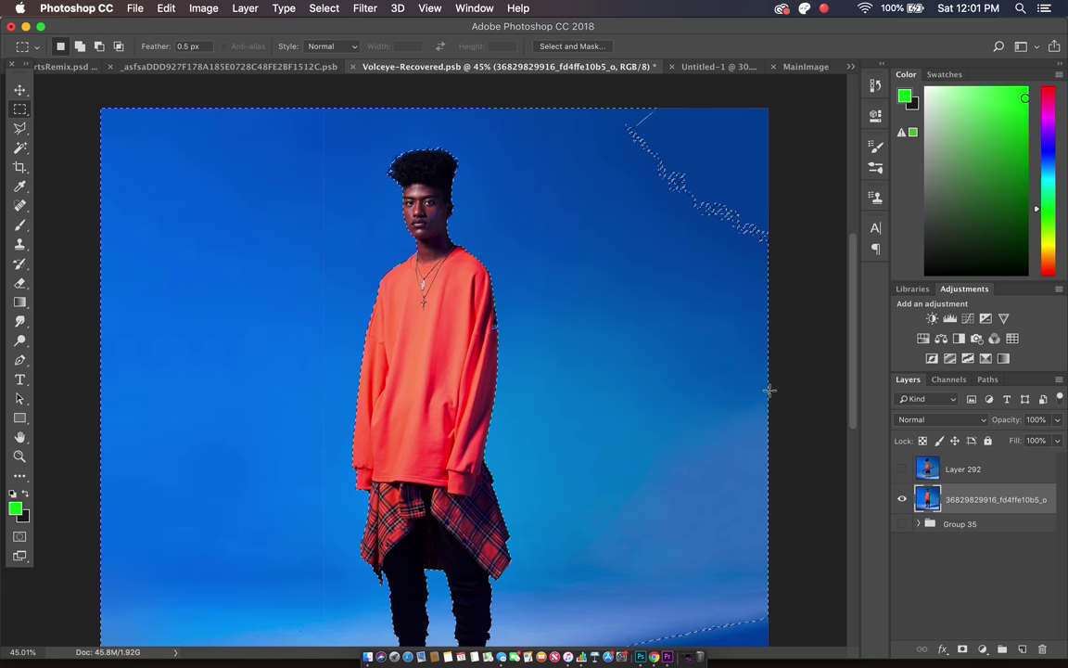
pyautogui.scroll(2, 537, 305)
pyautogui.scroll(1, 451, 269)
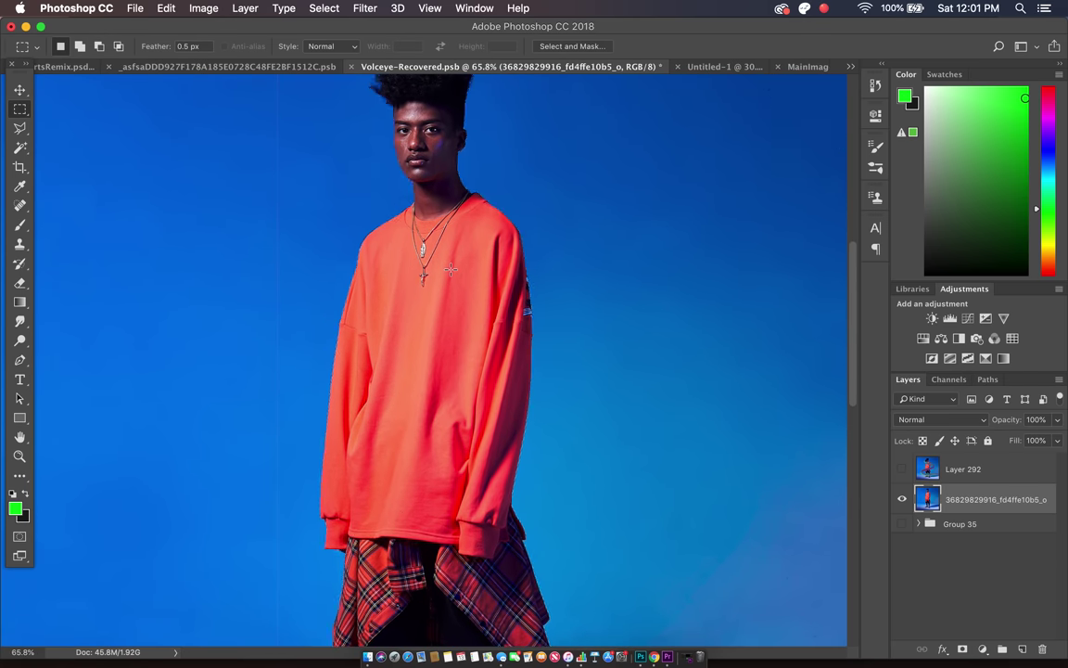
pyautogui.rightClick(451, 268)
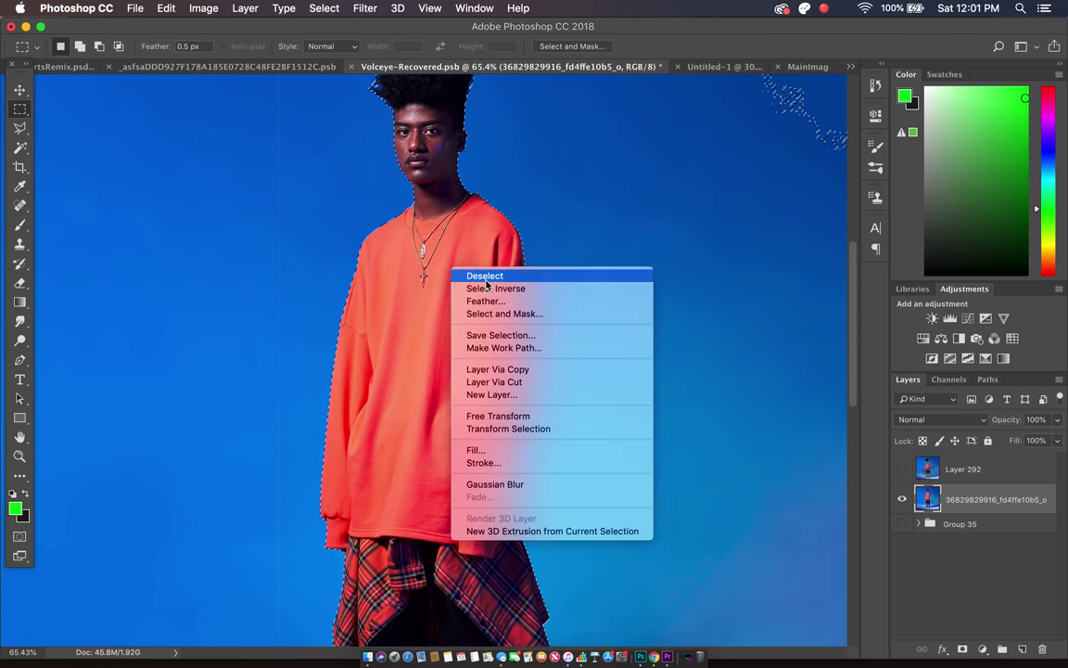
pyautogui.click(446, 286)
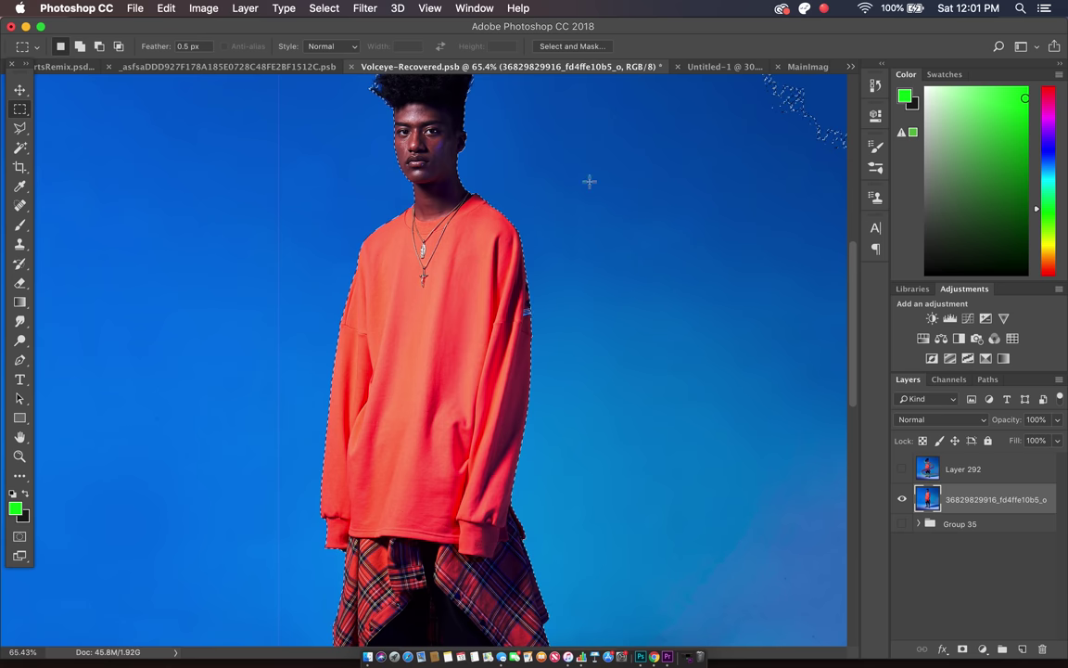
# Step: Refine the figure selection's edges in Select and Mask with an edge detection radius of 4 px and apply it
pyautogui.click(561, 45)
pyautogui.click(898, 302)
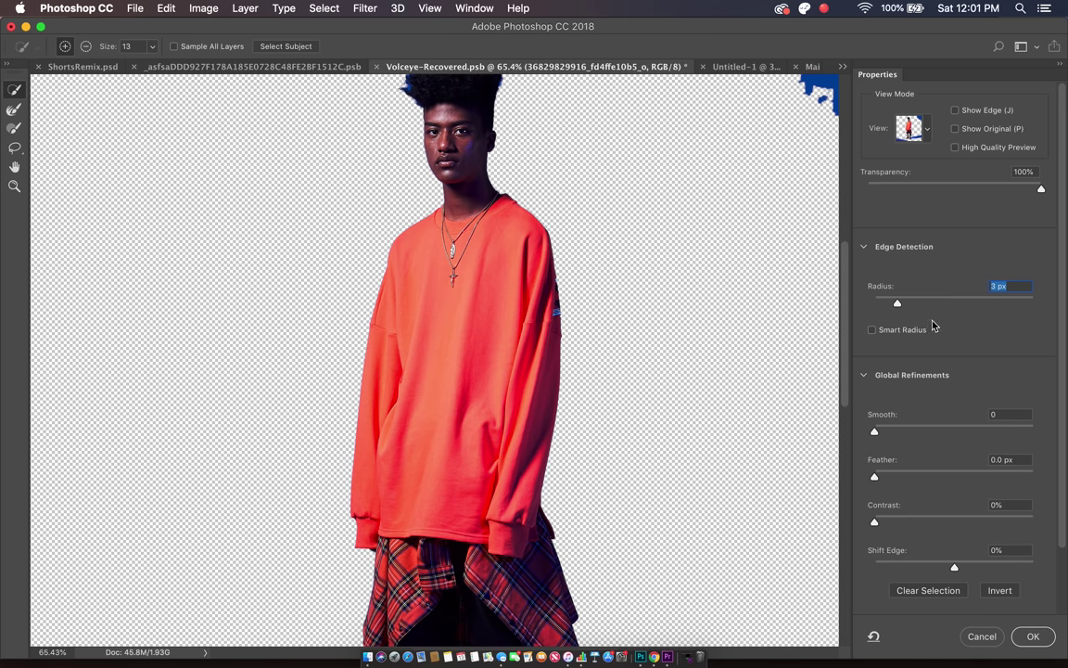
pyautogui.scroll(4, 469, 244)
pyautogui.scroll(4, 469, 244)
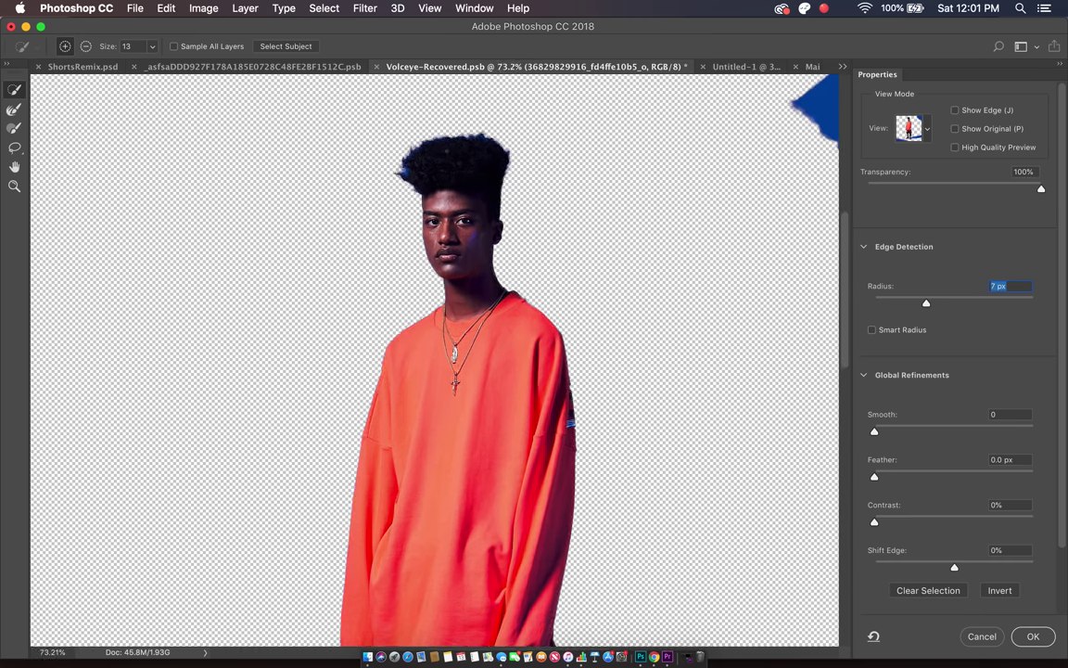
pyautogui.scroll(5, 445, 151)
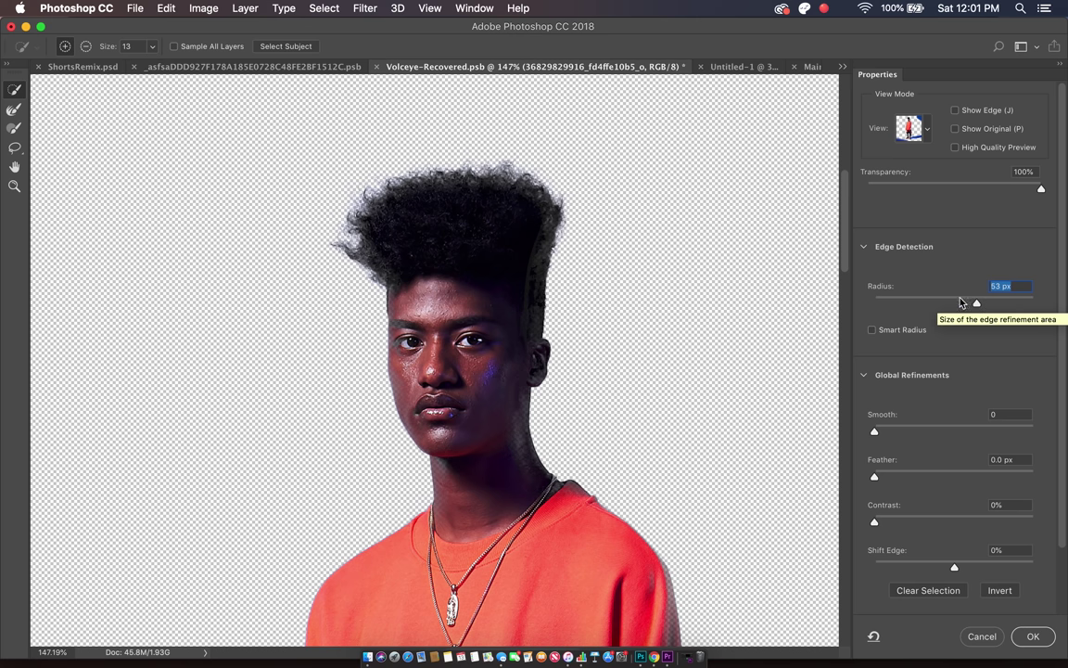
pyautogui.click(958, 303)
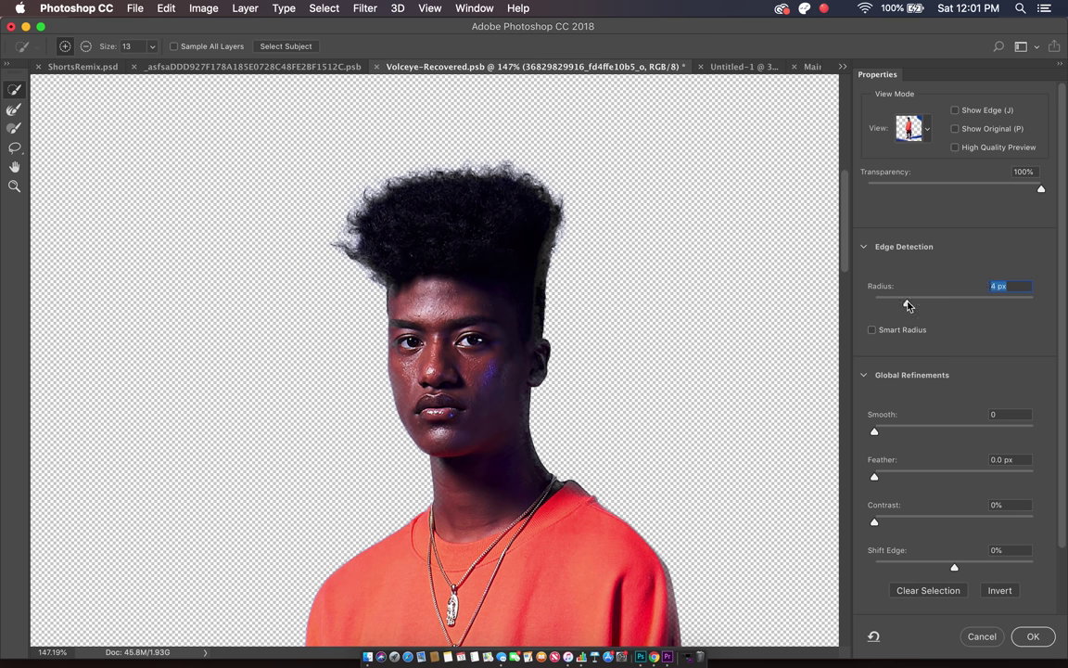
pyautogui.scroll(-10, 479, 284)
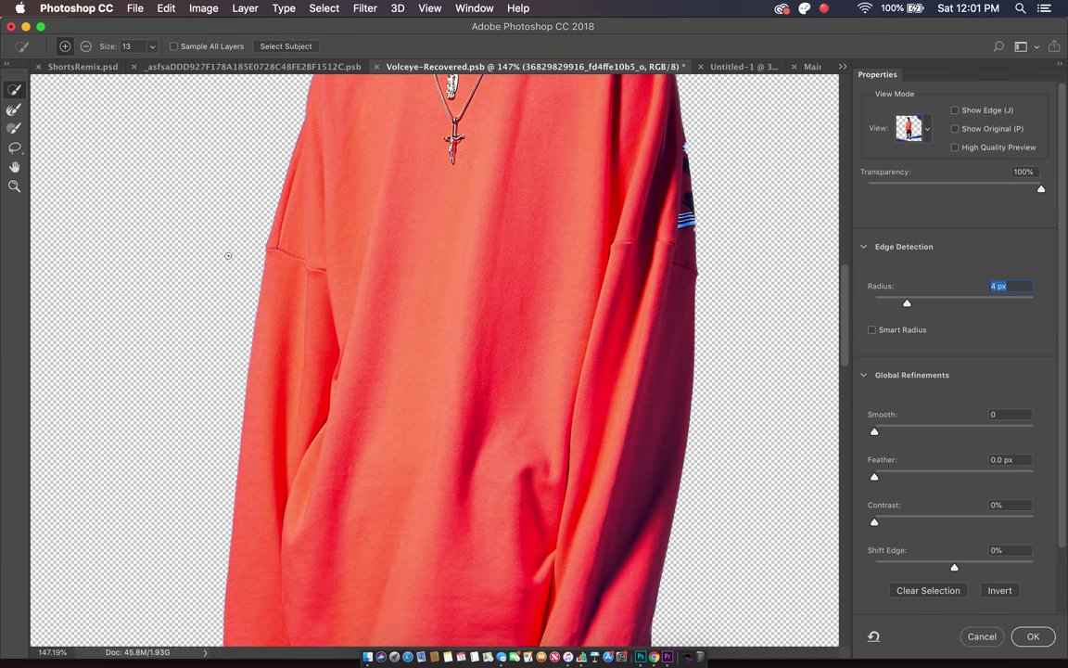
pyautogui.hscroll(-2, 275, 317)
pyautogui.scroll(-1, 276, 317)
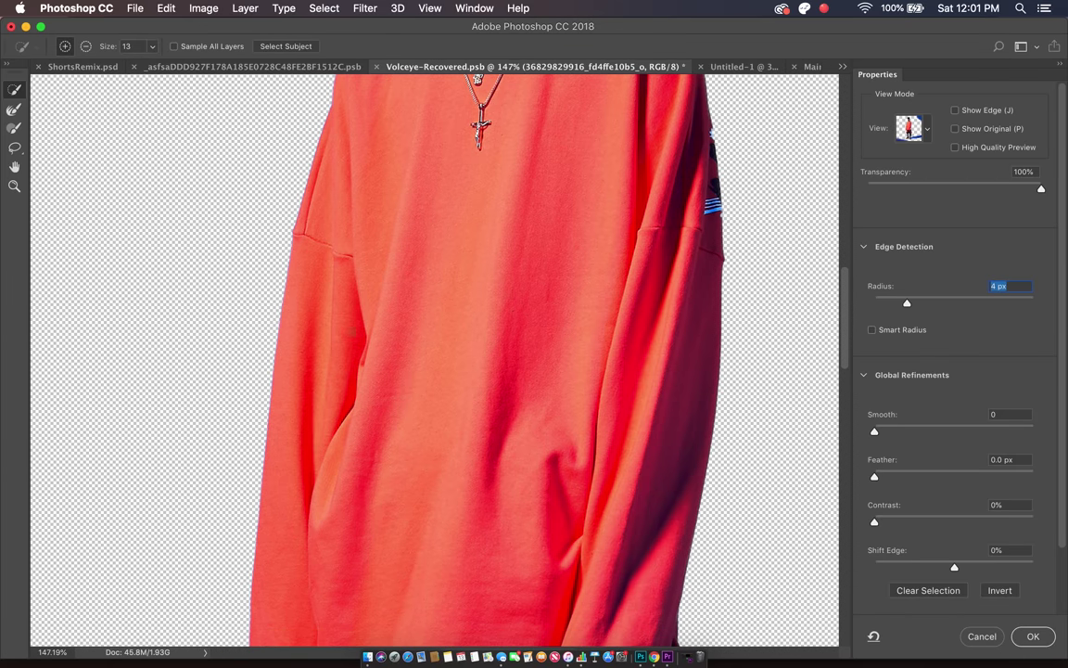
pyautogui.click(1041, 640)
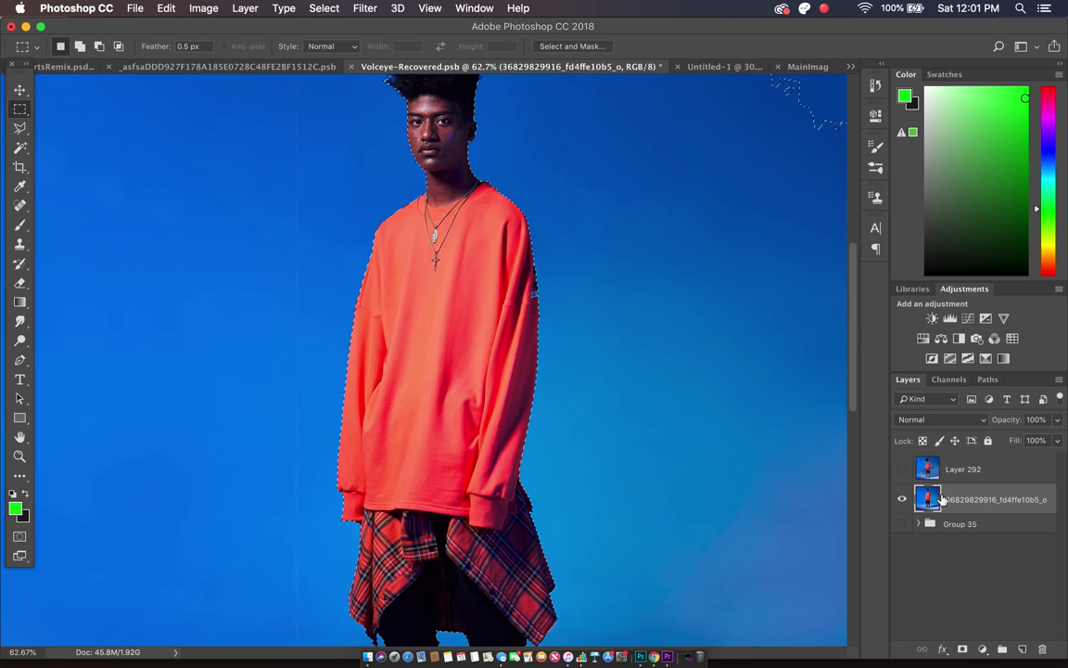
# Step: Show Layer 292, duplicate it, hide the original, and ready the Eraser on the copy
pyautogui.press('Delete')
pyautogui.press('super+z')
pyautogui.click(903, 469)
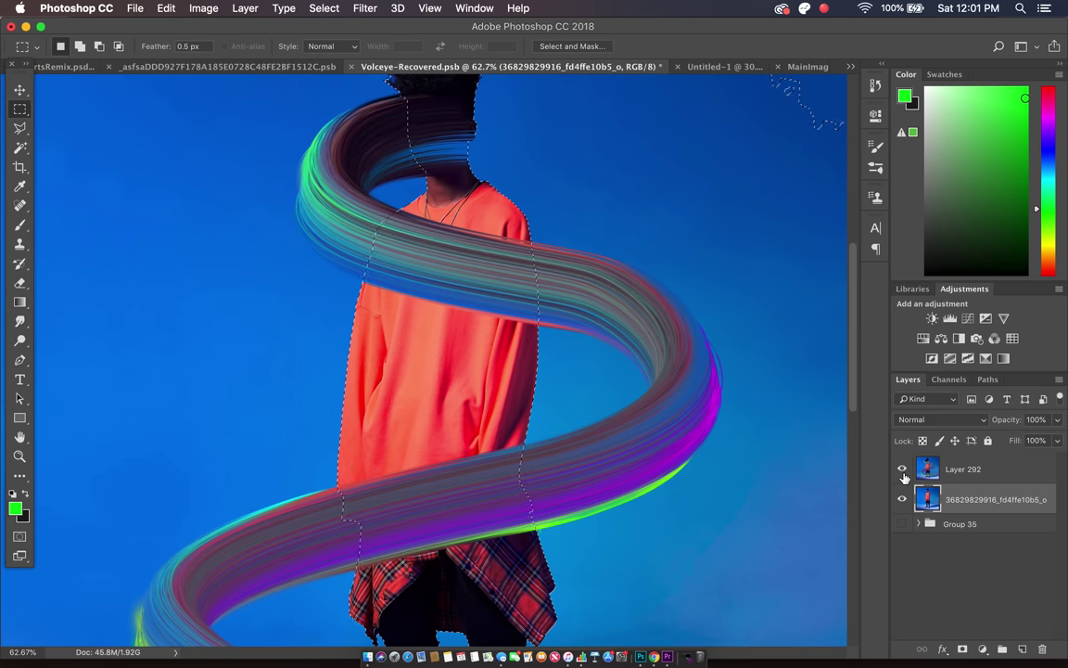
pyautogui.click(970, 471)
pyautogui.hscroll(-1, 310, 194)
pyautogui.scroll(2, 309, 194)
pyautogui.scroll(-4, 309, 194)
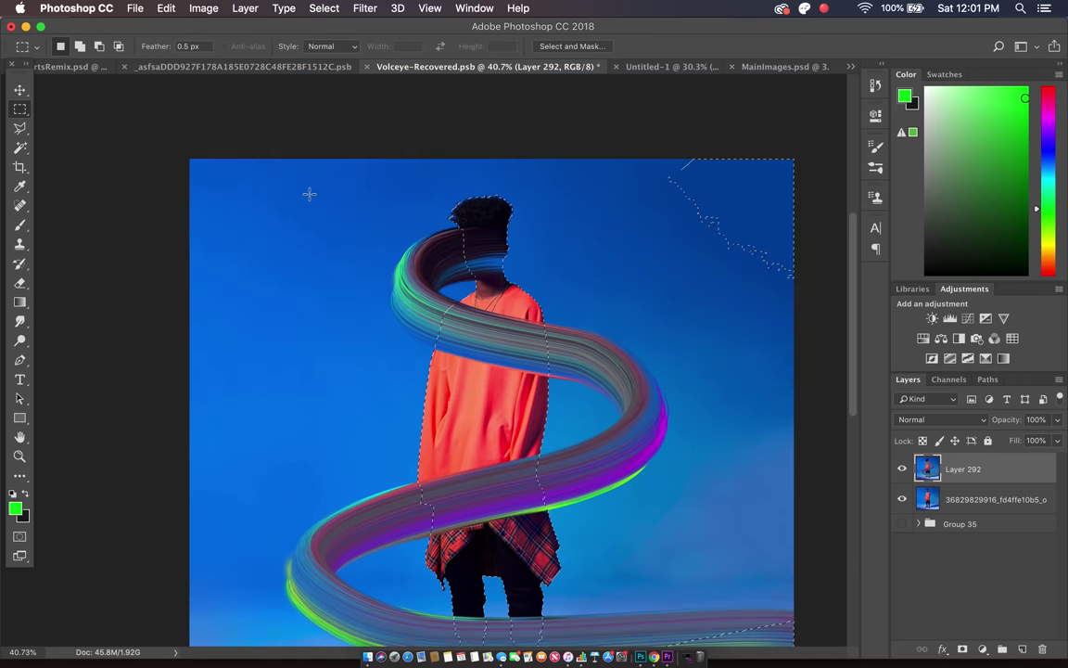
pyautogui.scroll(-5, 310, 194)
pyautogui.scroll(3, 310, 194)
pyautogui.scroll(3, 309, 194)
pyautogui.hscroll(3, 309, 193)
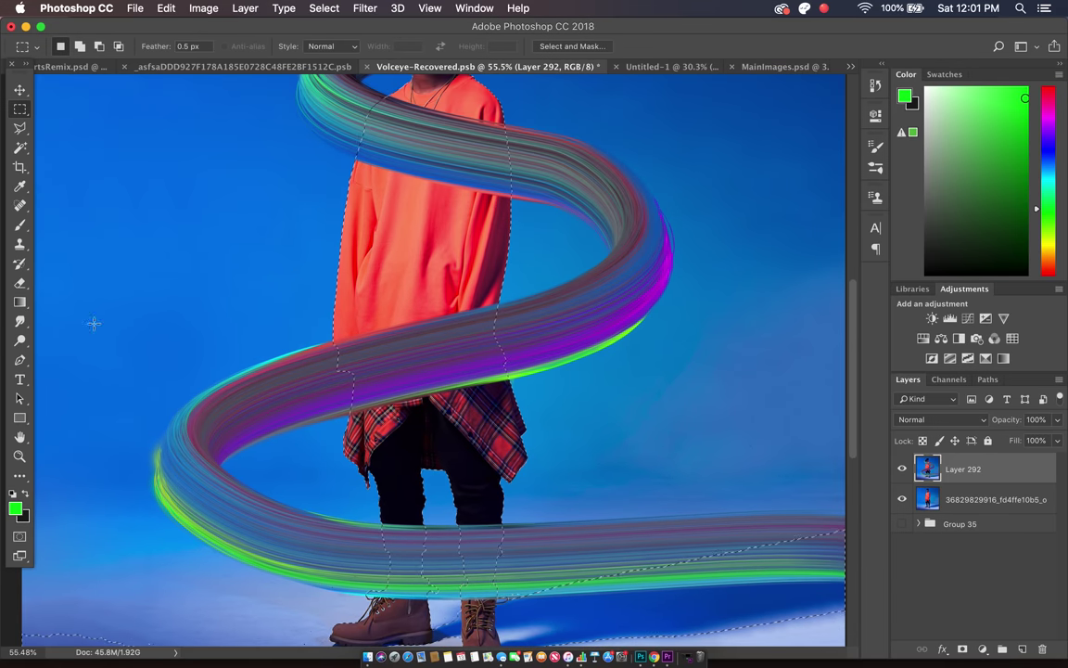
pyautogui.click(21, 282)
pyautogui.scroll(2, 418, 353)
pyautogui.keyDown('alt'); pyautogui.moveTo(967, 468); pyautogui.dragTo(967, 451); pyautogui.keyUp('alt')
pyautogui.click(902, 499)
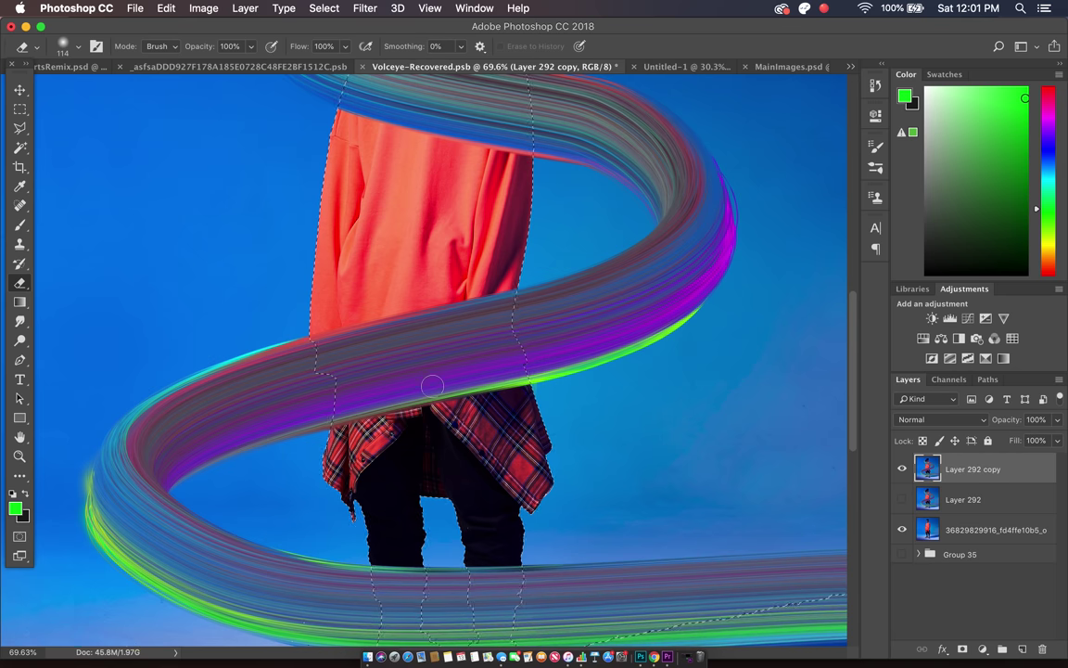
# Step: Try erasing the ribbon across the figure's waist on Layer 292 copy, check it without the selection, and reselect
pyautogui.scroll(2, 424, 361)
pyautogui.moveTo(312, 345)
pyautogui.mouseDown()
pyautogui.moveTo(315, 408)
pyautogui.moveTo(336, 421)
pyautogui.moveTo(339, 325)
pyautogui.moveTo(361, 306)
pyautogui.moveTo(531, 288)
pyautogui.moveTo(499, 387)
pyautogui.mouseUp()
pyautogui.scroll(-3, 519, 417)
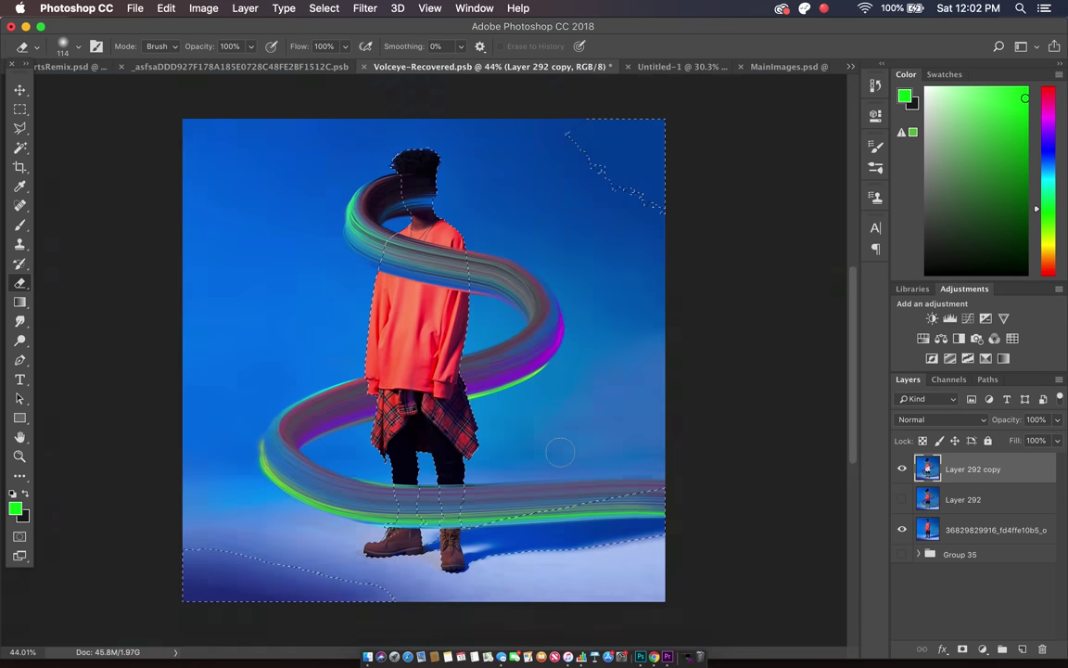
pyautogui.scroll(-1, 560, 453)
pyautogui.scroll(2, 287, 265)
pyautogui.press('m')
pyautogui.press('super+d')
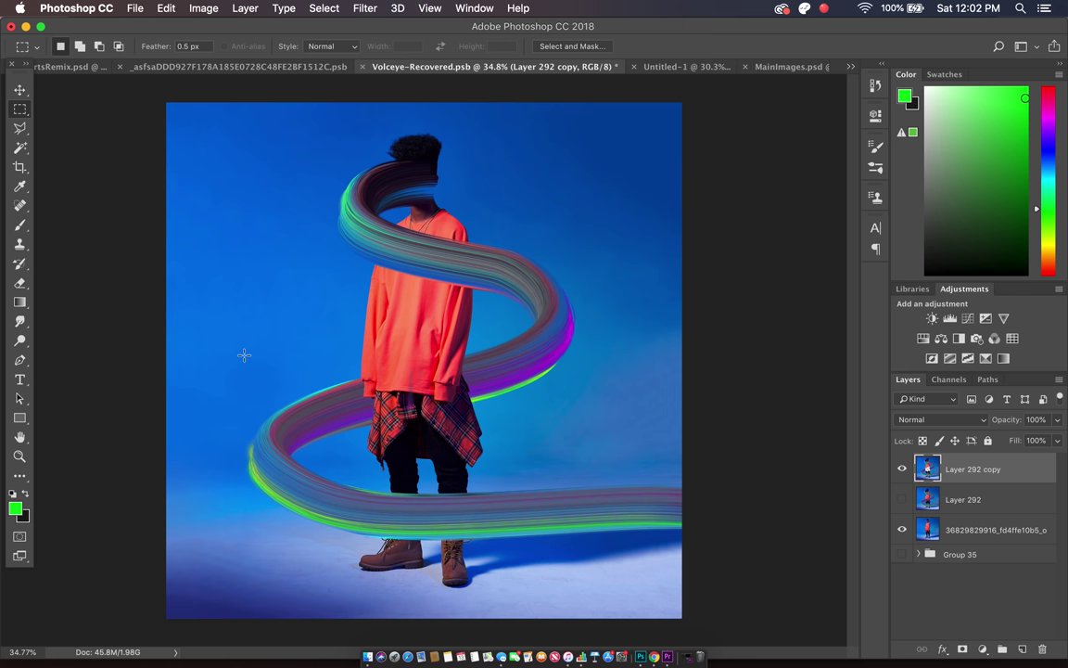
pyautogui.scroll(1, 244, 355)
pyautogui.press('shift+super+d')
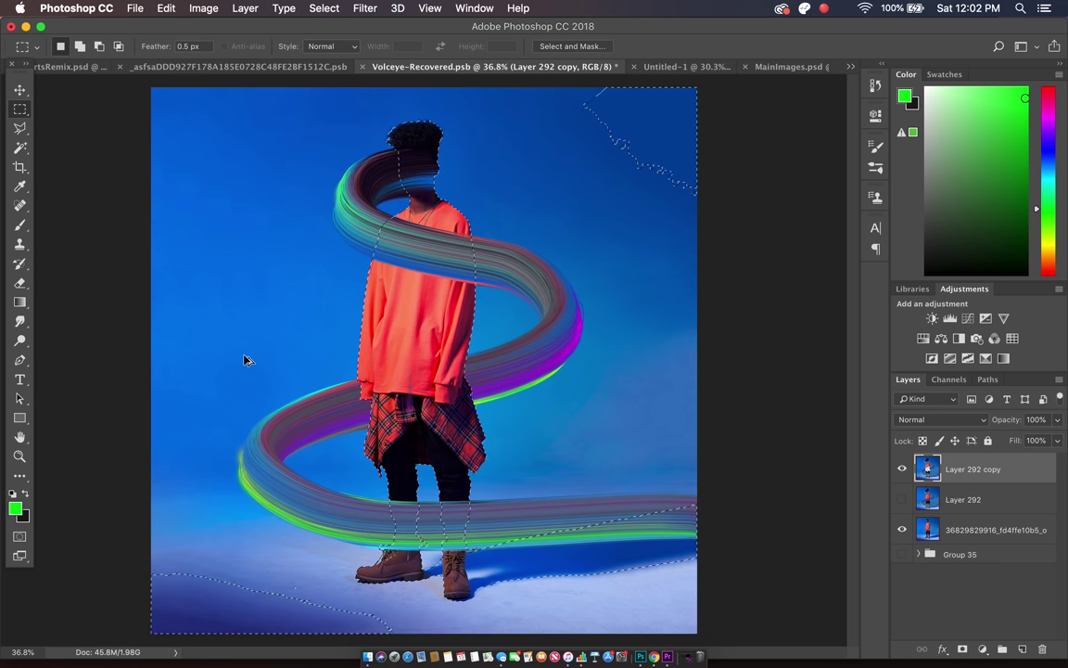
# Step: Restore the waist ribbon and try erasing the ribbon over the chest and the left-hand leg, checking it without the selection
pyautogui.press('e')
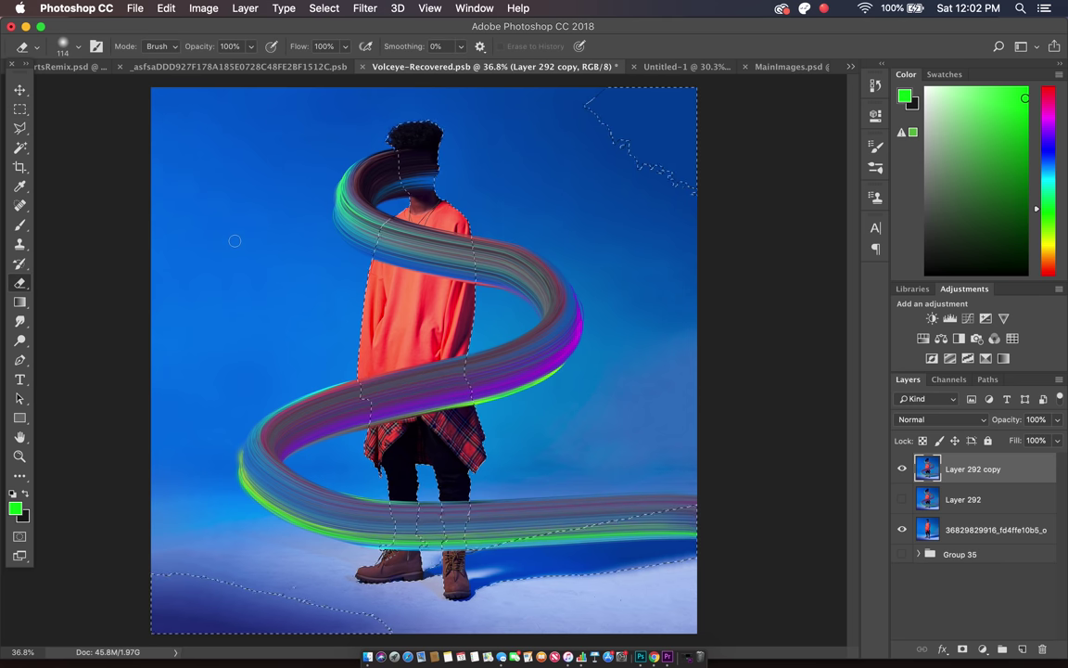
pyautogui.scroll(1, 324, 203)
pyautogui.moveTo(323, 202)
pyautogui.mouseDown()
pyautogui.moveTo(348, 199)
pyautogui.moveTo(440, 243)
pyautogui.moveTo(479, 275)
pyautogui.mouseUp()
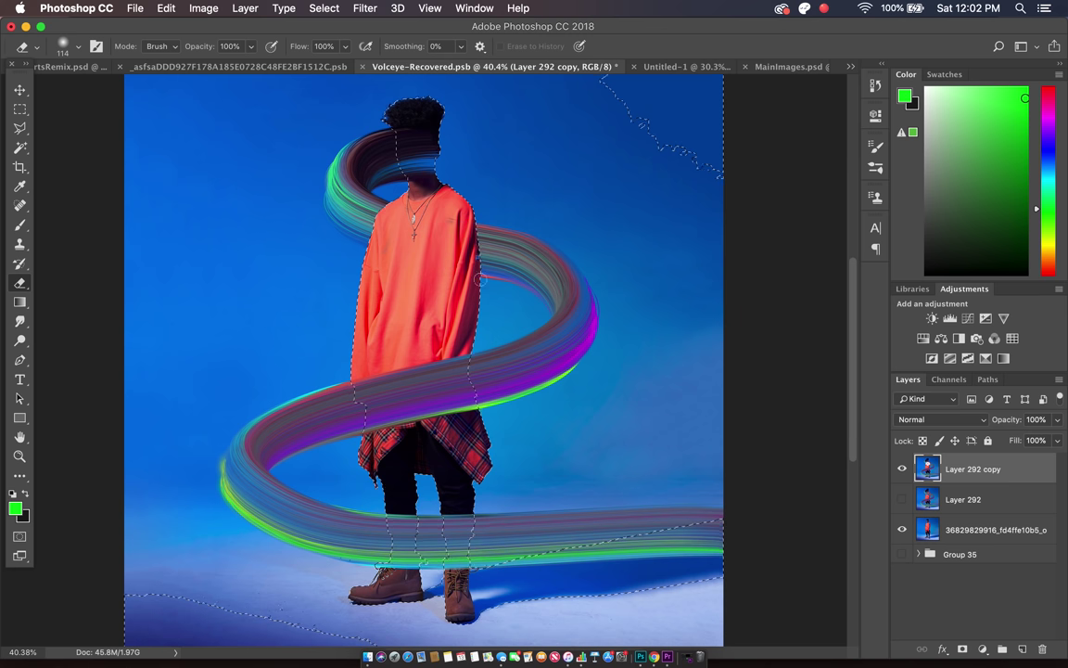
pyautogui.moveTo(385, 577)
pyautogui.mouseDown()
pyautogui.moveTo(401, 539)
pyautogui.moveTo(421, 547)
pyautogui.moveTo(404, 520)
pyautogui.mouseUp()
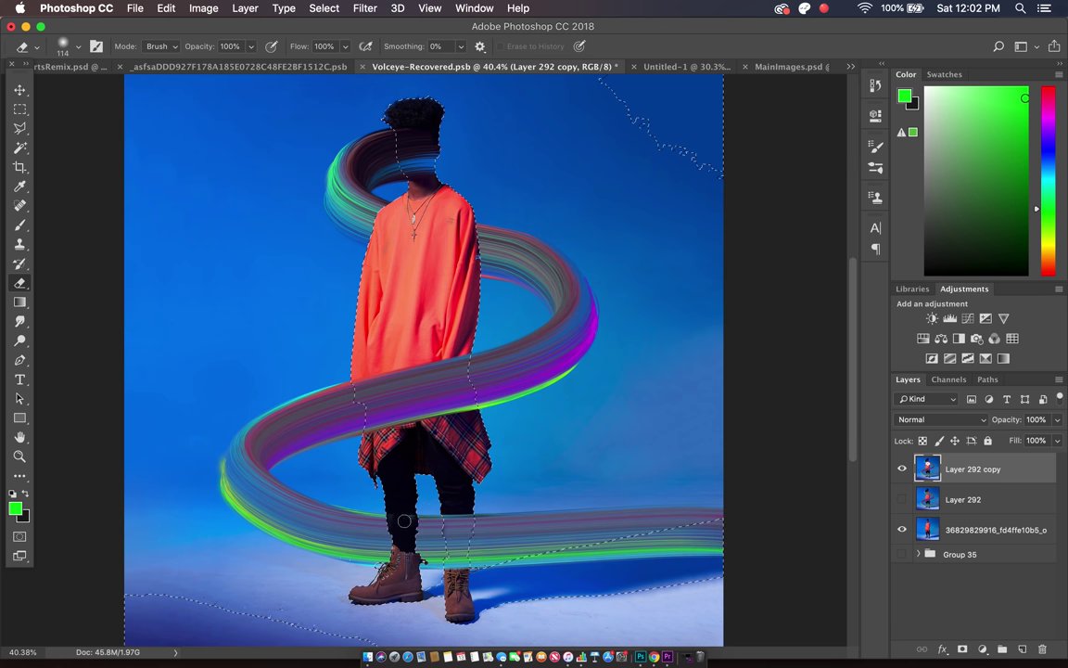
pyautogui.click(20, 108)
pyautogui.click(150, 182)
pyautogui.press('super+minus')
pyautogui.scroll(-2, 150, 182)
pyautogui.scroll(4, 151, 181)
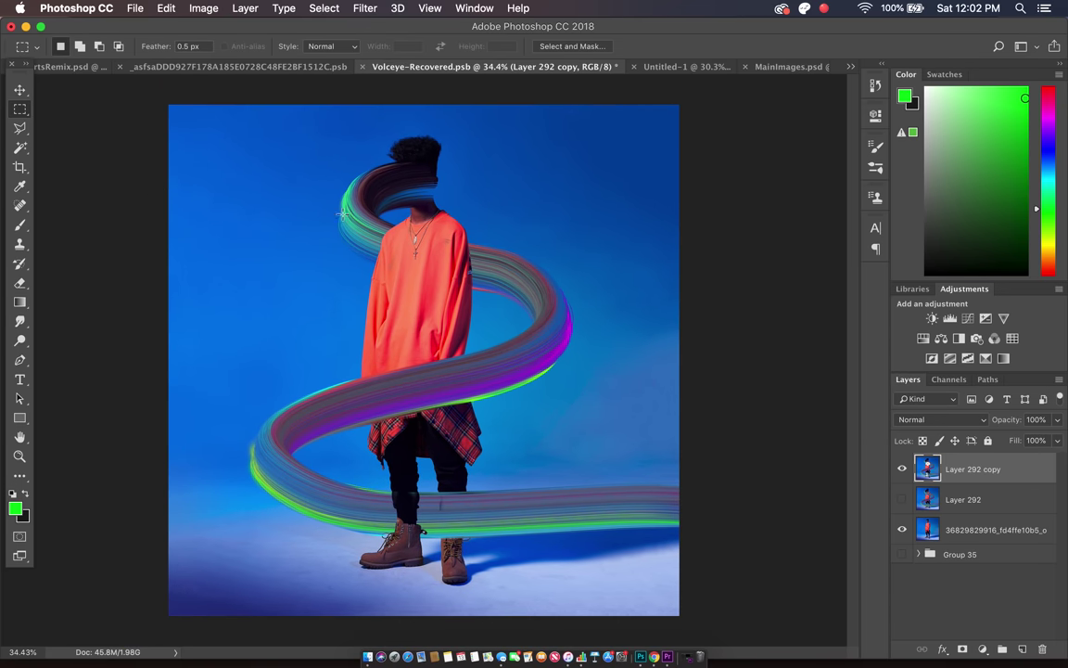
# Step: Restore the ribbon, then erase it over the waist and the right-hand leg within the figure selection, and deselect
pyautogui.scroll(1, 239, 265)
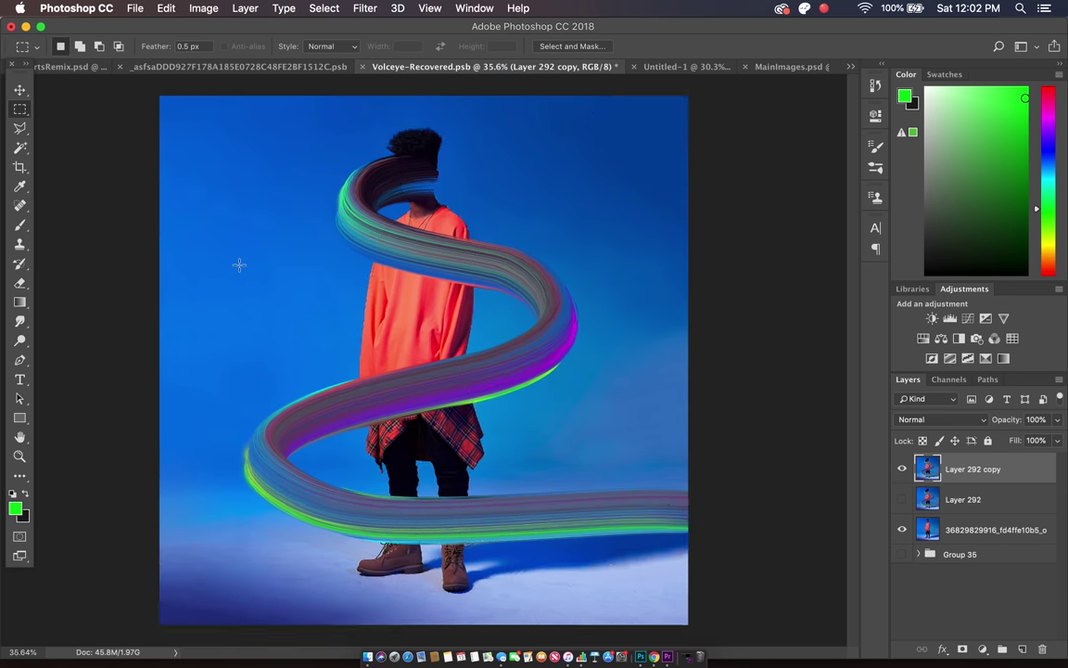
pyautogui.scroll(2, 239, 265)
pyautogui.click(20, 283)
pyautogui.moveTo(347, 414)
pyautogui.mouseDown()
pyautogui.moveTo(360, 390)
pyautogui.moveTo(374, 440)
pyautogui.mouseUp()
pyautogui.moveTo(339, 385)
pyautogui.mouseDown()
pyautogui.moveTo(408, 366)
pyautogui.moveTo(461, 376)
pyautogui.mouseUp()
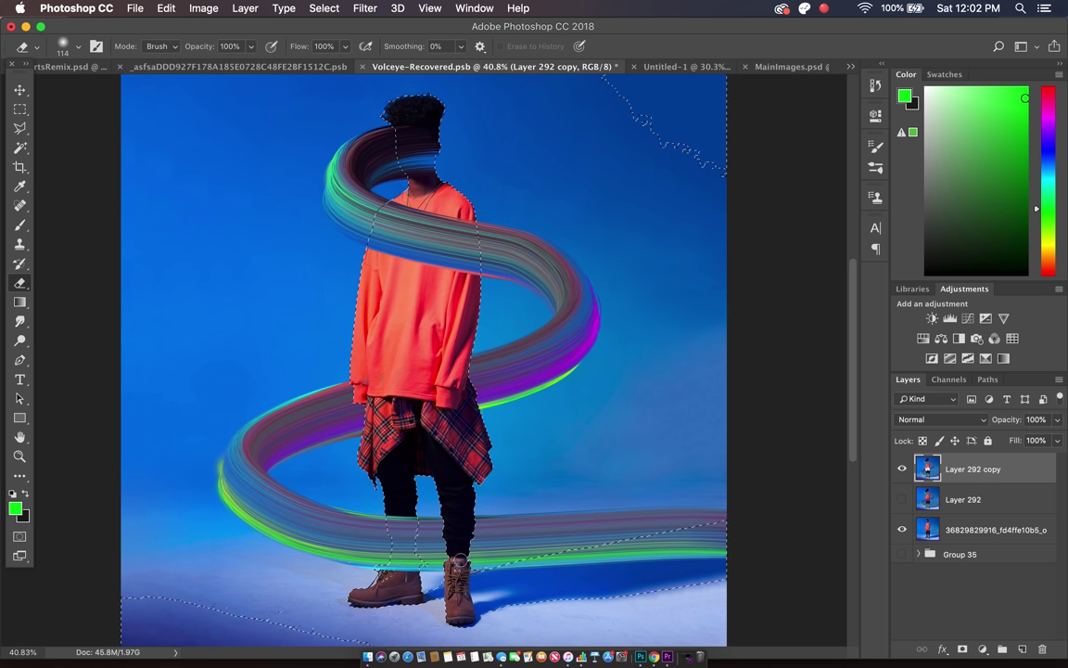
pyautogui.click(20, 110)
pyautogui.hotkey('ctrl', 'd')
pyautogui.scroll(-3, 256, 299)
pyautogui.scroll(2, 256, 299)
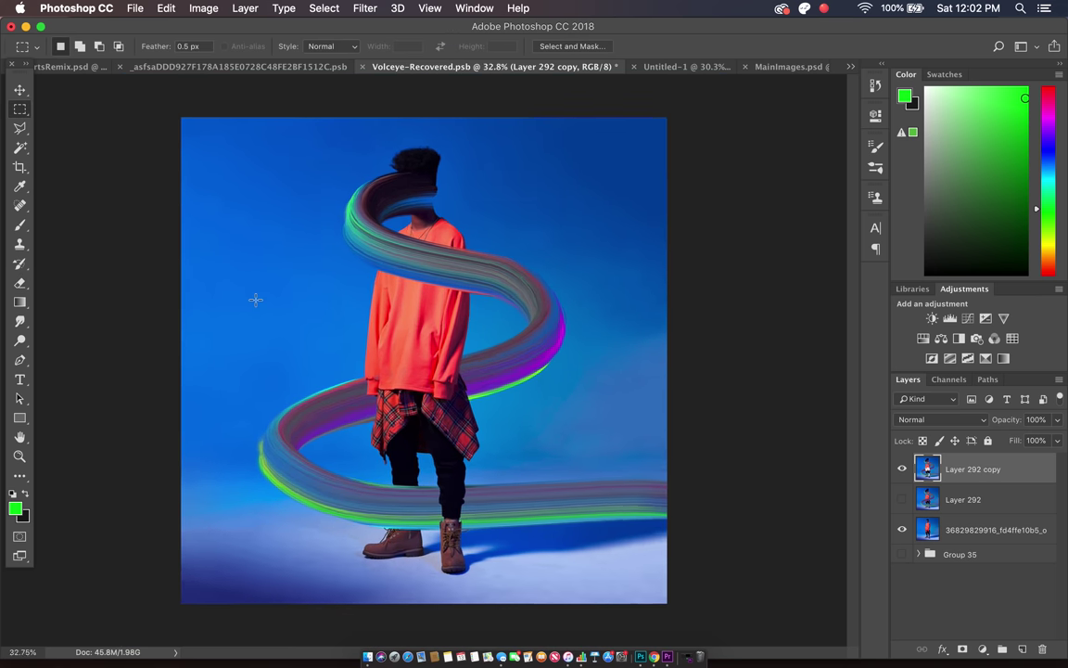
pyautogui.scroll(1, 256, 299)
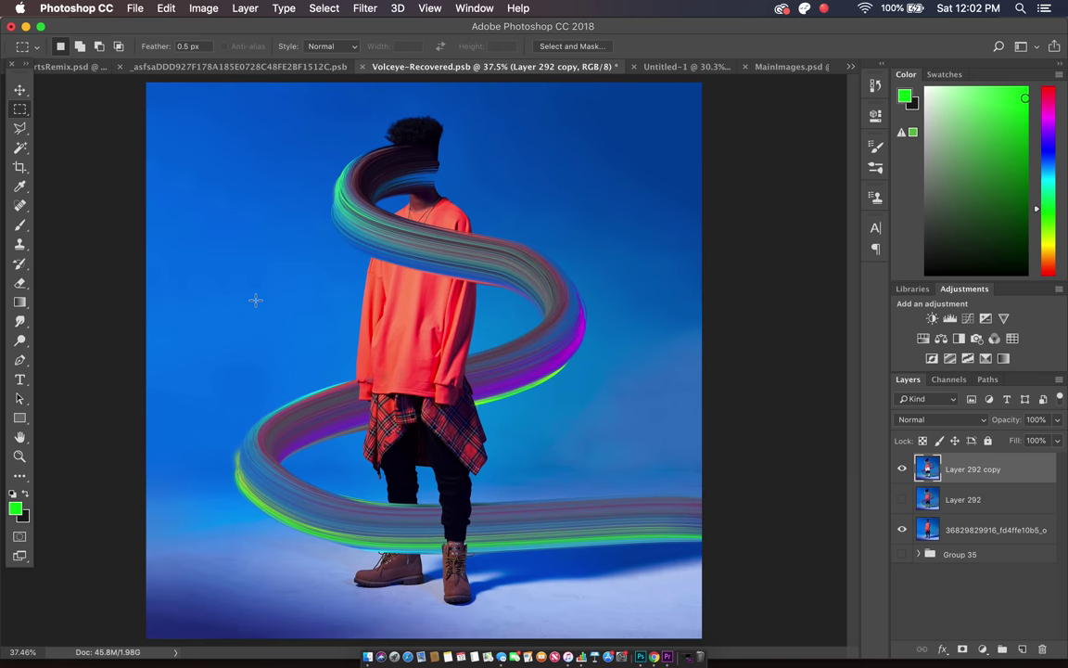
pyautogui.scroll(1, 256, 299)
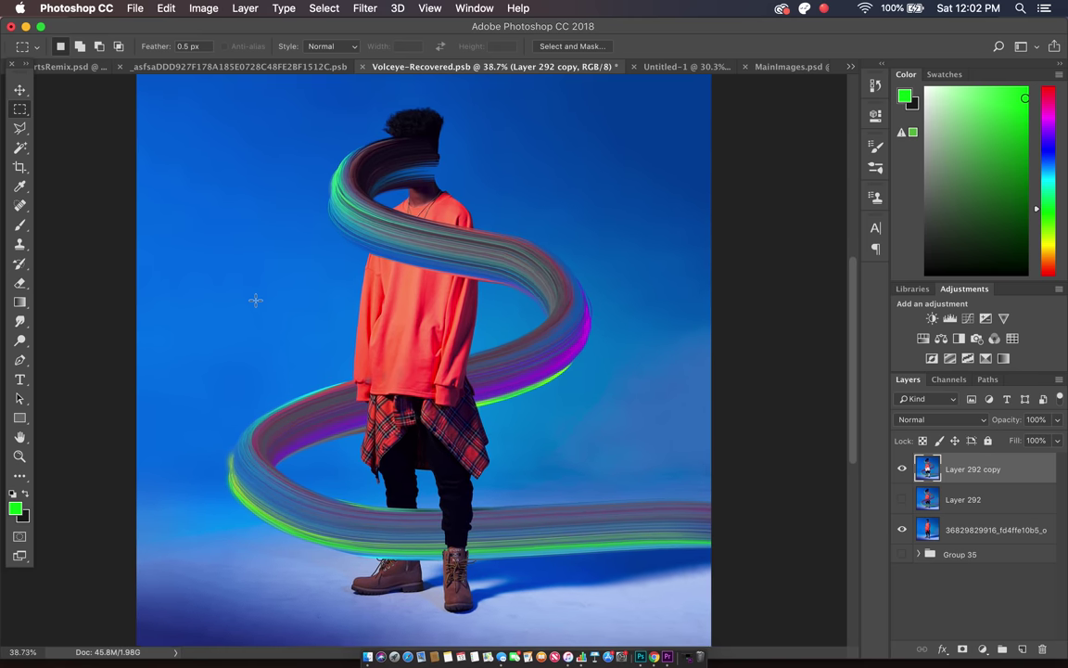
# Step: Try erasing the ribbon over the left-hand leg as well within the figure selection, then deselect
pyautogui.click(20, 283)
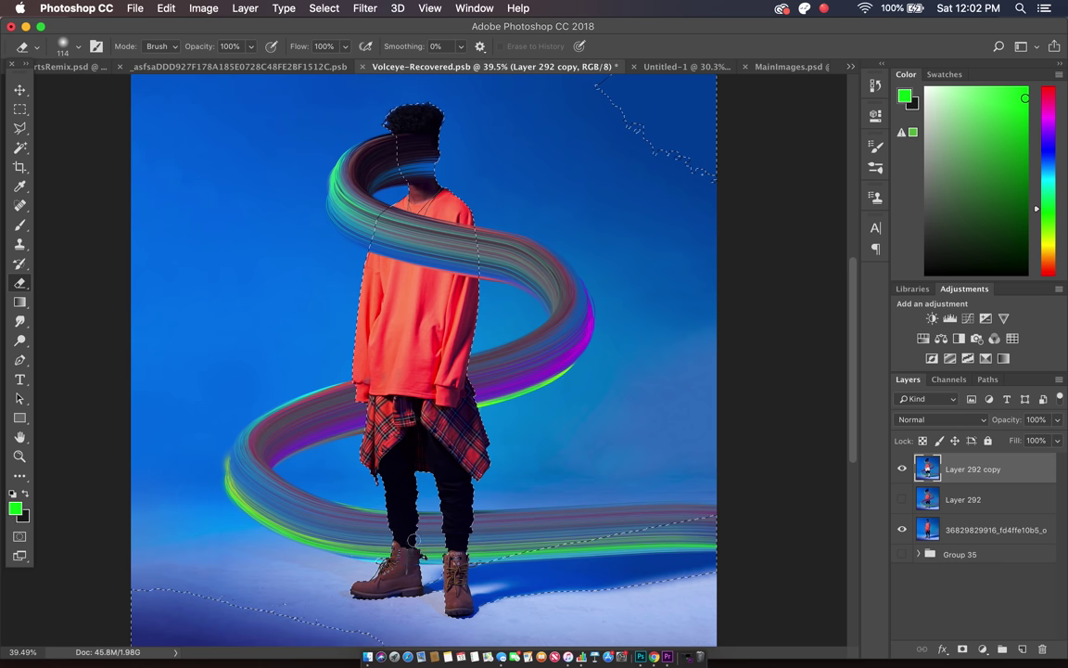
pyautogui.scroll(-3, 410, 551)
pyautogui.click(19, 108)
pyautogui.click(162, 195)
pyautogui.scroll(2, 462, 368)
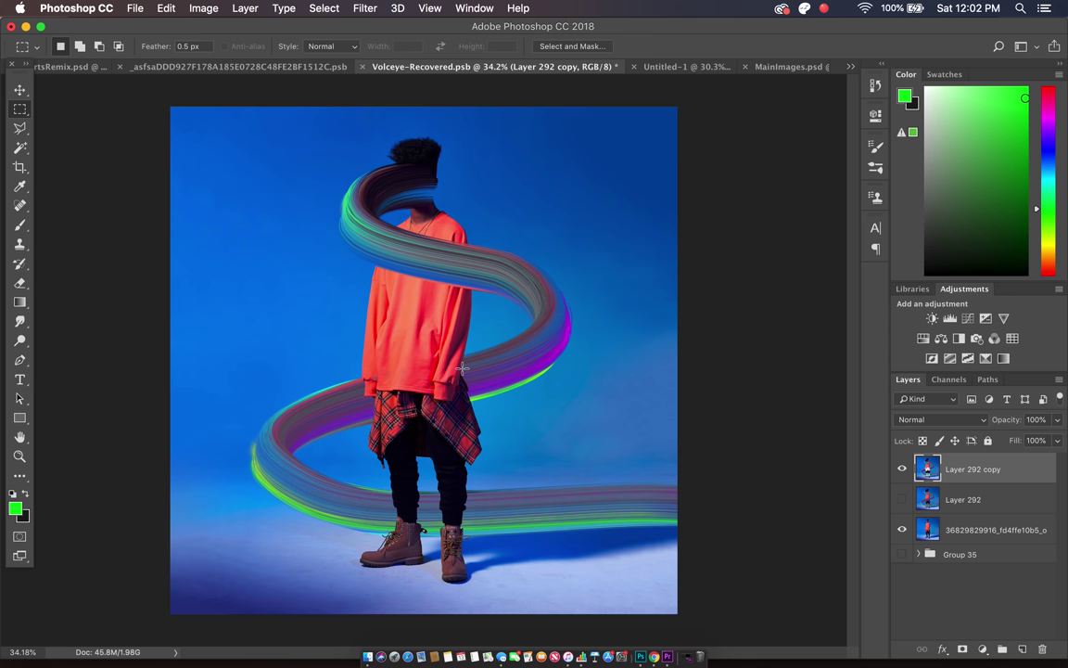
# Step: Review the woven ribbon, then undo the erasures over both legs while keeping the one at the waist
pyautogui.scroll(1, 462, 368)
pyautogui.scroll(-2, 462, 368)
pyautogui.scroll(1, 462, 368)
pyautogui.scroll(2, 462, 369)
pyautogui.scroll(-2, 462, 368)
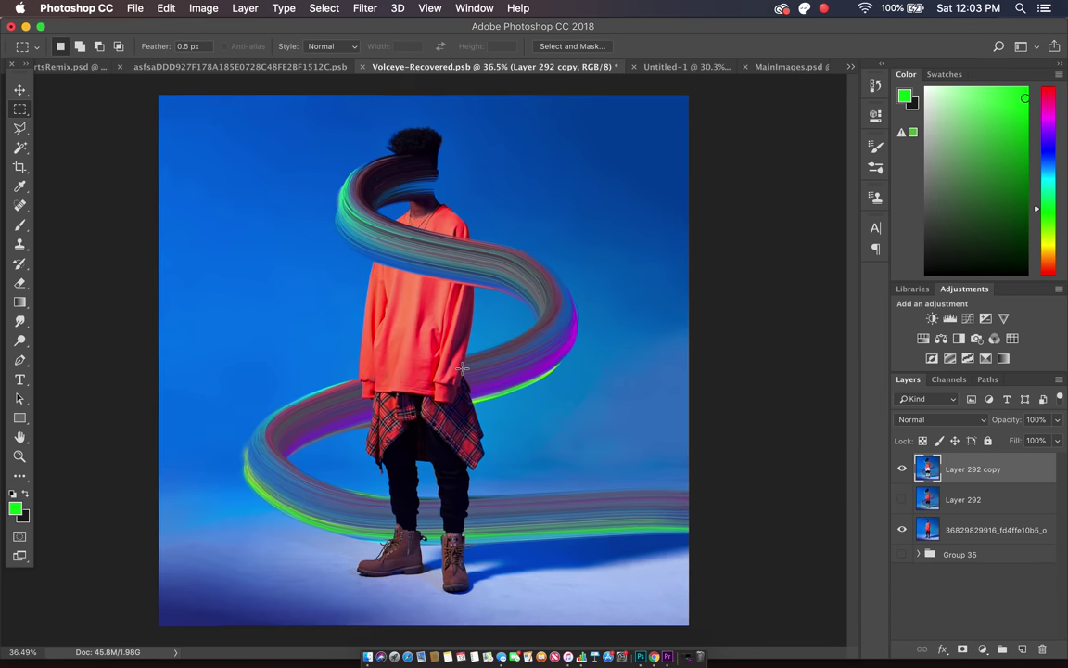
pyautogui.scroll(-1, 462, 368)
pyautogui.press('super+z')
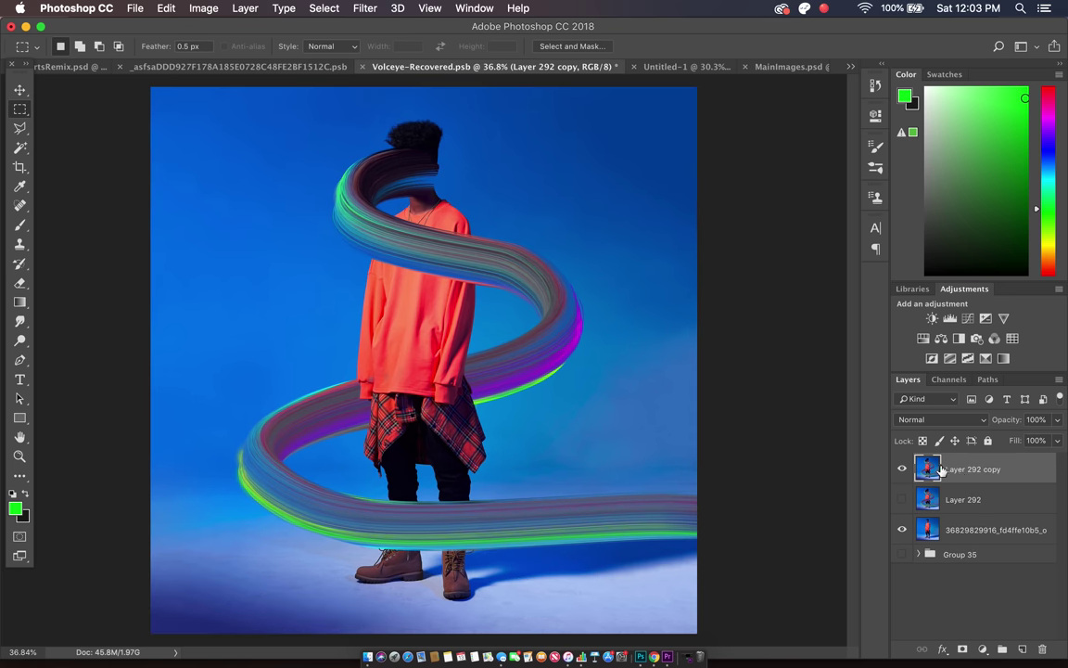
# Step: Duplicate Layer 292 copy and set the duplicate to Color Burn blending with 22% fill opacity
pyautogui.moveTo(941, 471); pyautogui.dragTo(940, 464)
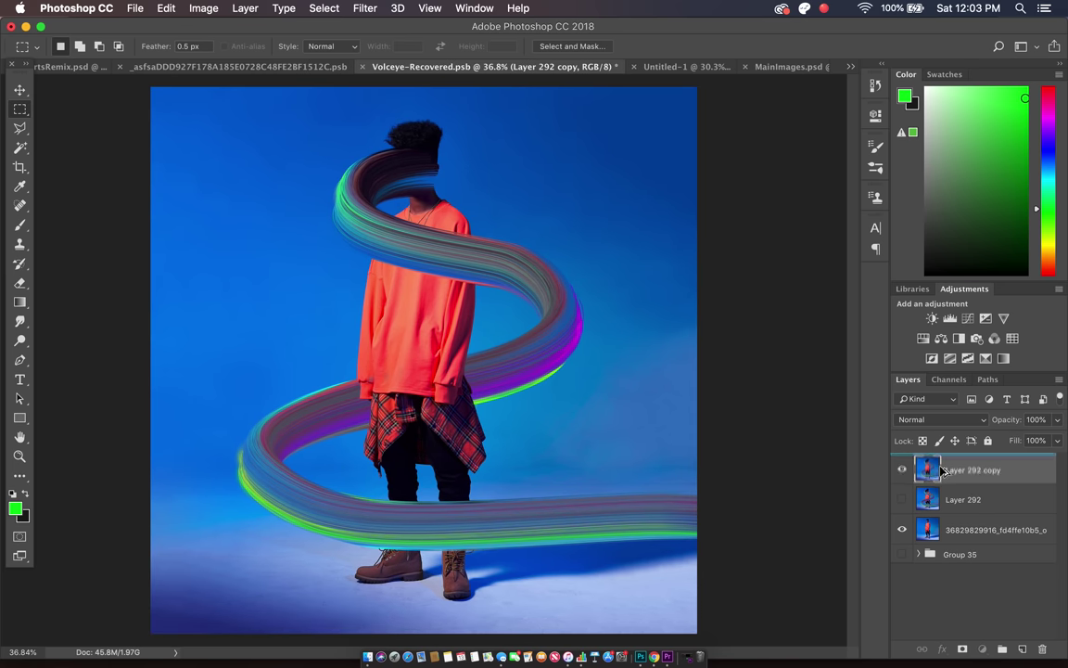
pyautogui.press('super+j')
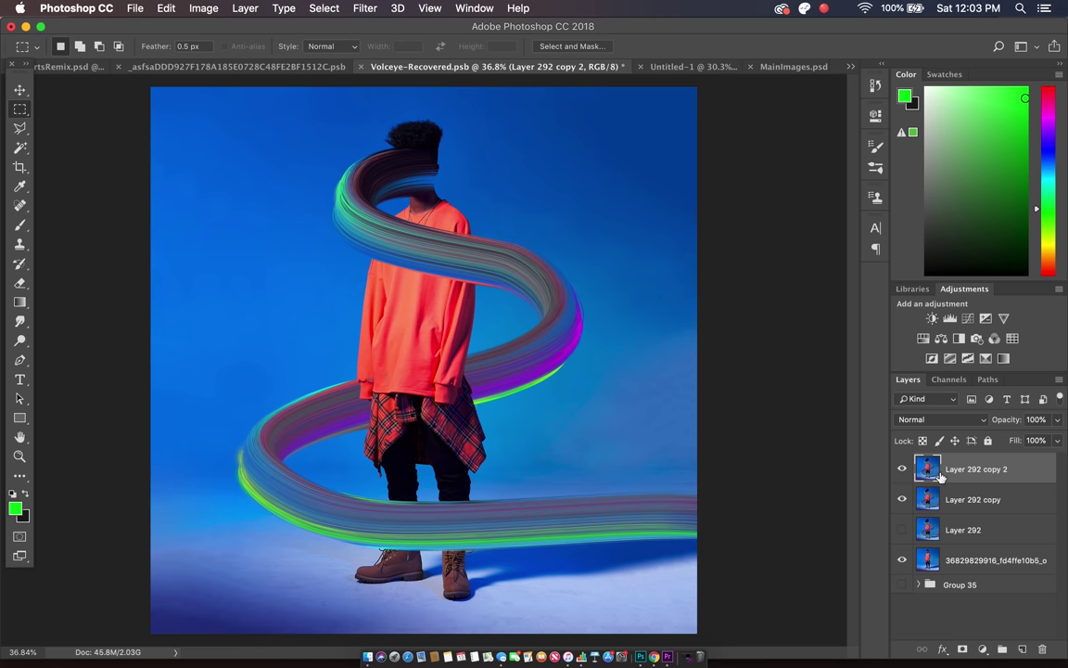
pyautogui.doubleClick(1046, 475)
pyautogui.click(803, 177)
pyautogui.click(706, 141)
pyautogui.moveTo(706, 141); pyautogui.dragTo(850, 139)
pyautogui.moveTo(931, 230); pyautogui.dragTo(929, 233)
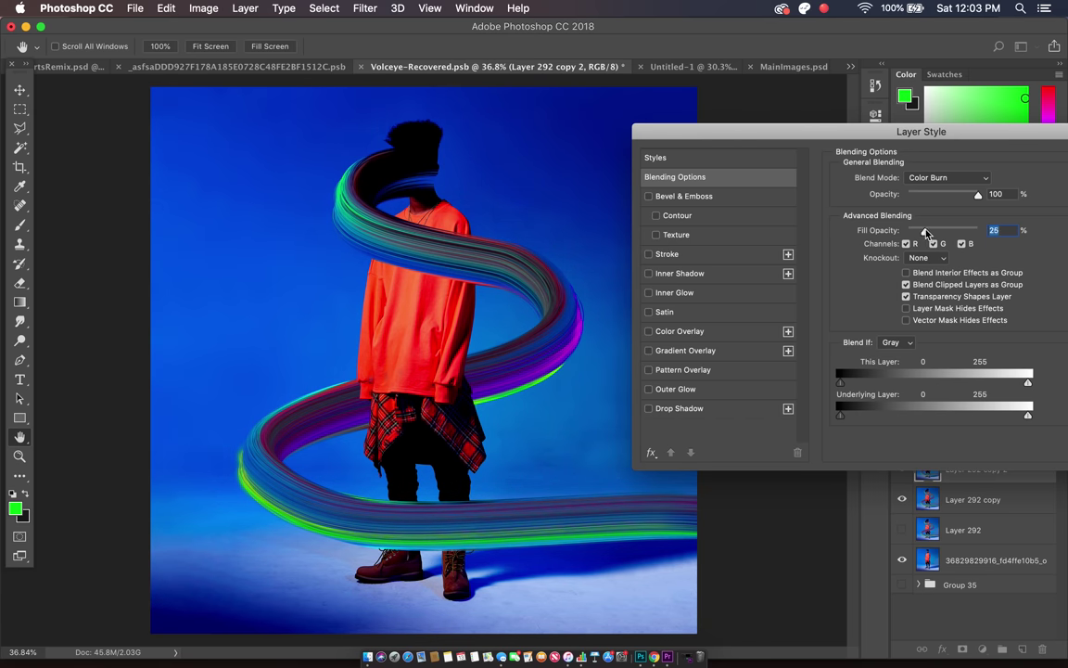
pyautogui.moveTo(926, 232); pyautogui.dragTo(923, 232)
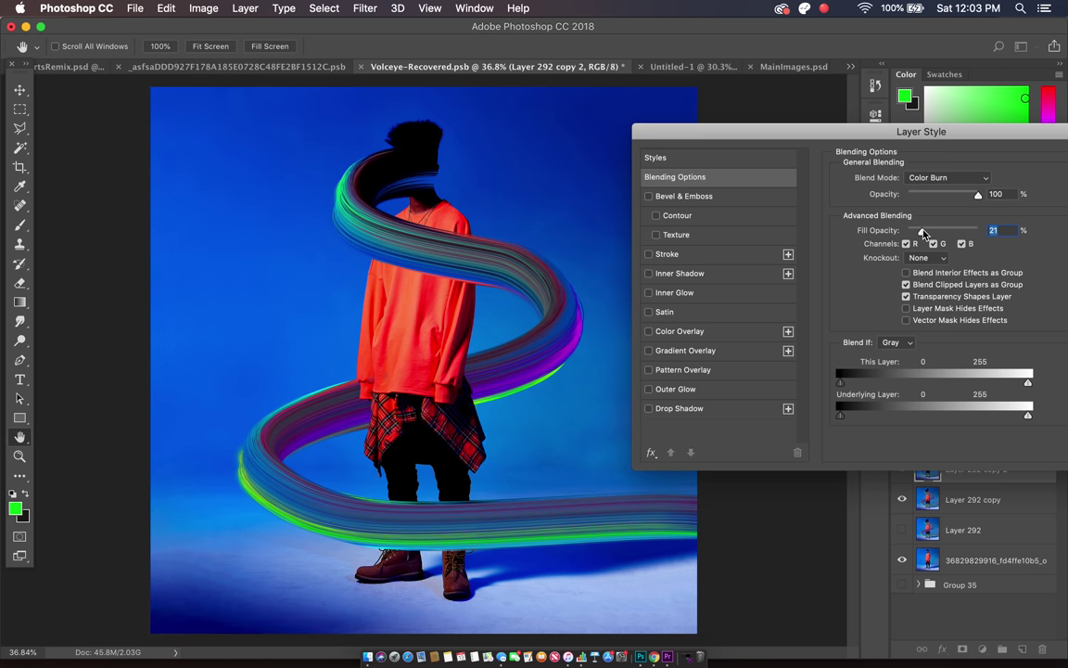
pyautogui.moveTo(937, 132); pyautogui.dragTo(801, 147)
pyautogui.click(1045, 174)
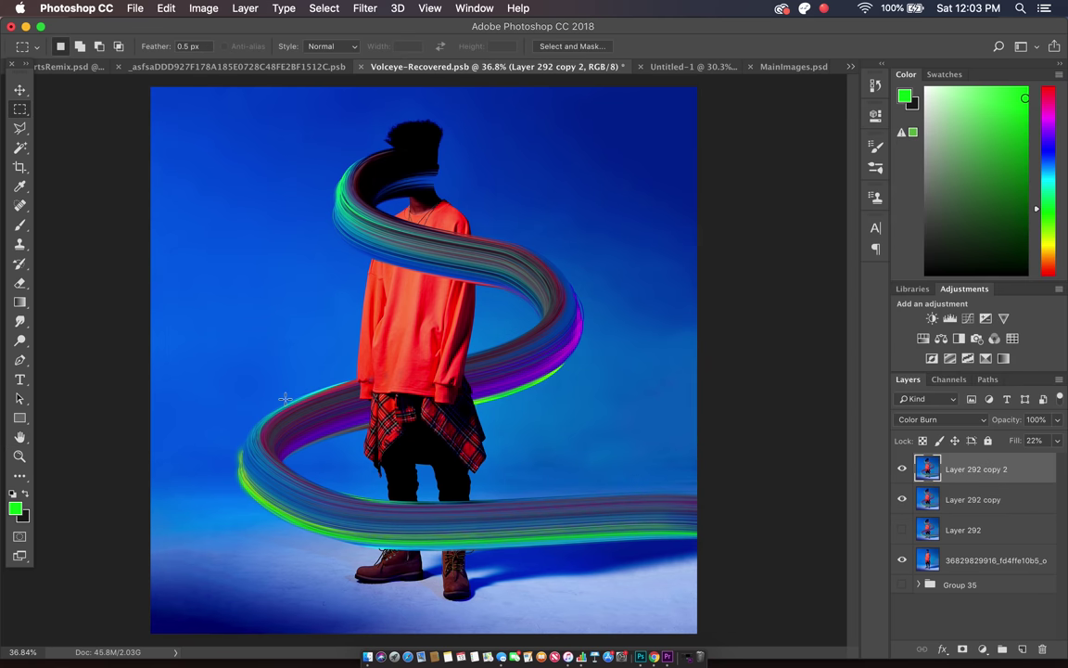
# Step: Compare the image with and without the Color Burn layer by toggling its visibility
pyautogui.scroll(-3, 284, 402)
pyautogui.scroll(3, 313, 291)
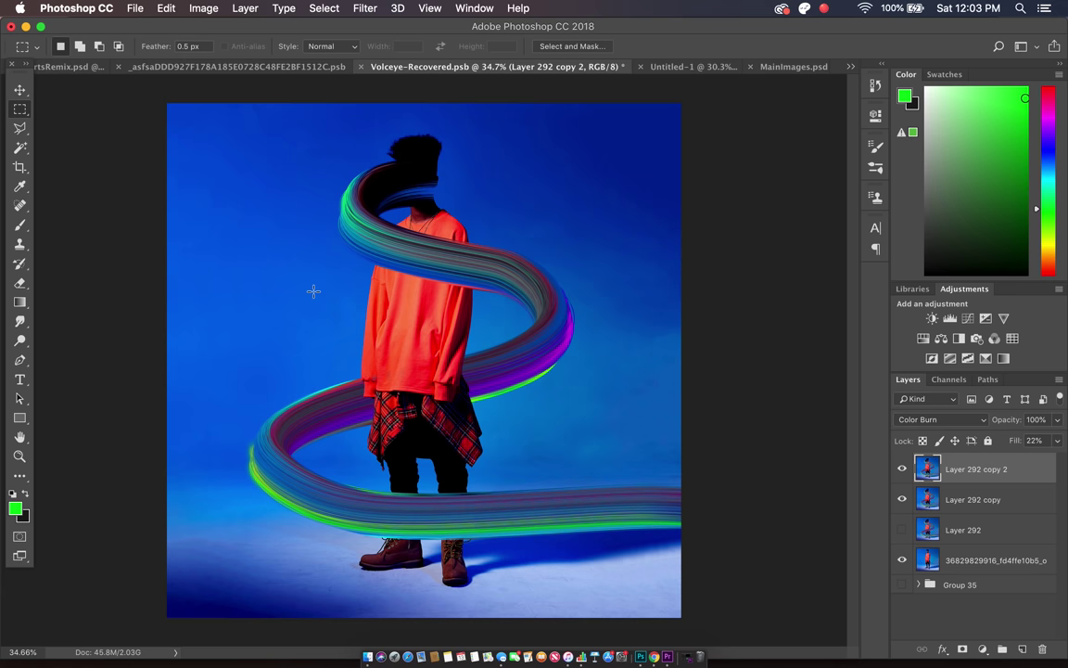
pyautogui.click(901, 468)
pyautogui.click(901, 468)
# Step: Add a new layer above Layer 292 copy 2 and fill it with a dark grey foreground colour at 100% opacity
pyautogui.press('super+shift+alt+n')
pyautogui.press('d')
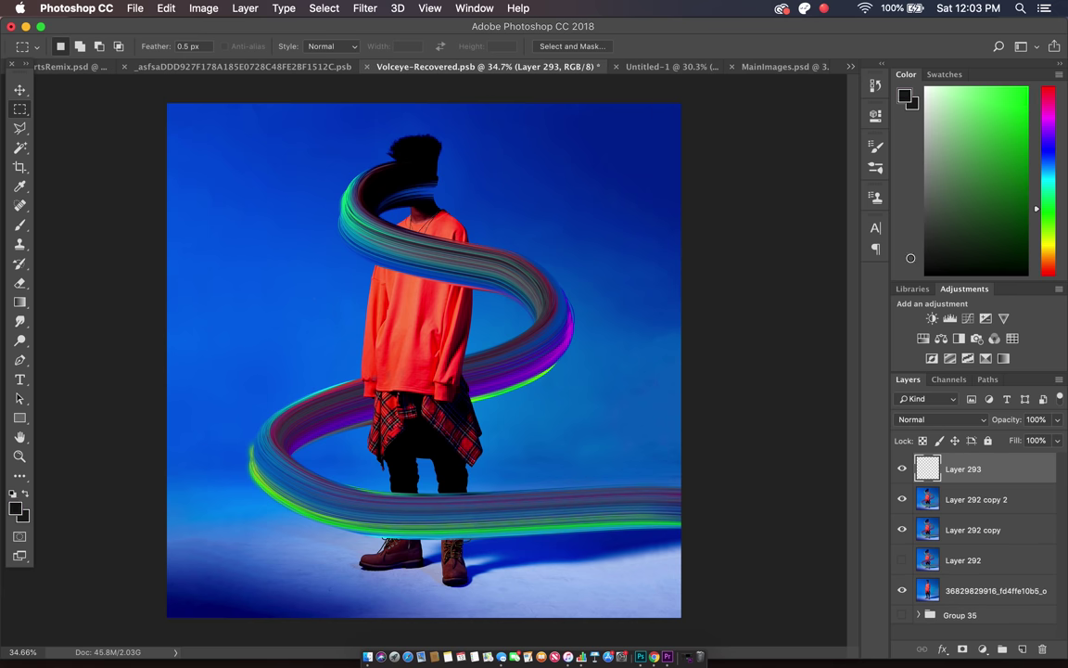
pyautogui.click(959, 252)
pyautogui.click(934, 256)
pyautogui.click(166, 9)
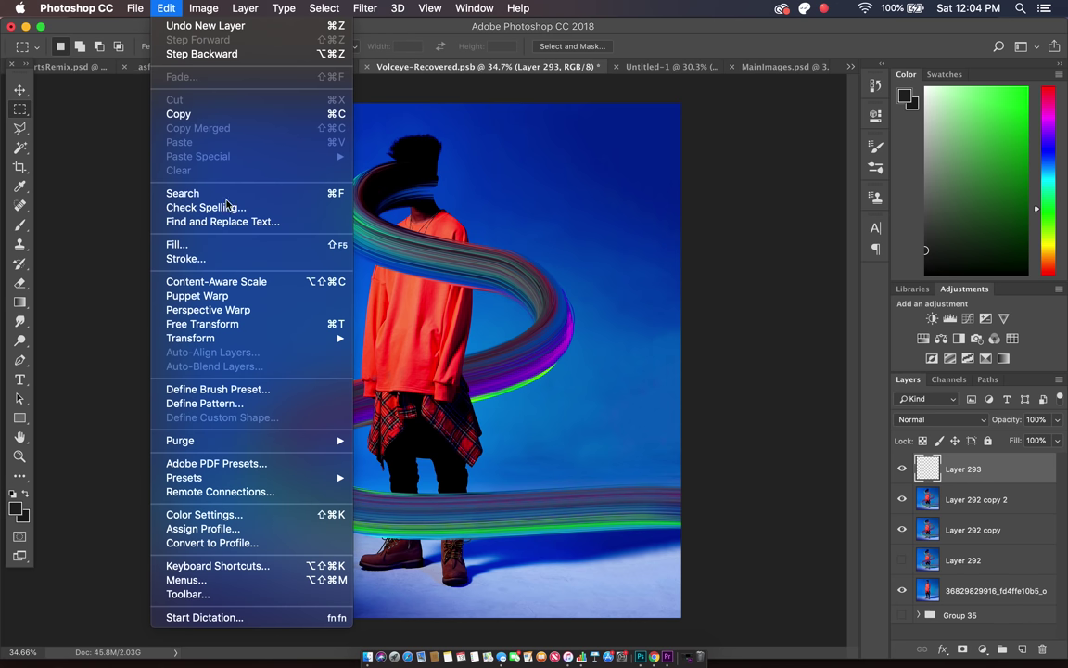
pyautogui.click(174, 241)
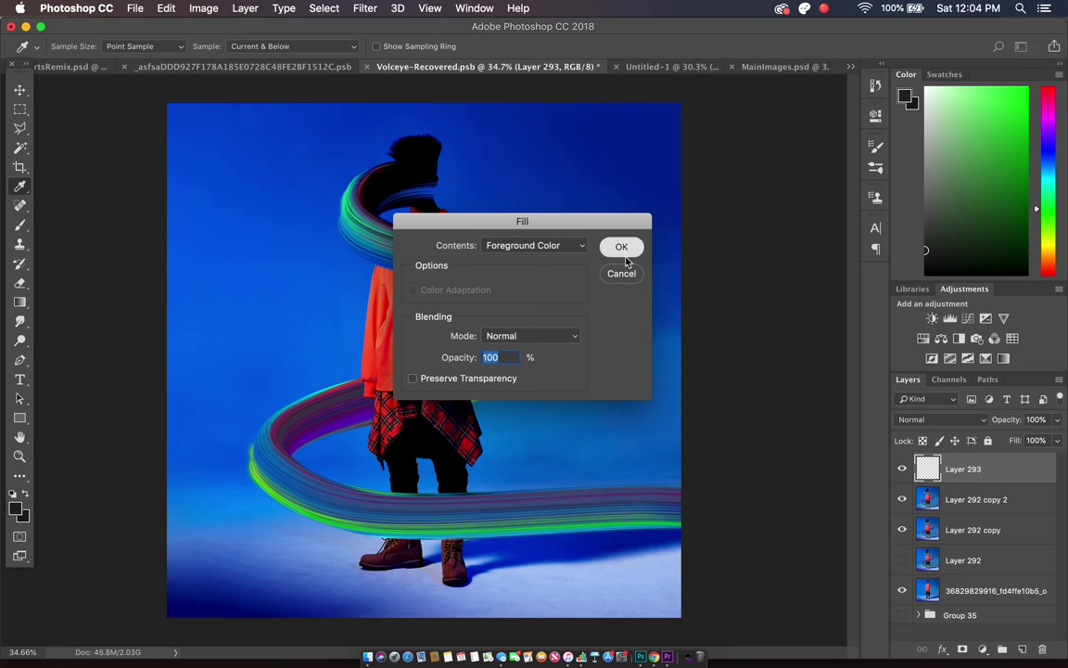
pyautogui.click(622, 246)
# Step: Set the blend mode of the grey-filled Layer 293 to Lighten
pyautogui.doubleClick(1006, 477)
pyautogui.click(803, 193)
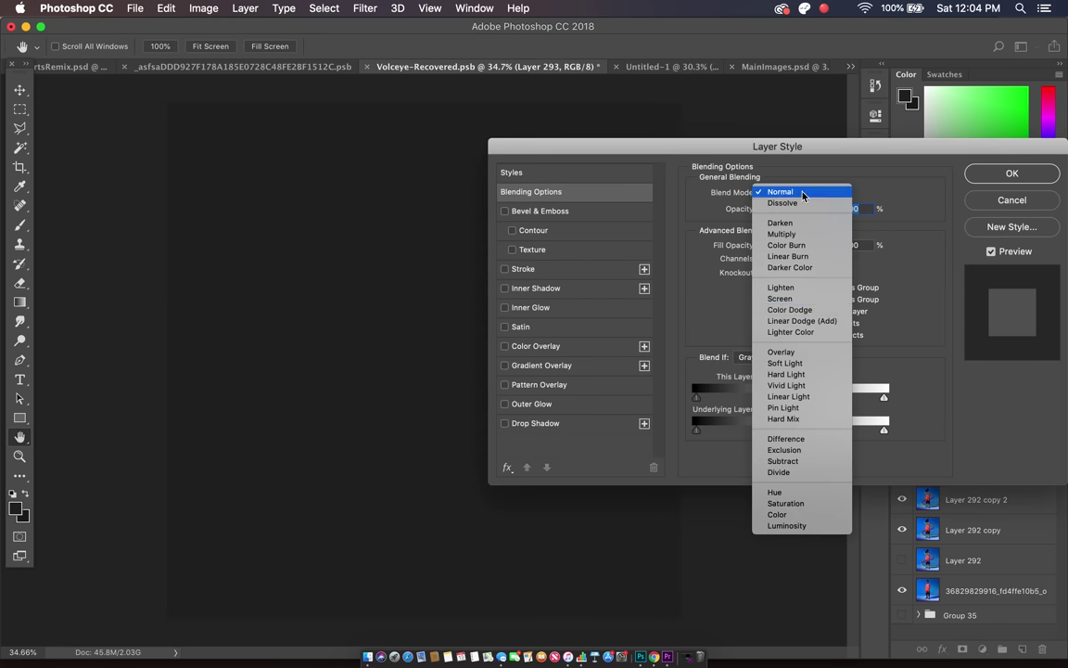
pyautogui.click(778, 288)
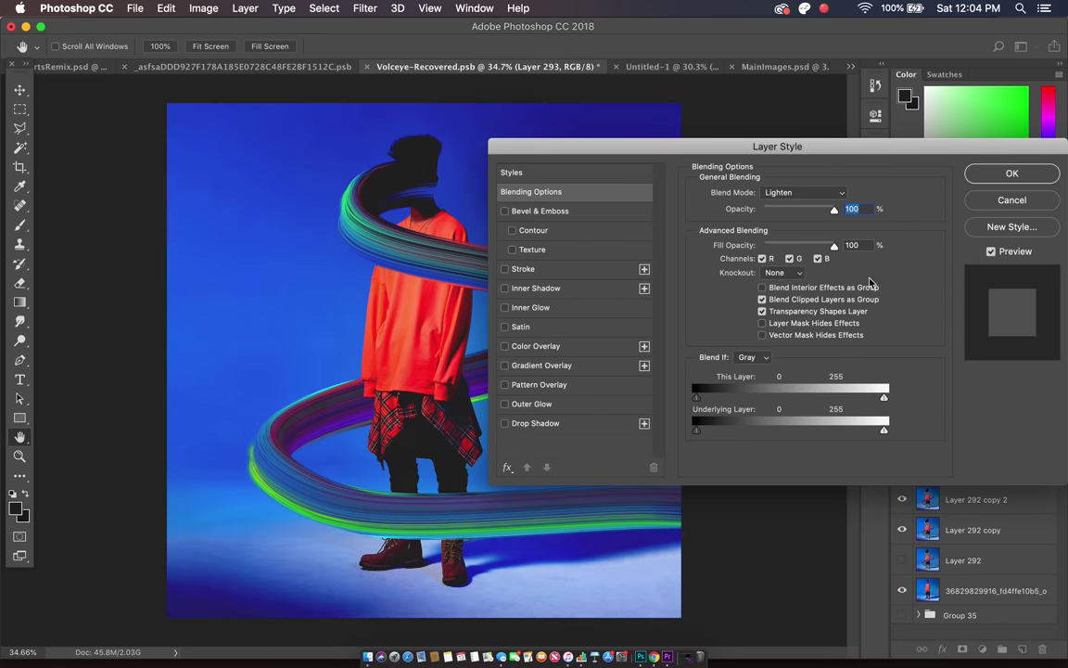
pyautogui.click(1009, 174)
pyautogui.scroll(2, 350, 486)
pyautogui.scroll(-2, 350, 486)
pyautogui.scroll(1, 488, 396)
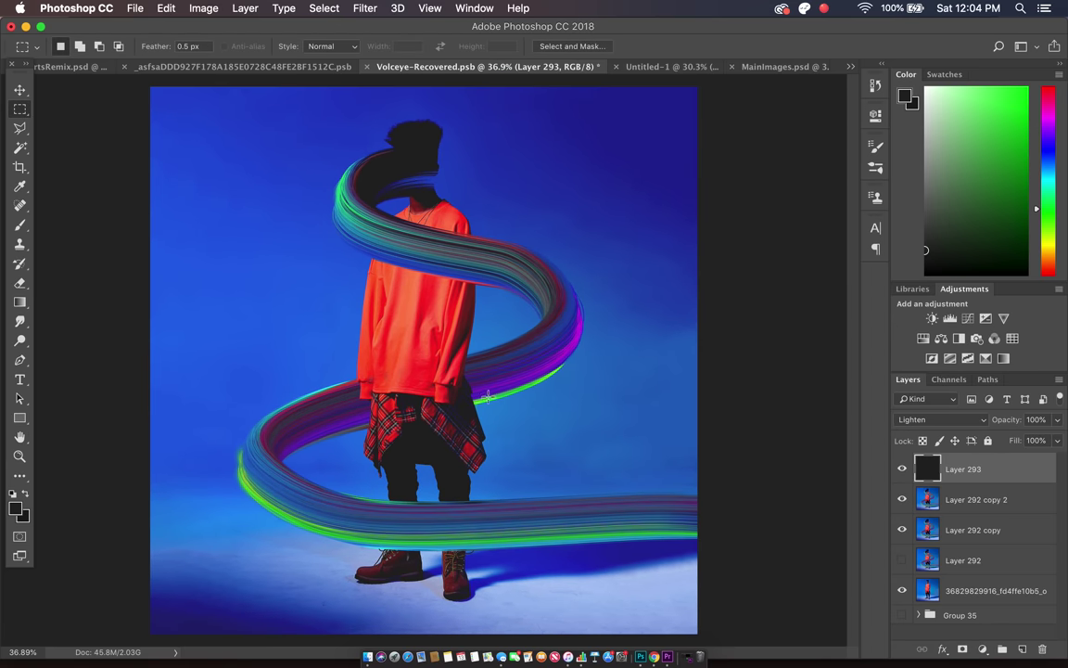
# Step: Compare the image with and without Layer 292 copy 2 by toggling its visibility, leaving it hidden
pyautogui.click(904, 500)
pyautogui.click(906, 502)
pyautogui.click(906, 502)
pyautogui.click(905, 501)
pyautogui.click(906, 502)
pyautogui.scroll(-3, 512, 356)
pyautogui.scroll(2, 512, 355)
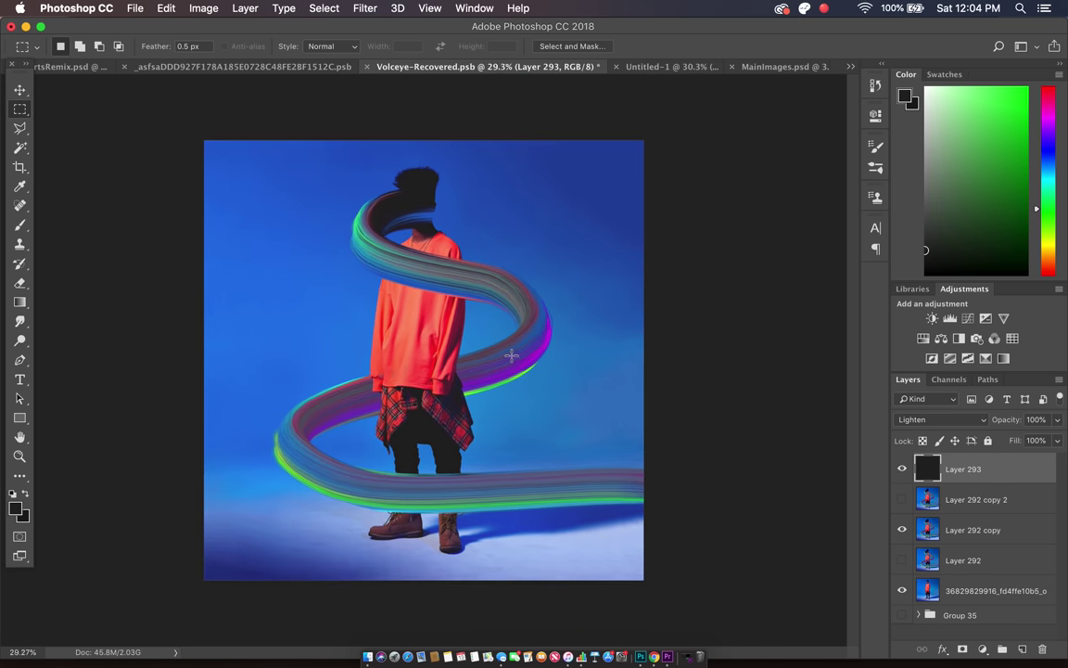
# Step: Lower the fill opacity of the Lighten-blended Layer 293 to 83%
pyautogui.doubleClick(1042, 480)
pyautogui.moveTo(834, 245)
pyautogui.mouseDown()
pyautogui.moveTo(768, 246)
pyautogui.moveTo(823, 255)
pyautogui.mouseUp()
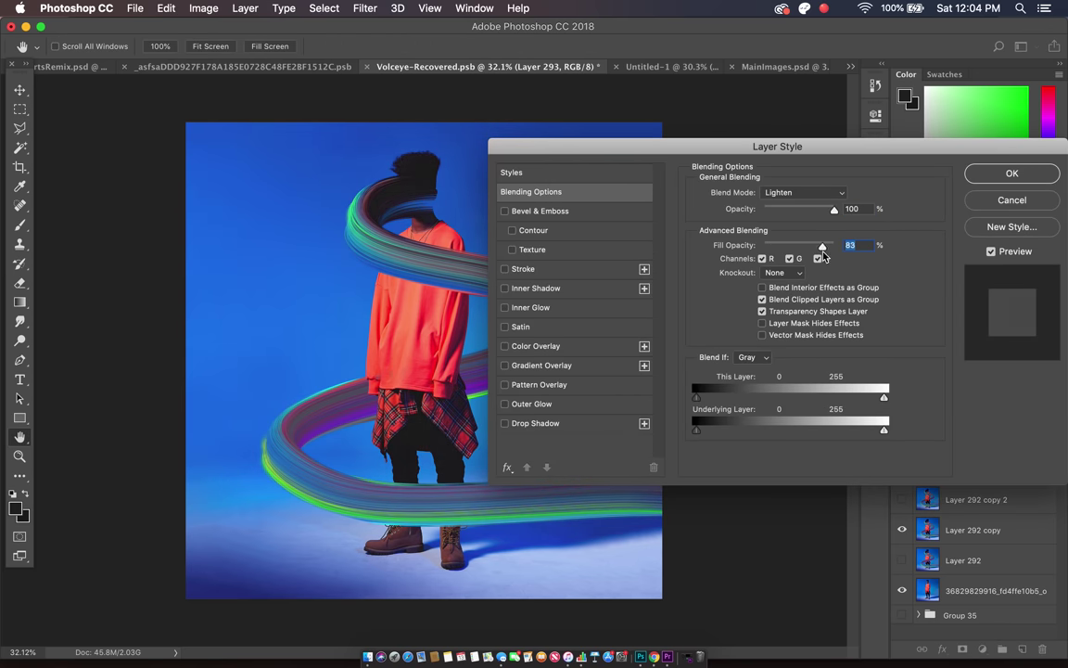
pyautogui.click(1050, 167)
pyautogui.scroll(2, 440, 252)
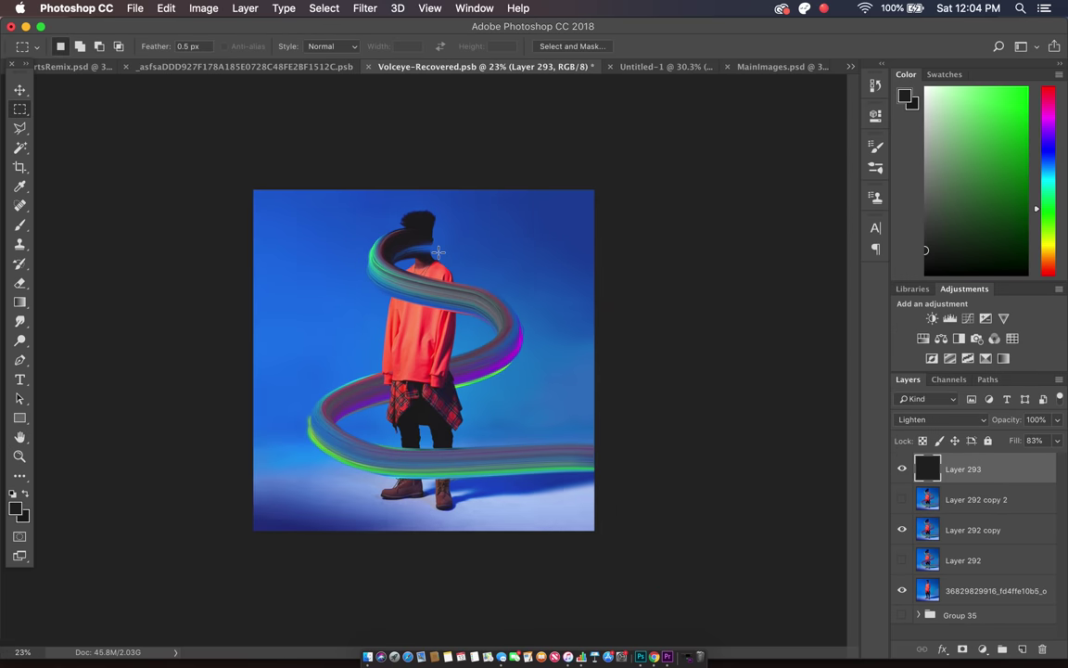
# Step: Show Layer 292 copy 2 again and reduce its Color Burn fill opacity to 8%
pyautogui.click(902, 499)
pyautogui.doubleClick(1001, 499)
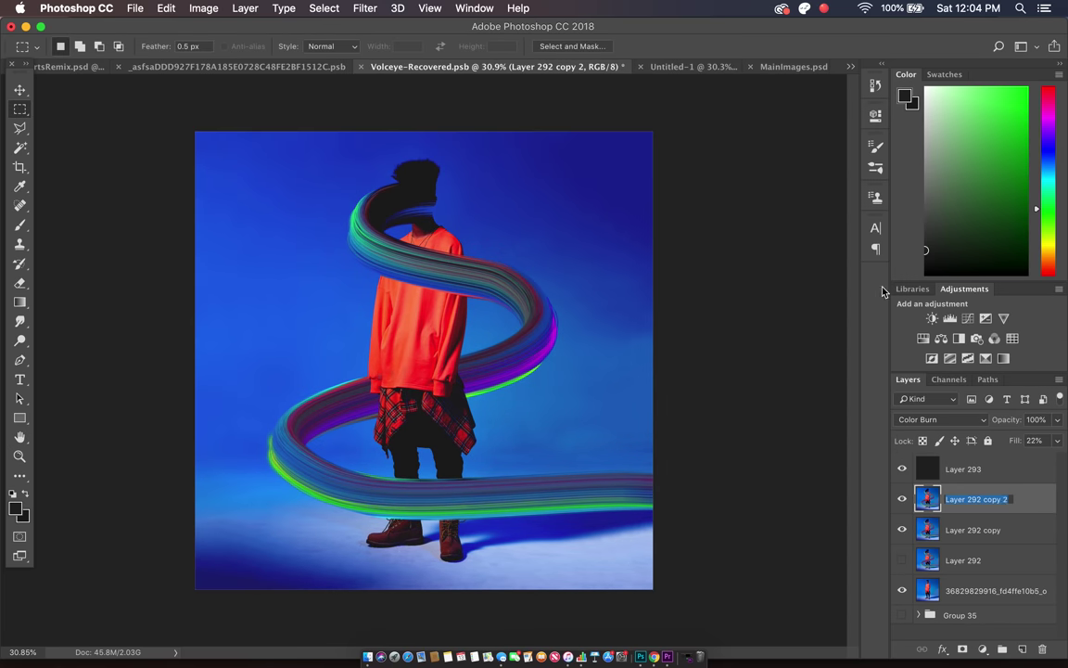
pyautogui.doubleClick(1042, 502)
pyautogui.moveTo(777, 245); pyautogui.dragTo(763, 248)
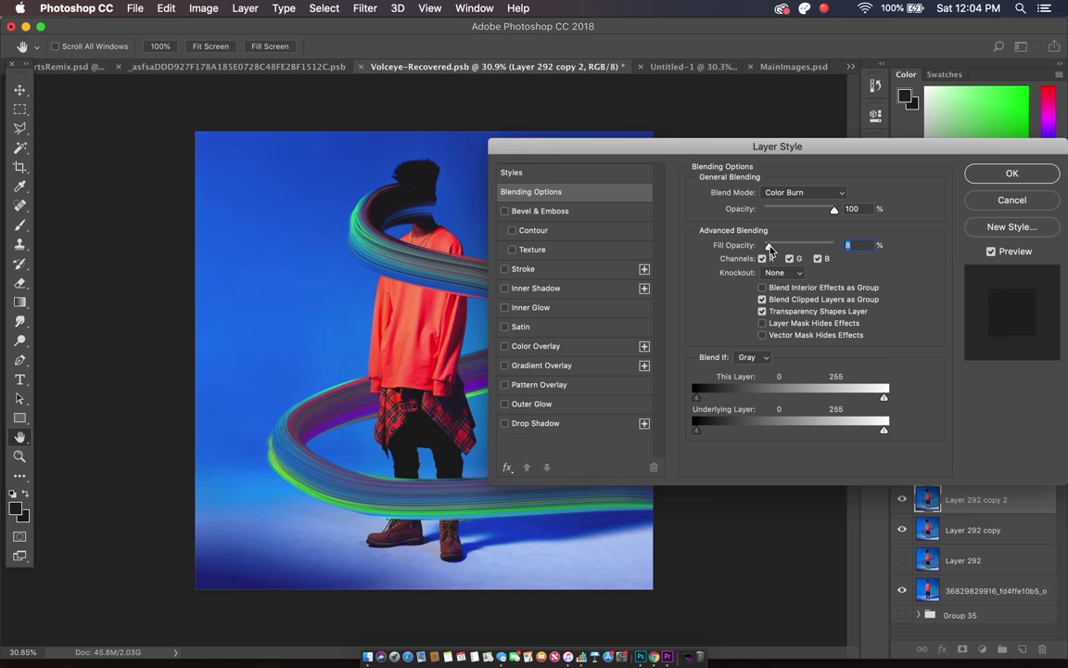
pyautogui.click(1012, 174)
pyautogui.scroll(-2, 509, 257)
pyautogui.scroll(1, 508, 259)
pyautogui.scroll(1, 508, 259)
pyautogui.scroll(-1, 508, 260)
pyautogui.scroll(1, 508, 260)
pyautogui.scroll(-3, 508, 260)
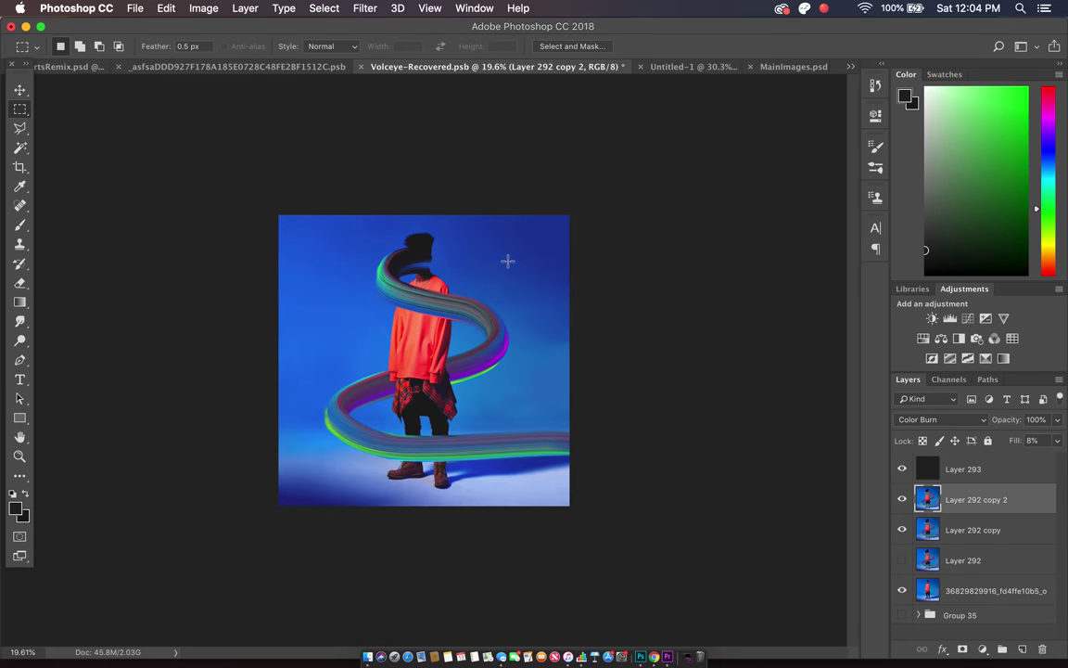
pyautogui.scroll(1, 508, 260)
# Step: Switch to Chrome and go back to the "Loopin tres" Instagram post of the figure wrapped in a ribbon
pyautogui.hotkey('ctrl', 'Up')
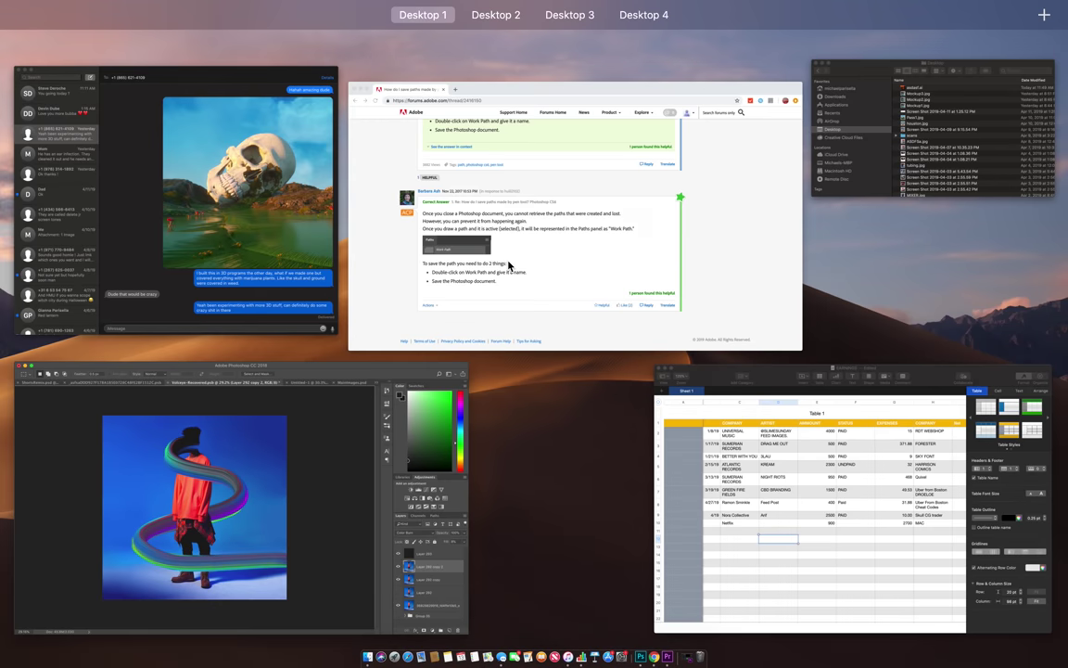
pyautogui.click(519, 278)
pyautogui.click(12, 69)
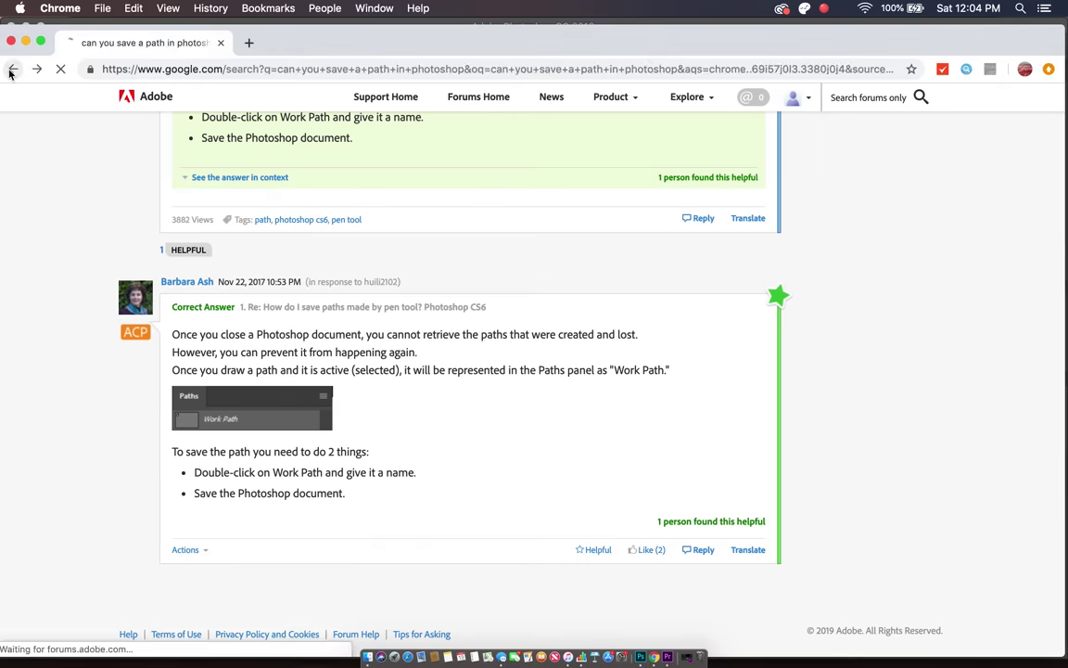
pyautogui.click(12, 70)
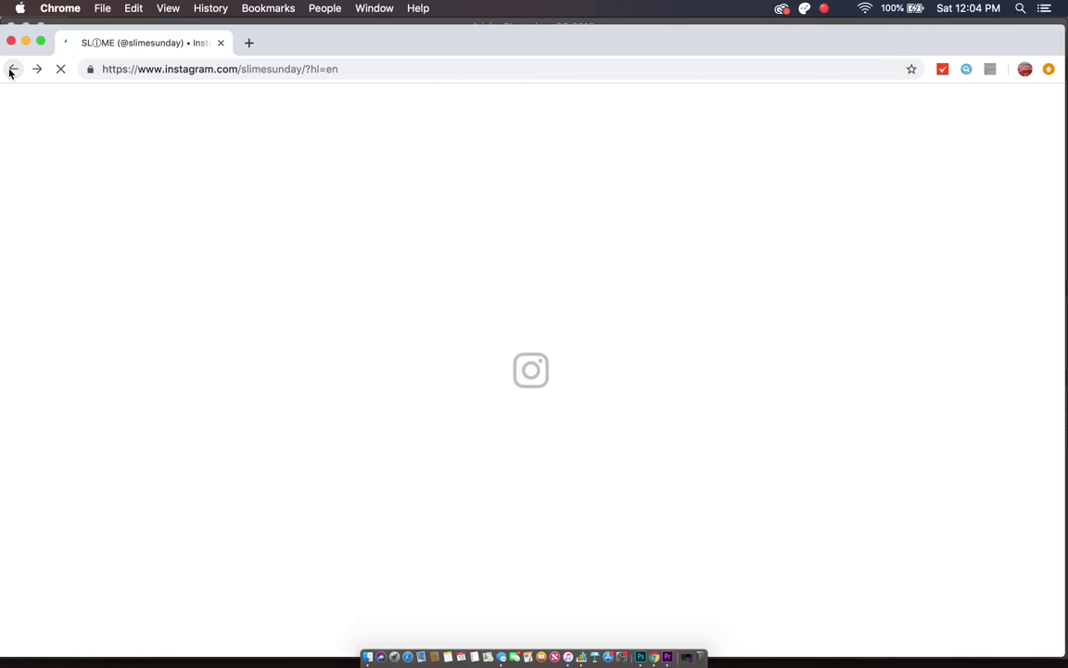
pyautogui.click(29, 70)
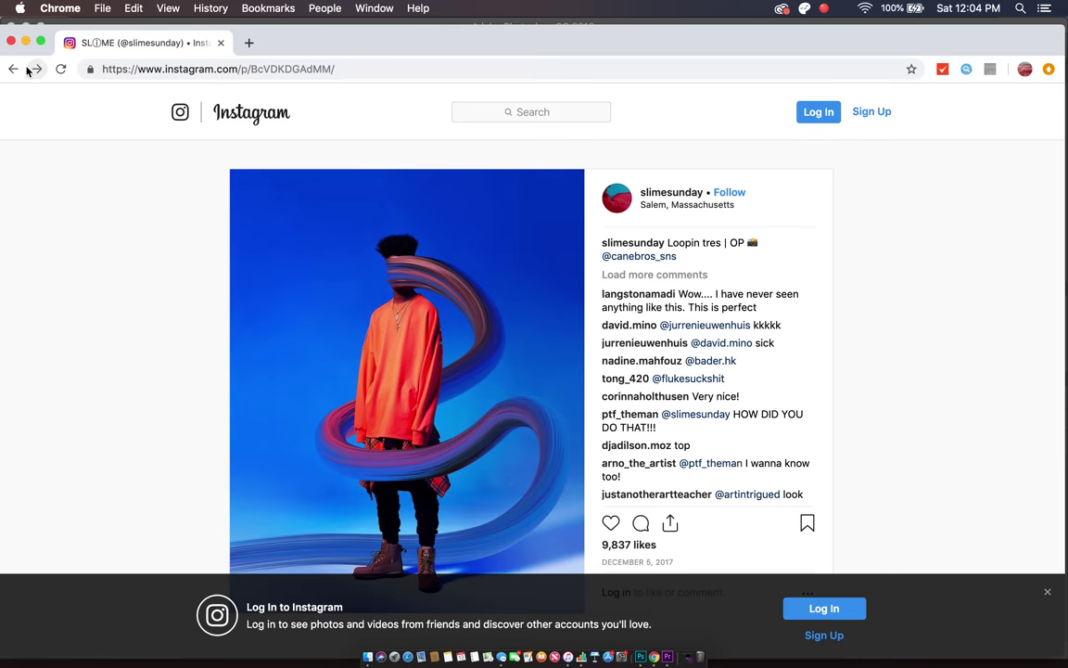
pyautogui.scroll(-2, 381, 300)
# Step: Compare the ribbon's path and colours in the Instagram reference with the Photoshop composite, switching between both windows
pyautogui.hotkey('ctrl', 'Up')
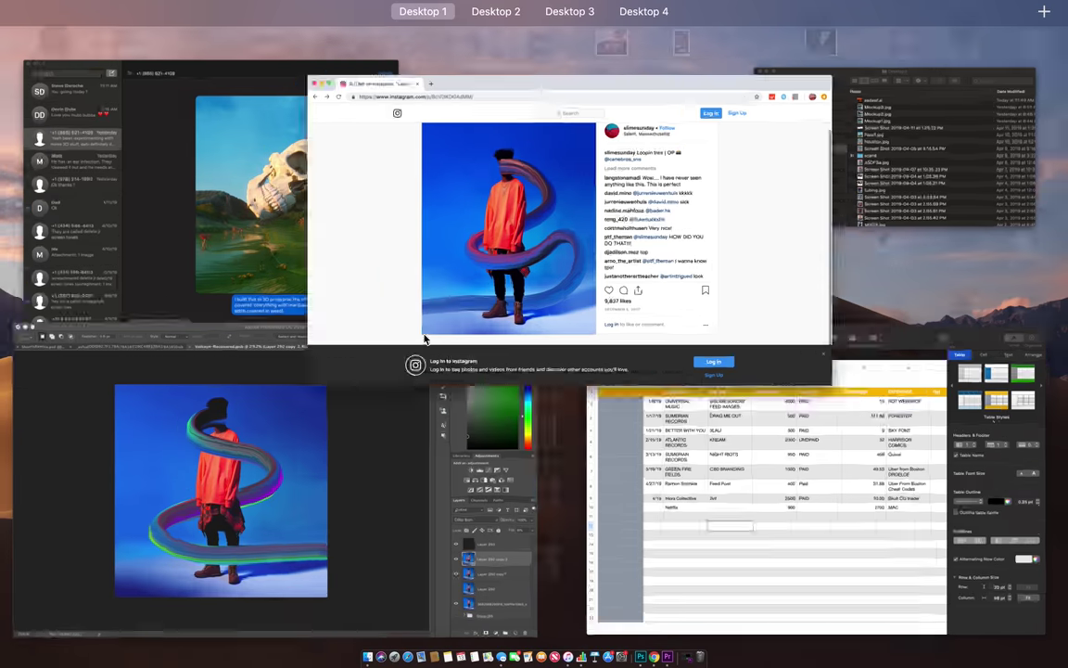
pyautogui.click(426, 251)
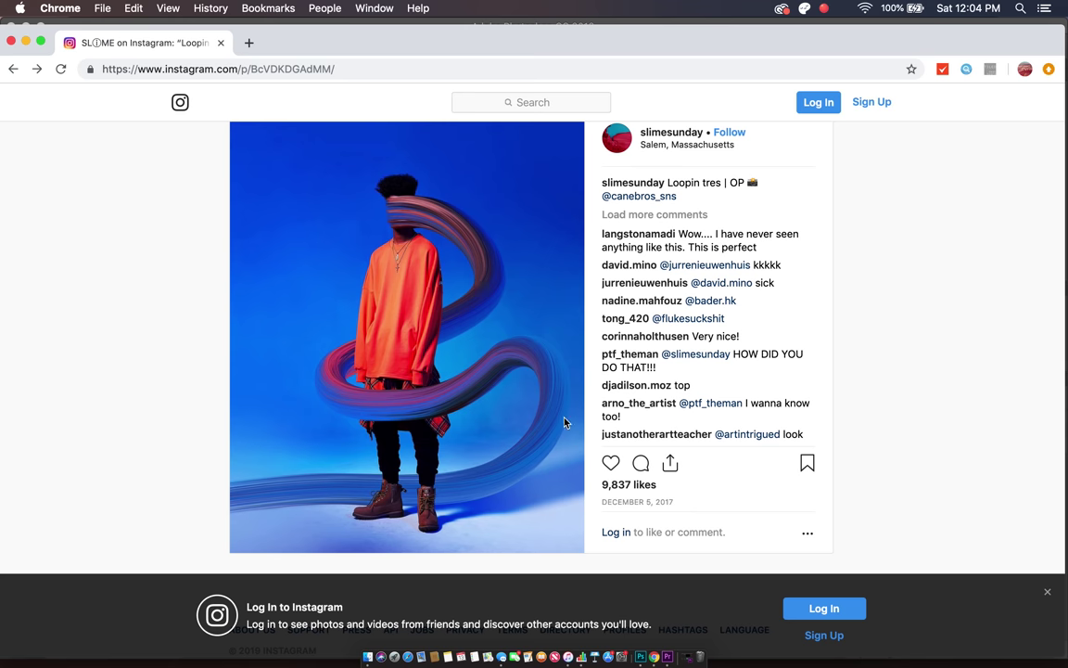
pyautogui.hotkey('ctrl', 'Up')
pyautogui.click(159, 455)
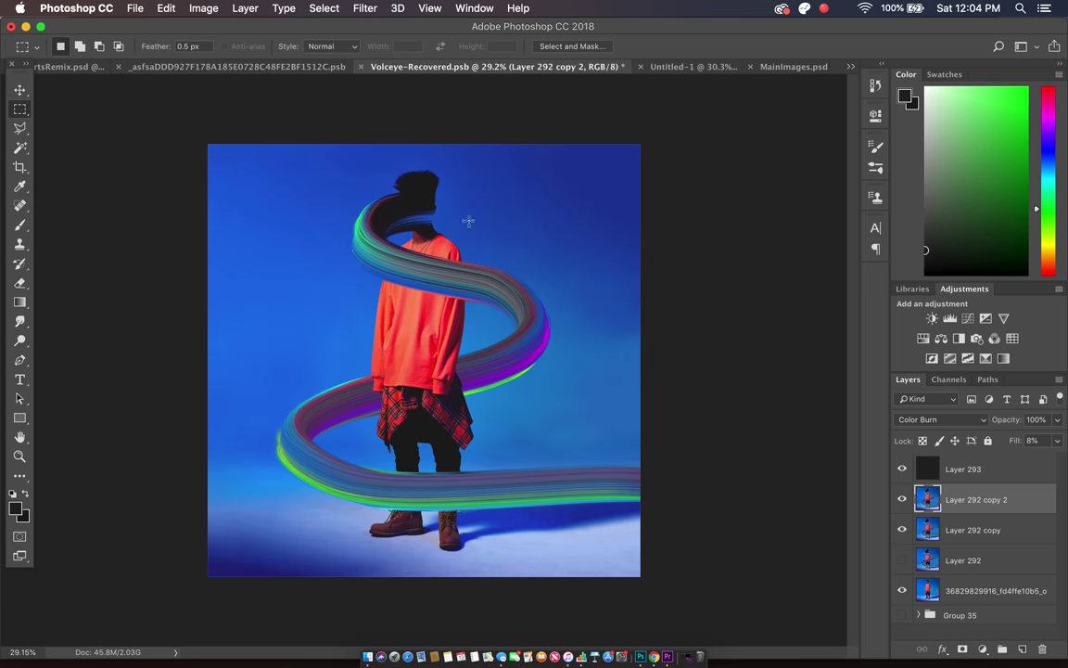
pyautogui.hotkey('ctrl', 'Up')
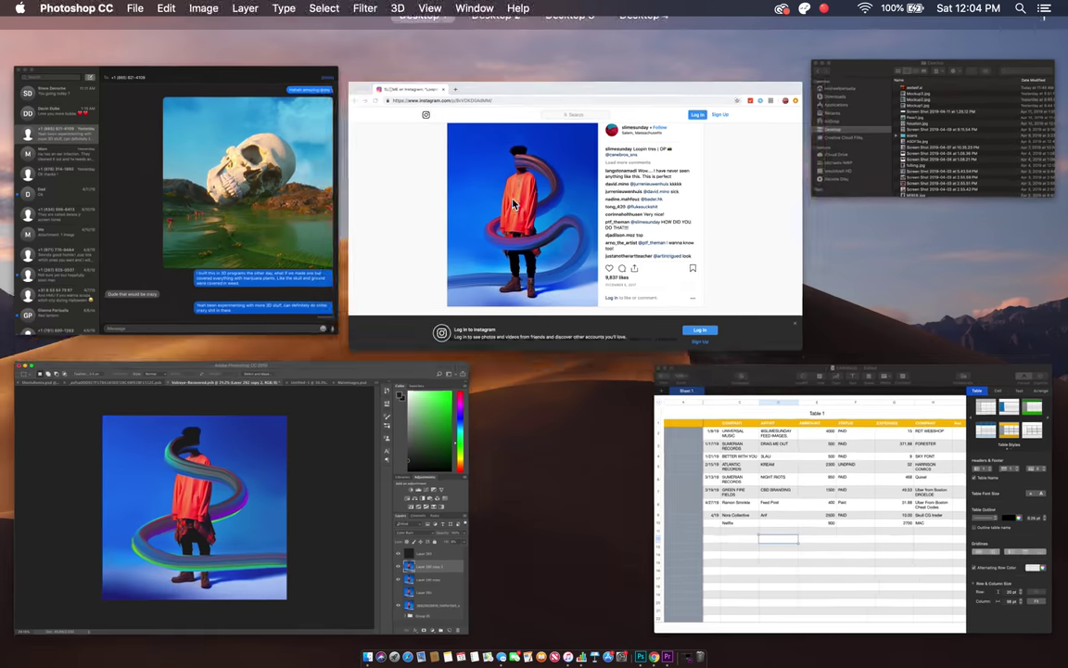
pyautogui.click(654, 345)
pyautogui.hotkey('ctrl', 'Up')
pyautogui.click(144, 408)
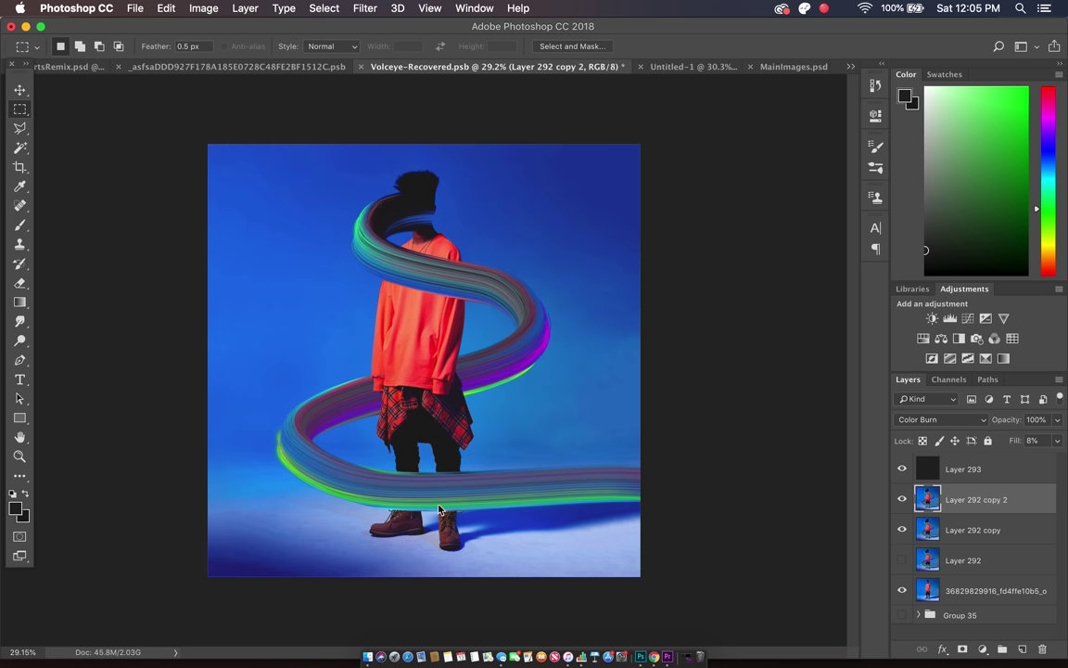
pyautogui.hotkey('ctrl', 'Up')
pyautogui.click(469, 288)
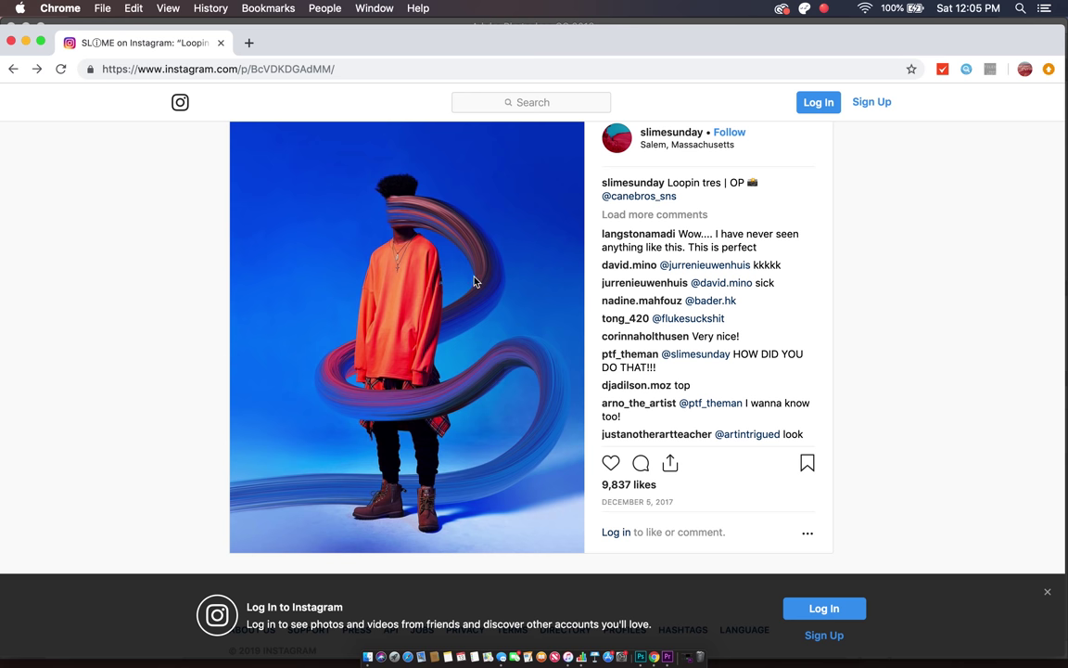
pyautogui.hotkey('ctrl', 'Up')
pyautogui.click(232, 408)
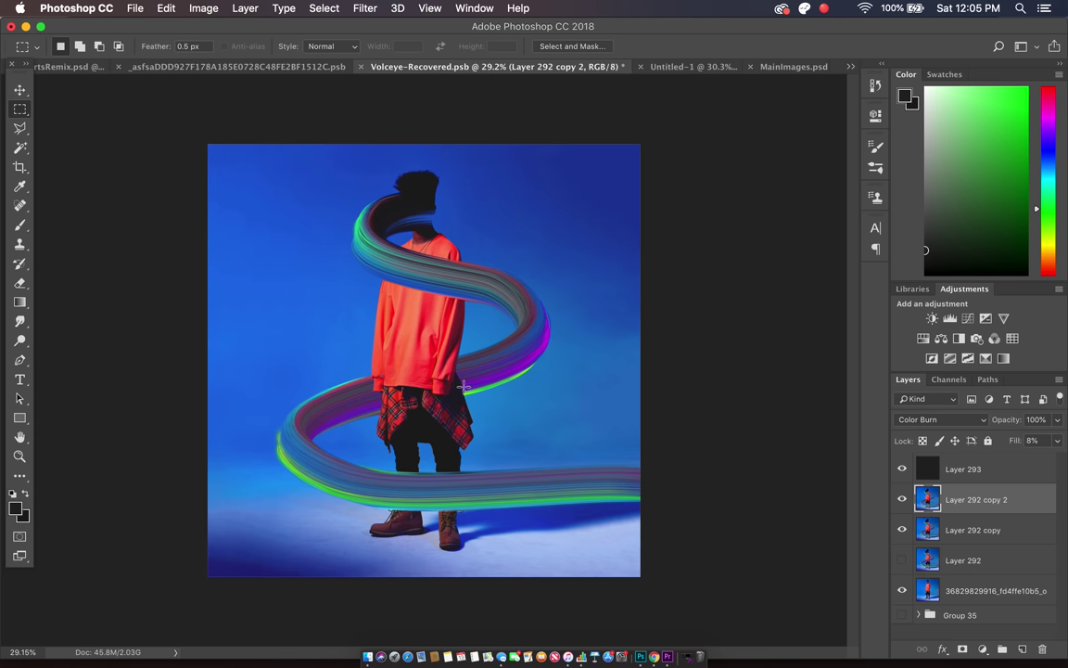
pyautogui.scroll(1, 464, 385)
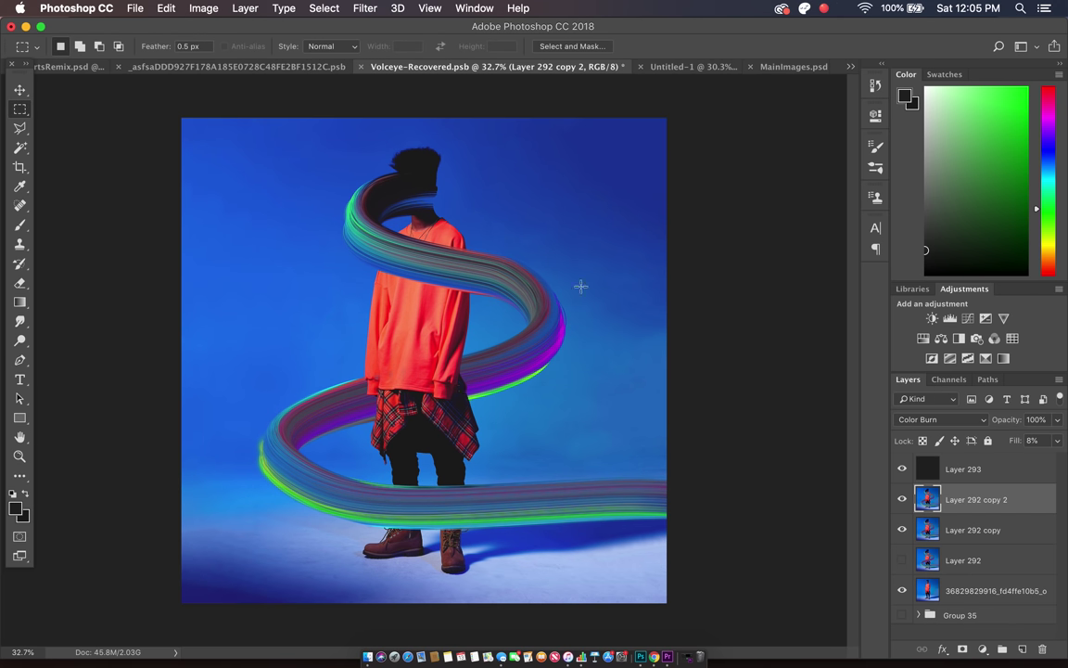
pyautogui.hotkey('ctrl', 'Up')
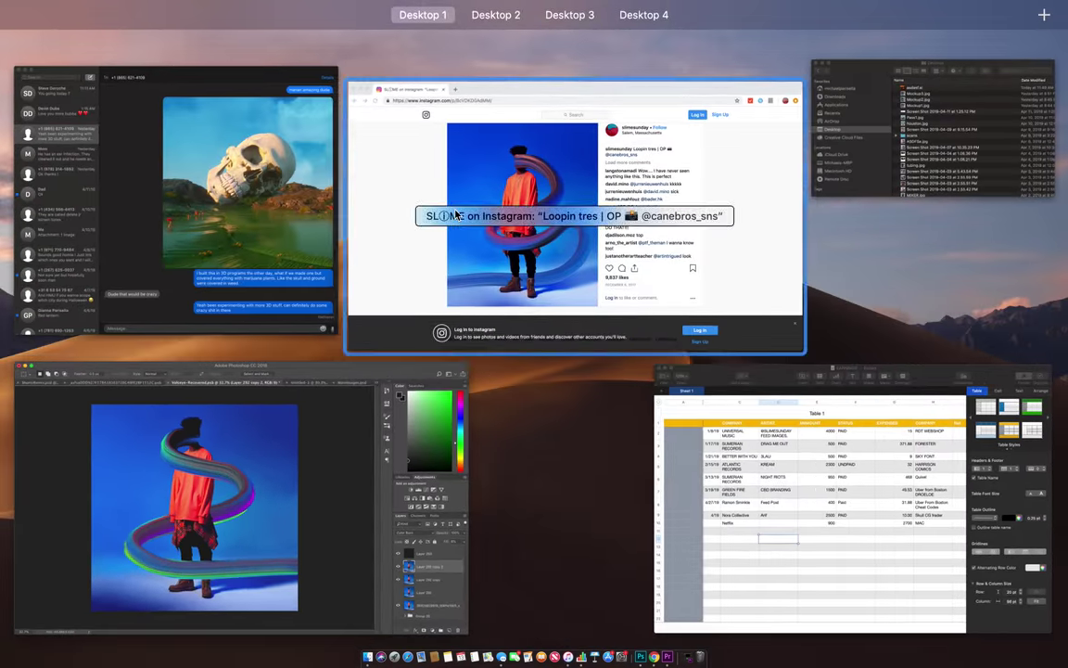
pyautogui.click(378, 206)
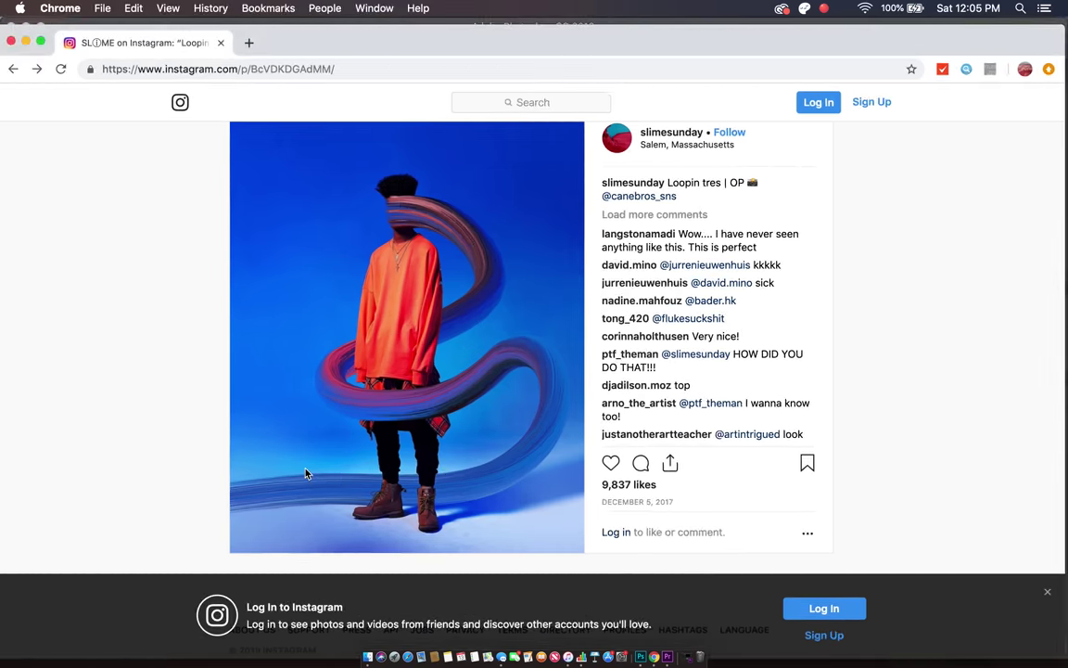
pyautogui.hotkey('ctrl', 'Up')
pyautogui.click(262, 424)
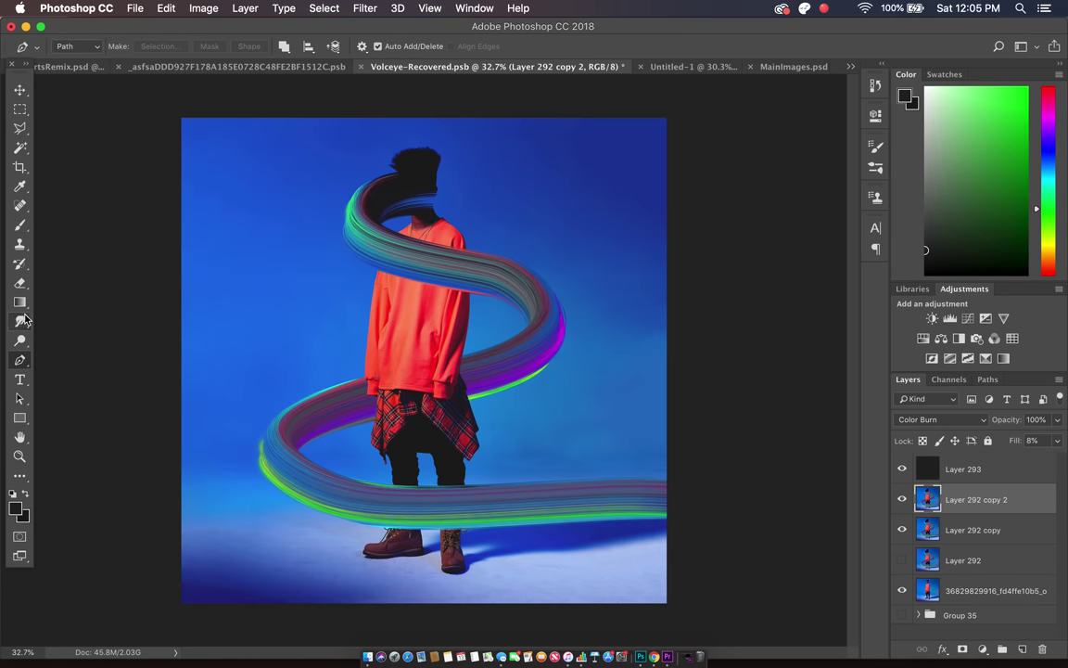
# Step: Activate the Smudge tool with its strength at 98%
pyautogui.click(19, 320)
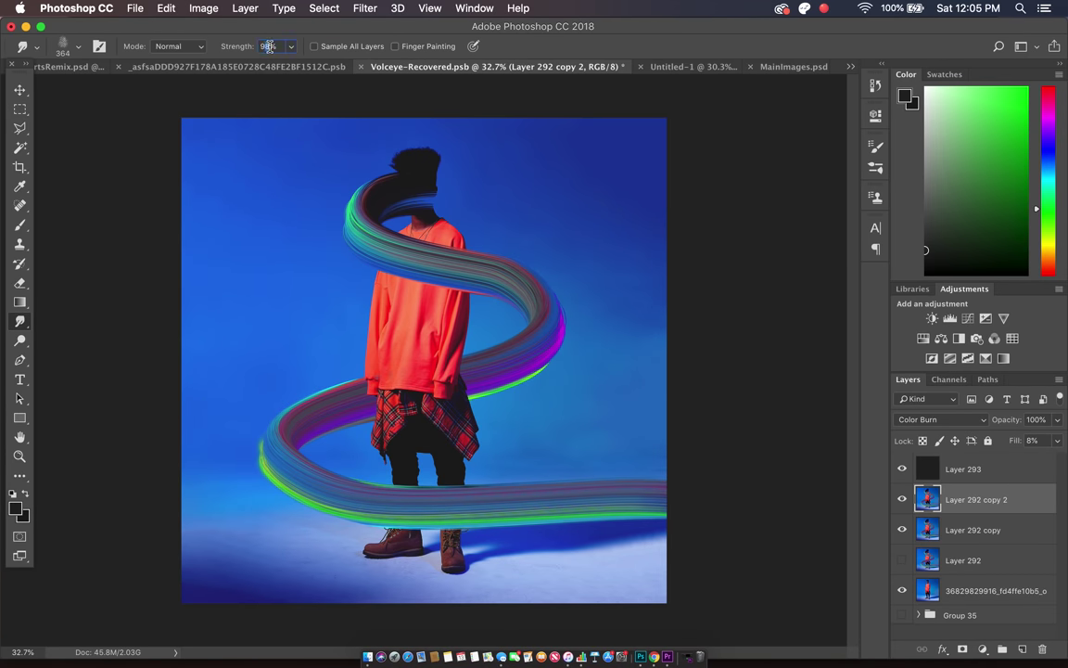
pyautogui.click(268, 46)
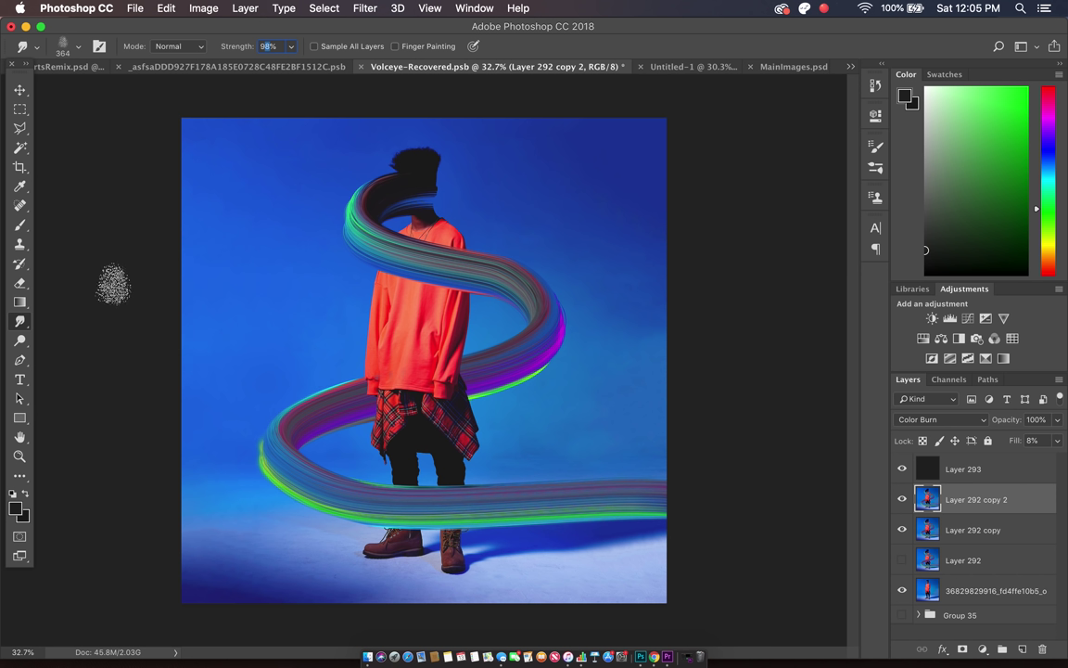
pyautogui.press('Return')
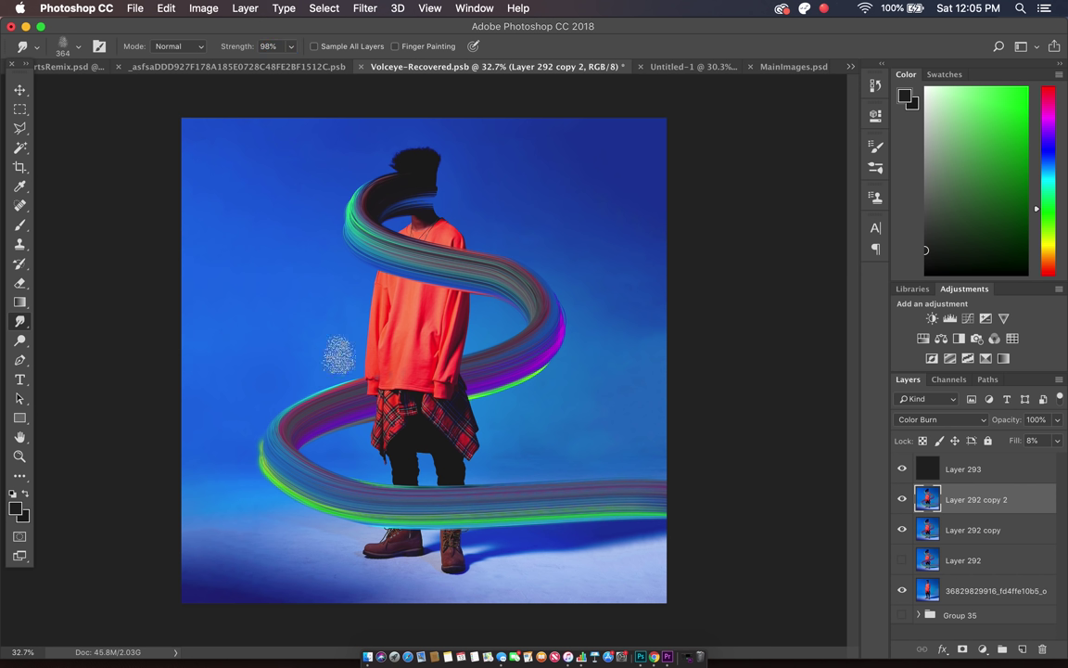